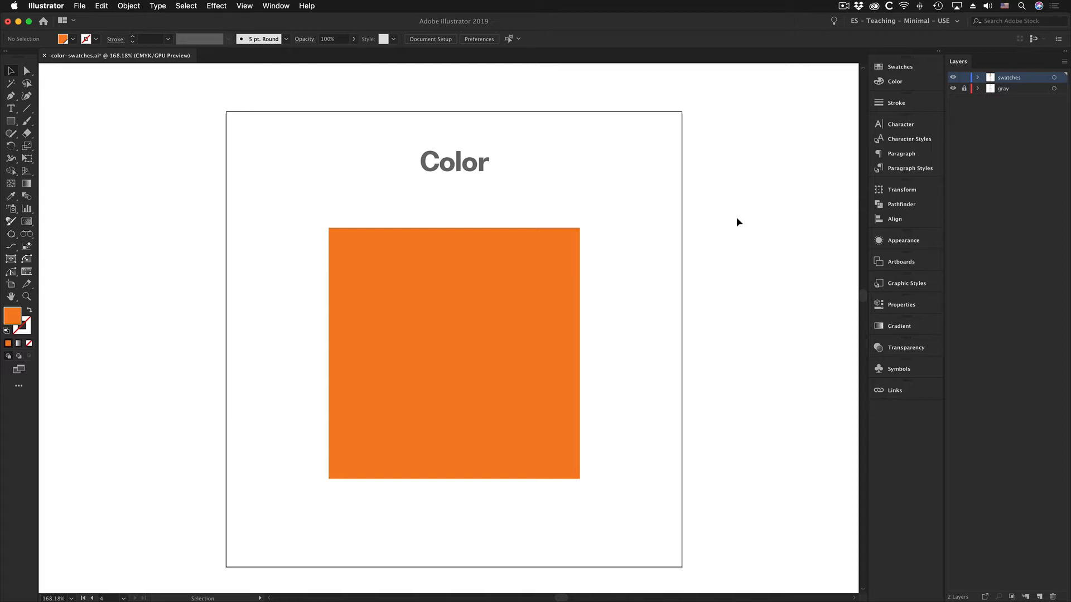
Step: Delete the orange square from the artboard
{"action": "left_click", "coordinate": [539, 257]}
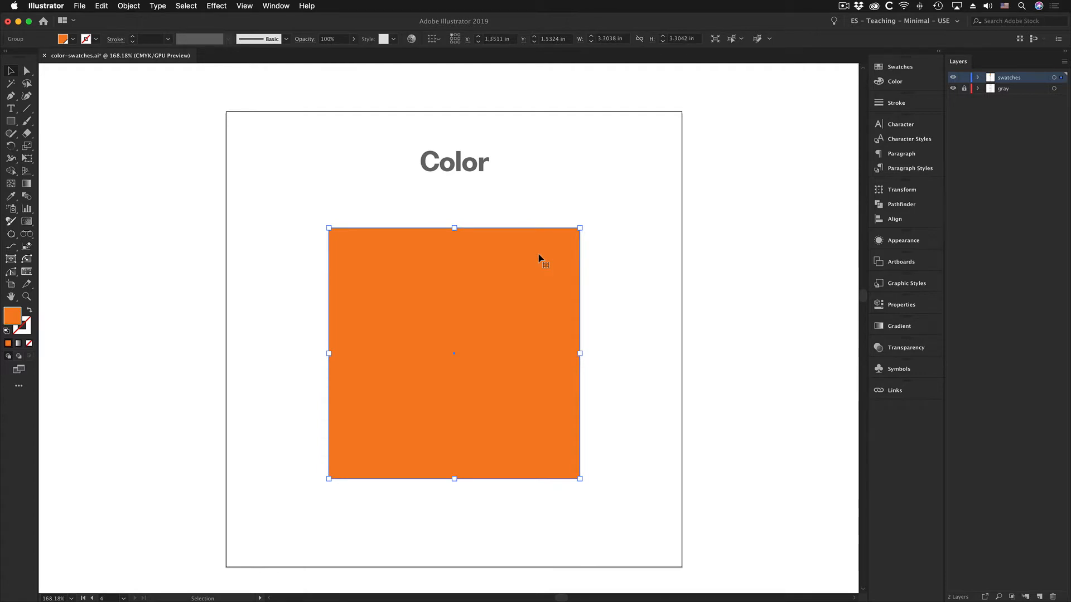
{"action": "key", "text": "Delete"}
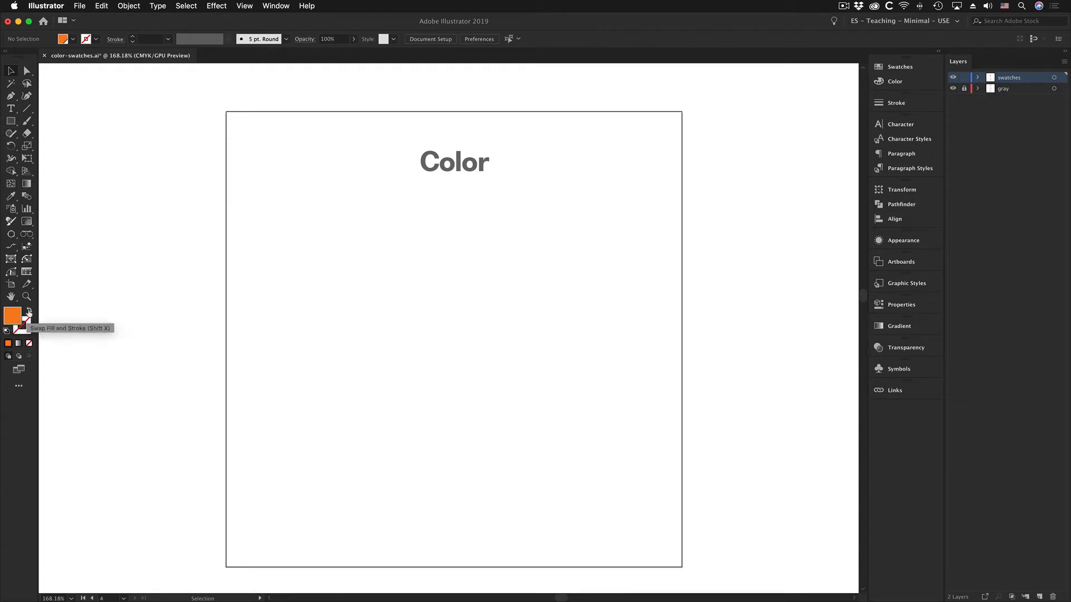
Step: Set the default fill color to black, hex 000000, in the Color Picker
{"action": "left_click", "coordinate": [29, 311]}
{"action": "left_click", "coordinate": [29, 311]}
{"action": "double_click", "coordinate": [14, 317]}
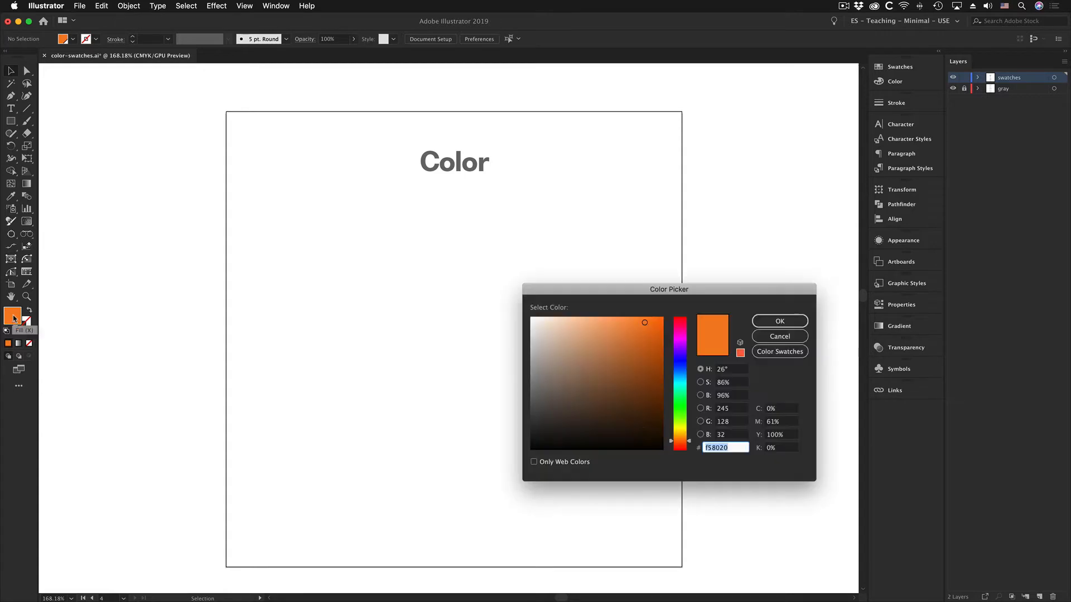
{"action": "left_click_drag", "start_coordinate": [633, 440], "coordinate": [664, 452]}
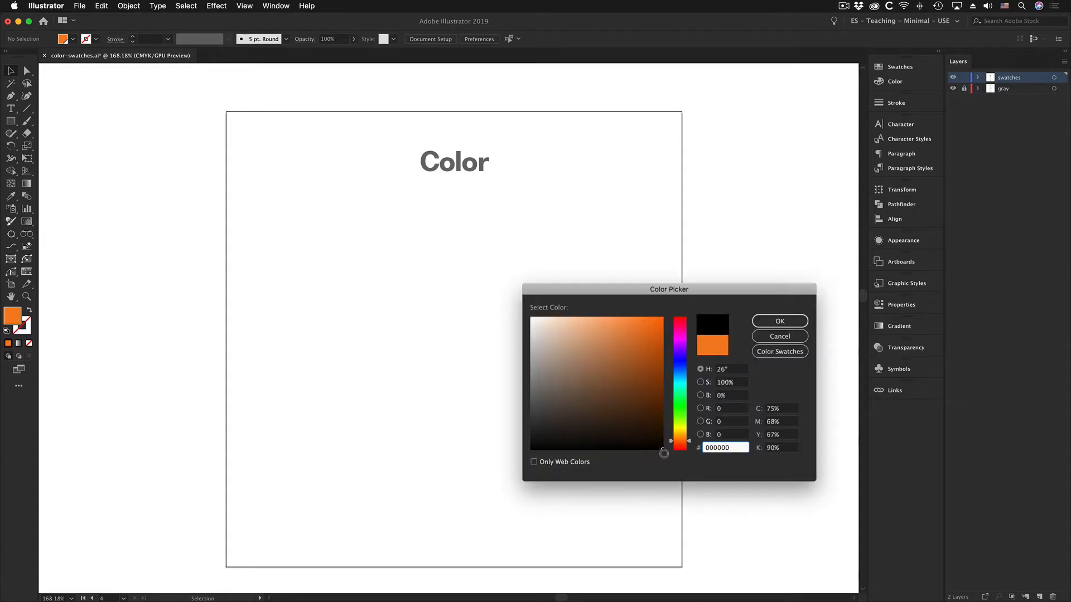
{"action": "left_click", "coordinate": [797, 321]}
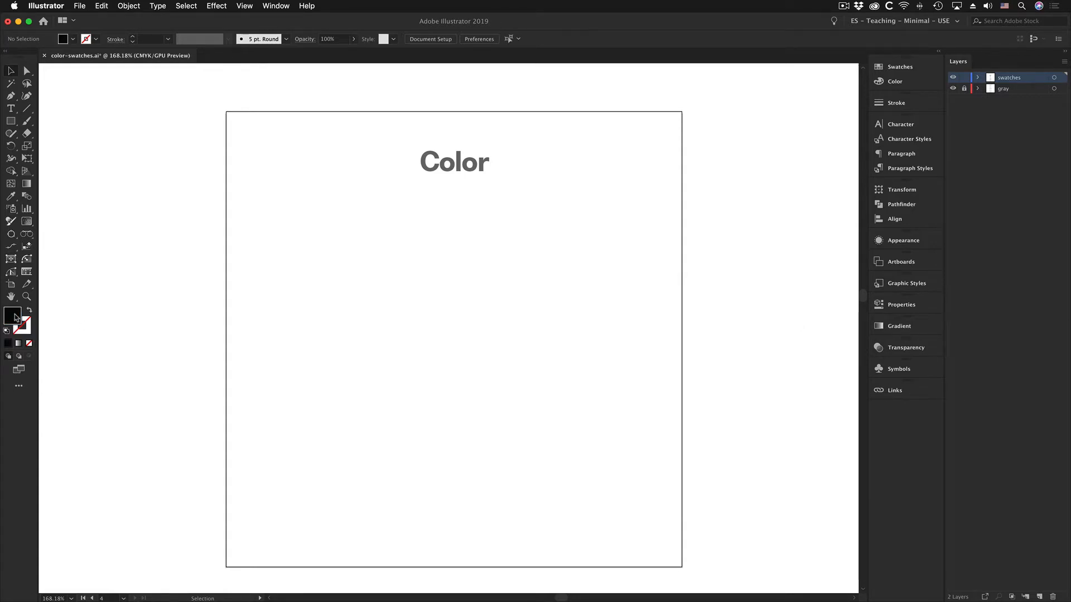
{"action": "double_click", "coordinate": [14, 318]}
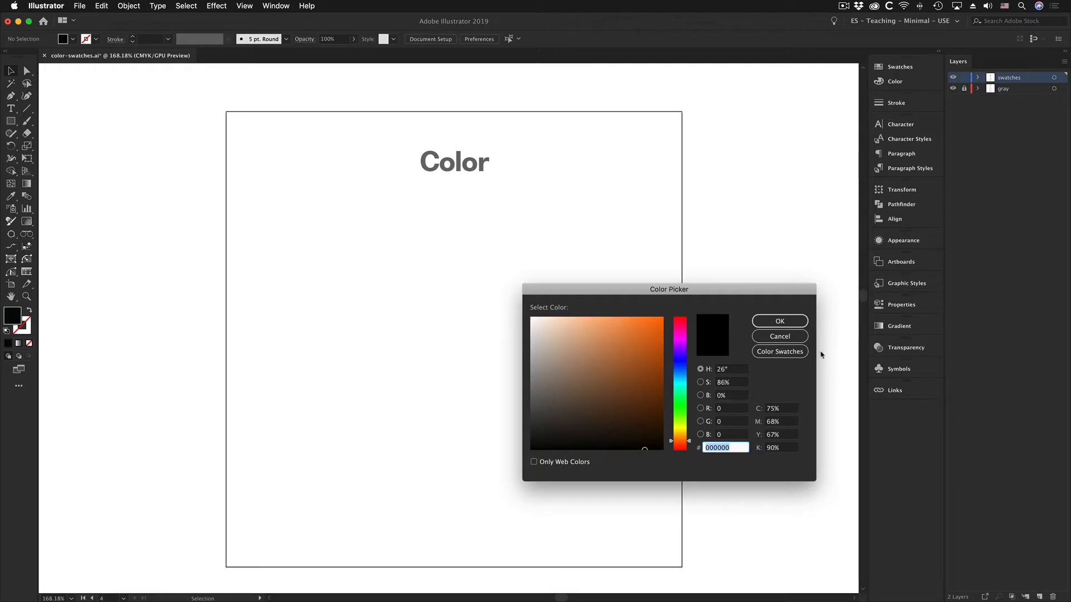
{"action": "left_click", "coordinate": [792, 322]}
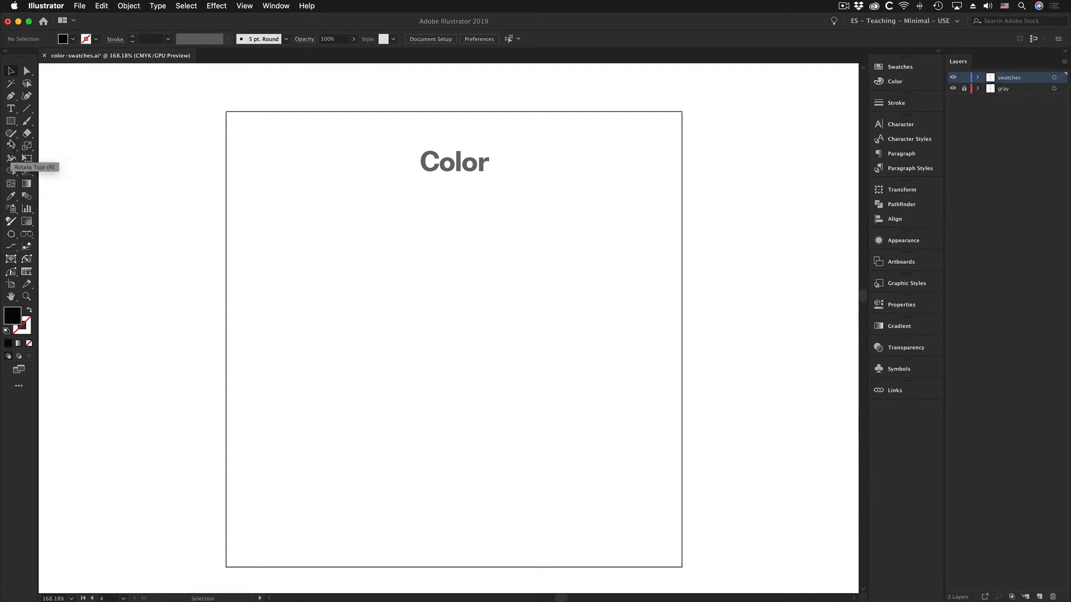
Step: Draw a square about 3.55 in wide below the Color heading with the Rectangle tool
{"action": "left_click", "coordinate": [11, 121]}
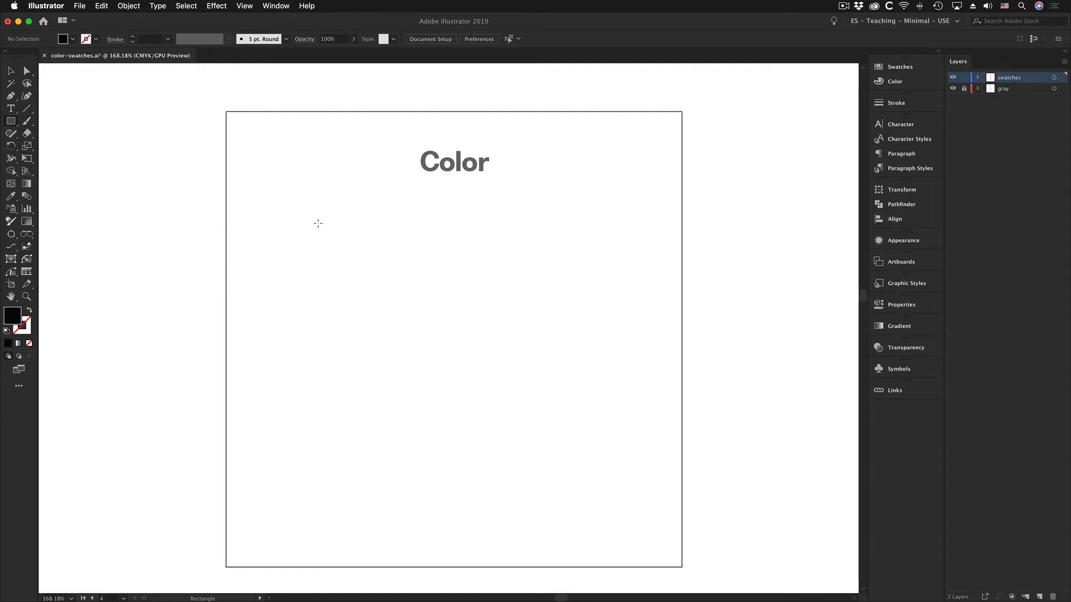
{"action": "left_click_drag", "start_coordinate": [316, 220], "coordinate": [586, 491]}
{"action": "key", "text": "v"}
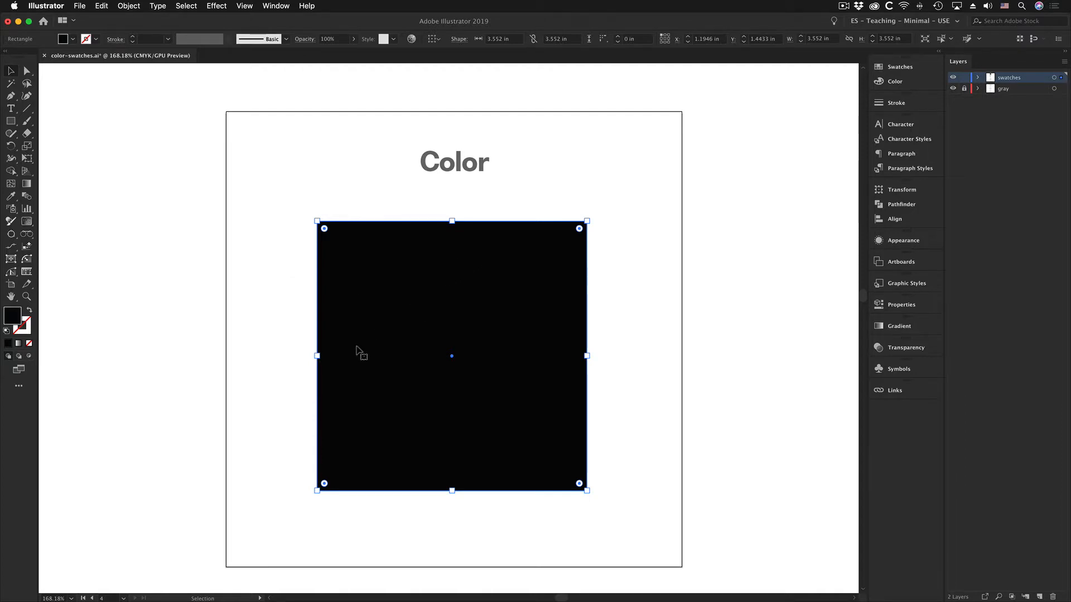
Step: Change the square's fill to the bright cyan 18eaef in the Color Picker, and deselect the square
{"action": "double_click", "coordinate": [14, 316]}
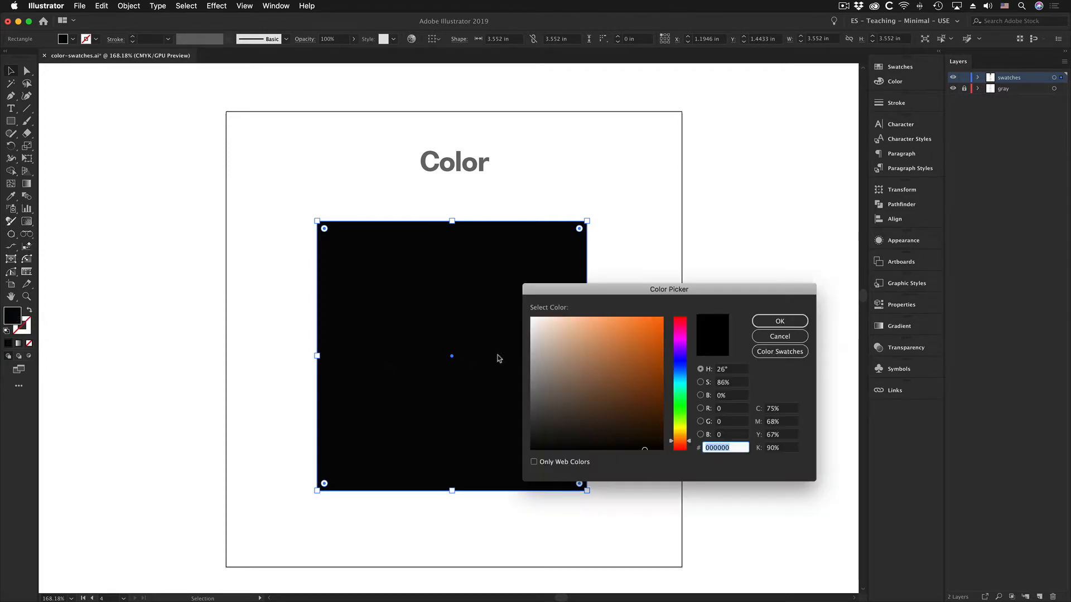
{"action": "left_click", "coordinate": [625, 360]}
{"action": "mouse_move", "coordinate": [625, 347]}
{"action": "left_mouse_down"}
{"action": "mouse_move", "coordinate": [604, 340]}
{"action": "mouse_move", "coordinate": [617, 359]}
{"action": "mouse_move", "coordinate": [651, 325]}
{"action": "left_mouse_up"}
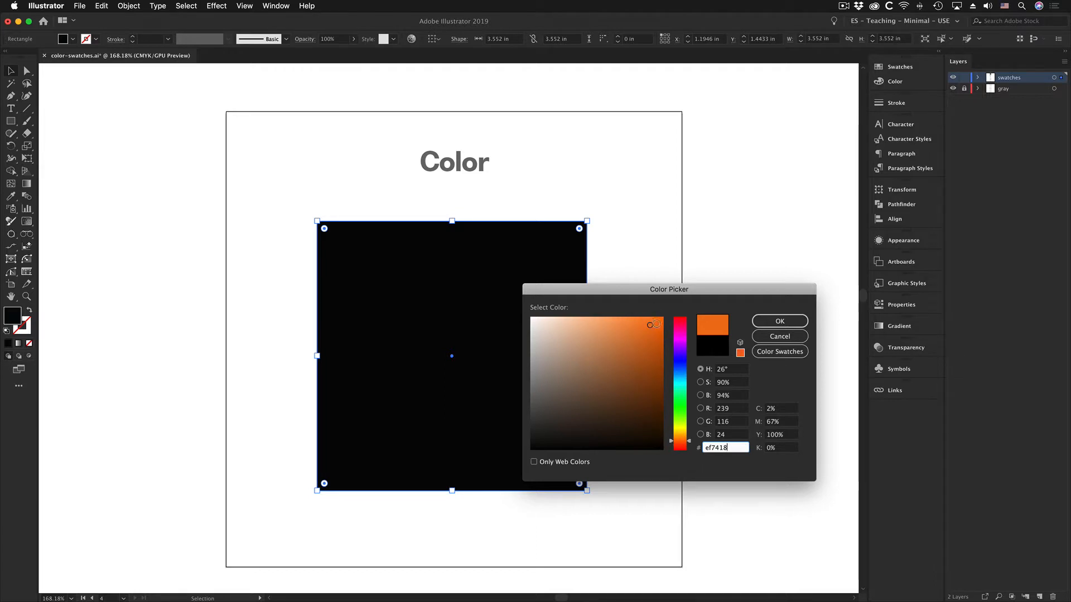
{"action": "left_click_drag", "start_coordinate": [674, 443], "coordinate": [673, 382]}
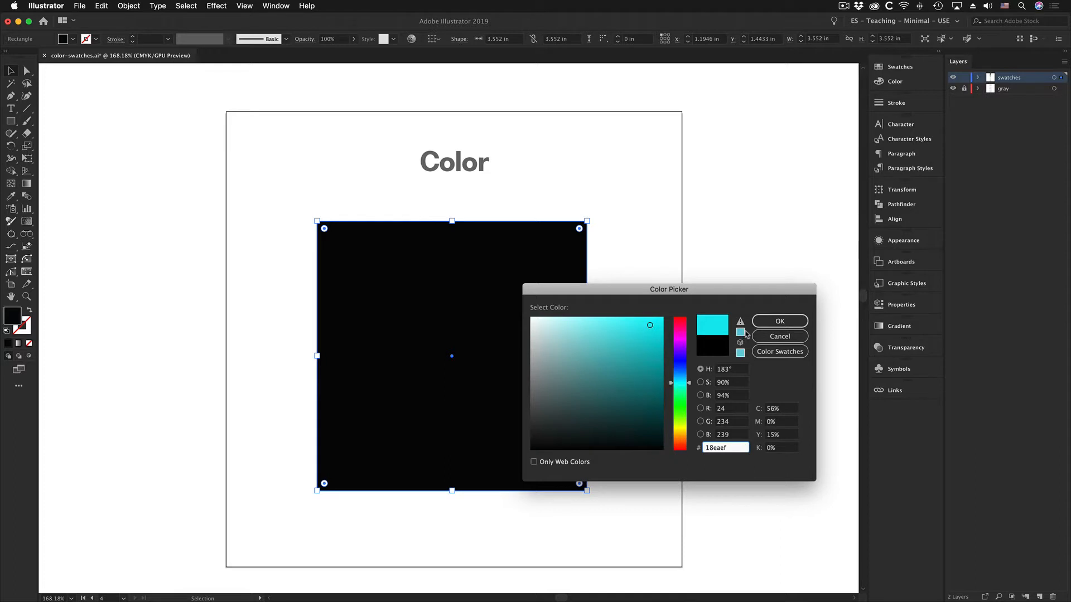
{"action": "left_click", "coordinate": [780, 321]}
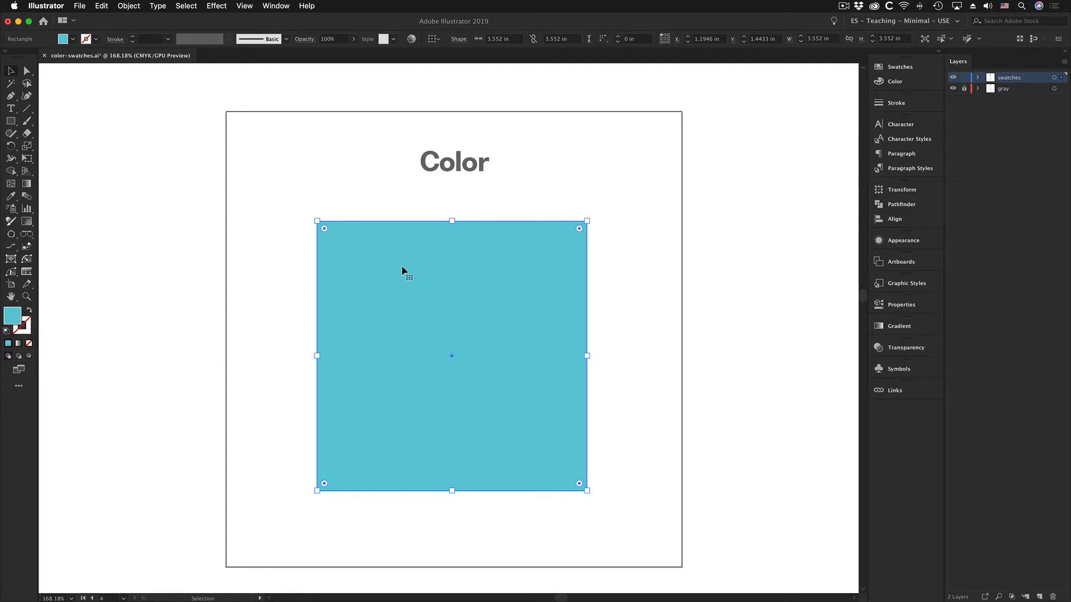
{"action": "left_click", "coordinate": [203, 273]}
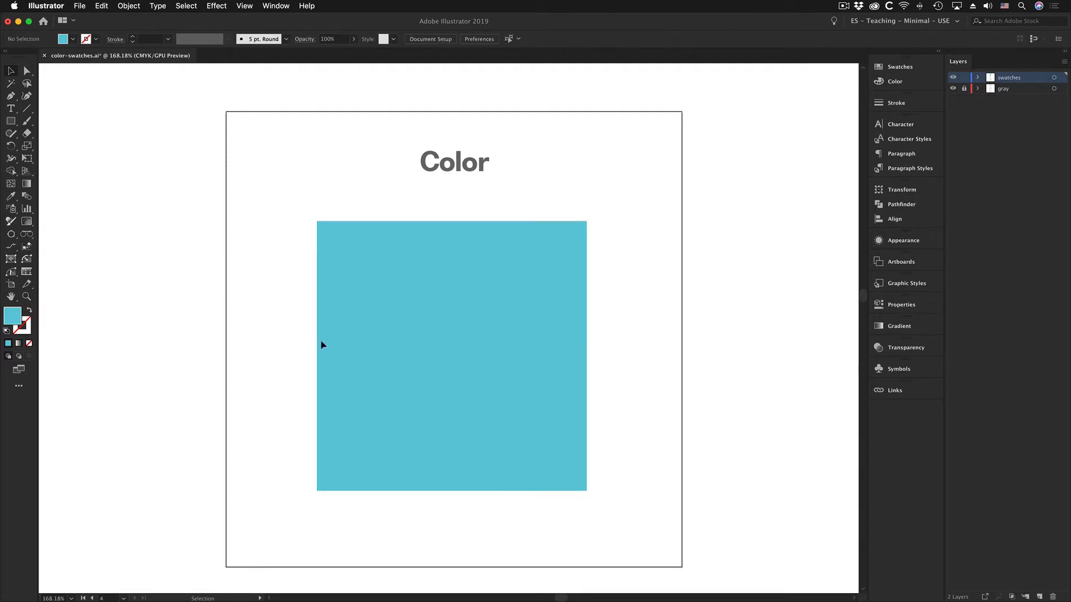
Step: Try a brightness of 100% in the square's fill color, and set it back to 93%
{"action": "left_click", "coordinate": [443, 339]}
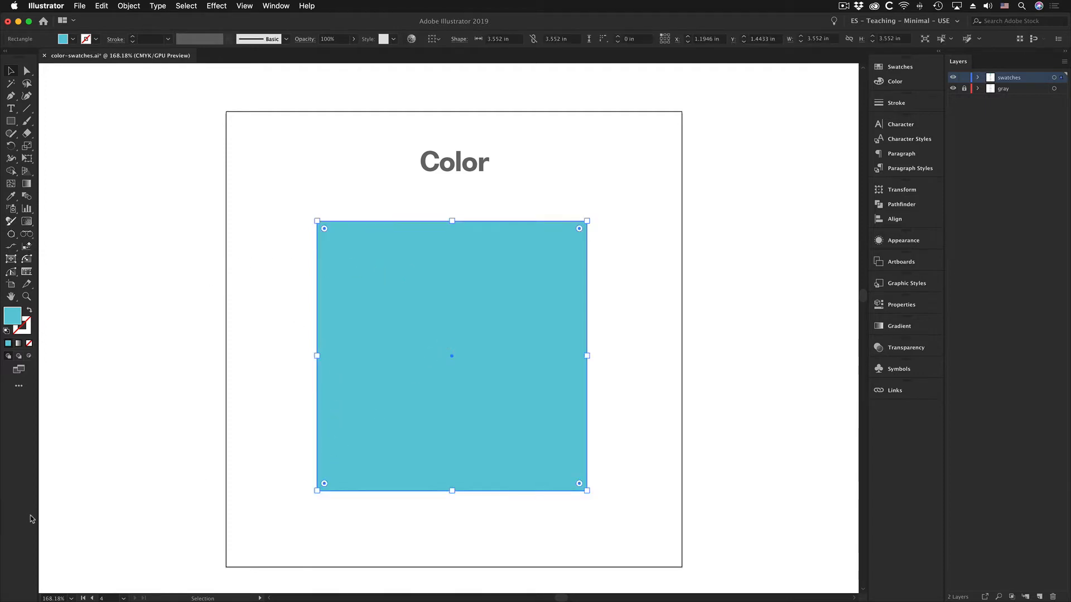
{"action": "double_click", "coordinate": [11, 316]}
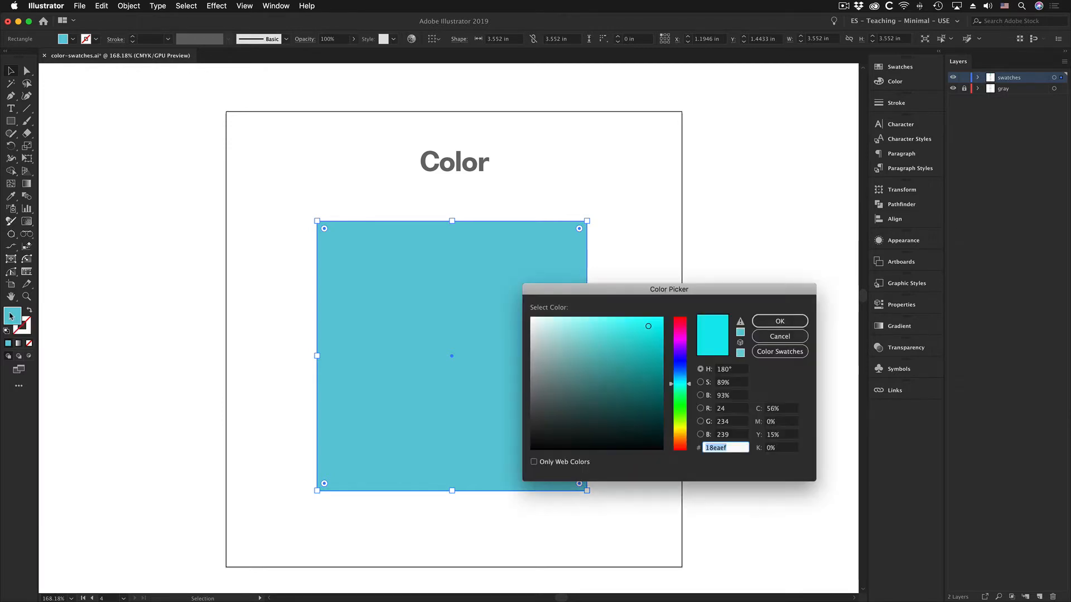
{"action": "left_click_drag", "start_coordinate": [617, 291], "coordinate": [693, 228]}
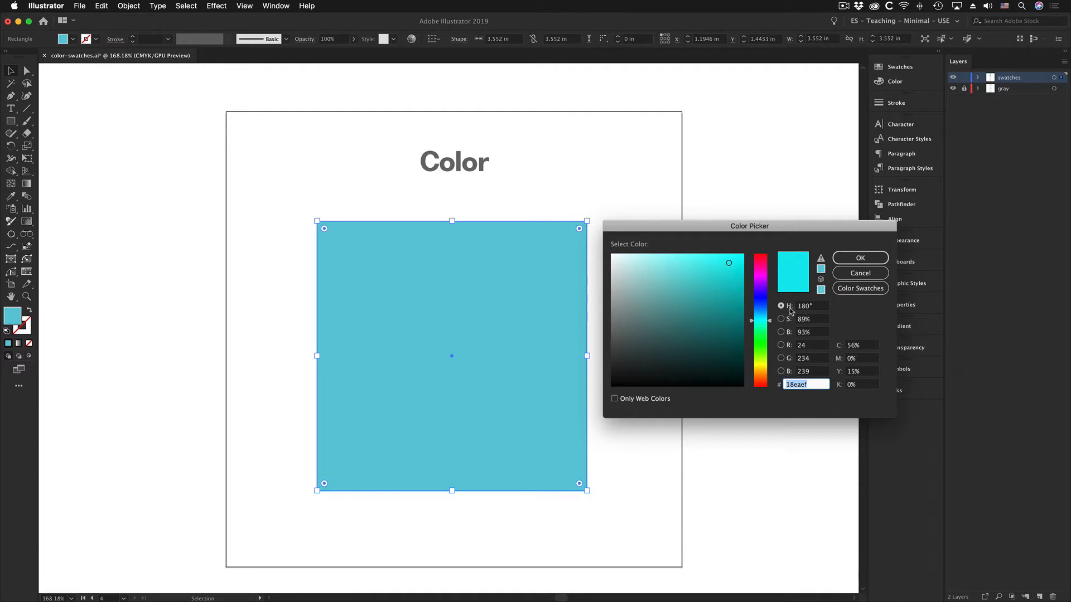
{"action": "left_click_drag", "start_coordinate": [760, 225], "coordinate": [702, 220]}
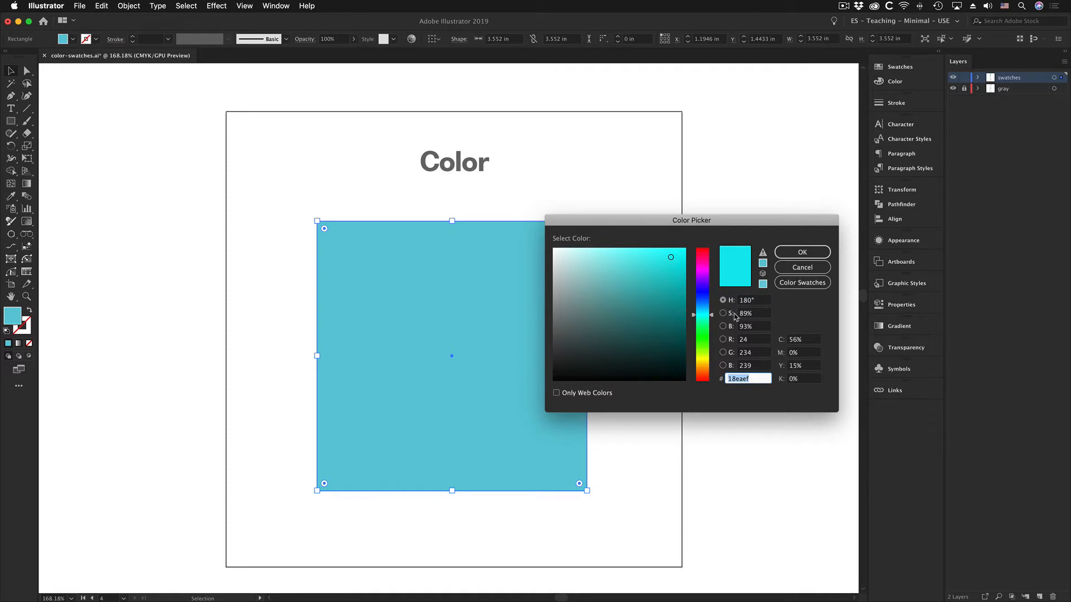
{"action": "left_click", "coordinate": [735, 328]}
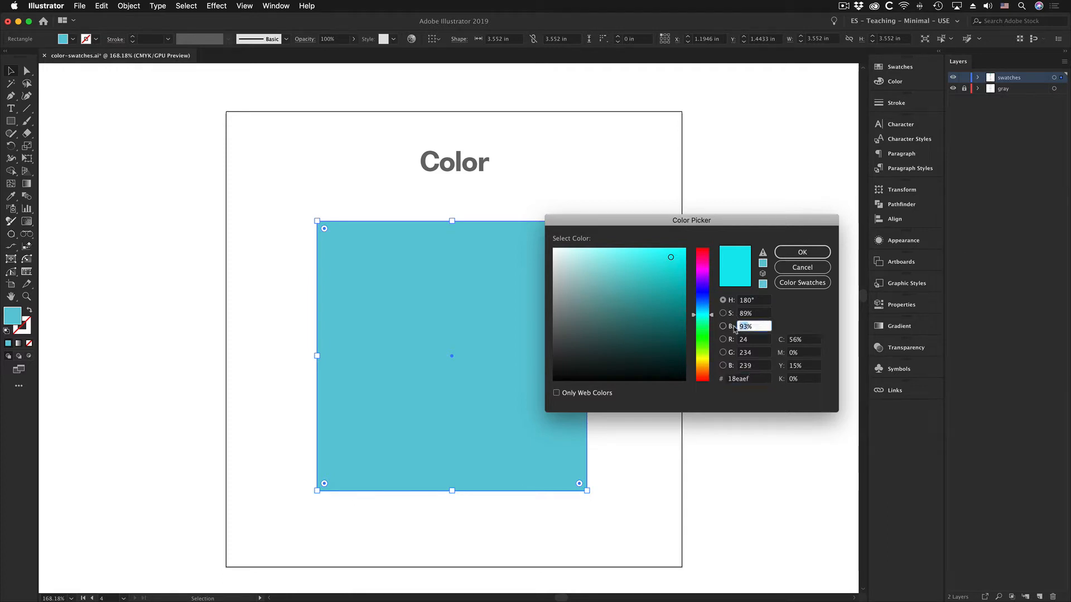
{"action": "type", "text": "100"}
{"action": "key", "text": "Tab"}
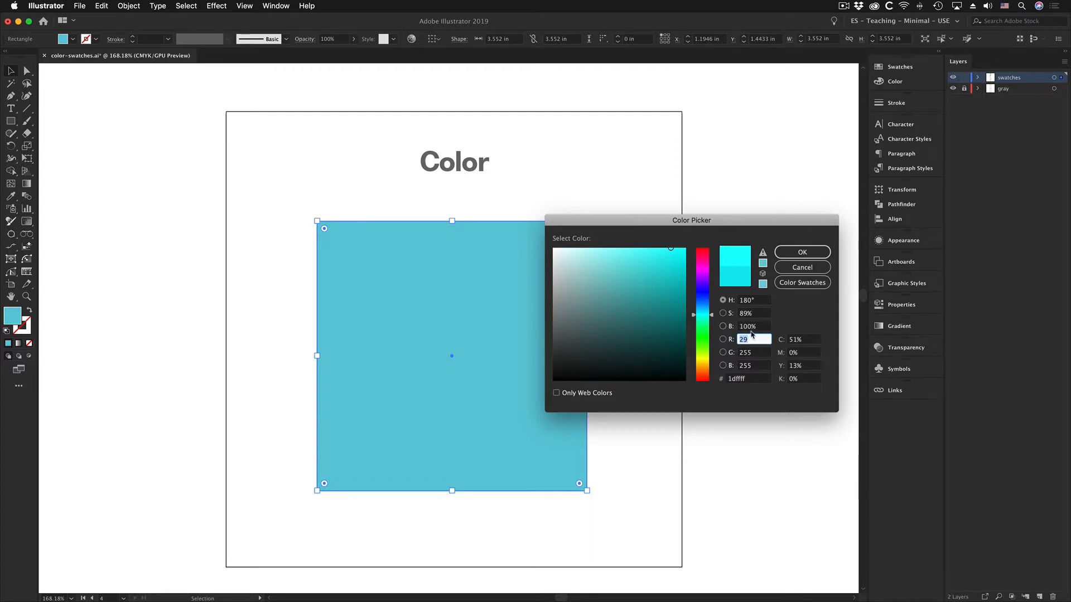
{"action": "key", "text": "shift+Tab"}
{"action": "type", "text": "93"}
{"action": "key", "text": "Tab"}
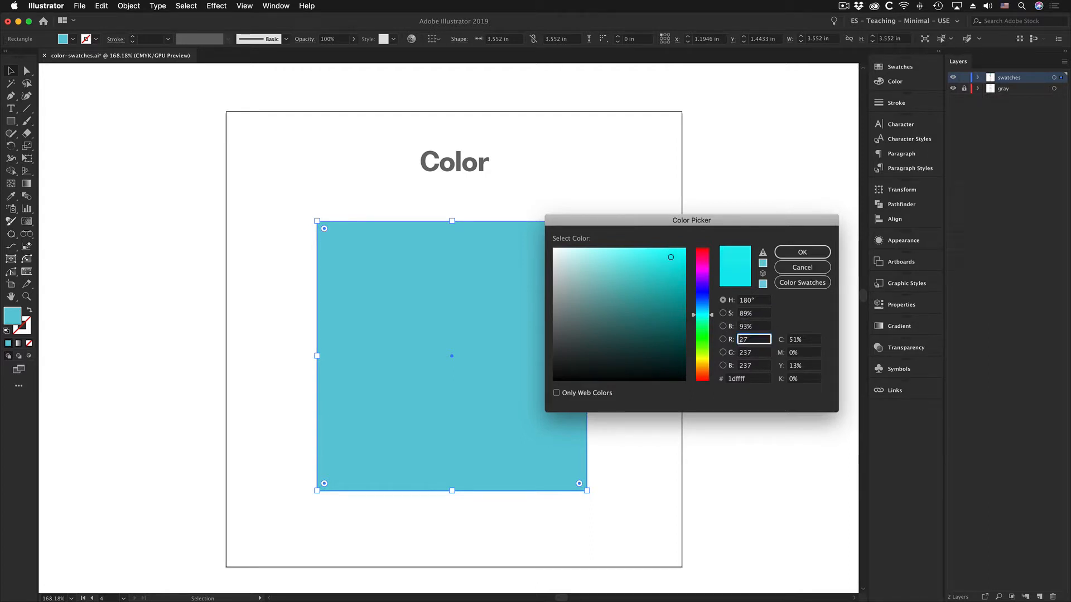
Step: Set the brightness of the square's fill color to 94% and apply it
{"action": "left_click", "coordinate": [746, 328]}
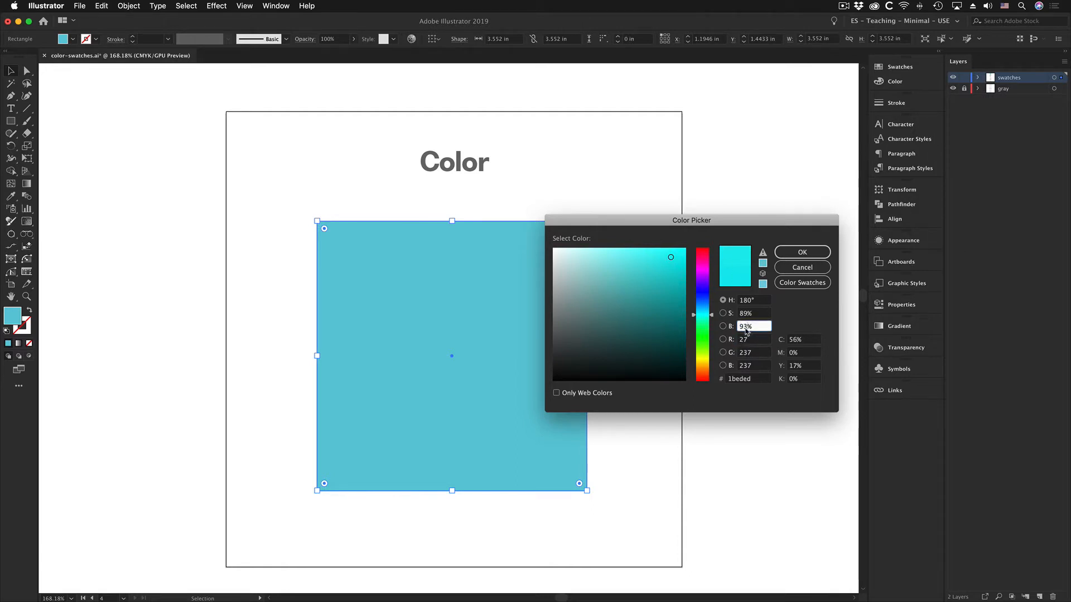
{"action": "key", "text": "BackSpace"}
{"action": "type", "text": "4"}
{"action": "key", "text": "Return"}
Step: Raise the brightness of the square's fill color to 100% and apply it
{"action": "double_click", "coordinate": [18, 318]}
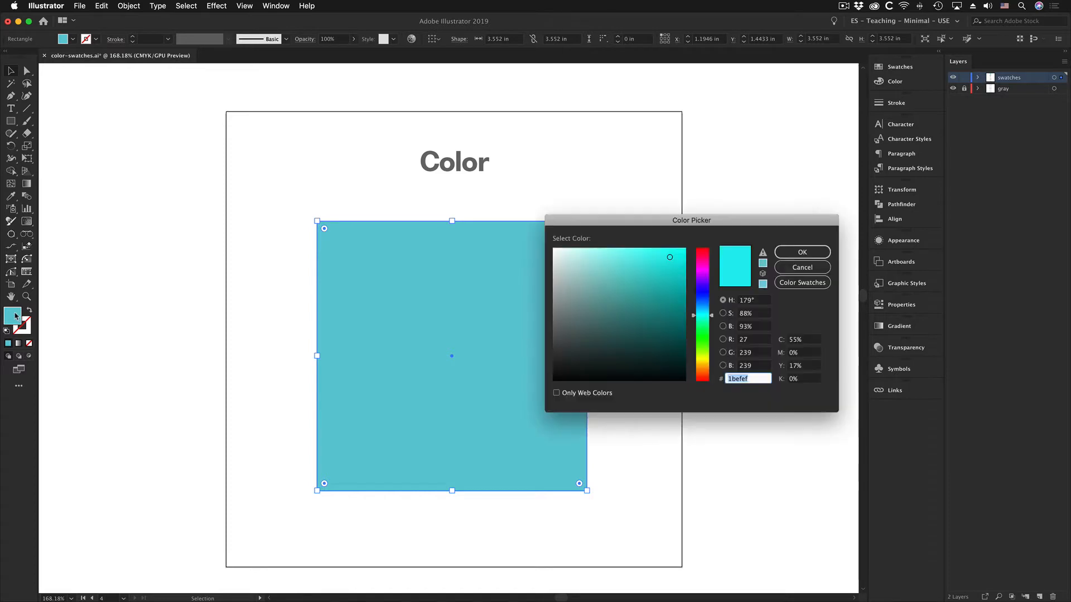
{"action": "left_click_drag", "start_coordinate": [662, 215], "coordinate": [561, 171]}
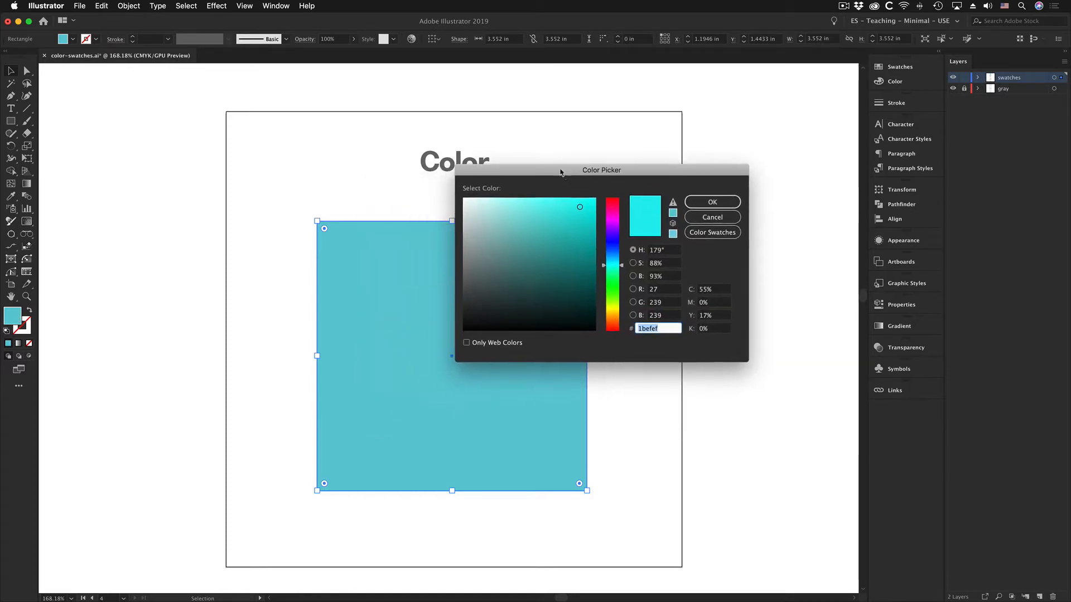
{"action": "left_click", "coordinate": [657, 277]}
{"action": "type", "text": "100"}
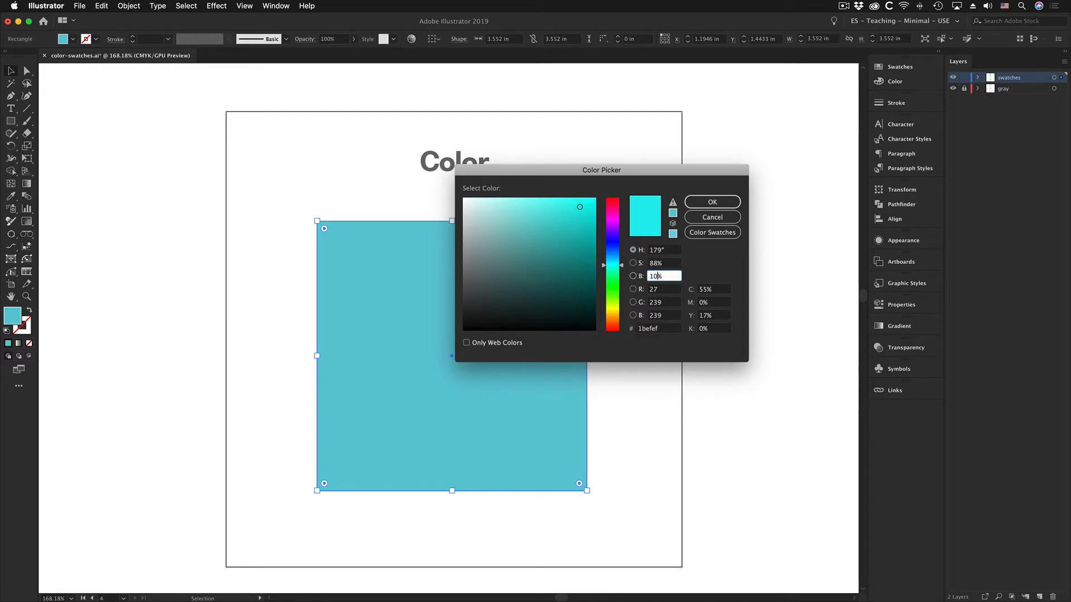
{"action": "key", "text": "Tab"}
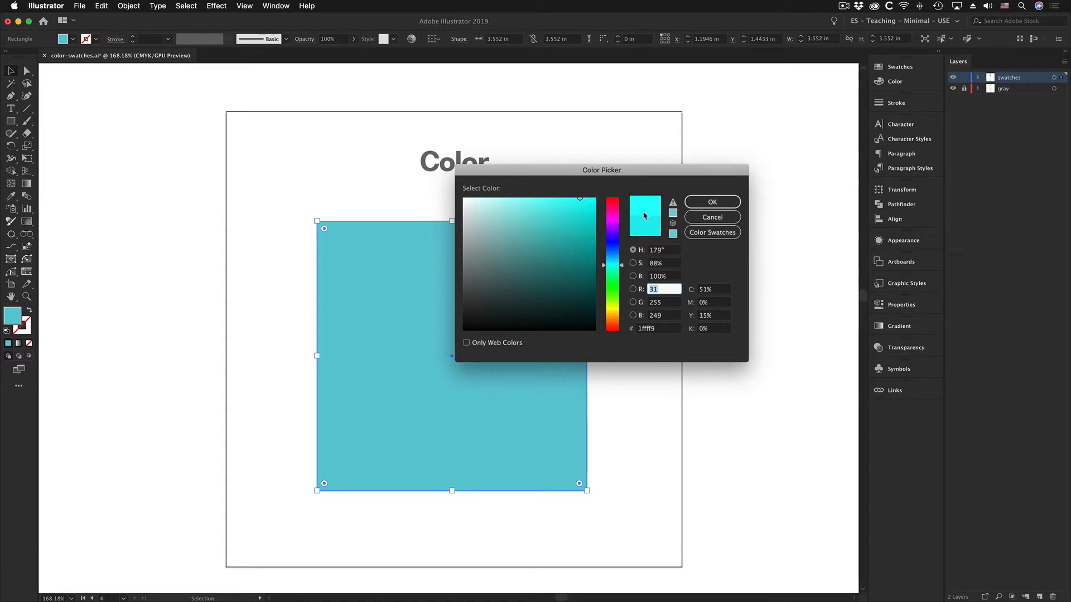
{"action": "left_click", "coordinate": [704, 203]}
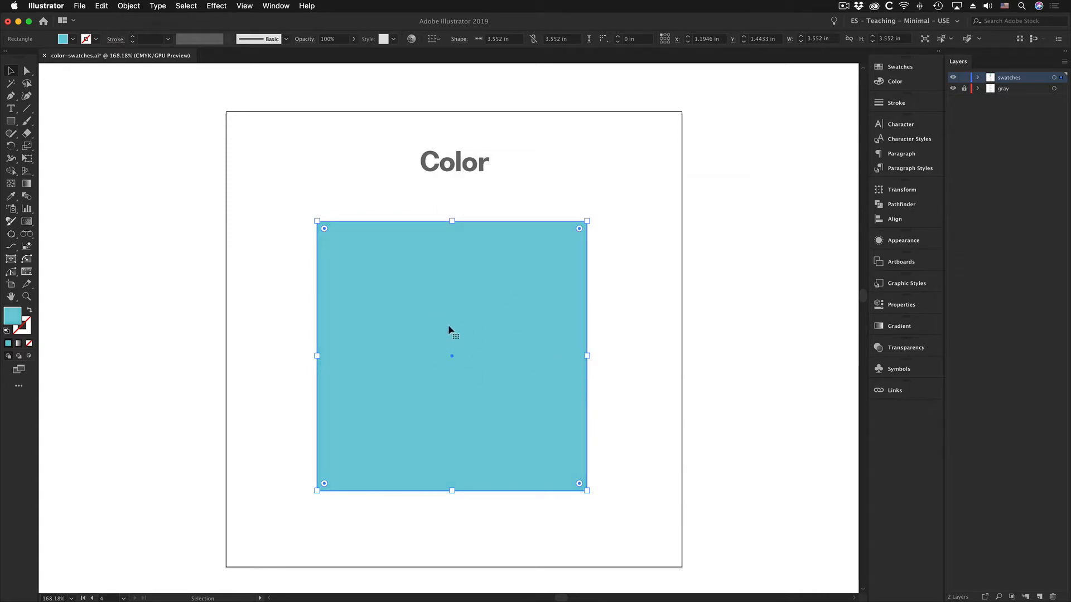
Step: Try a green value of 202 in the square's fill color, and set it back to 255
{"action": "double_click", "coordinate": [15, 315]}
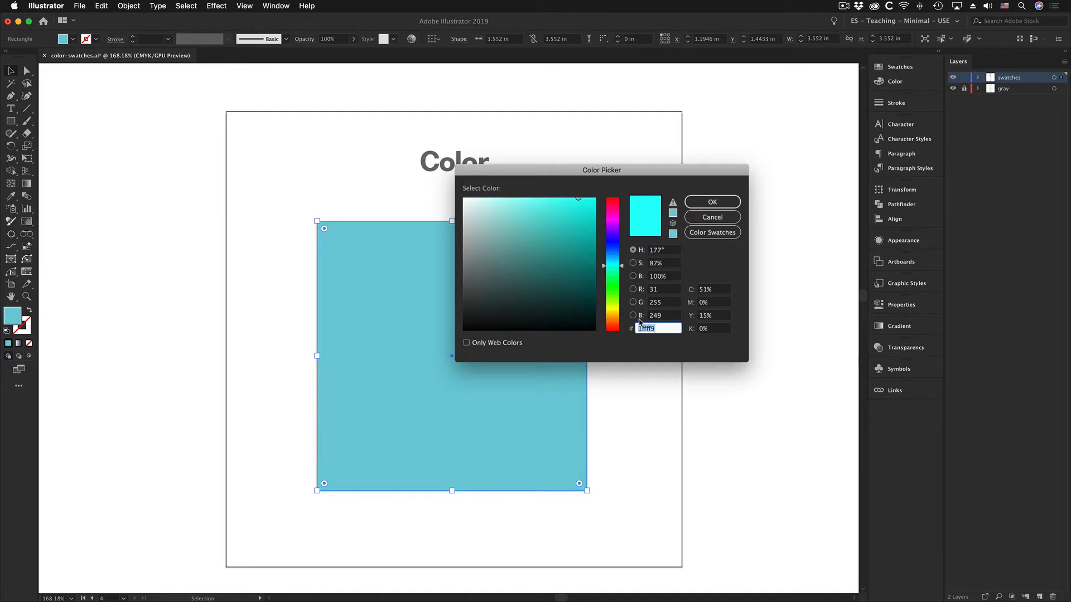
{"action": "left_click", "coordinate": [664, 303]}
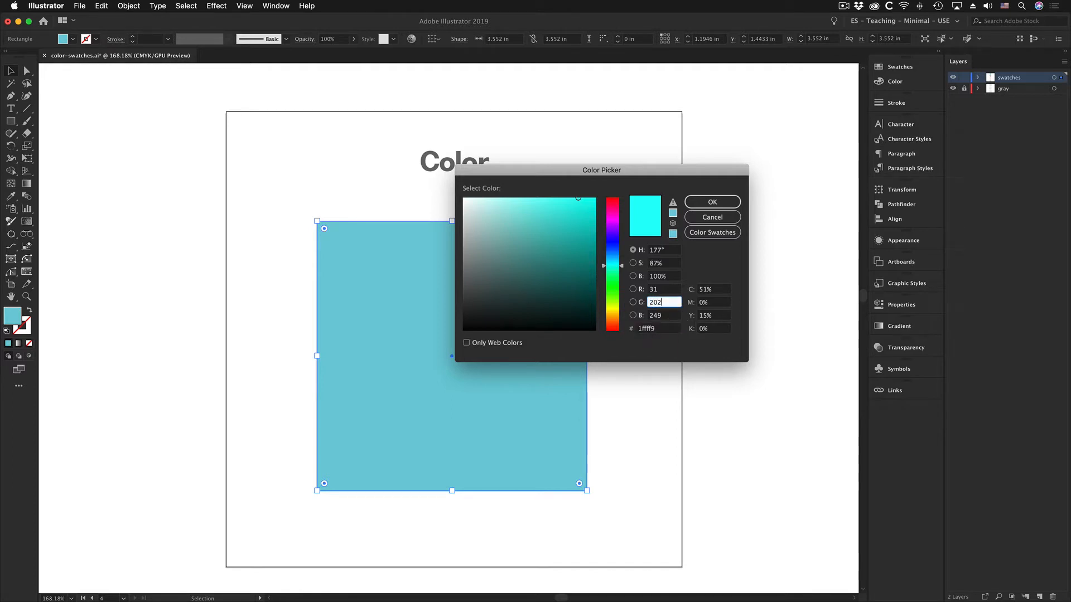
{"action": "left_click", "coordinate": [669, 316]}
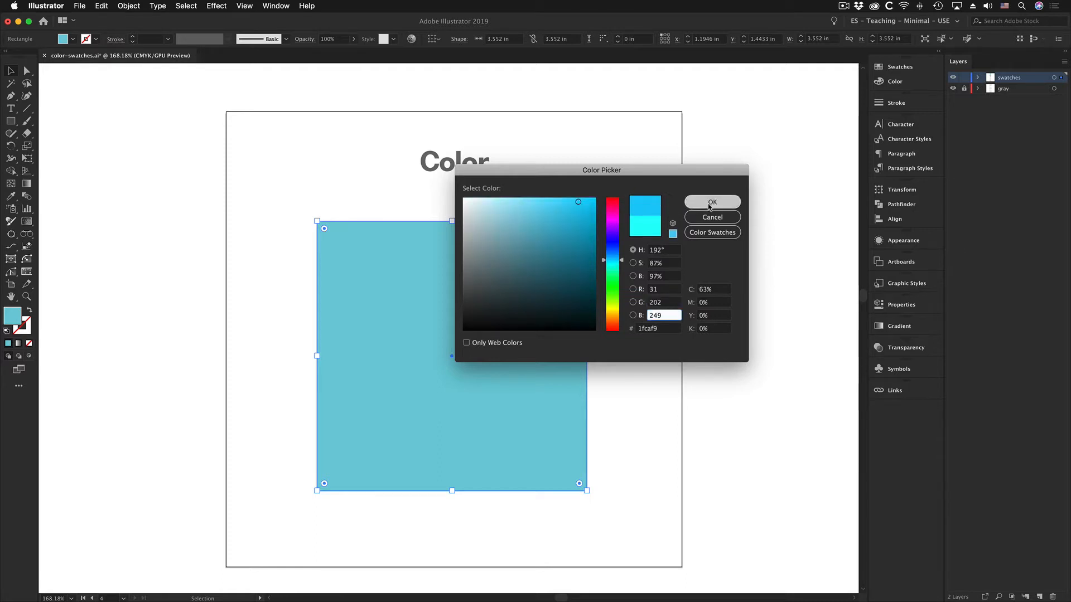
{"action": "left_click", "coordinate": [663, 302]}
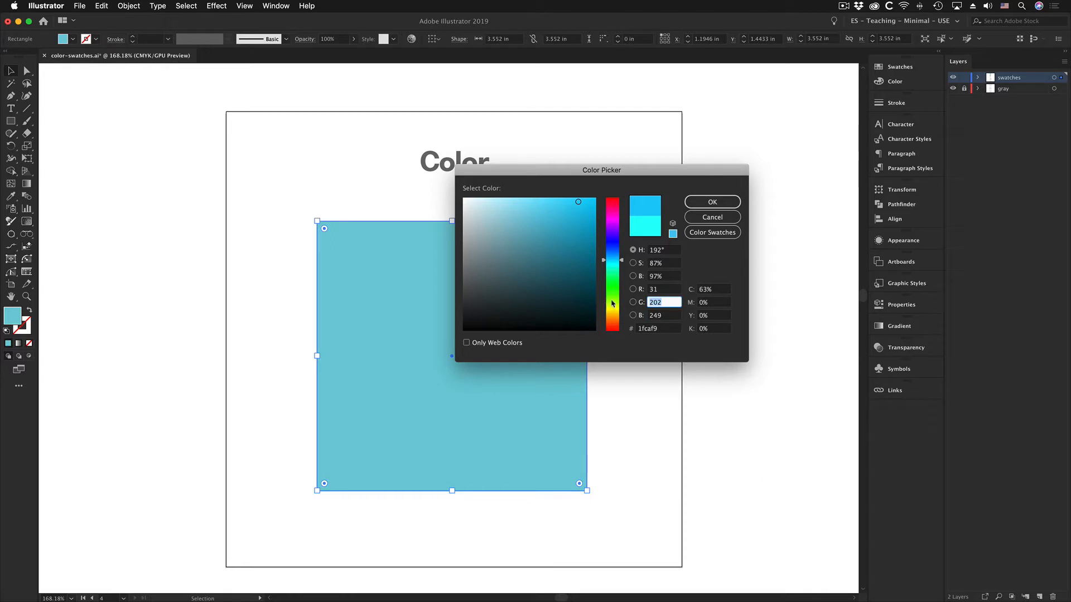
{"action": "type", "text": "255"}
{"action": "key", "text": "Tab"}
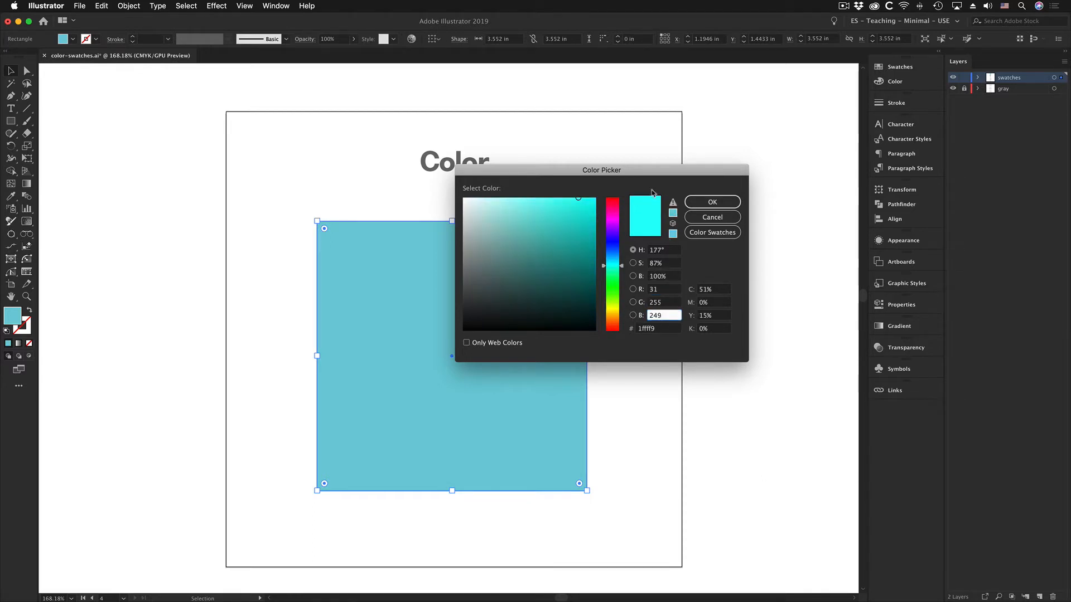
Step: Try white for the square's fill color with red, green and blue values of 255 each
{"action": "left_click", "coordinate": [665, 304]}
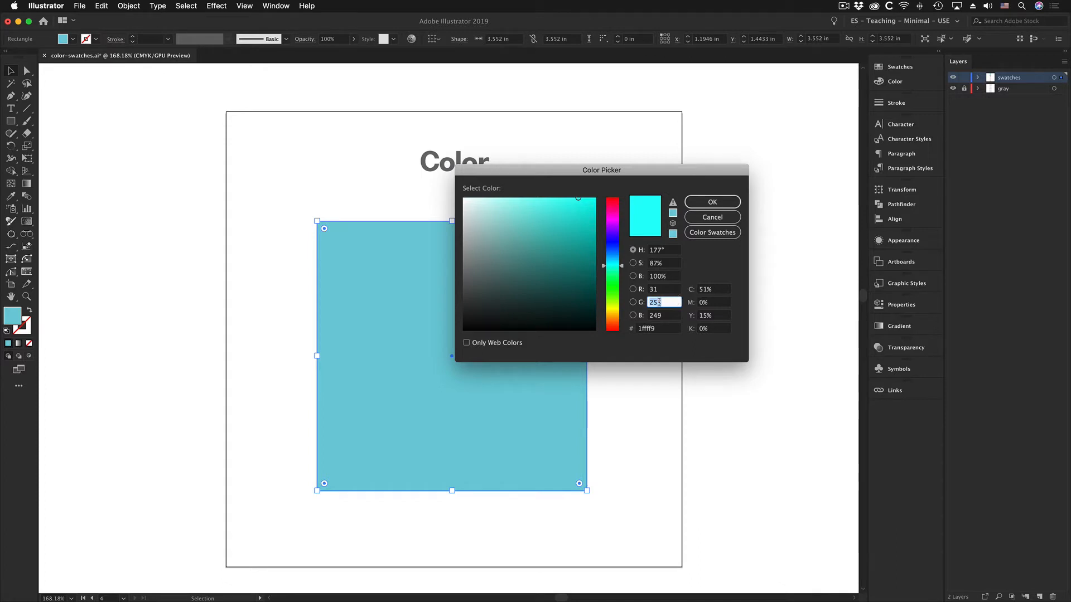
{"action": "left_click", "coordinate": [659, 291]}
{"action": "type", "text": "255"}
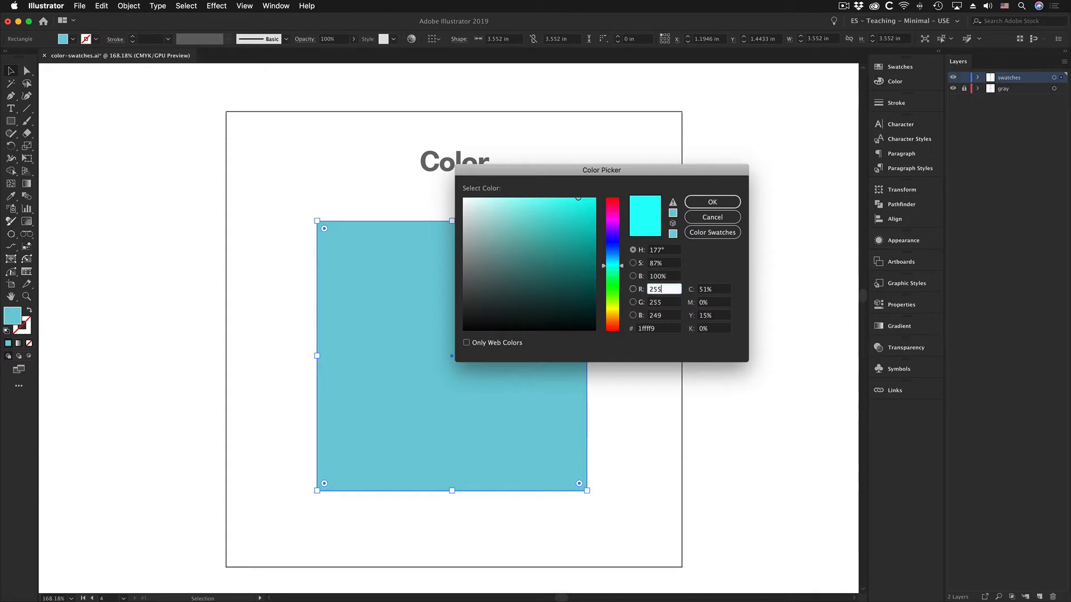
{"action": "left_click", "coordinate": [667, 316]}
{"action": "type", "text": "255"}
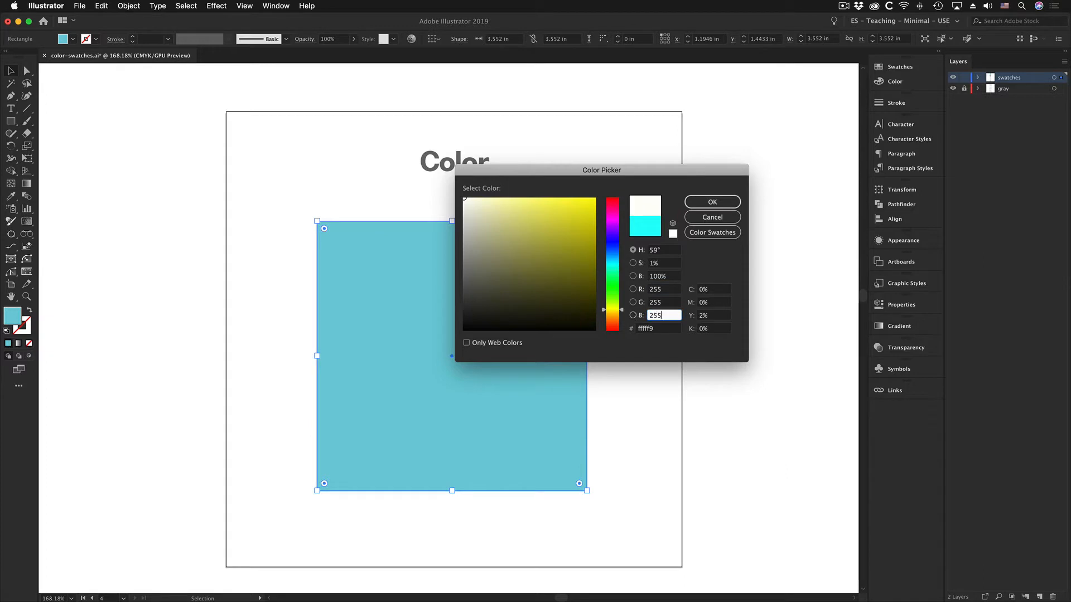
{"action": "left_click", "coordinate": [663, 304]}
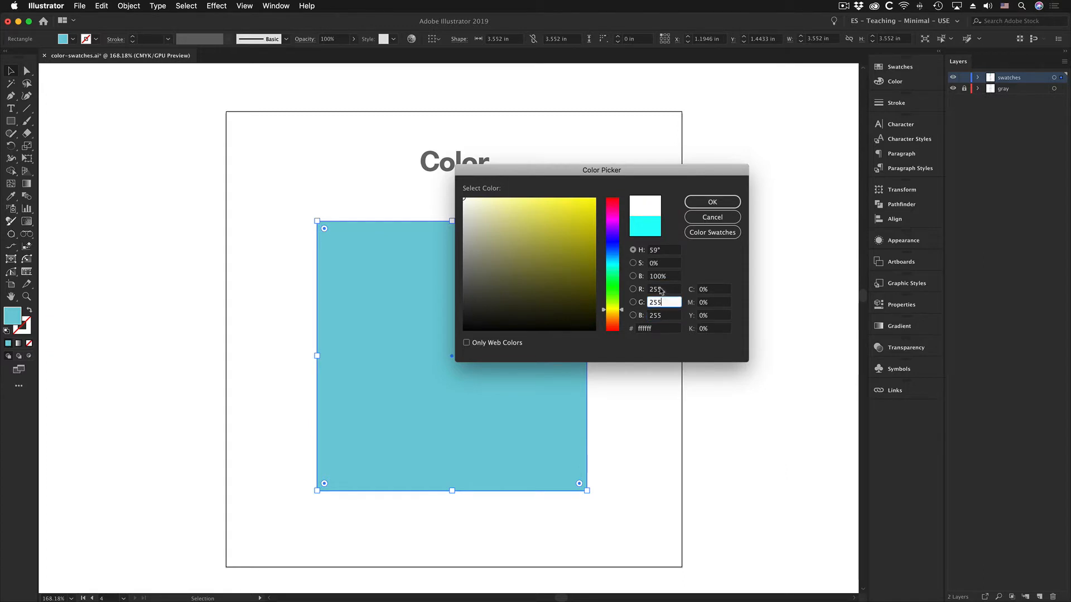
Step: Try red, green and blue values of 0 each for the square's fill color, and discard the color change
{"action": "left_click", "coordinate": [661, 290]}
{"action": "type", "text": "0"}
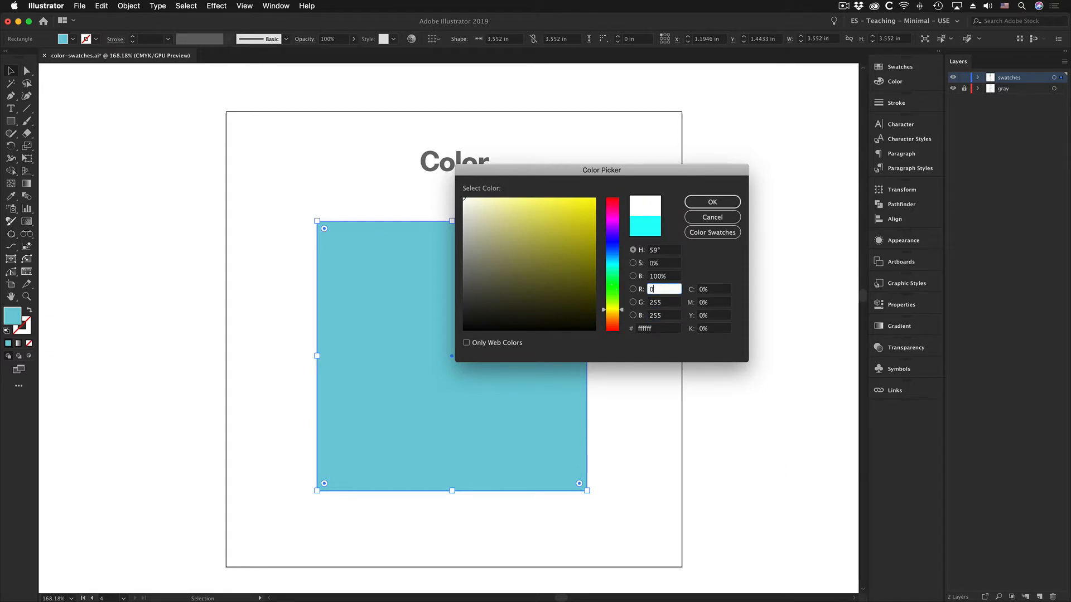
{"action": "left_click", "coordinate": [678, 304]}
{"action": "type", "text": "0"}
{"action": "key", "text": "Tab"}
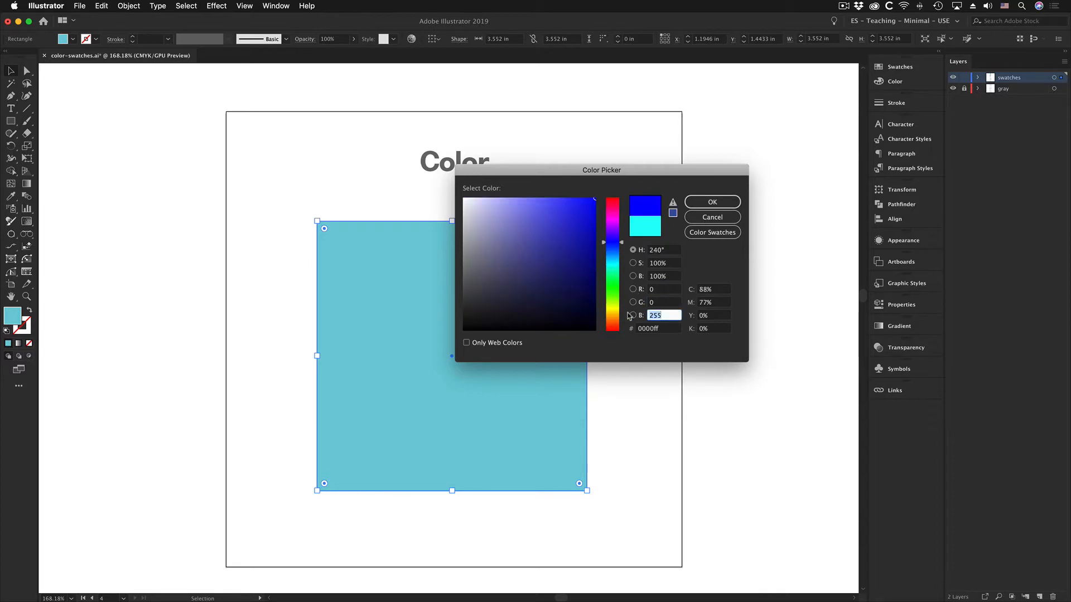
{"action": "type", "text": "0"}
{"action": "key", "text": "shift+Tab"}
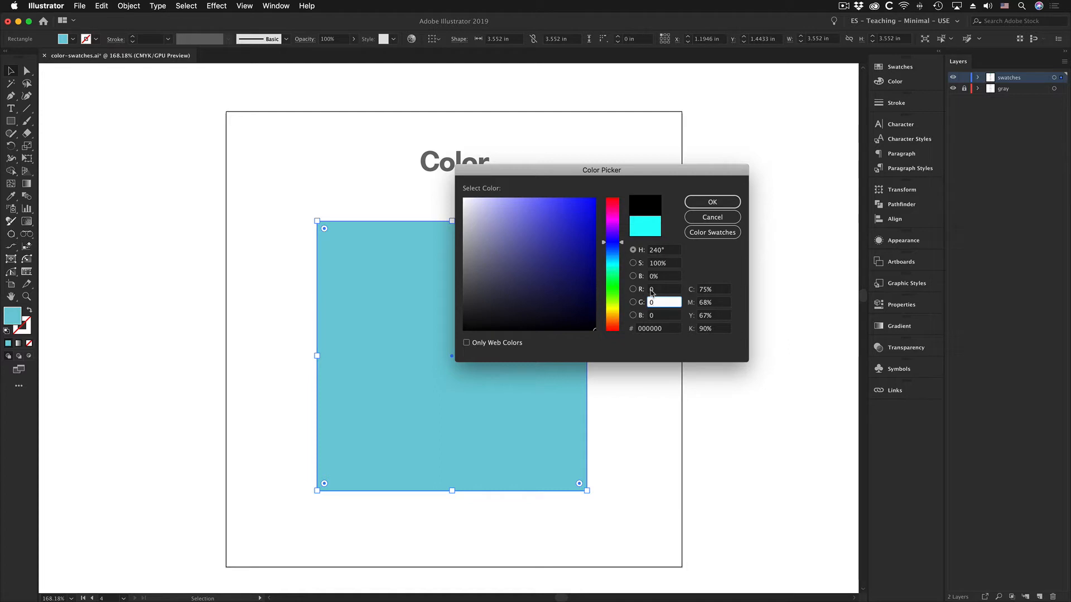
{"action": "left_click", "coordinate": [712, 217]}
Step: Reopen the Color Picker for the square's fill, restrict it to web colors only, and remove that restriction again
{"action": "double_click", "coordinate": [13, 317]}
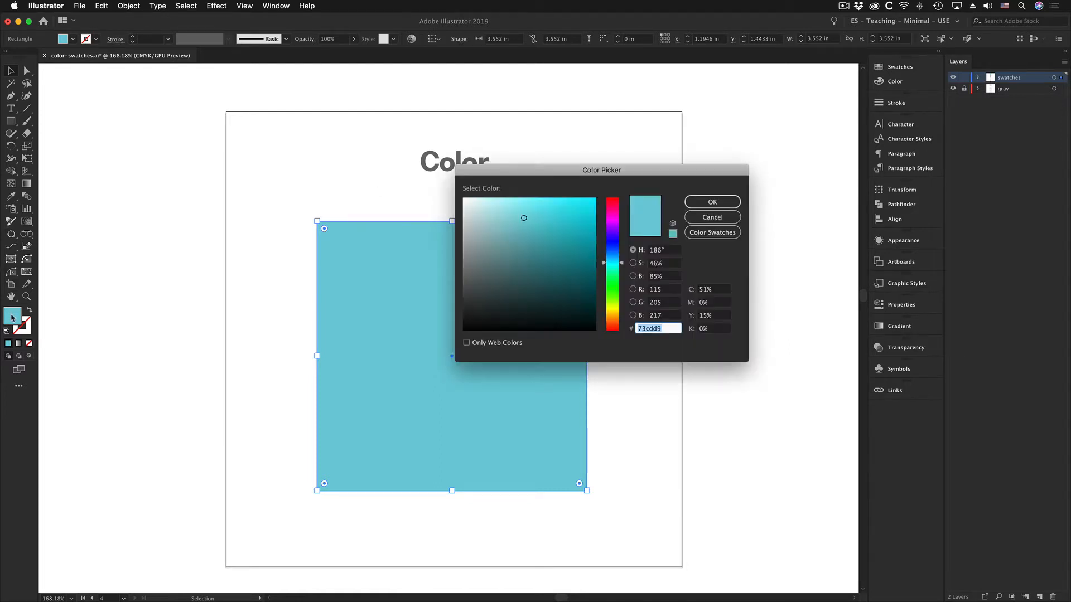
{"action": "left_click_drag", "start_coordinate": [524, 170], "coordinate": [474, 187]}
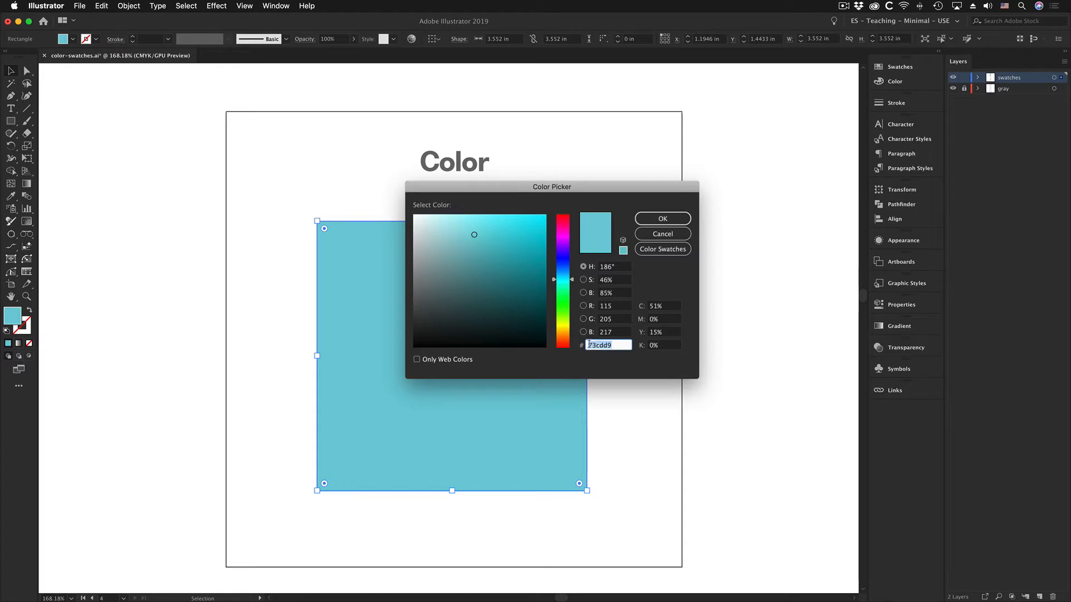
{"action": "left_click", "coordinate": [617, 346]}
{"action": "key", "text": "super+a"}
{"action": "left_click", "coordinate": [417, 360]}
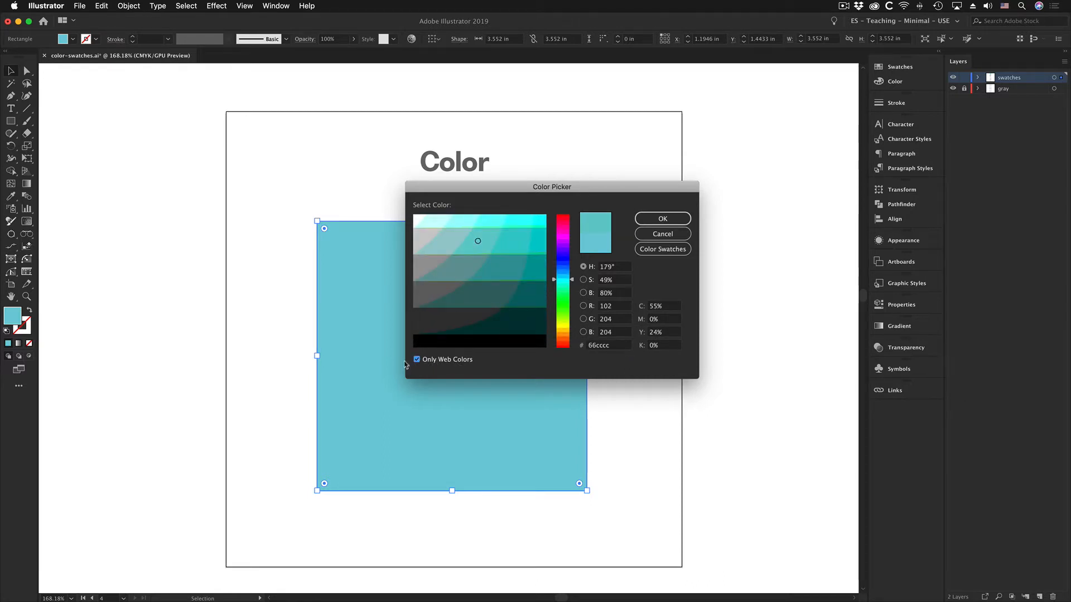
{"action": "left_click", "coordinate": [417, 361]}
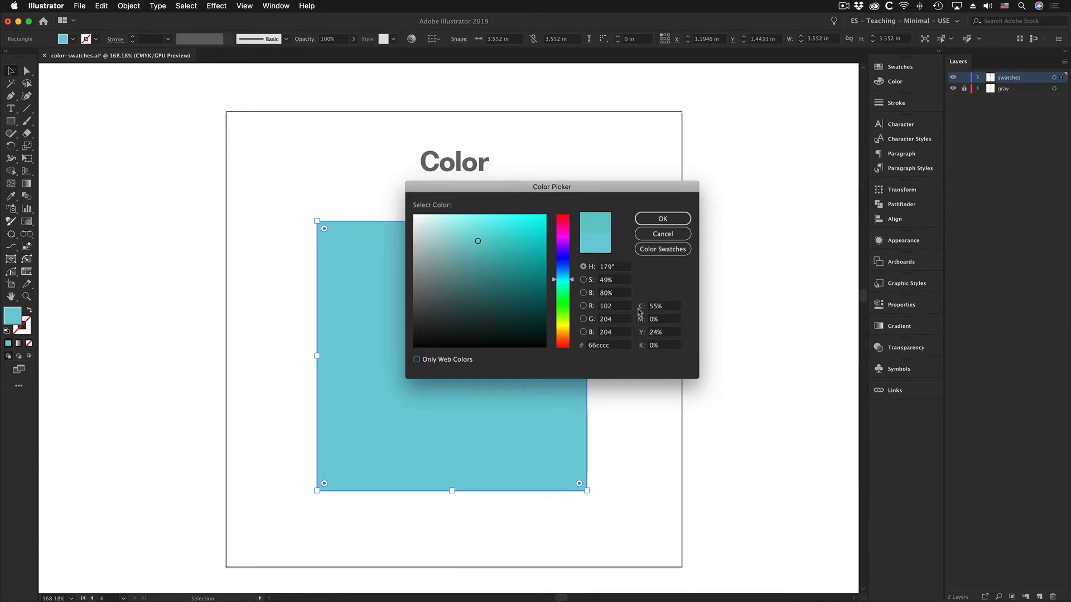
Step: Browse the document's color swatches in the Color Picker, cancel without changing the fill, and deselect the square
{"action": "left_click", "coordinate": [657, 250]}
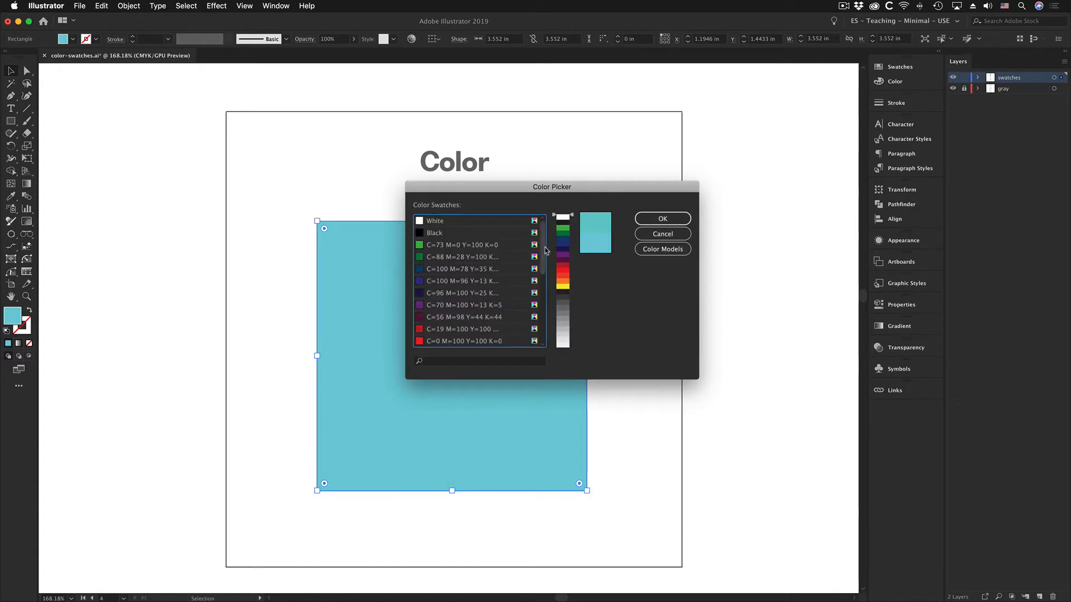
{"action": "scroll", "coordinate": [545, 252], "scroll_direction": "down", "scroll_amount": 5}
{"action": "scroll", "coordinate": [545, 253], "scroll_direction": "up", "scroll_amount": 5}
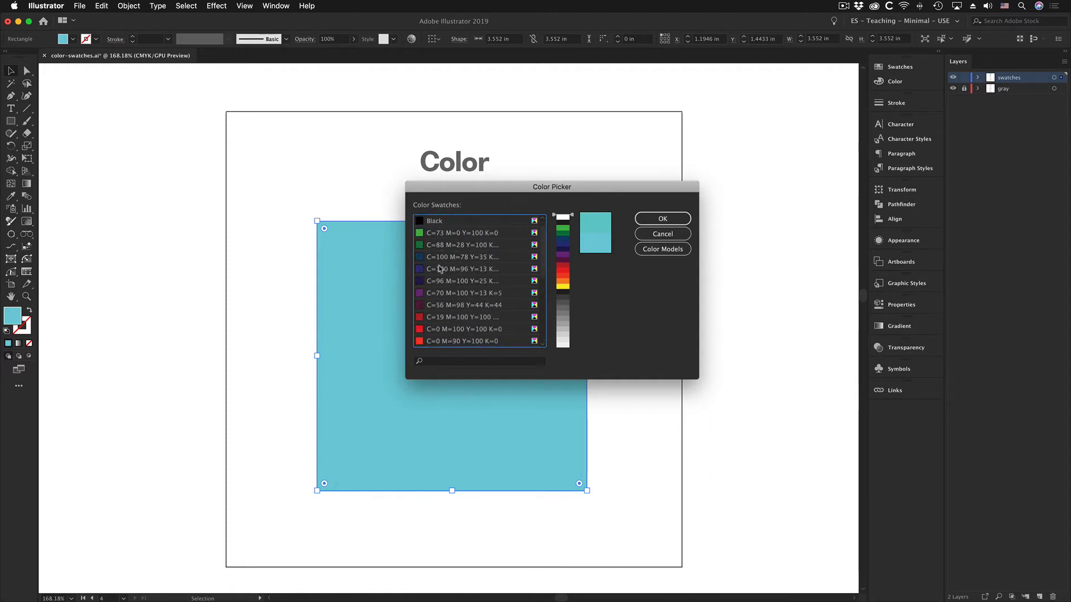
{"action": "scroll", "coordinate": [440, 270], "scroll_direction": "down", "scroll_amount": 5}
{"action": "scroll", "coordinate": [440, 269], "scroll_direction": "up", "scroll_amount": 5}
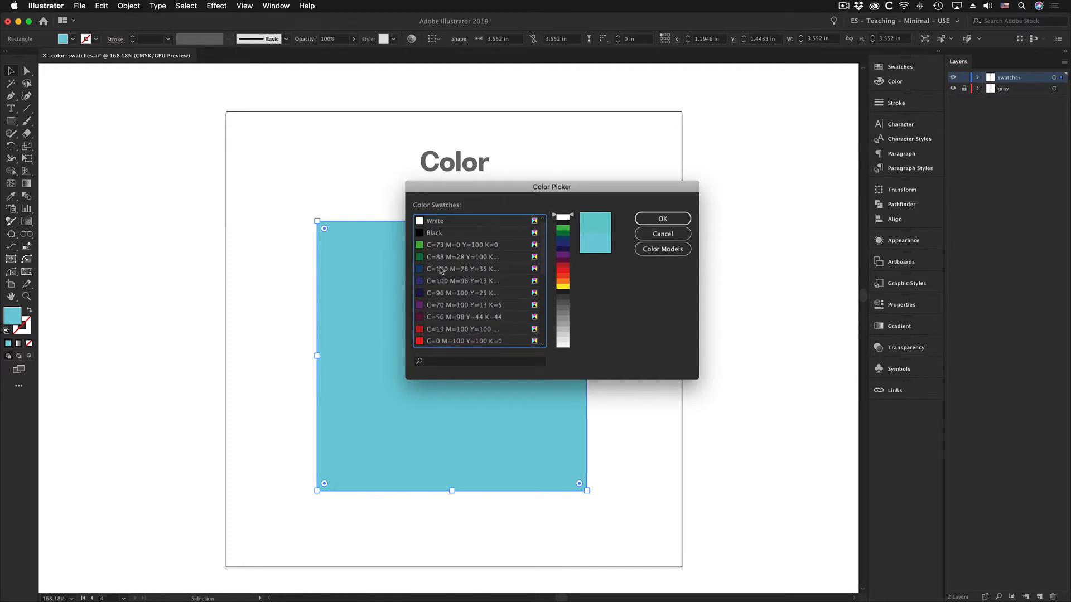
{"action": "scroll", "coordinate": [453, 275], "scroll_direction": "down", "scroll_amount": 5}
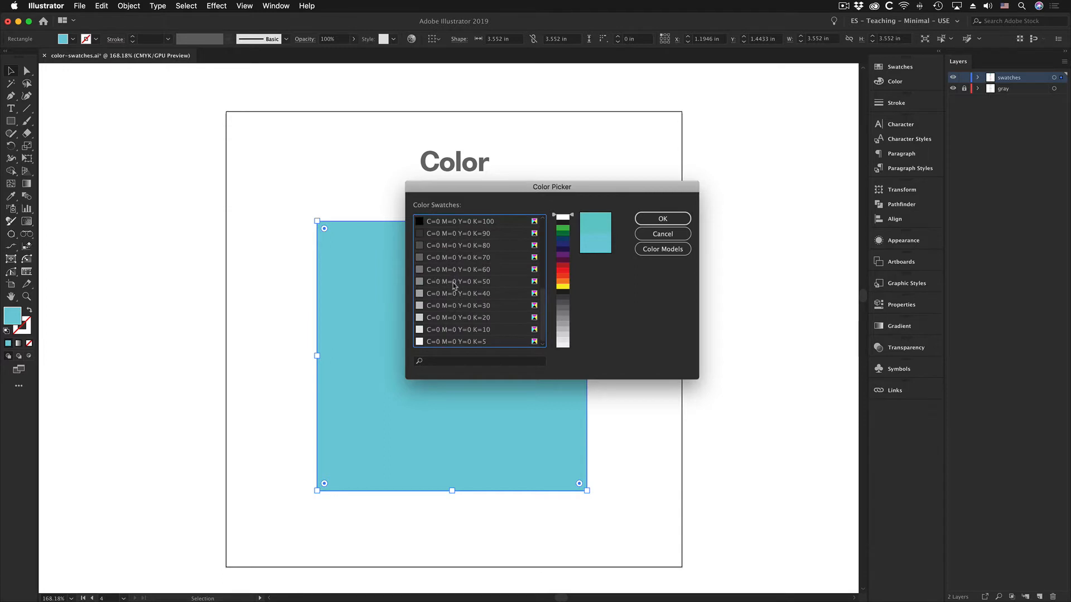
{"action": "scroll", "coordinate": [455, 283], "scroll_direction": "up", "scroll_amount": 5}
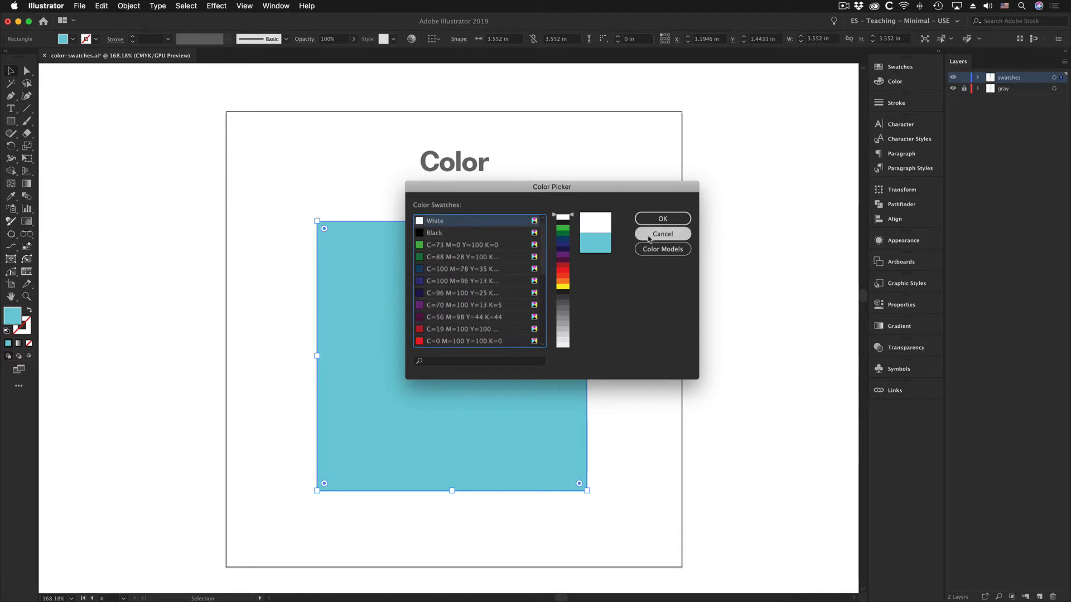
{"action": "left_click", "coordinate": [667, 239]}
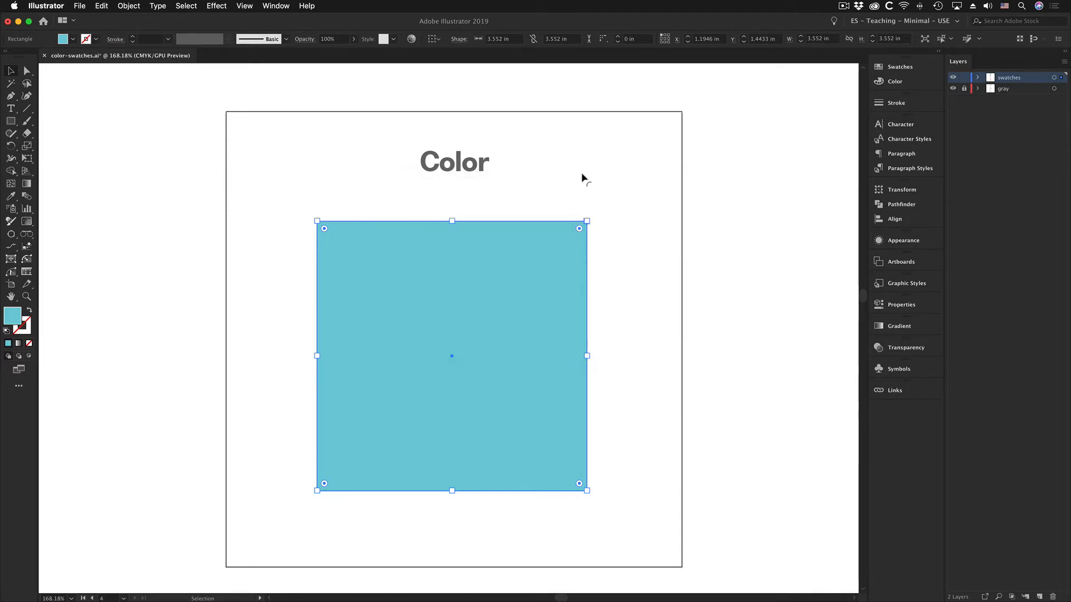
{"action": "left_click", "coordinate": [608, 210]}
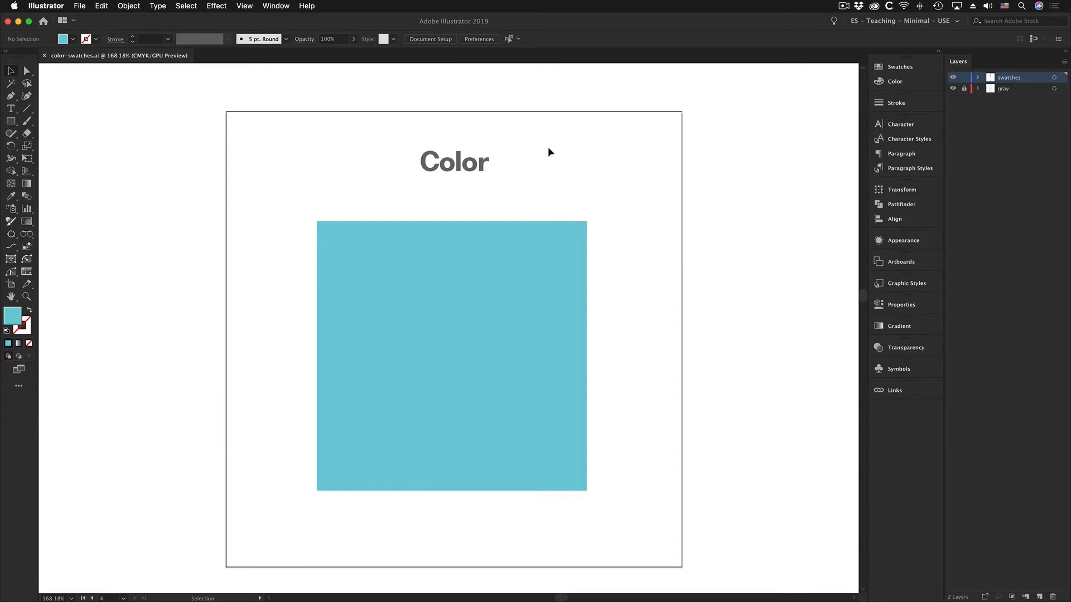
Step: Select the square and change its fill in the Color Picker to a purple with a hue of 288°, and apply it
{"action": "left_click", "coordinate": [400, 292]}
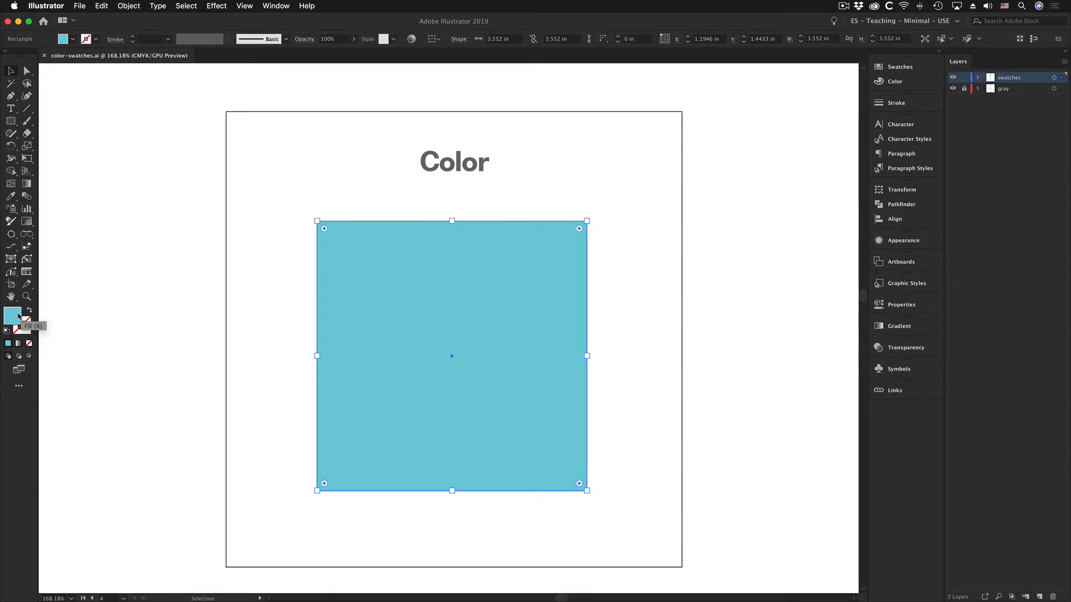
{"action": "double_click", "coordinate": [16, 316]}
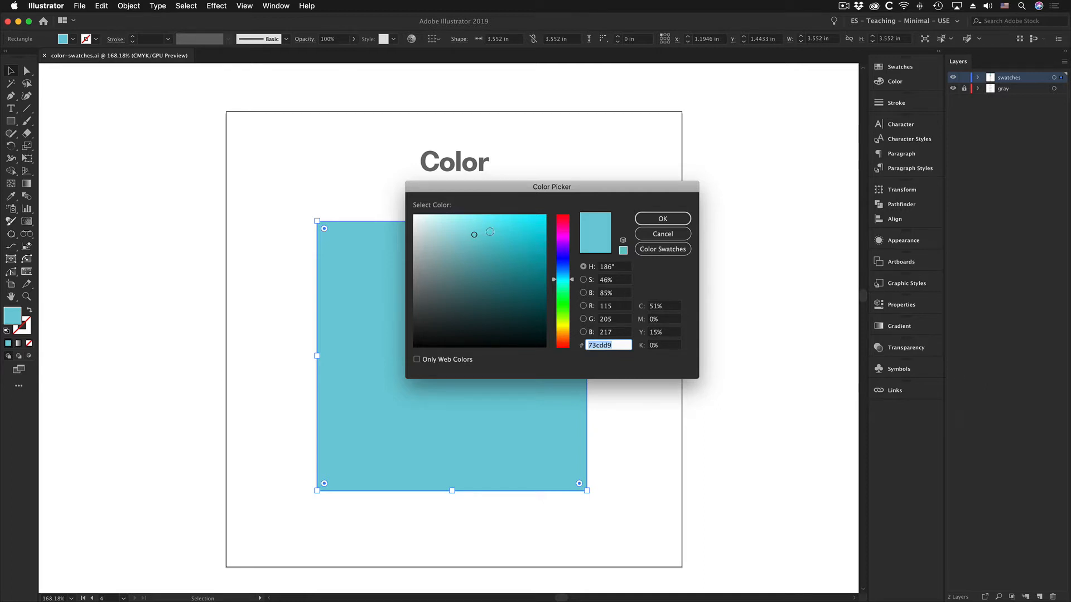
{"action": "left_click", "coordinate": [555, 279]}
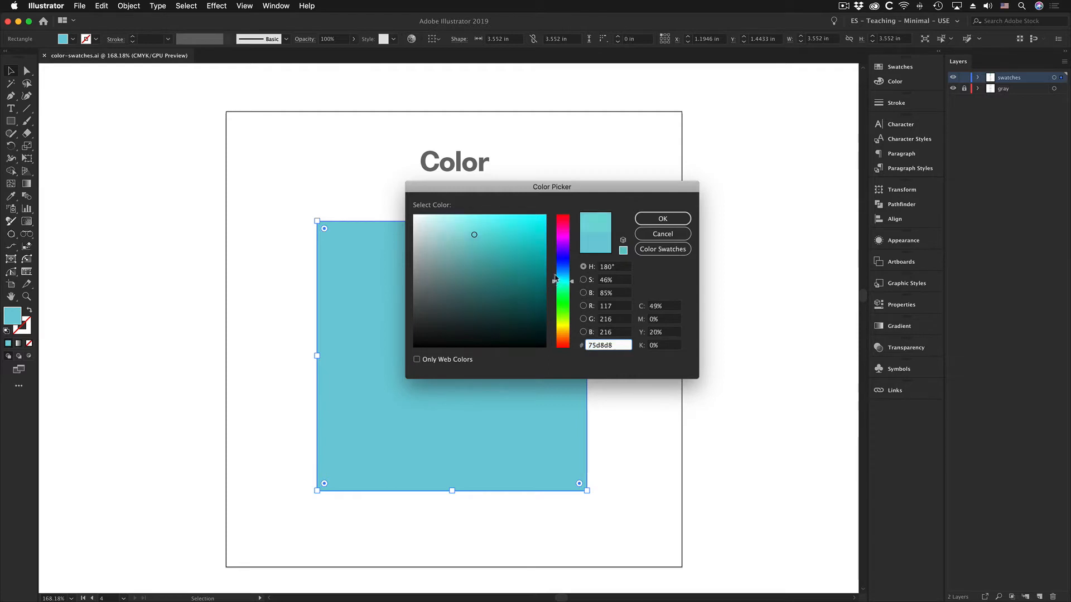
{"action": "left_click_drag", "start_coordinate": [555, 280], "coordinate": [555, 240]}
{"action": "left_click", "coordinate": [525, 237]}
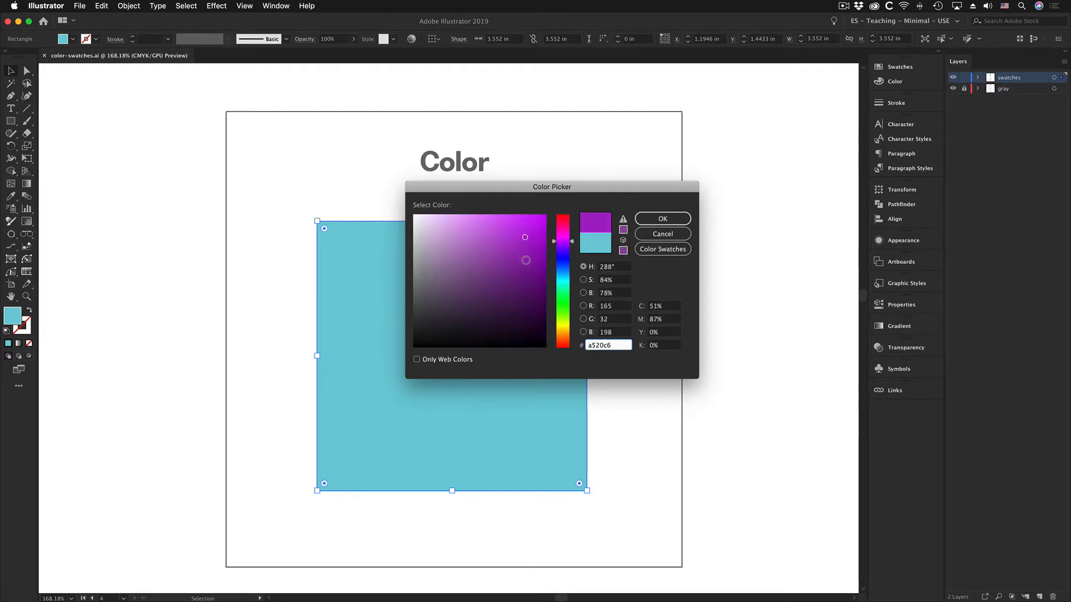
{"action": "left_click", "coordinate": [665, 219]}
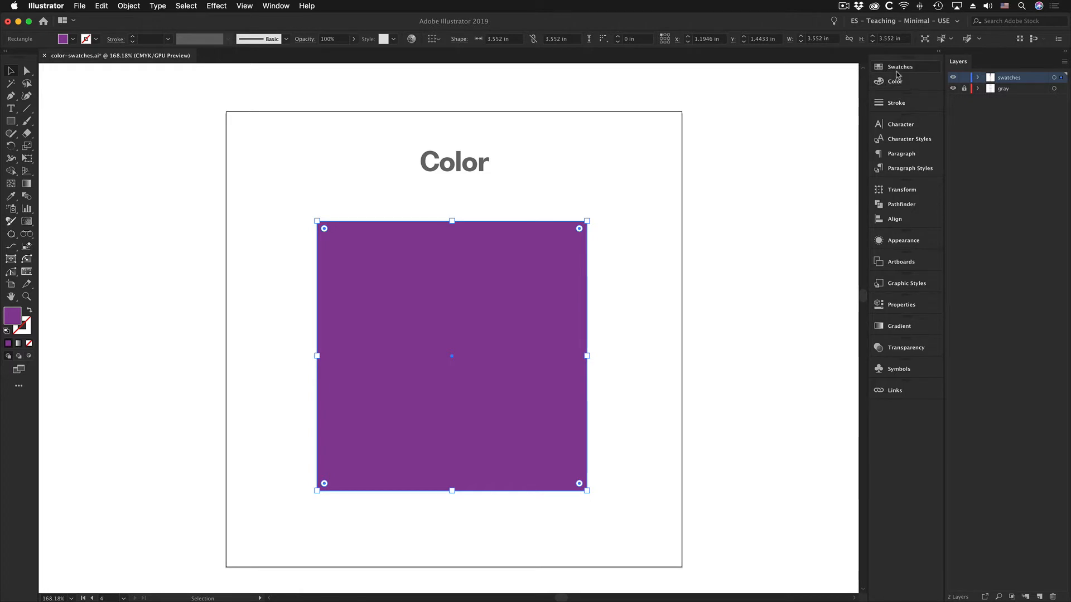
Step: Open the Swatches panel, detach it as a floating panel beside the square, and collapse the Color panel
{"action": "left_click", "coordinate": [272, 7]}
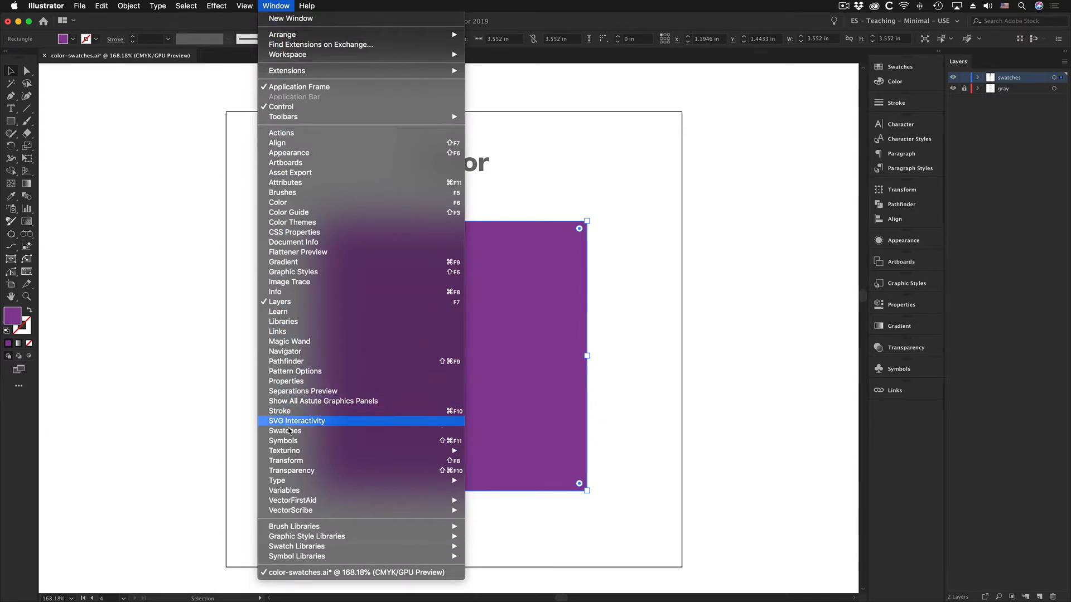
{"action": "left_click", "coordinate": [282, 432]}
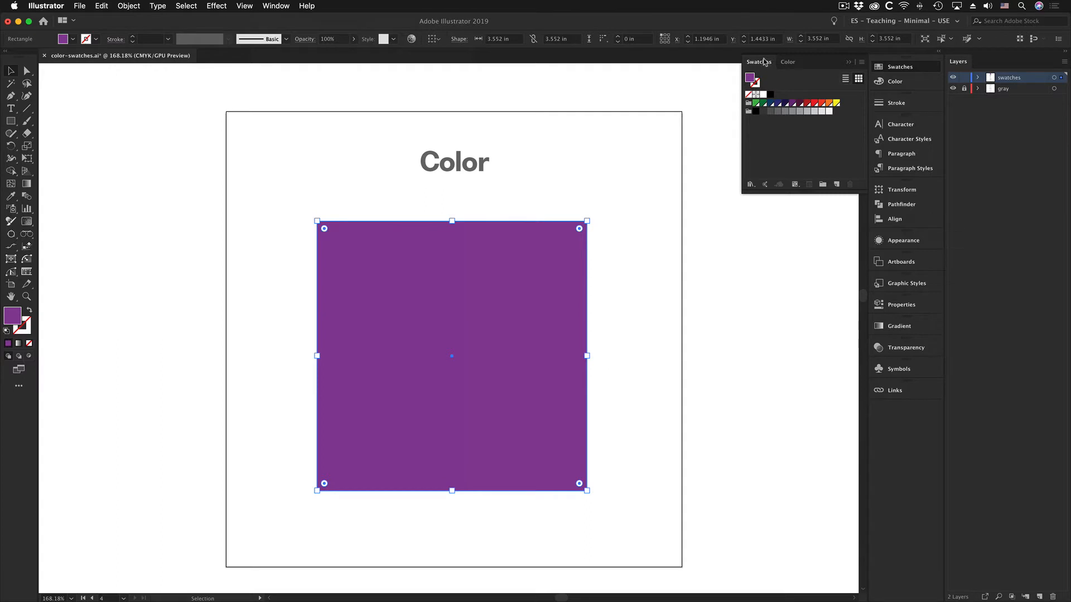
{"action": "left_click_drag", "start_coordinate": [764, 63], "coordinate": [676, 205]}
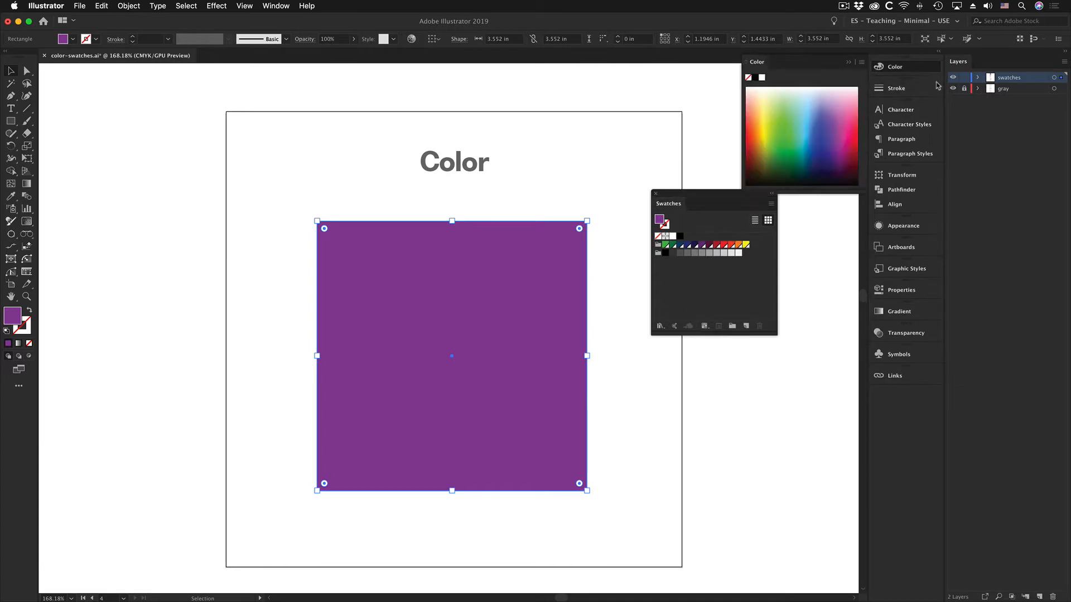
{"action": "left_click", "coordinate": [895, 67]}
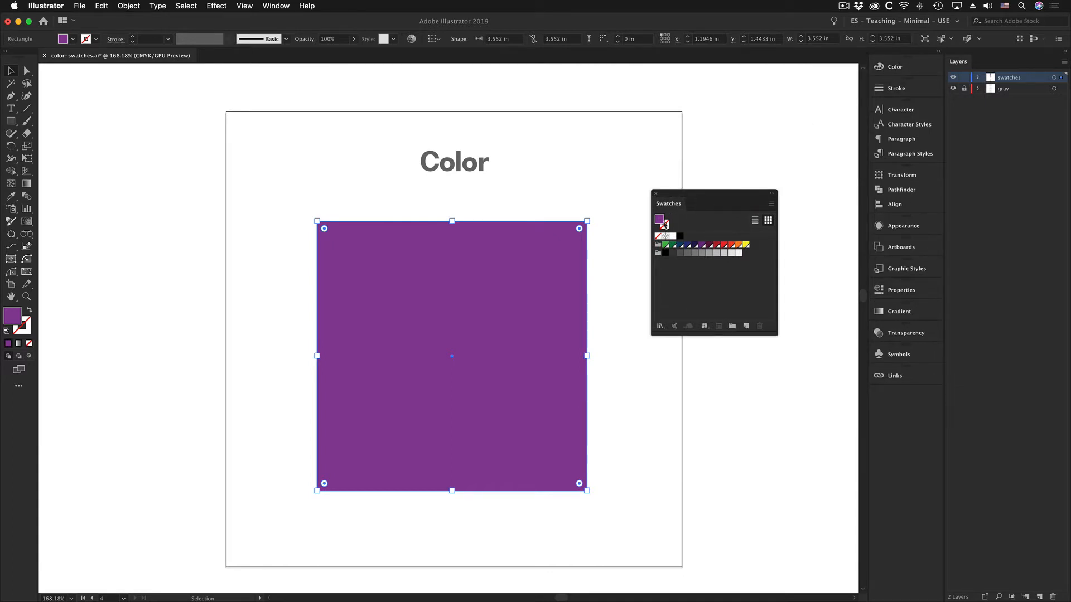
{"action": "left_click_drag", "start_coordinate": [696, 193], "coordinate": [737, 122]}
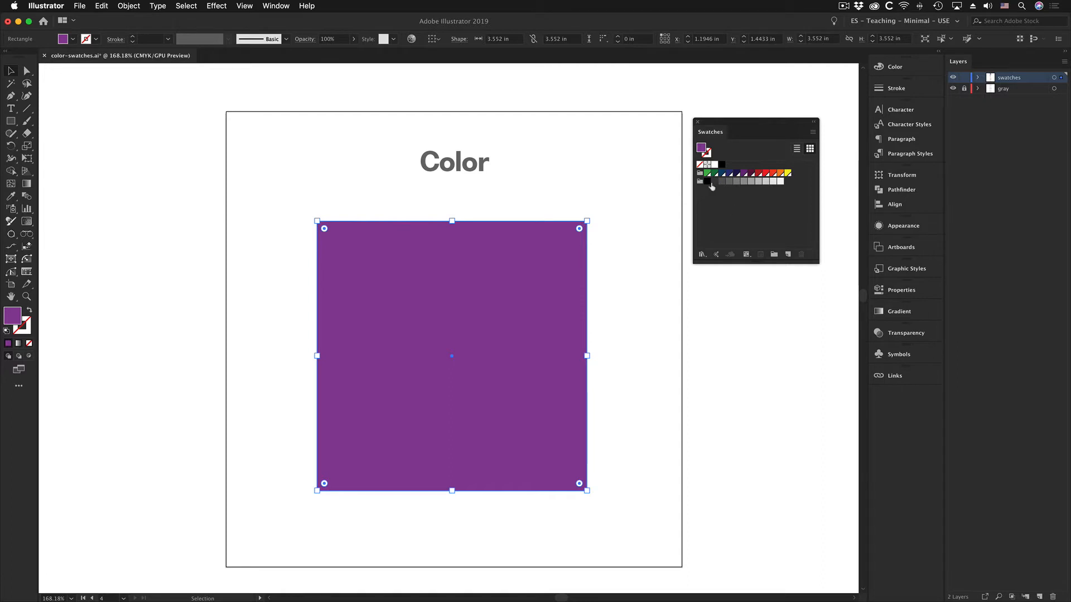
{"action": "left_click_drag", "start_coordinate": [708, 183], "coordinate": [326, 258]}
{"action": "left_click_drag", "start_coordinate": [719, 122], "coordinate": [648, 159]}
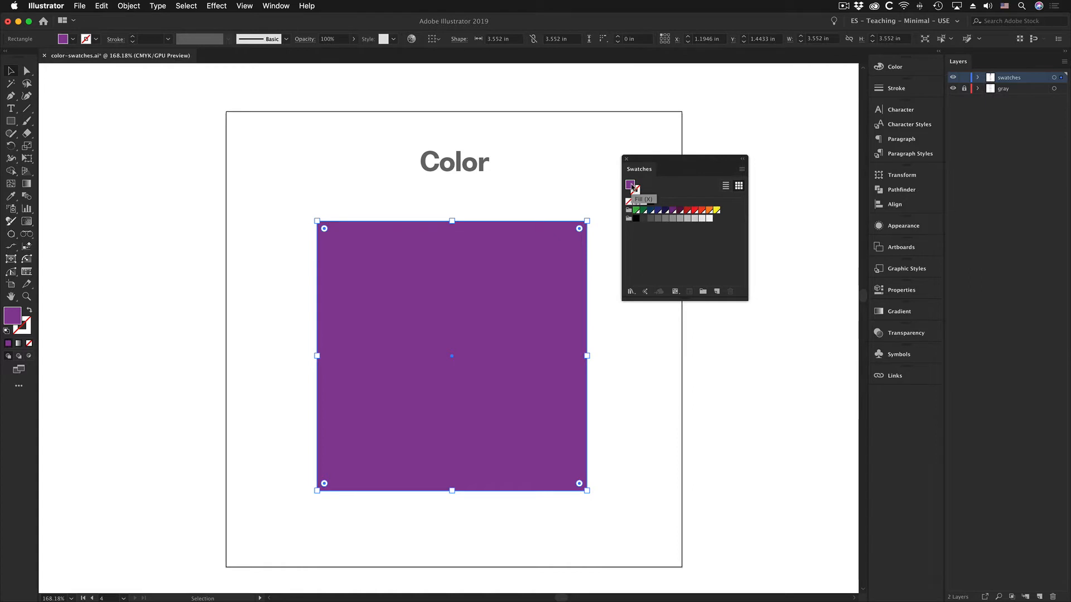
Step: Add the square's purple fill as a new swatch after black in the Swatches panel, and deselect the square
{"action": "left_click_drag", "start_coordinate": [631, 185], "coordinate": [665, 204]}
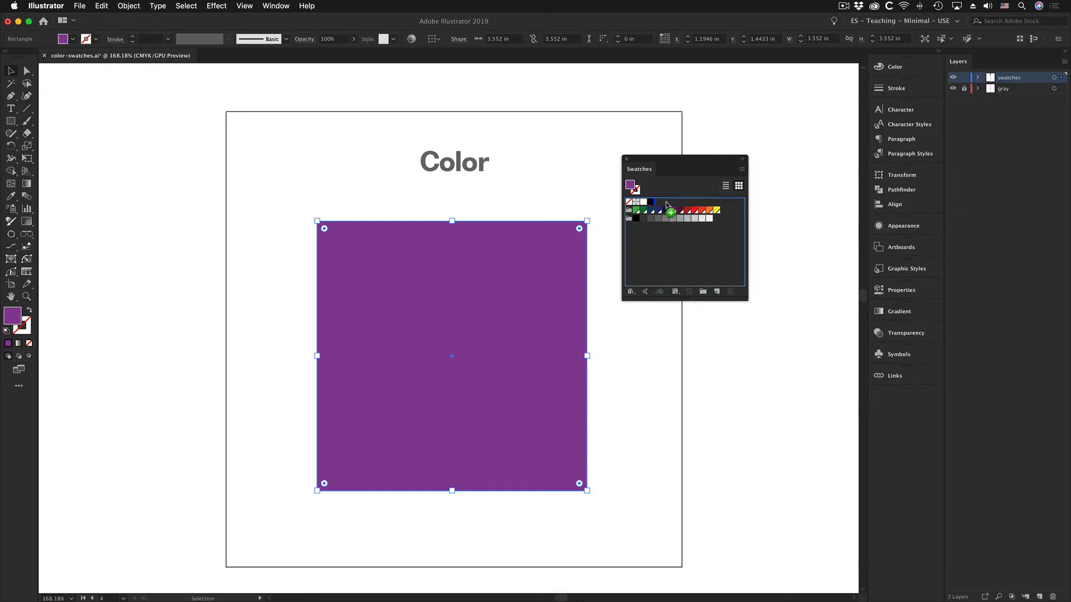
{"action": "mouse_move", "coordinate": [666, 204]}
{"action": "left_mouse_down"}
{"action": "mouse_move", "coordinate": [725, 206]}
{"action": "mouse_move", "coordinate": [747, 249]}
{"action": "mouse_move", "coordinate": [742, 295]}
{"action": "mouse_move", "coordinate": [658, 204]}
{"action": "left_mouse_up"}
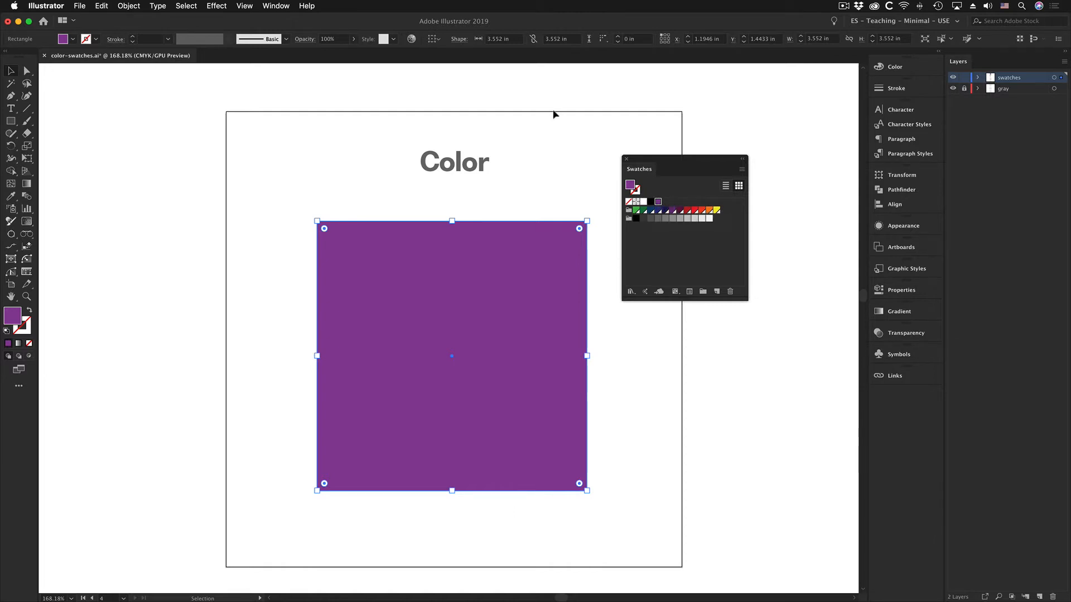
{"action": "left_click", "coordinate": [601, 136]}
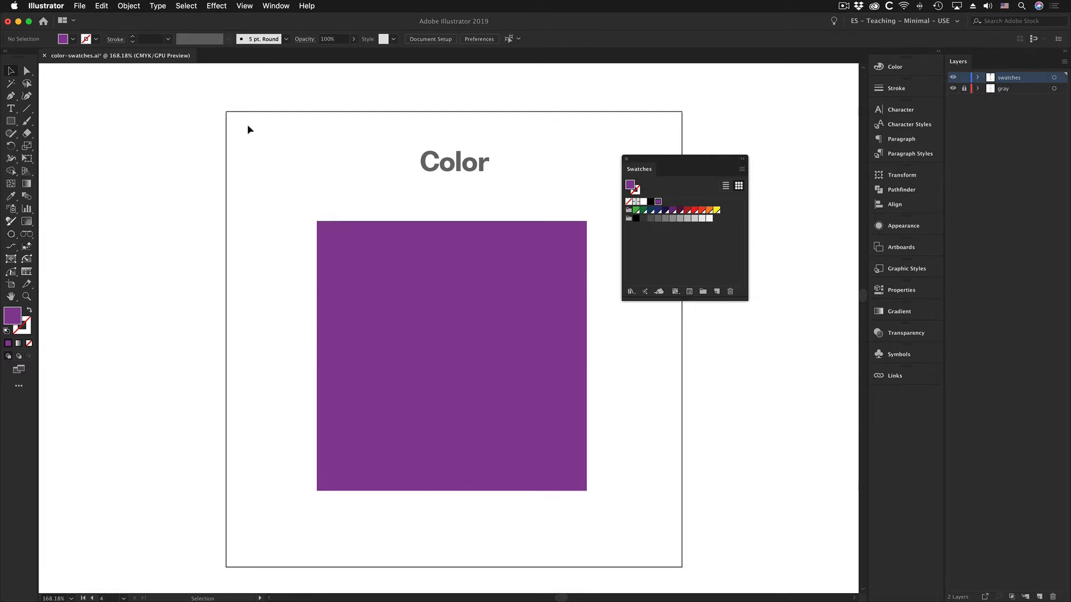
Step: Try the black and white swatches as the active fill with nothing selected, and return to the new purple swatch
{"action": "left_click_drag", "start_coordinate": [671, 162], "coordinate": [659, 232]}
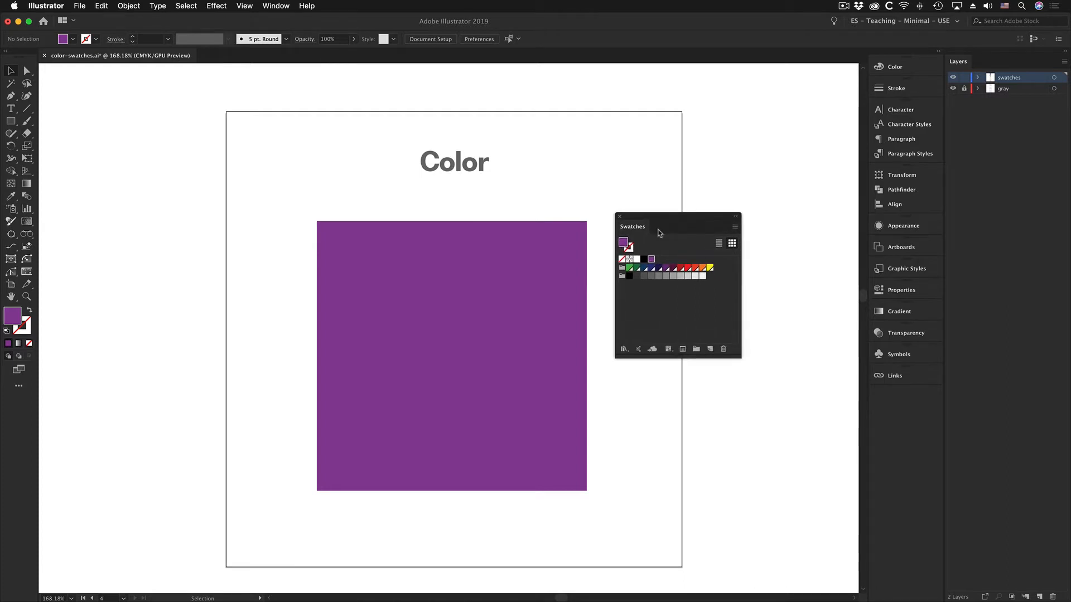
{"action": "left_click", "coordinate": [643, 260]}
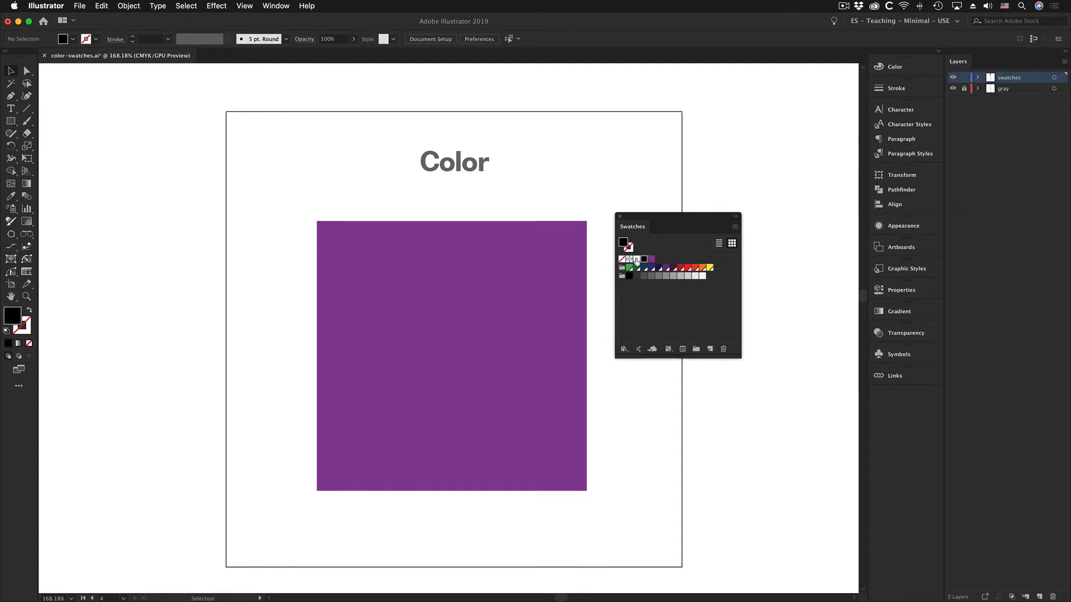
{"action": "left_click", "coordinate": [637, 259]}
{"action": "left_click", "coordinate": [643, 259]}
{"action": "left_click", "coordinate": [651, 258]}
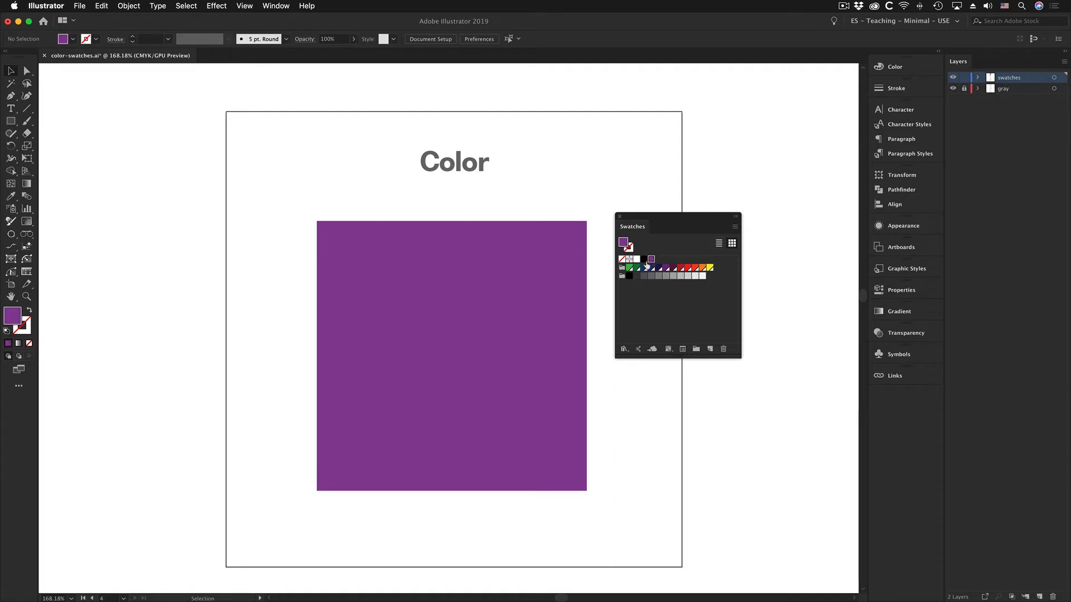
Step: Try the black, white, dark blue and red swatches as the active fill, and return to the new purple swatch
{"action": "left_click", "coordinate": [644, 260]}
{"action": "left_click", "coordinate": [636, 259]}
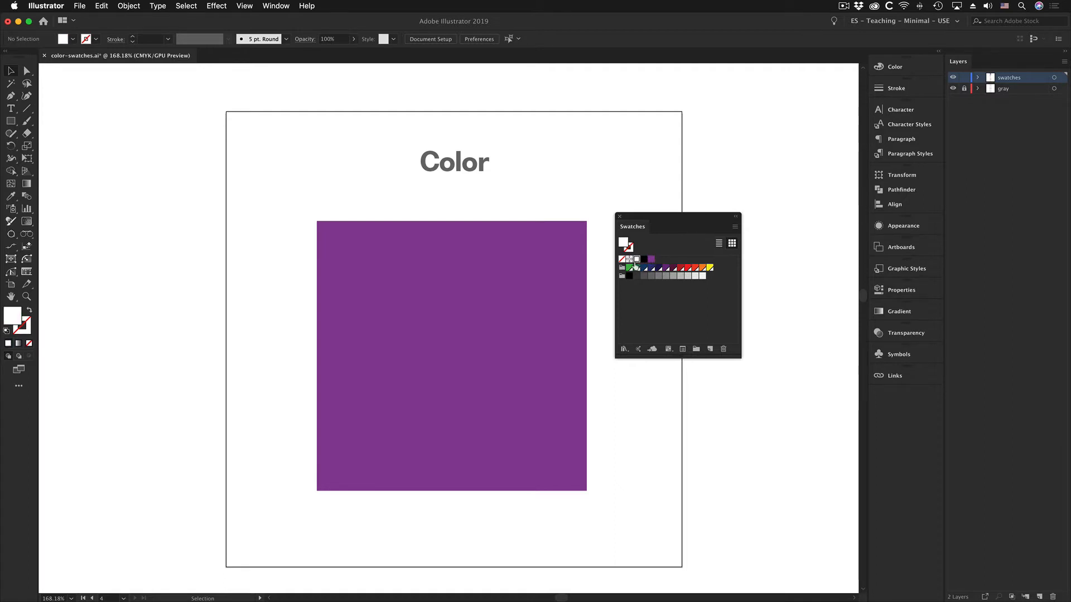
{"action": "left_click", "coordinate": [643, 260]}
{"action": "left_click", "coordinate": [651, 260]}
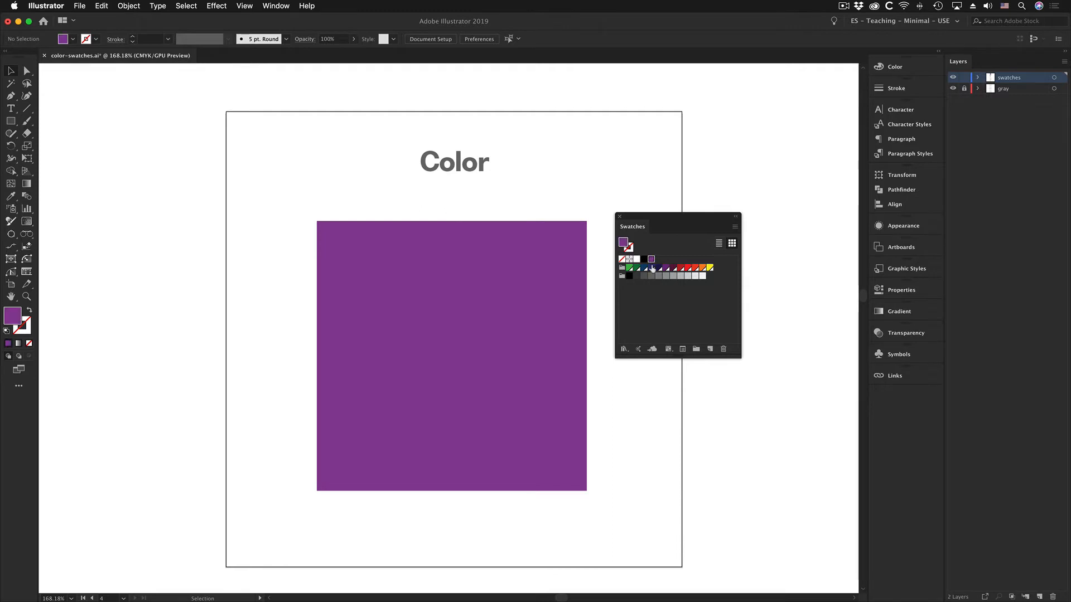
{"action": "left_click", "coordinate": [652, 268]}
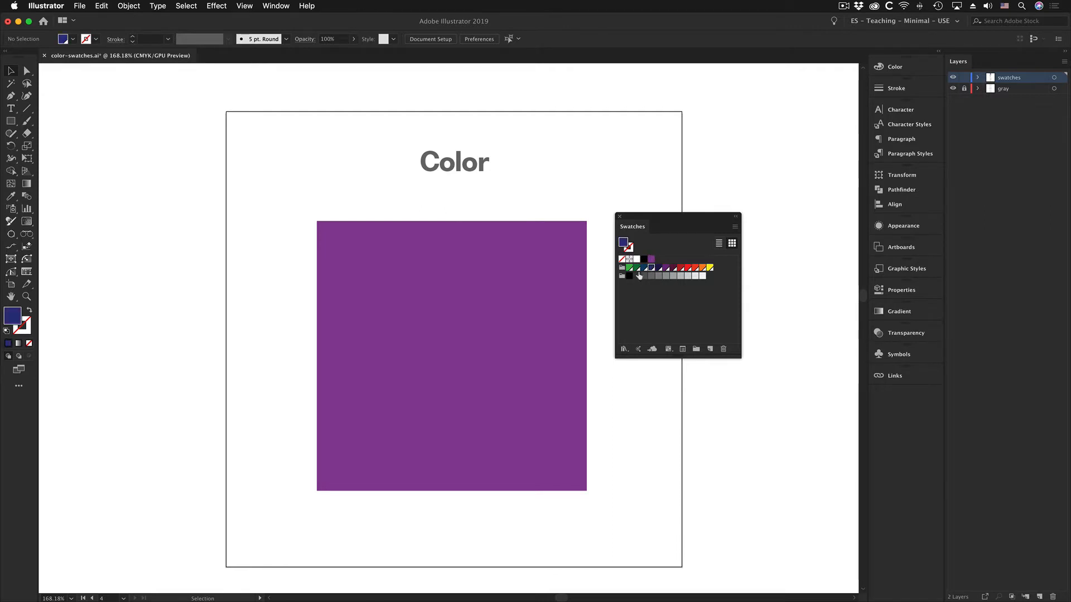
{"action": "left_click", "coordinate": [665, 268]}
{"action": "left_click", "coordinate": [678, 268]}
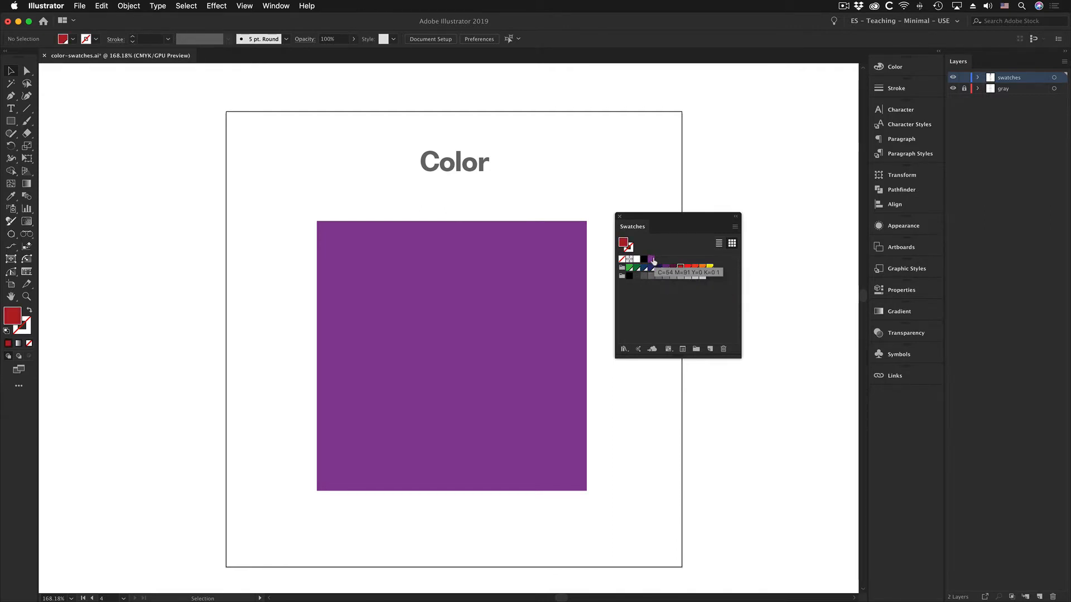
{"action": "left_click", "coordinate": [651, 259]}
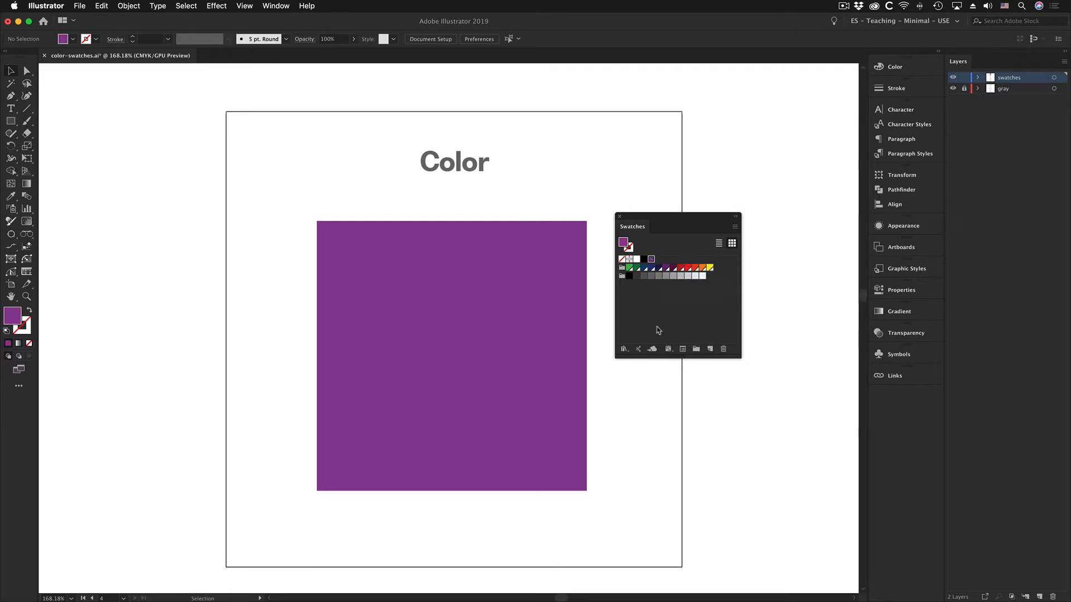
Step: Select several swatches of the color group together, clear the swatch selection, and reselect the new purple swatch
{"action": "left_click", "coordinate": [666, 269]}
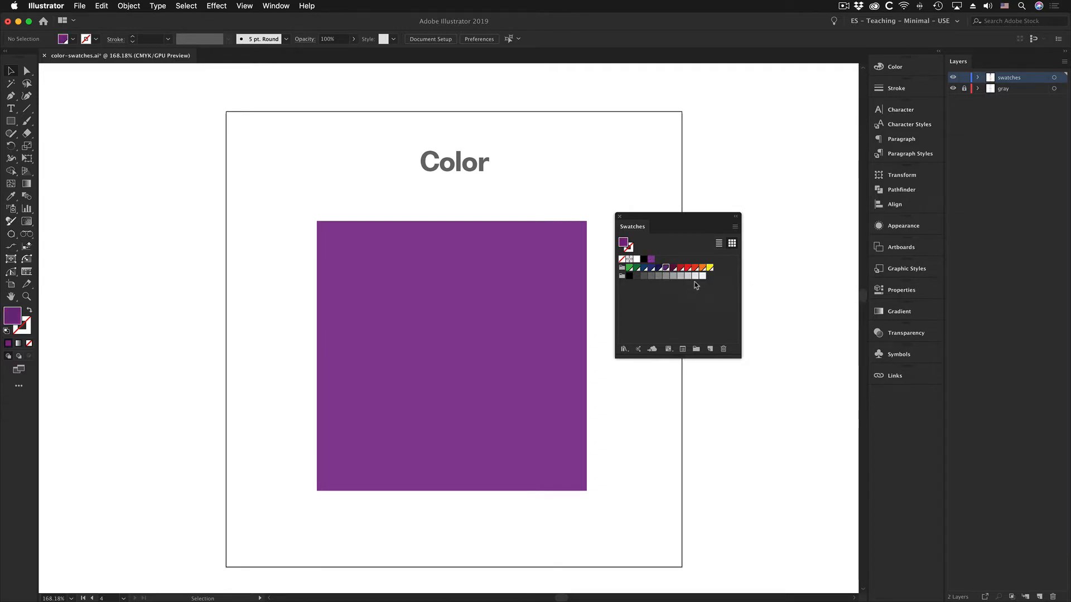
{"action": "left_click", "coordinate": [681, 269], "text": "shift"}
{"action": "left_click", "coordinate": [702, 268], "text": "shift"}
{"action": "left_click", "coordinate": [658, 268]}
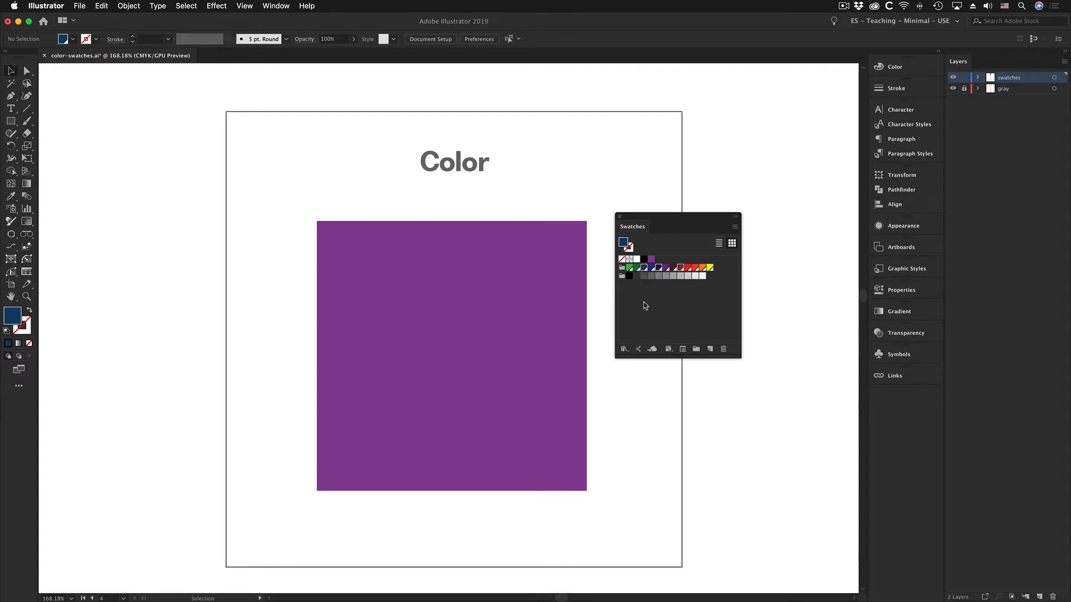
{"action": "left_click", "coordinate": [671, 261]}
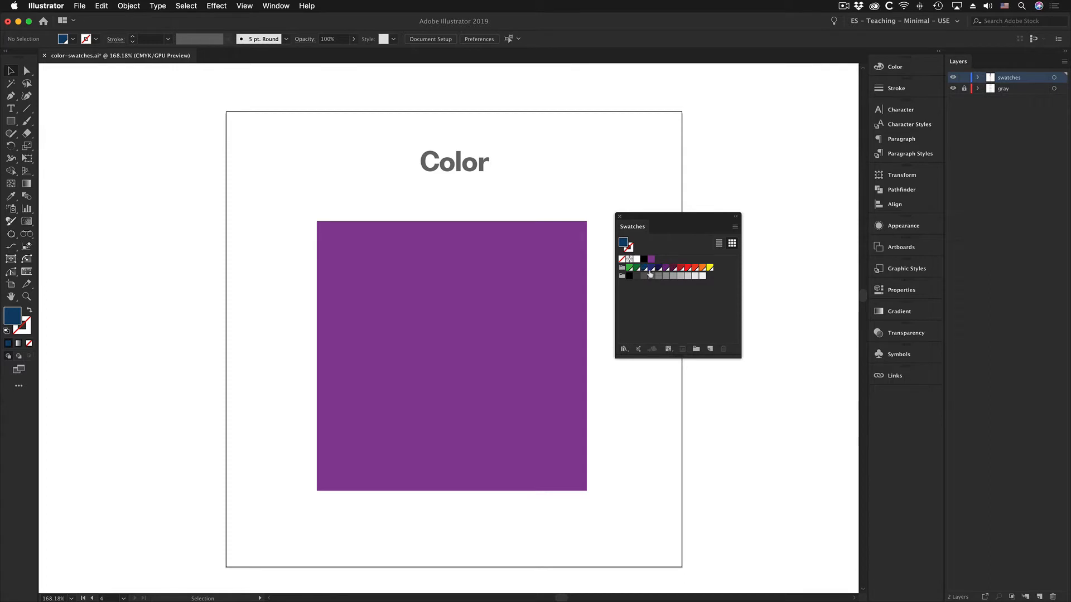
{"action": "left_click", "coordinate": [650, 260]}
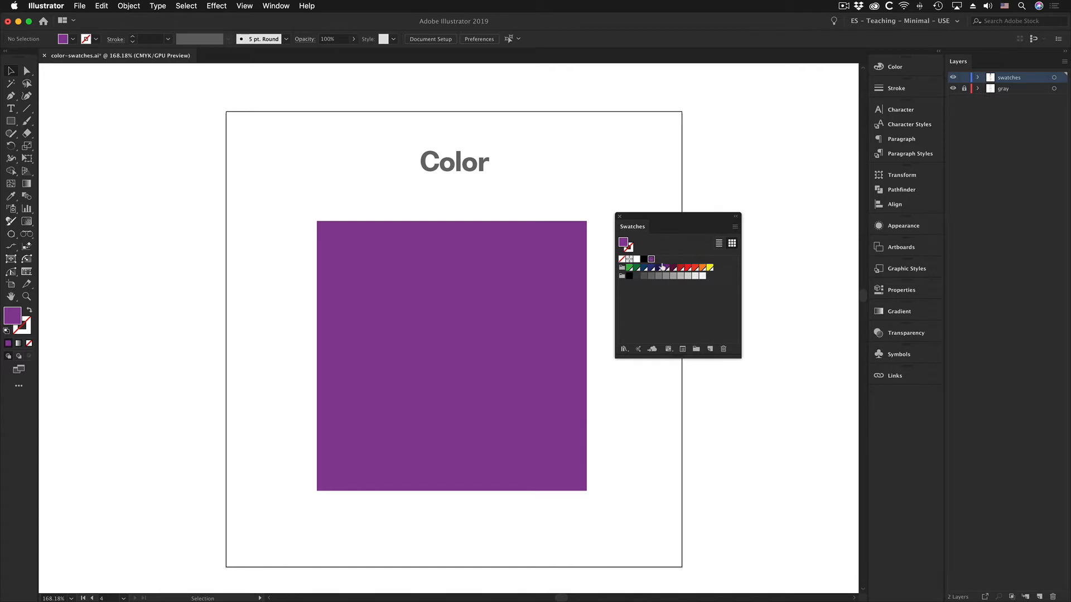
Step: Open the new purple swatch's options beside the Swatches panel and review the color types and color modes, keeping Process Color and CMYK
{"action": "double_click", "coordinate": [651, 260]}
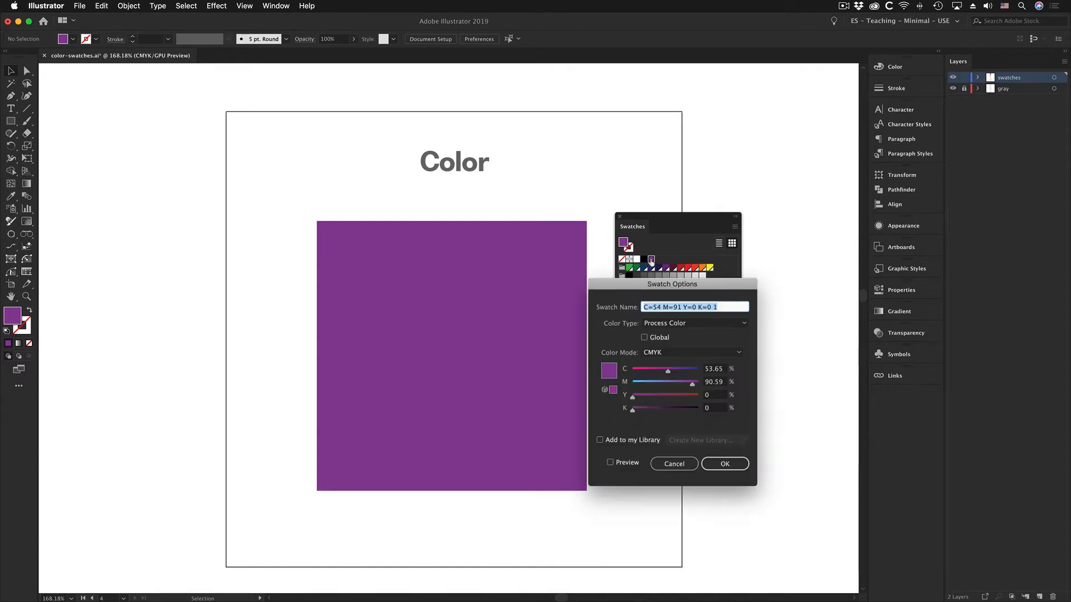
{"action": "left_click_drag", "start_coordinate": [670, 287], "coordinate": [604, 135]}
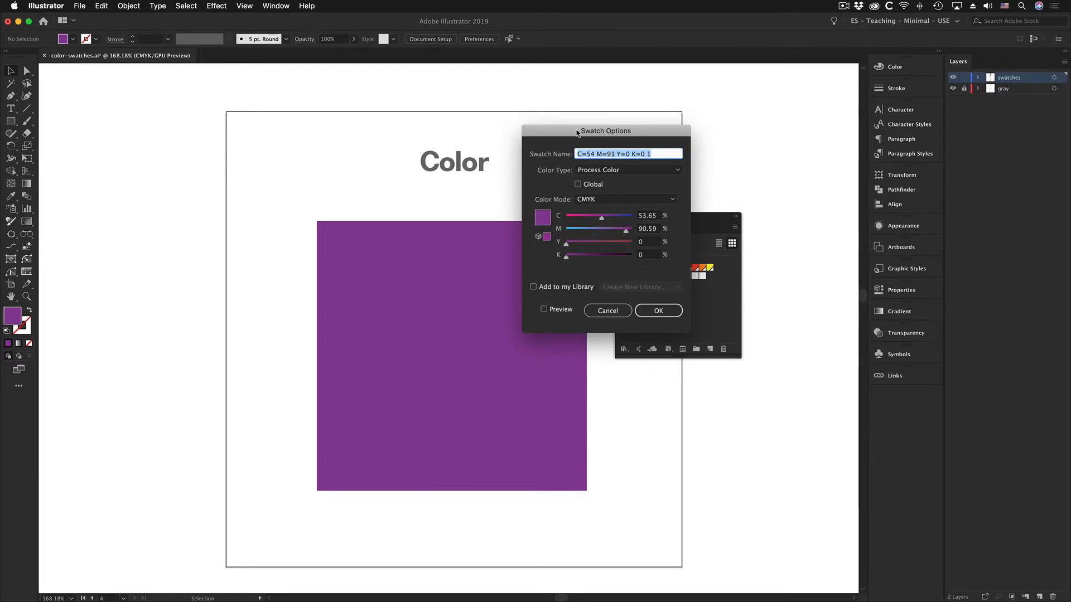
{"action": "left_click_drag", "start_coordinate": [578, 132], "coordinate": [491, 153]}
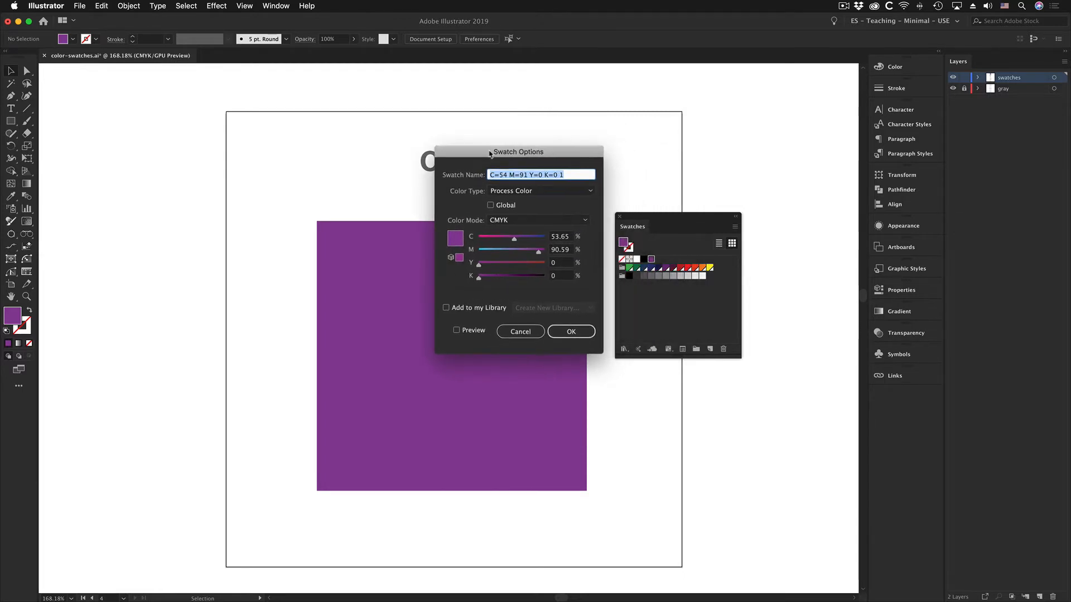
{"action": "left_click", "coordinate": [515, 191]}
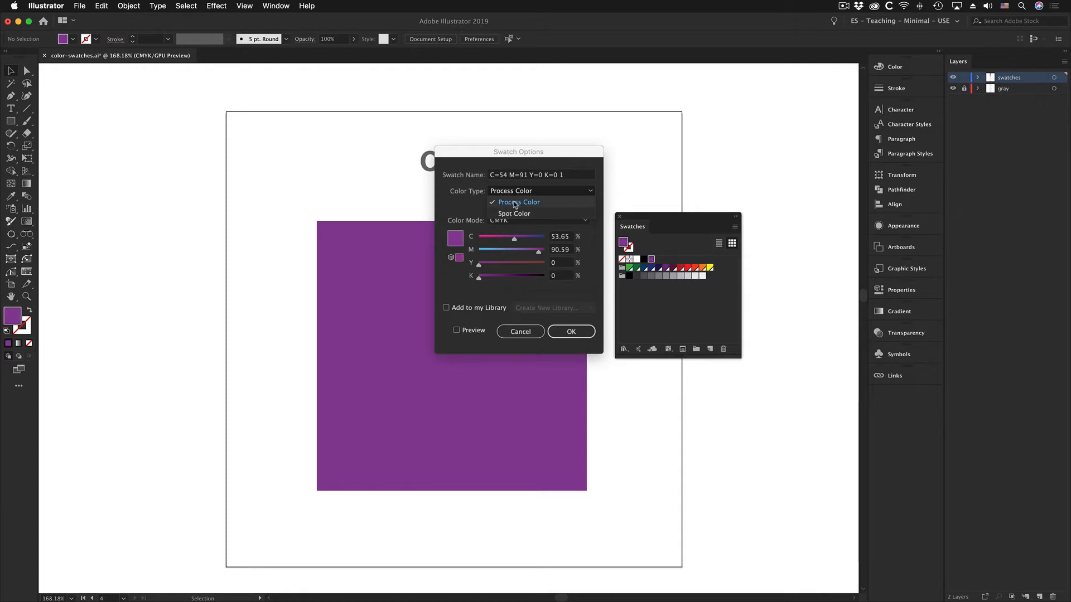
{"action": "left_click", "coordinate": [515, 204]}
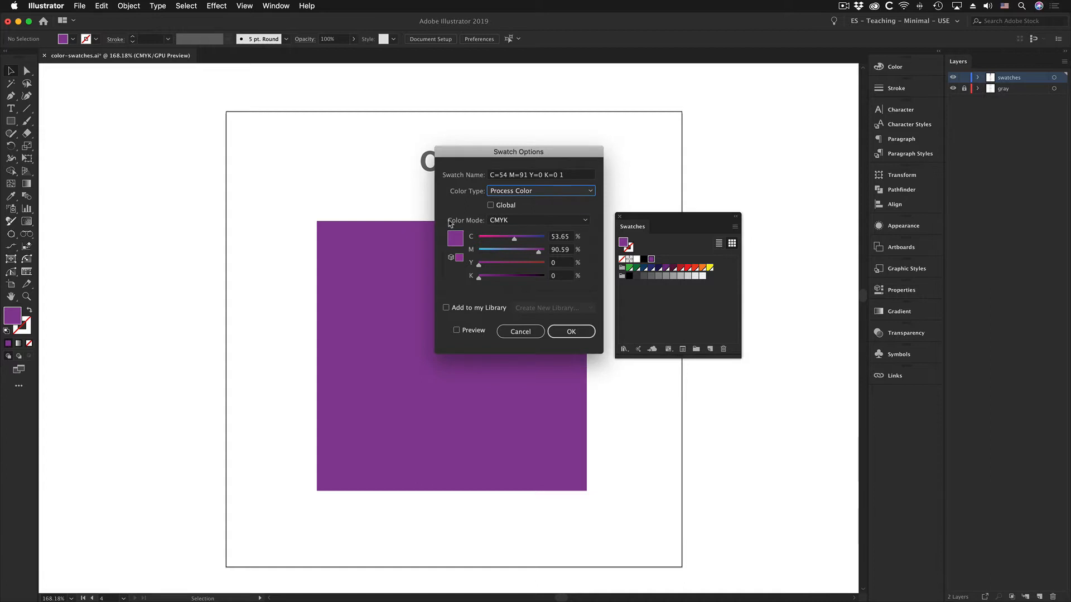
{"action": "left_click", "coordinate": [509, 222]}
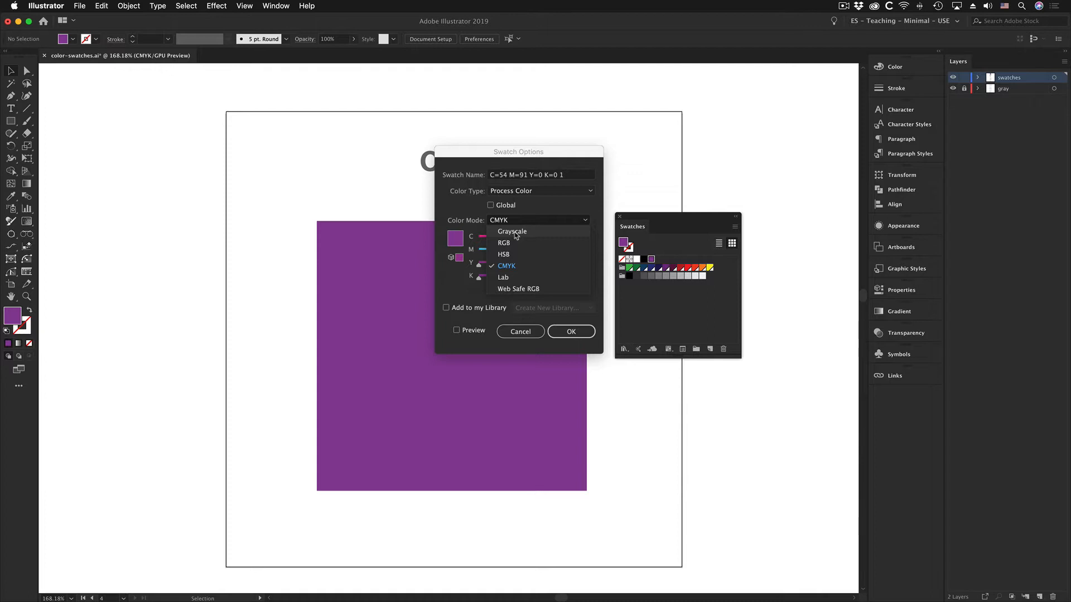
{"action": "left_click", "coordinate": [505, 267]}
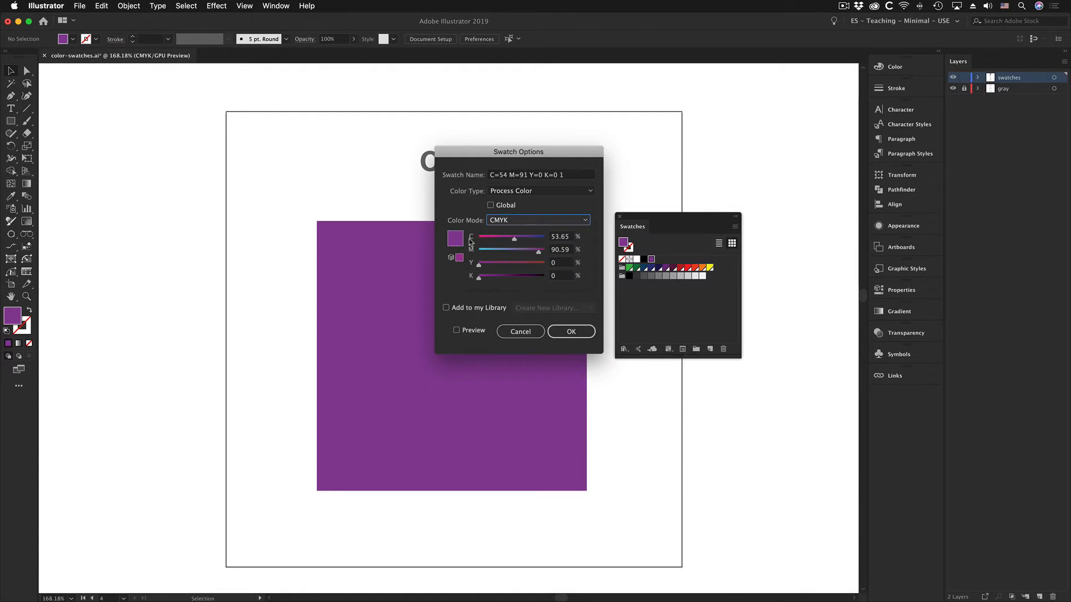
Step: Try a blue of C=85 M=34 Y=19 K=0 for the swatch, toggle its preview on and off, and cancel the options
{"action": "left_click_drag", "start_coordinate": [514, 241], "coordinate": [492, 267]}
{"action": "left_click", "coordinate": [559, 238]}
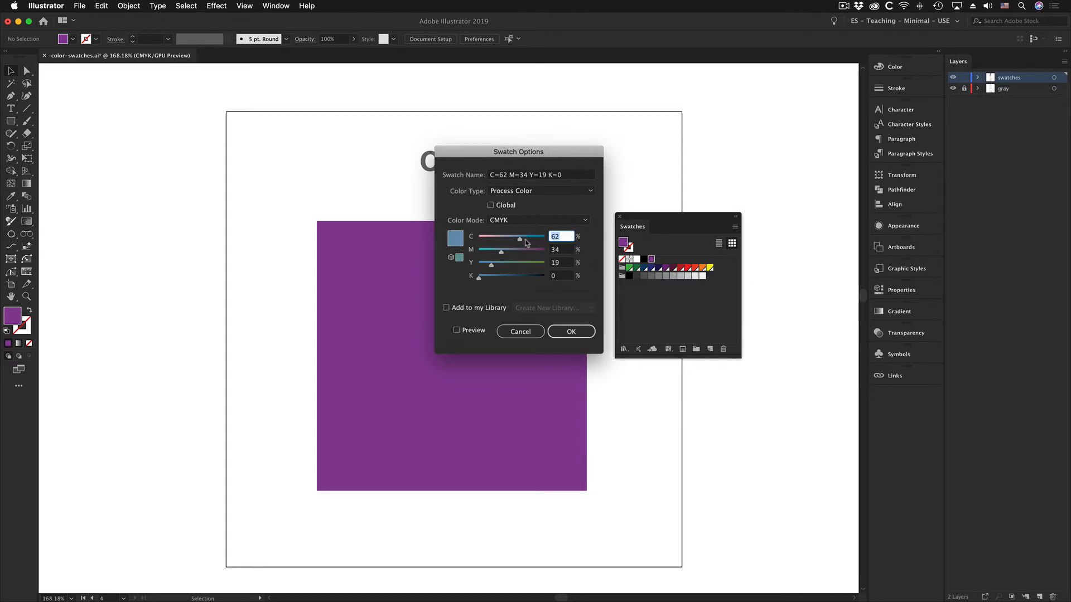
{"action": "left_click_drag", "start_coordinate": [519, 241], "coordinate": [542, 236]}
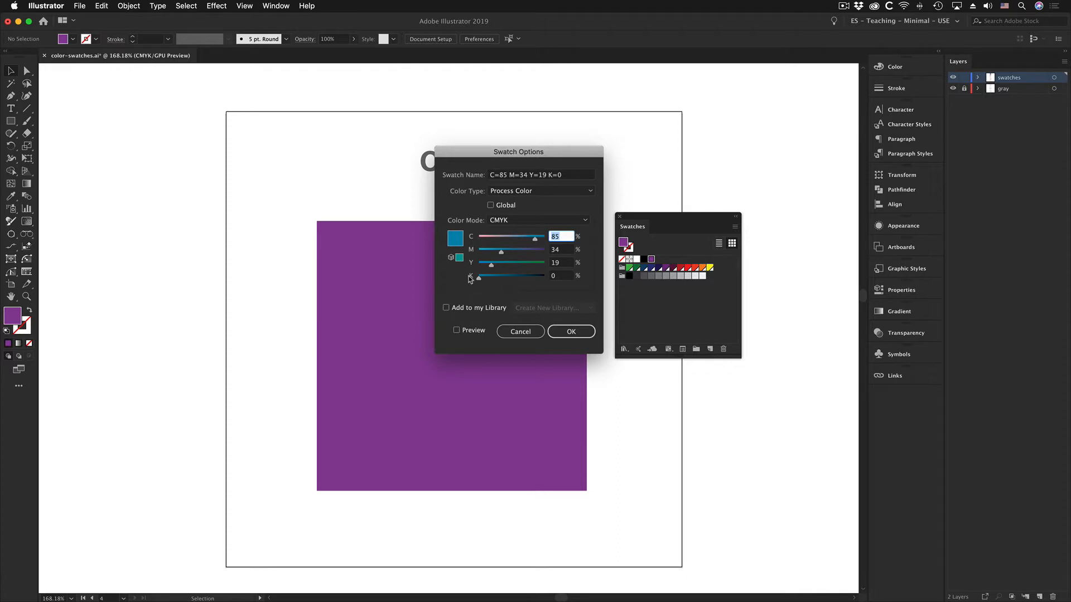
{"action": "left_click", "coordinate": [456, 331]}
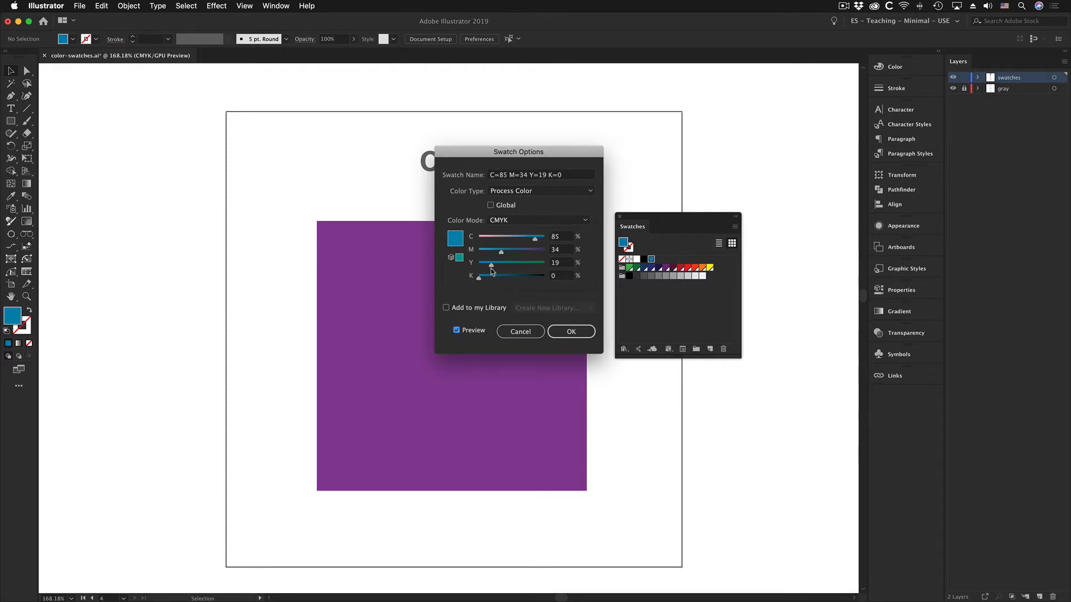
{"action": "left_click", "coordinate": [456, 330]}
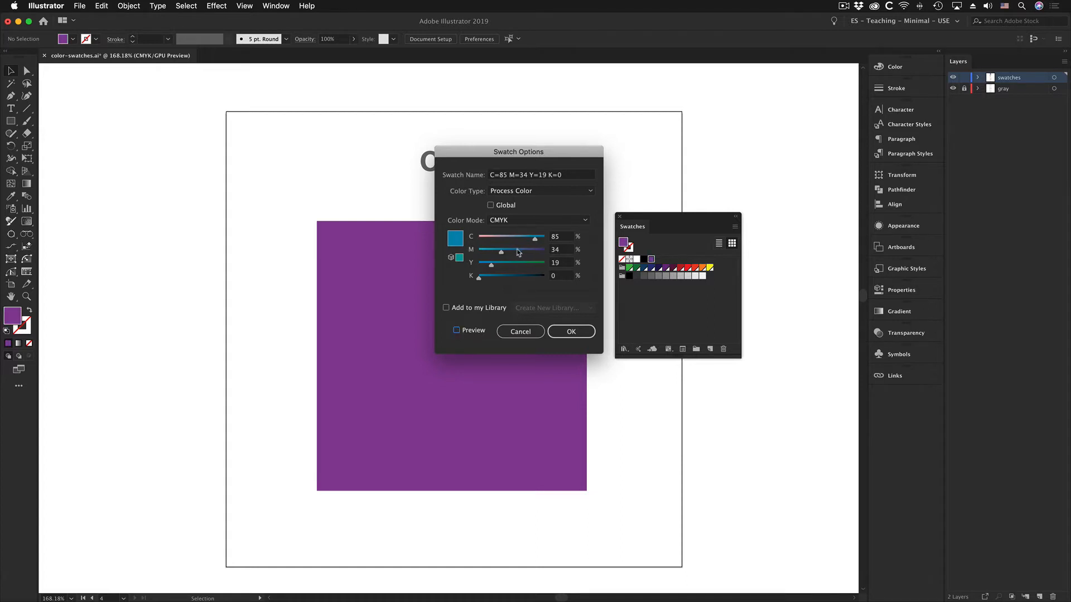
{"action": "left_click", "coordinate": [517, 333]}
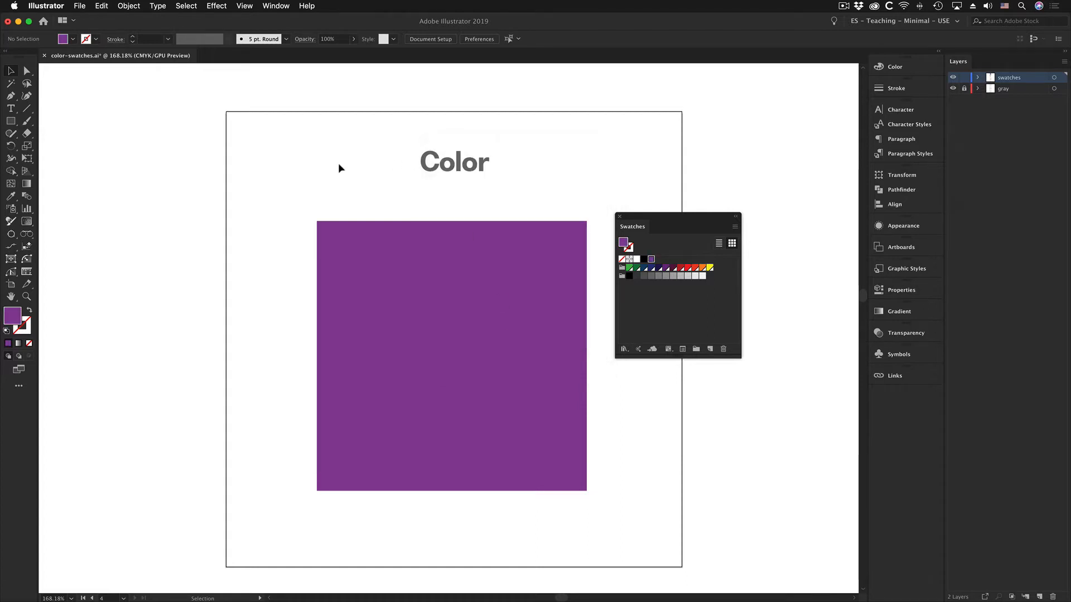
Step: With the square selected, preview the purple swatch changed to C=50 M=62 Y=0 K=0, then cancel the swatch options and deselect the square
{"action": "left_click", "coordinate": [491, 254]}
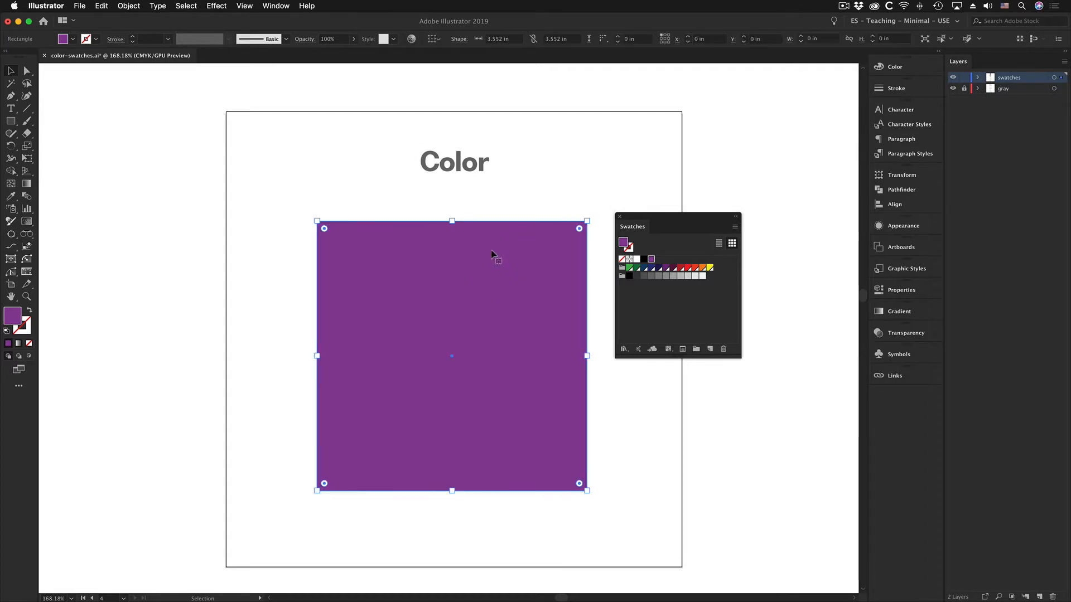
{"action": "double_click", "coordinate": [651, 260]}
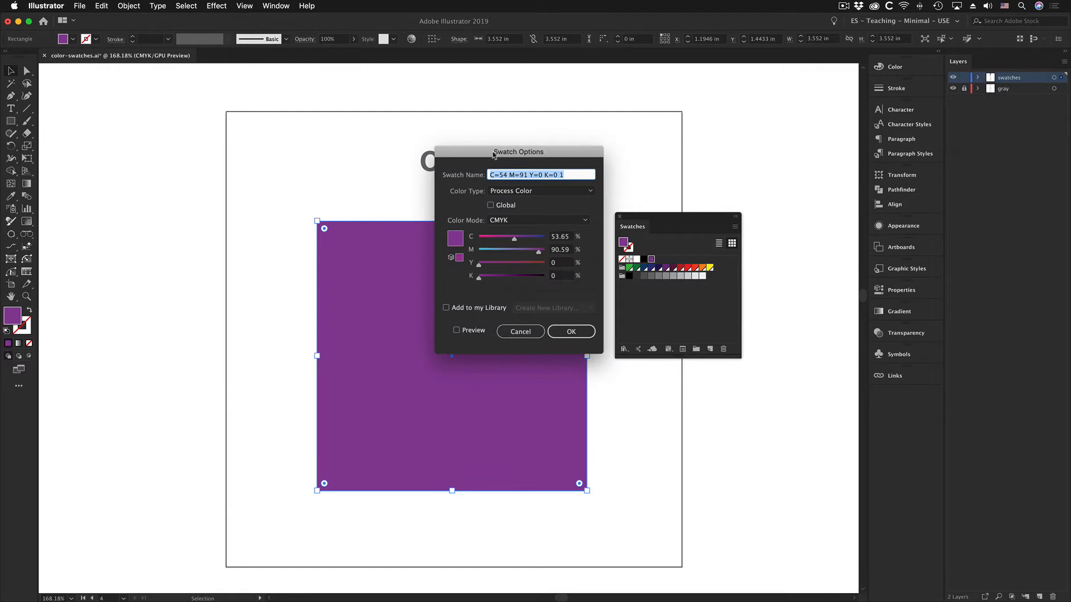
{"action": "left_click_drag", "start_coordinate": [493, 155], "coordinate": [503, 177]}
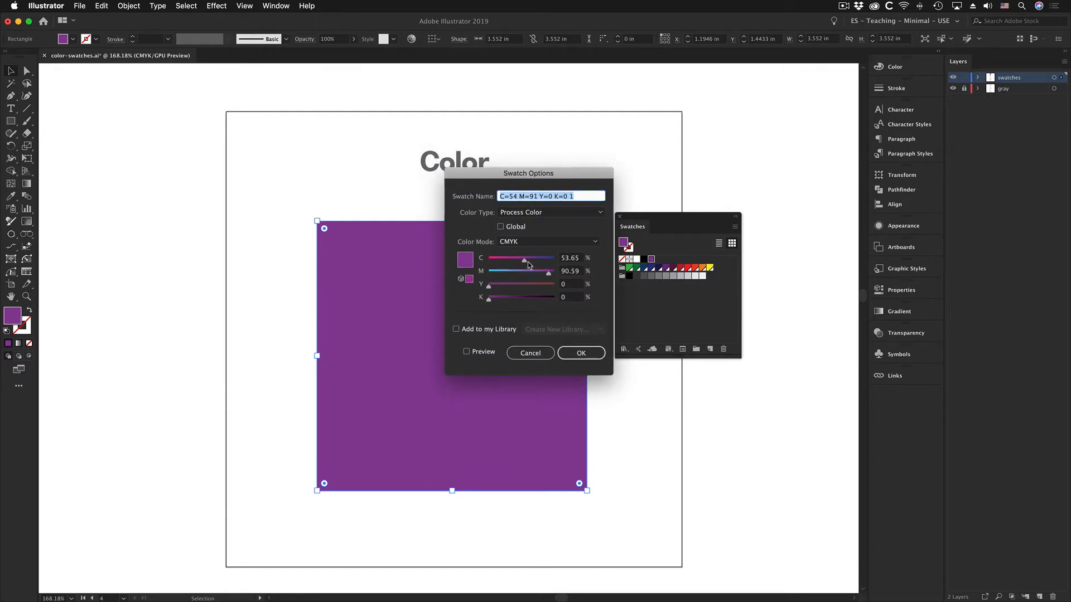
{"action": "left_click_drag", "start_coordinate": [525, 263], "coordinate": [527, 261]}
{"action": "left_click", "coordinate": [466, 351]}
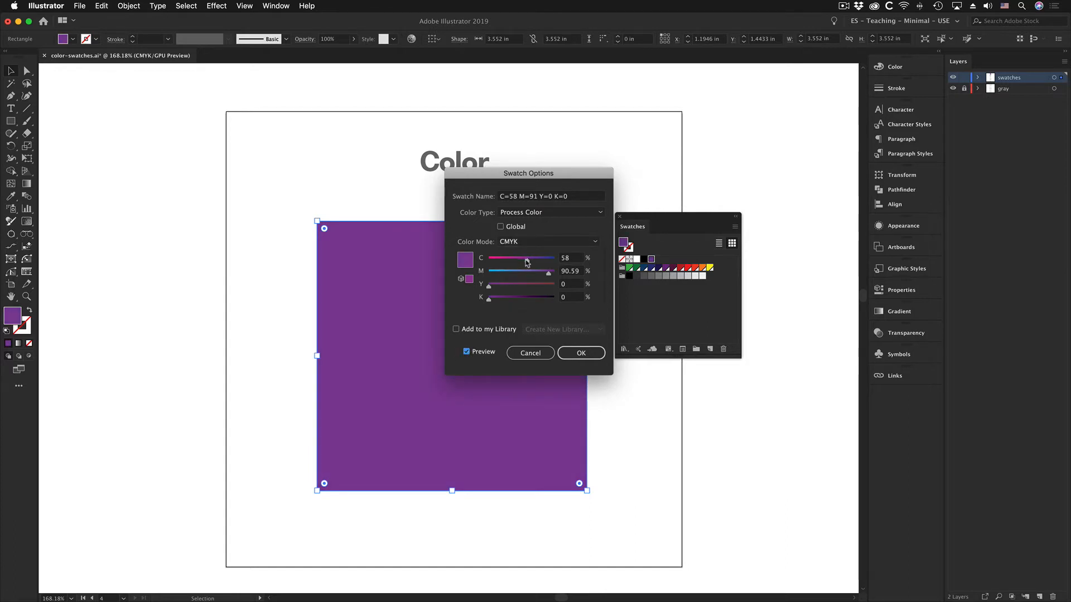
{"action": "mouse_move", "coordinate": [526, 261]}
{"action": "left_mouse_down"}
{"action": "mouse_move", "coordinate": [514, 261]}
{"action": "mouse_move", "coordinate": [545, 273]}
{"action": "mouse_move", "coordinate": [516, 274]}
{"action": "mouse_move", "coordinate": [538, 274]}
{"action": "mouse_move", "coordinate": [522, 260]}
{"action": "left_mouse_up"}
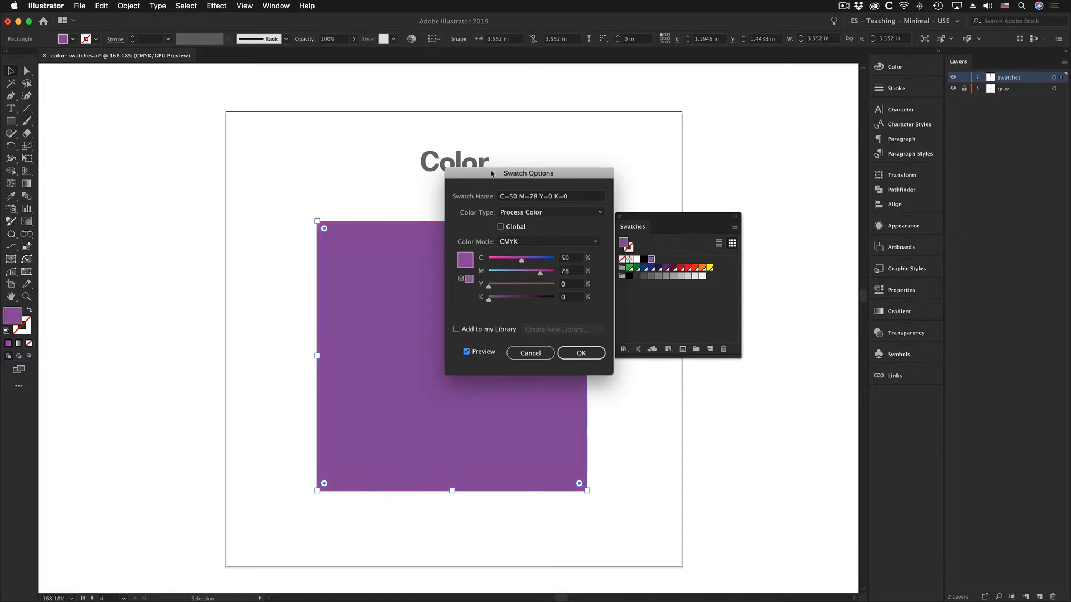
{"action": "left_click_drag", "start_coordinate": [492, 174], "coordinate": [656, 158]}
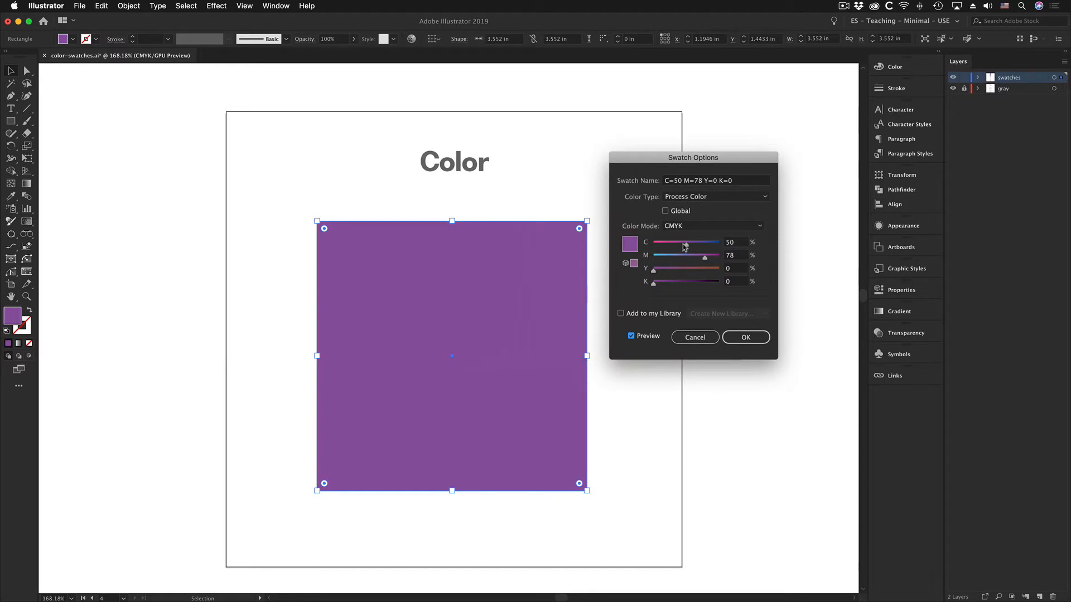
{"action": "left_click_drag", "start_coordinate": [704, 258], "coordinate": [694, 258]}
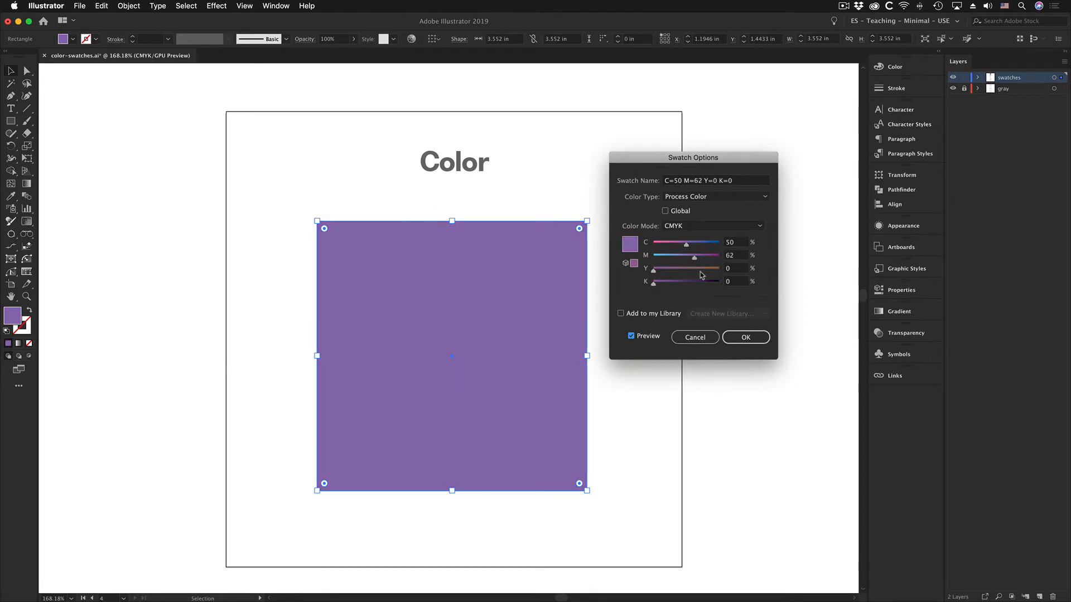
{"action": "left_click", "coordinate": [700, 339]}
{"action": "left_click", "coordinate": [280, 168]}
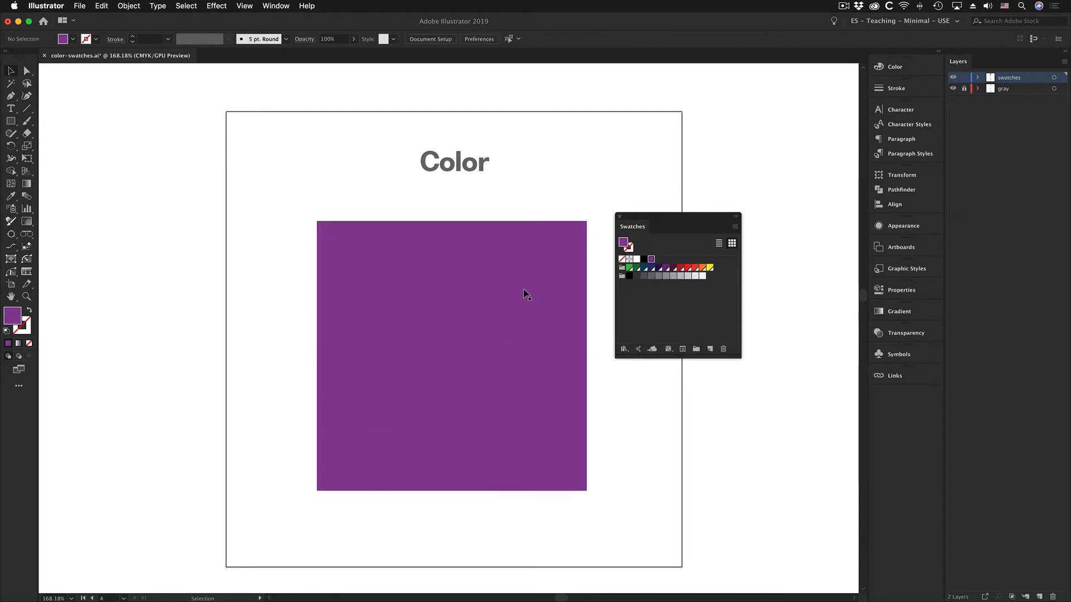
Step: Make the new purple swatch global and change its color to a blue of C=78 M=58 Y=0 K=0 with preview on
{"action": "double_click", "coordinate": [651, 259]}
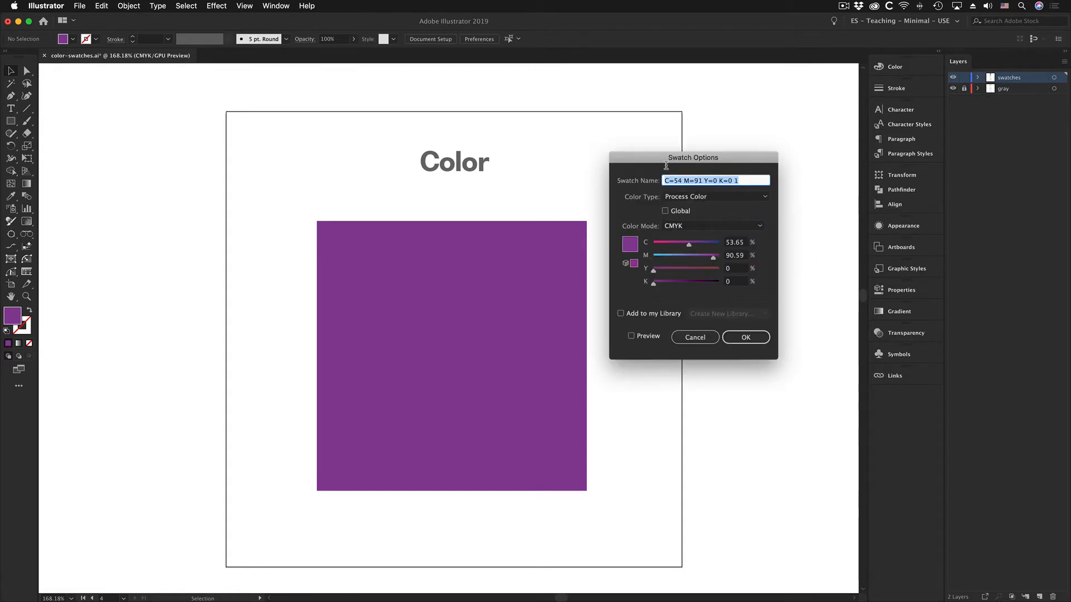
{"action": "left_click_drag", "start_coordinate": [666, 166], "coordinate": [479, 170]}
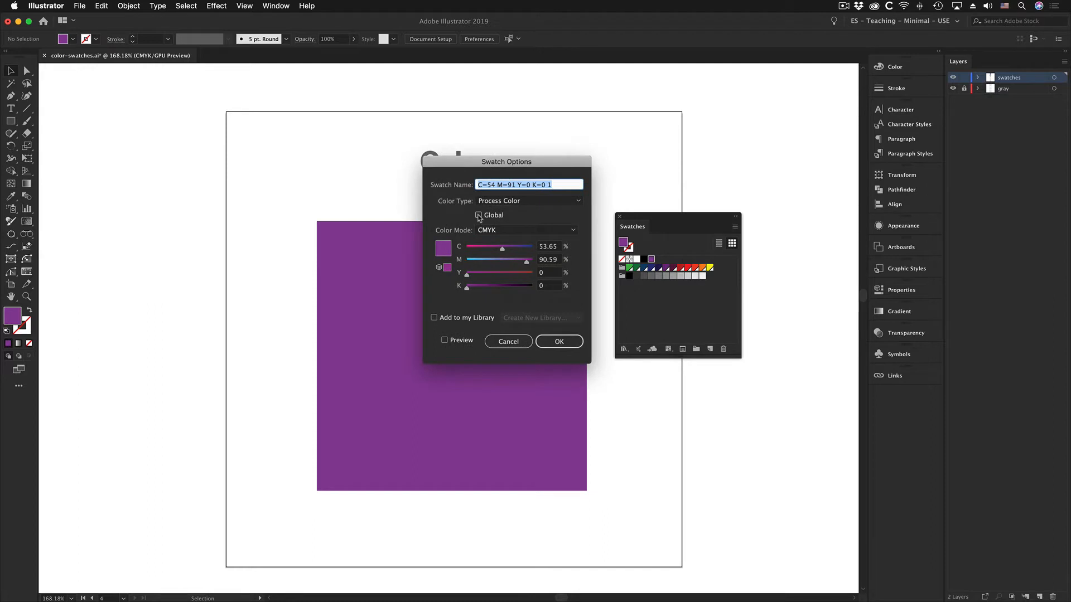
{"action": "left_click", "coordinate": [479, 216]}
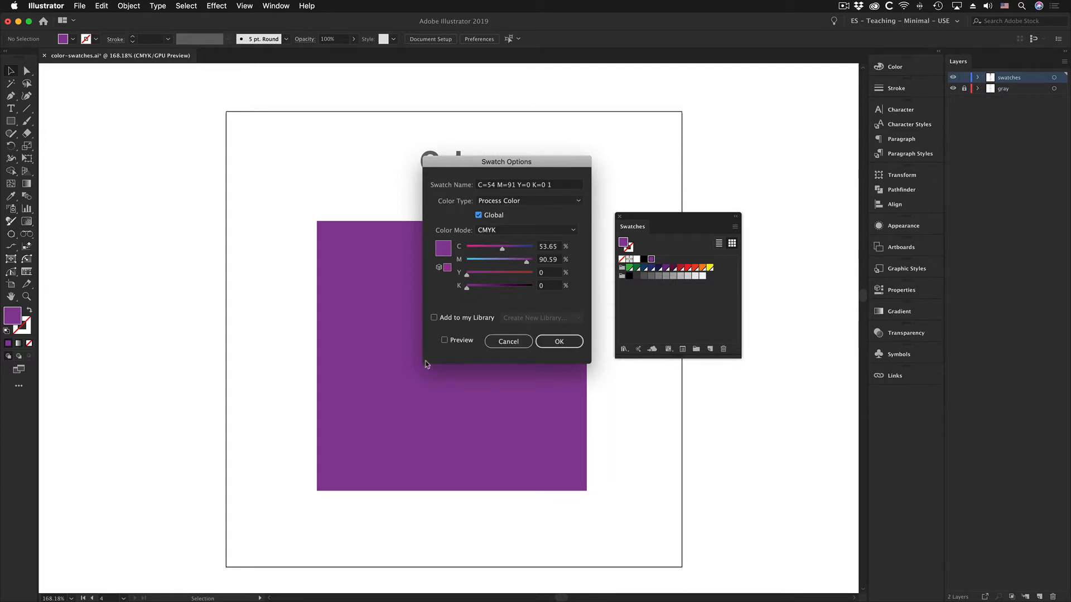
{"action": "left_click", "coordinate": [444, 340]}
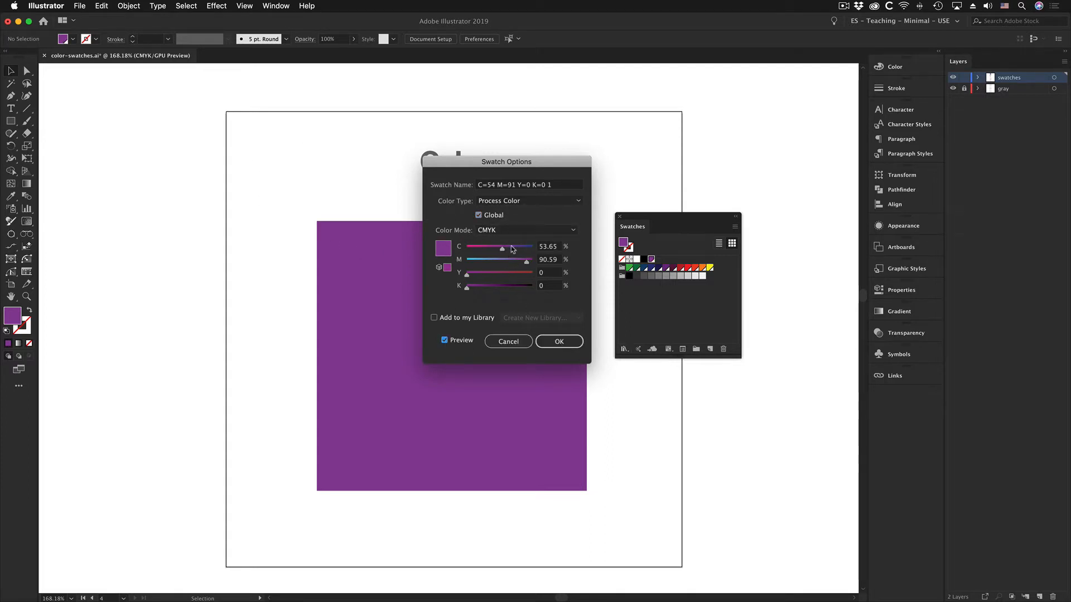
{"action": "mouse_move", "coordinate": [502, 248]}
{"action": "left_mouse_down"}
{"action": "mouse_move", "coordinate": [518, 250]}
{"action": "mouse_move", "coordinate": [504, 263]}
{"action": "left_mouse_up"}
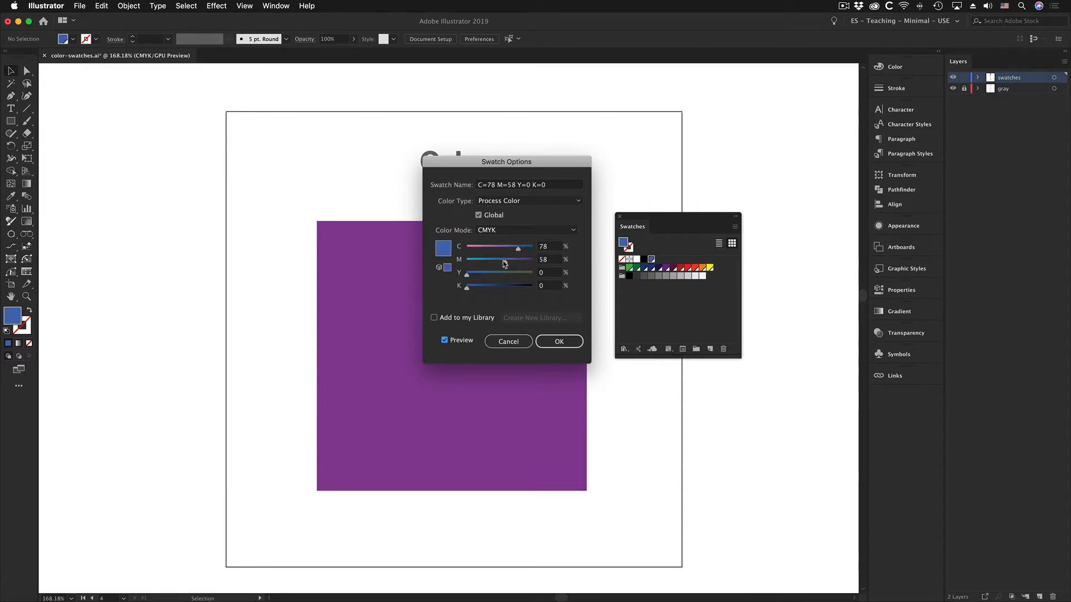
{"action": "left_click", "coordinate": [560, 341]}
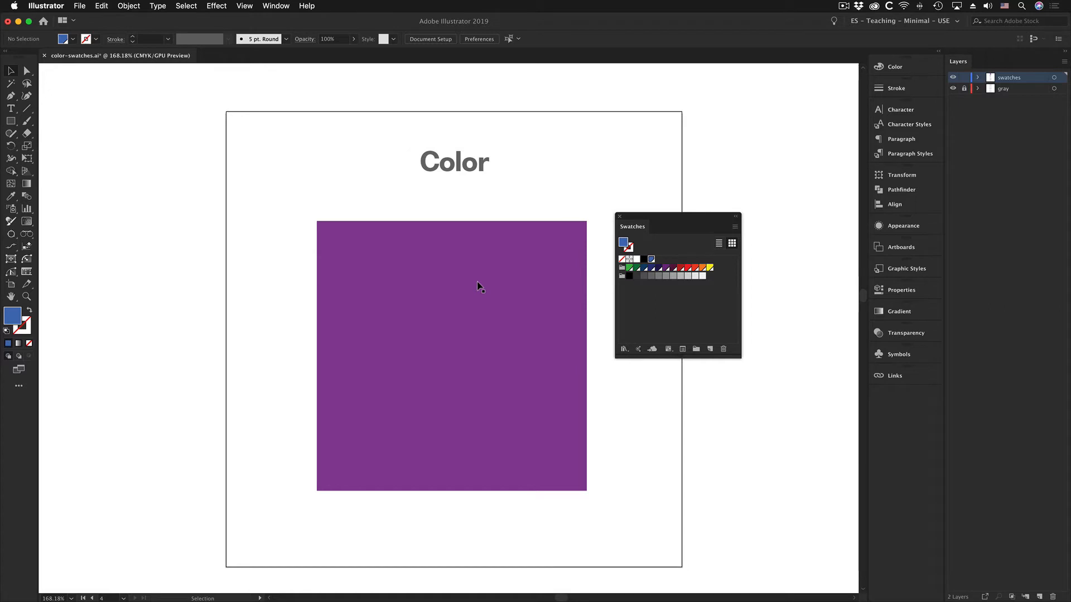
Step: Fill the large square with the blue global swatch, then review that swatch's options, cancel them and deselect the square
{"action": "left_click", "coordinate": [473, 241]}
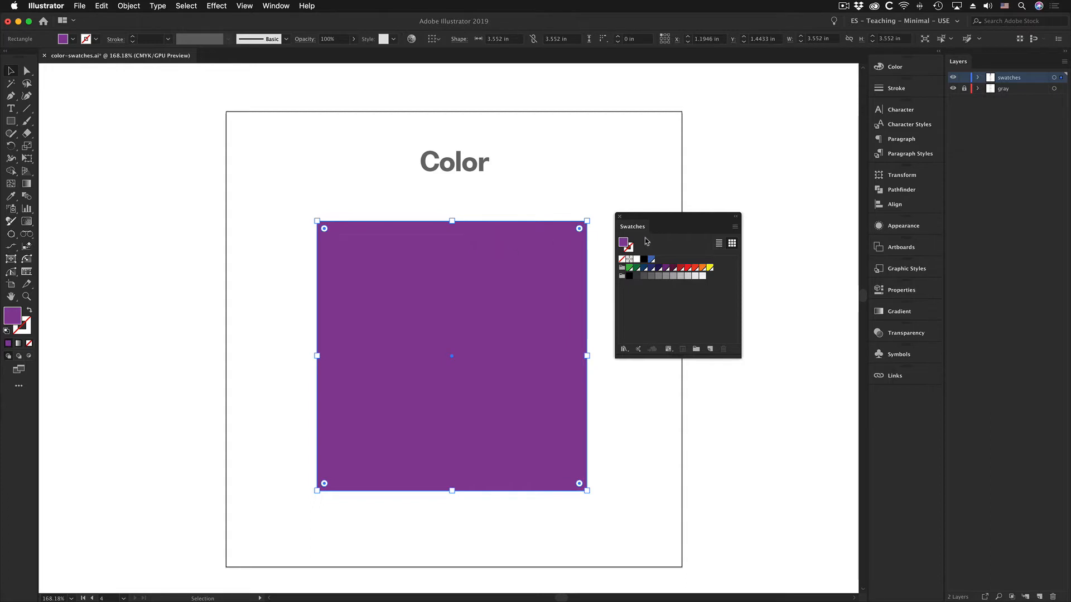
{"action": "left_click", "coordinate": [652, 260]}
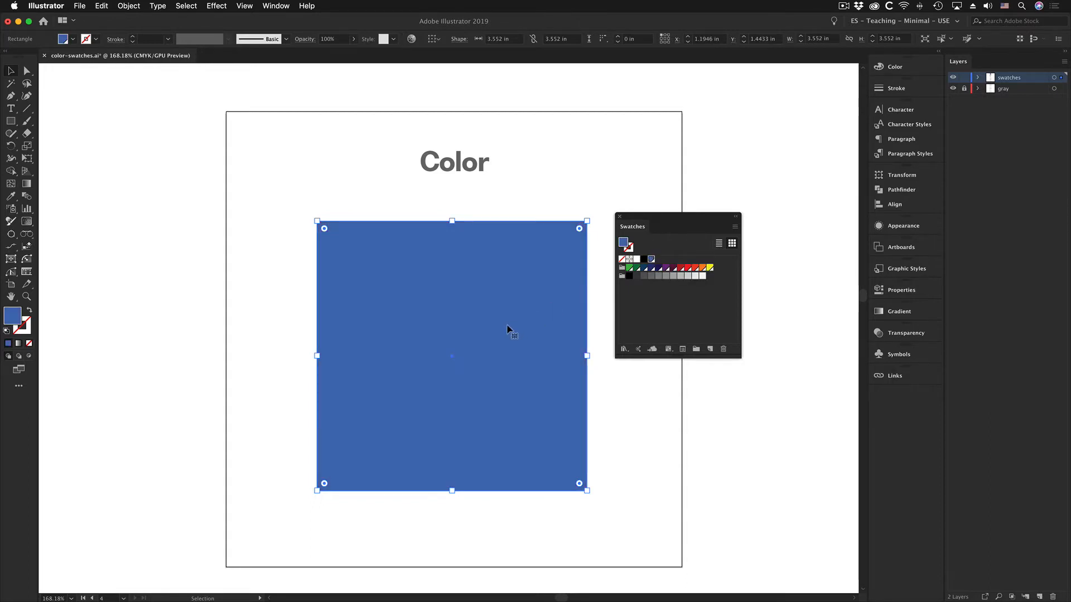
{"action": "double_click", "coordinate": [652, 259]}
{"action": "left_click", "coordinate": [479, 216]}
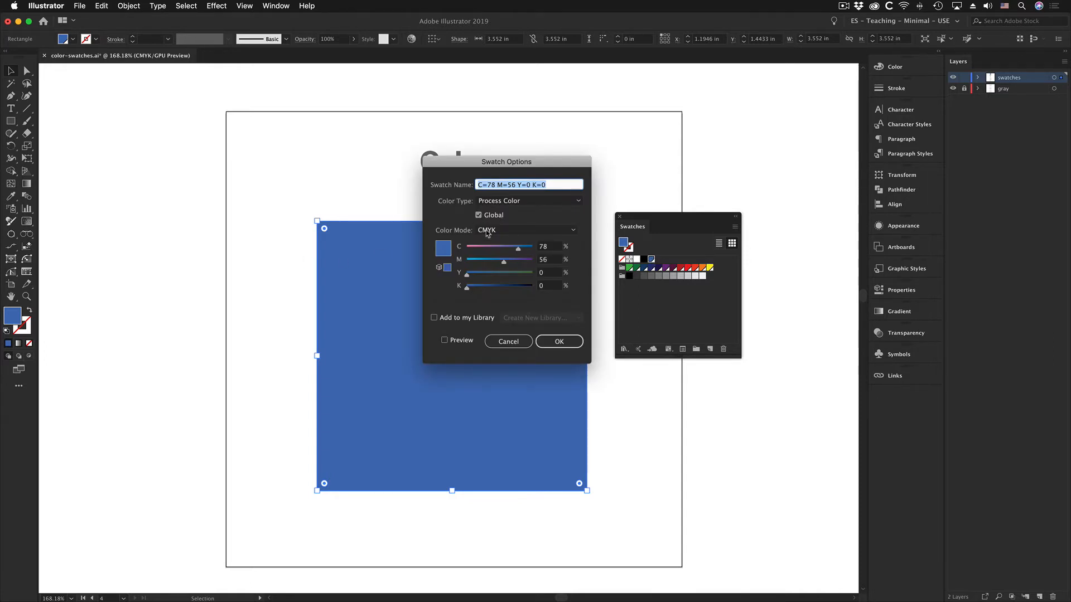
{"action": "left_click", "coordinate": [527, 343]}
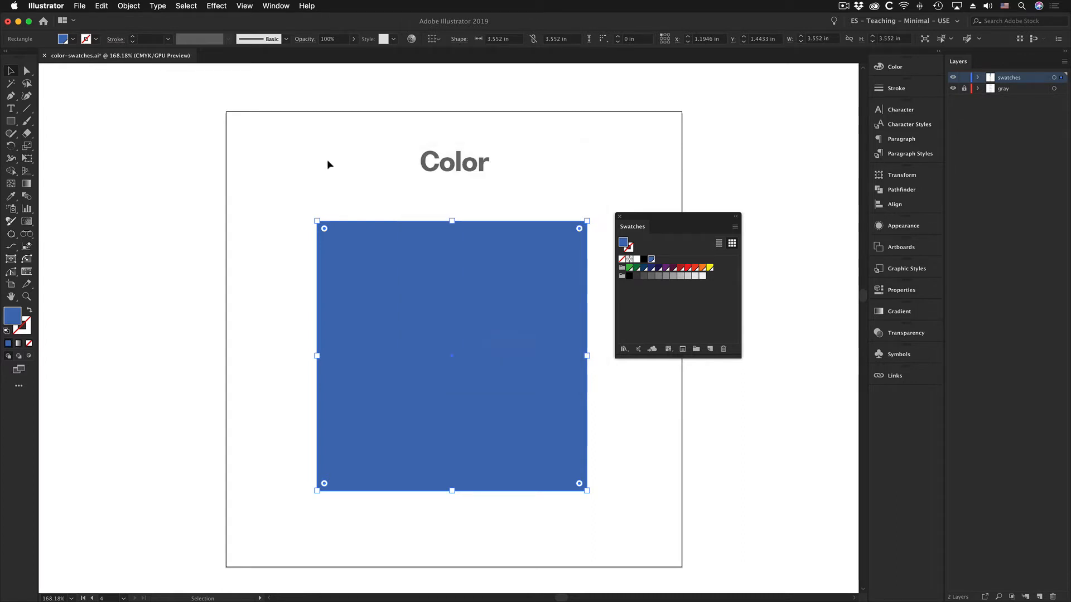
{"action": "left_click", "coordinate": [296, 184]}
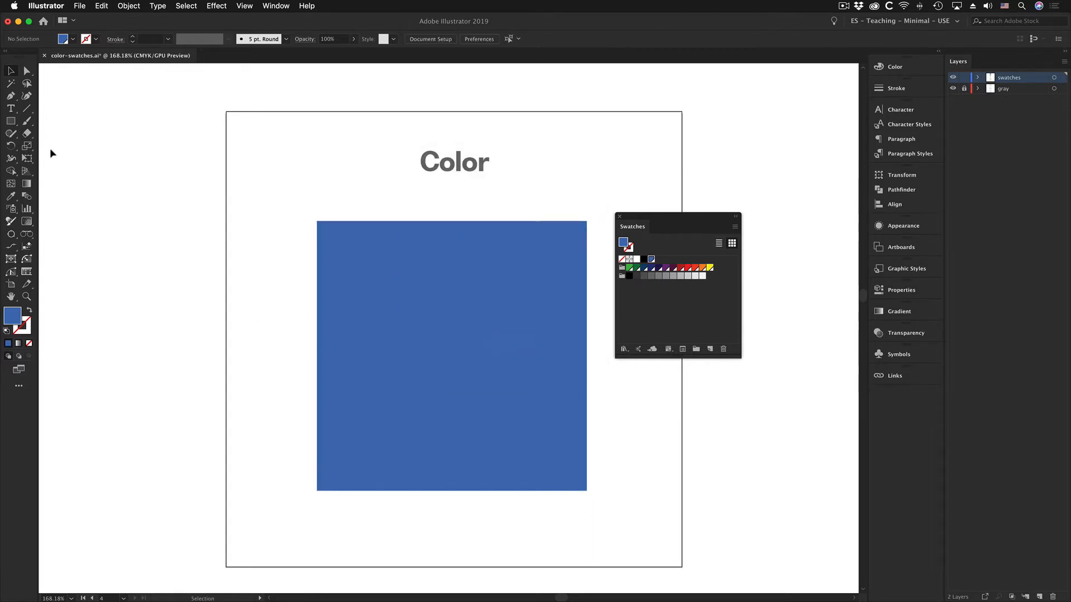
Step: Draw a blue circle about 1.35 in wide and place it beside the square, overlapping the artboard's left edge
{"action": "left_click_drag", "start_coordinate": [10, 121], "coordinate": [53, 146]}
{"action": "left_click_drag", "start_coordinate": [262, 147], "coordinate": [314, 197]}
{"action": "key", "text": "v"}
{"action": "left_click_drag", "start_coordinate": [276, 156], "coordinate": [259, 244]}
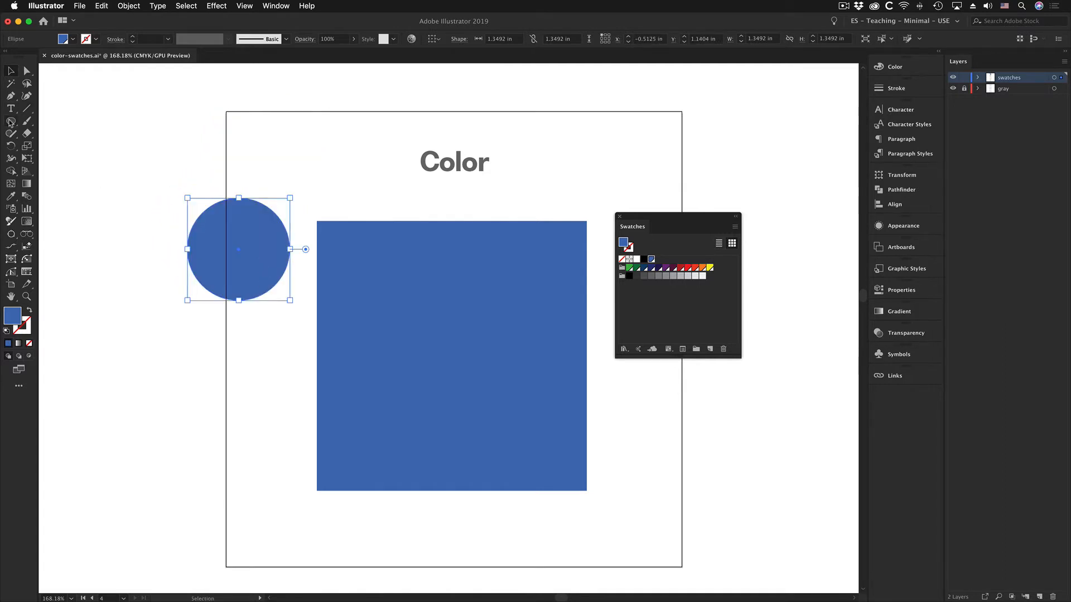
Step: Draw a blue five-pointed star about 1.4 in wide across the artboard's top edge and deselect it
{"action": "left_click_drag", "start_coordinate": [11, 121], "coordinate": [56, 171]}
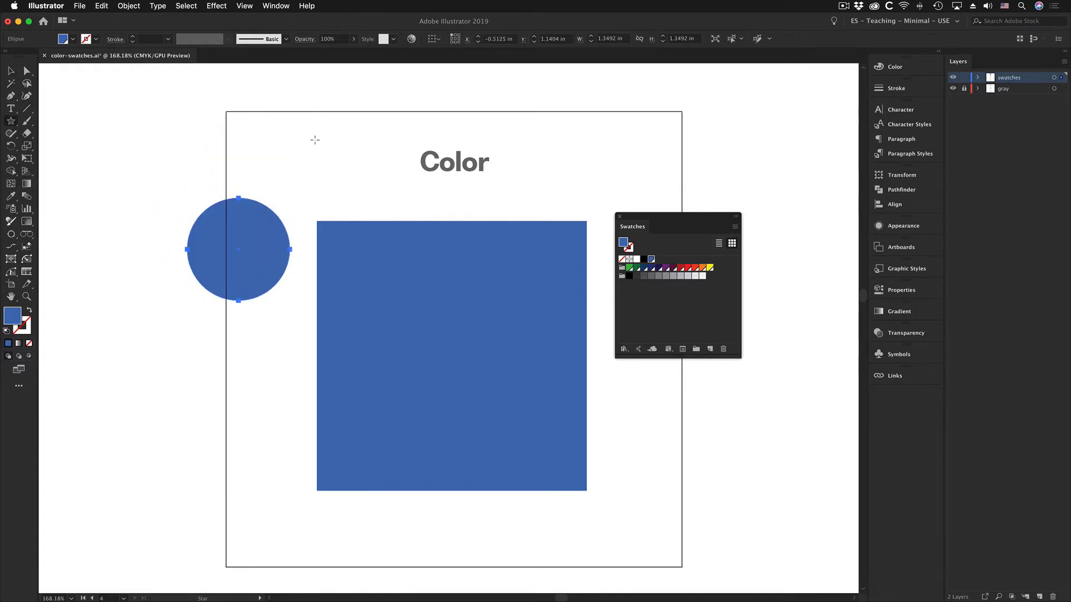
{"action": "left_click_drag", "start_coordinate": [315, 139], "coordinate": [314, 82]}
{"action": "left_click", "coordinate": [11, 71]}
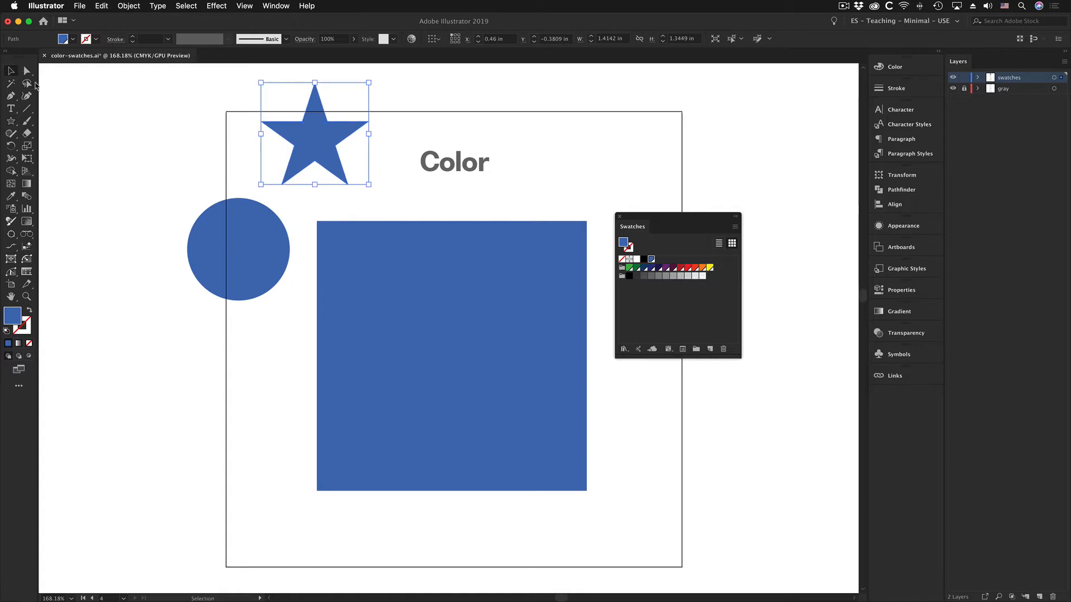
{"action": "left_click", "coordinate": [380, 196]}
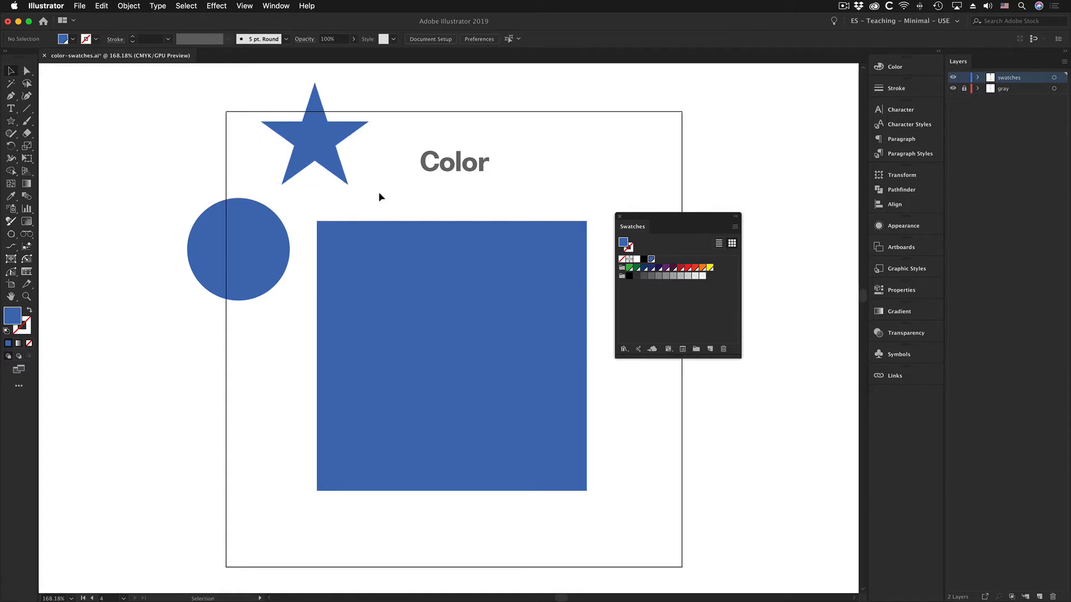
Step: Change the blue global swatch to a rust brown of C=33 M=71 Y=88 K=0 with preview on
{"action": "double_click", "coordinate": [652, 260]}
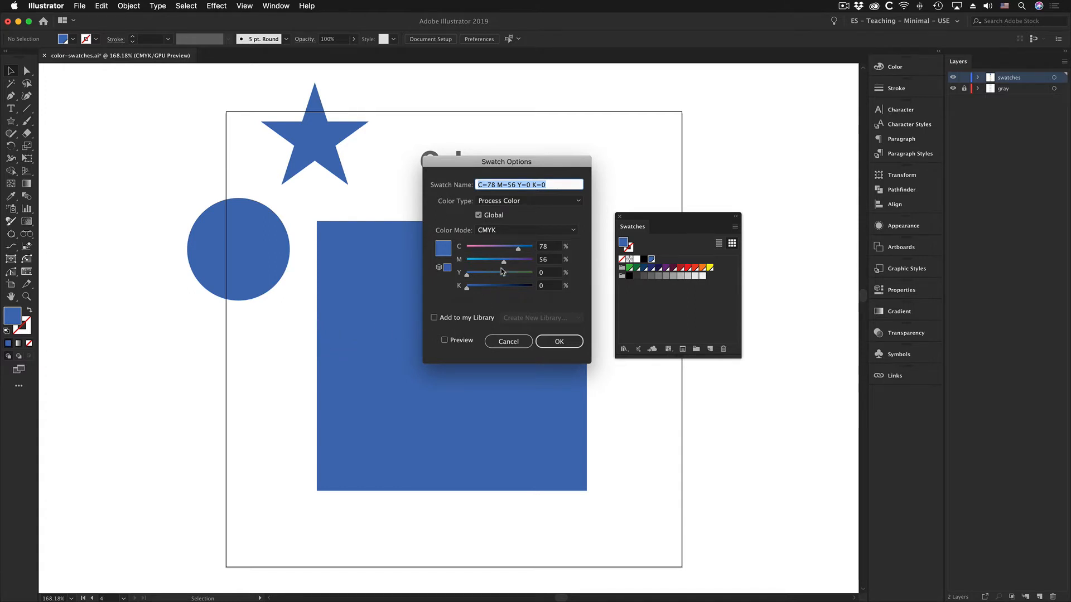
{"action": "mouse_move", "coordinate": [505, 263]}
{"action": "left_mouse_down"}
{"action": "mouse_move", "coordinate": [516, 263]}
{"action": "mouse_move", "coordinate": [478, 276]}
{"action": "mouse_move", "coordinate": [488, 277]}
{"action": "mouse_move", "coordinate": [503, 249]}
{"action": "mouse_move", "coordinate": [494, 251]}
{"action": "left_mouse_up"}
{"action": "left_click", "coordinate": [444, 340]}
{"action": "left_click_drag", "start_coordinate": [493, 251], "coordinate": [487, 249]}
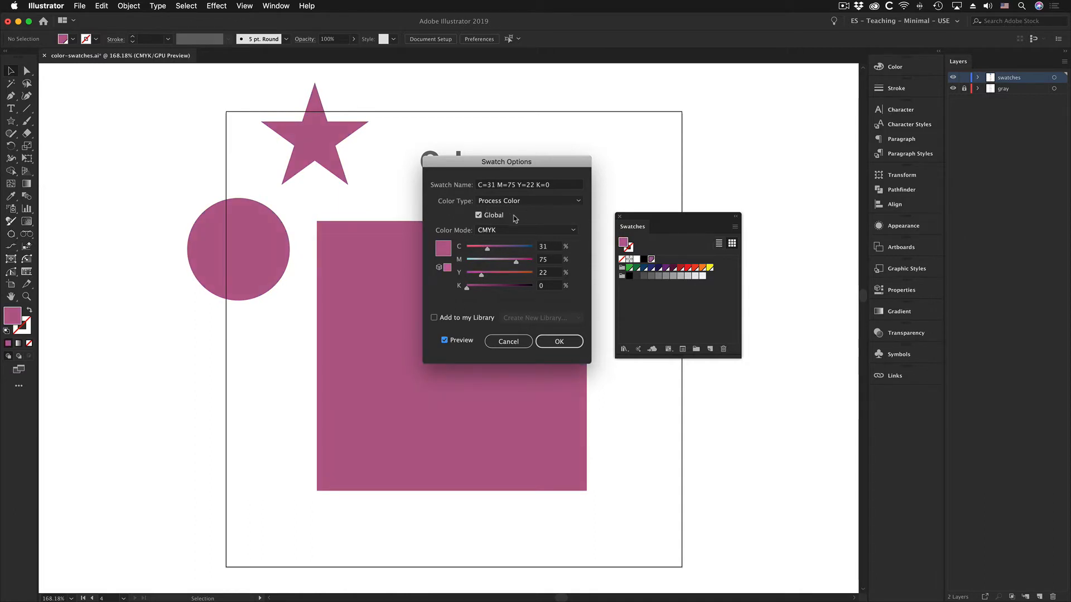
{"action": "left_click_drag", "start_coordinate": [486, 252], "coordinate": [525, 276]}
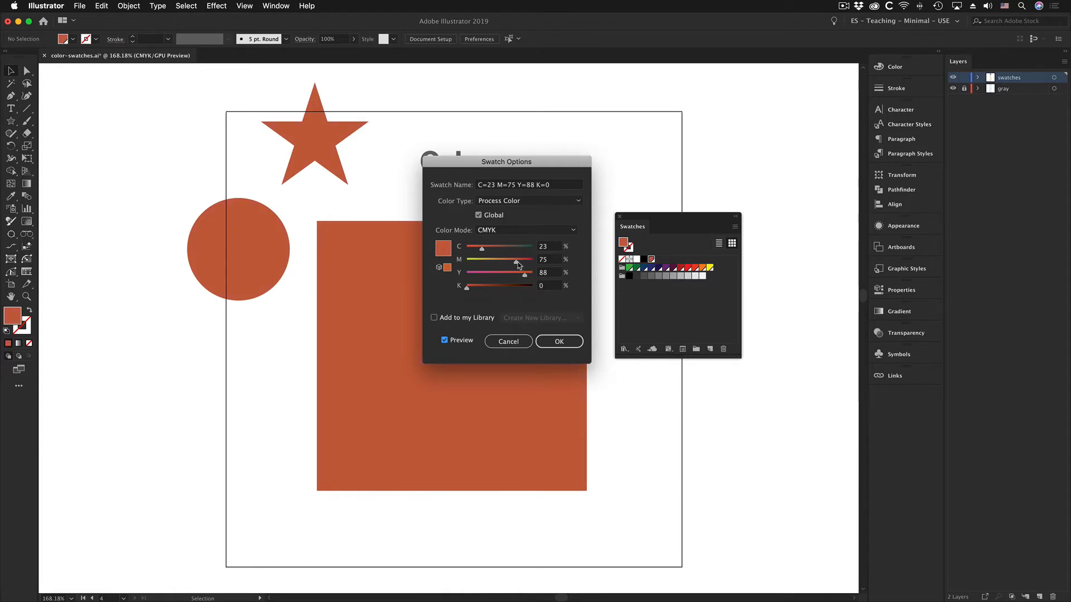
{"action": "left_click_drag", "start_coordinate": [516, 263], "coordinate": [488, 249]}
{"action": "left_click", "coordinate": [558, 342]}
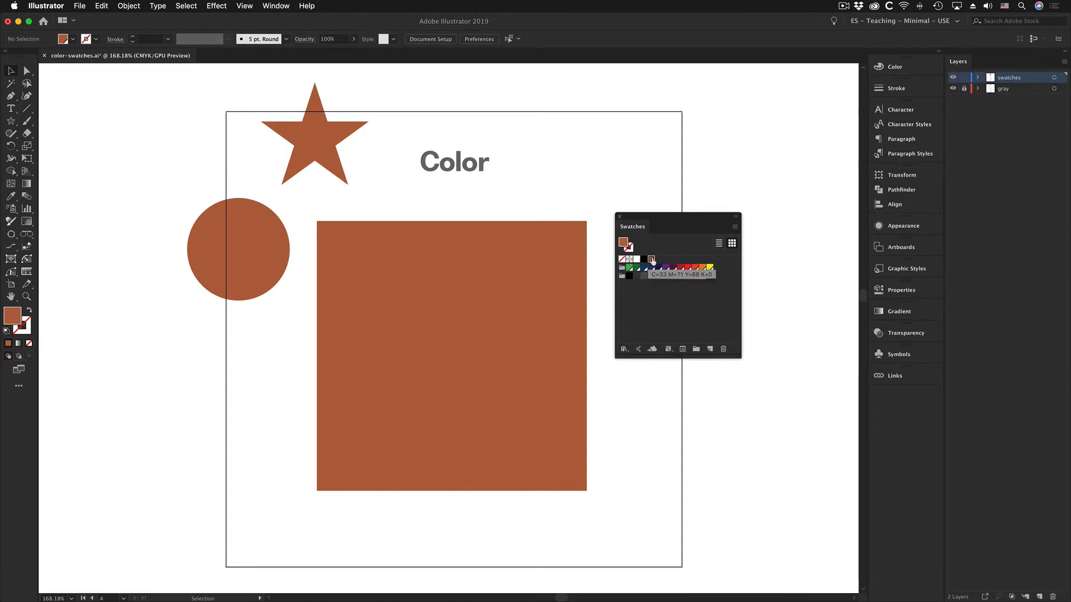
Step: Review the Global setting in the rust brown swatch's options, then cancel them
{"action": "double_click", "coordinate": [651, 260]}
{"action": "left_click", "coordinate": [478, 216]}
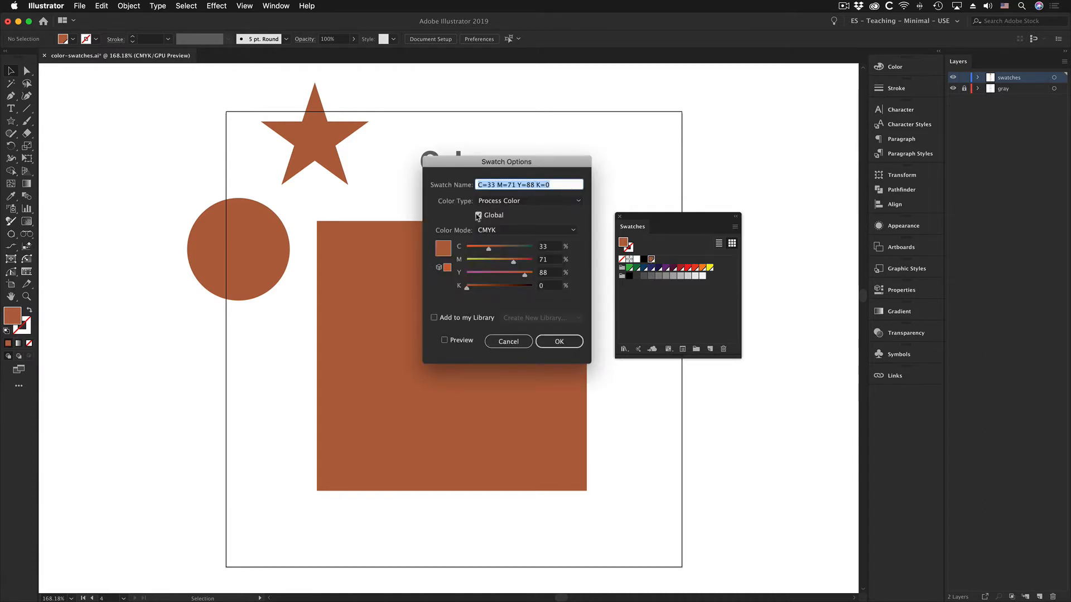
{"action": "left_click", "coordinate": [509, 342]}
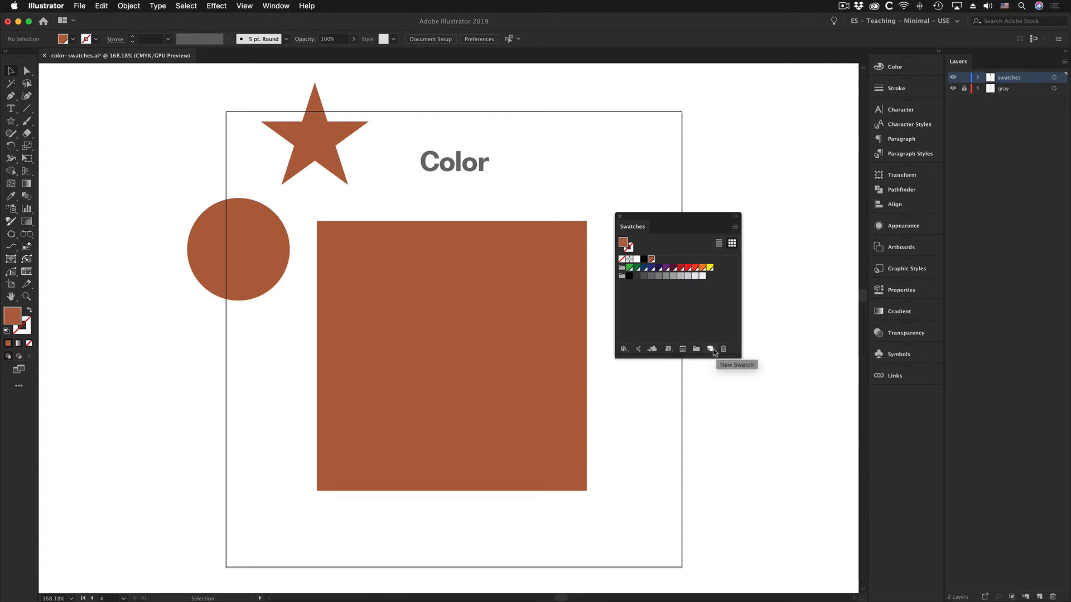
Step: Create a new global process swatch named Sage Green with C=54 M=34 Y=49 K=0
{"action": "left_click", "coordinate": [736, 228]}
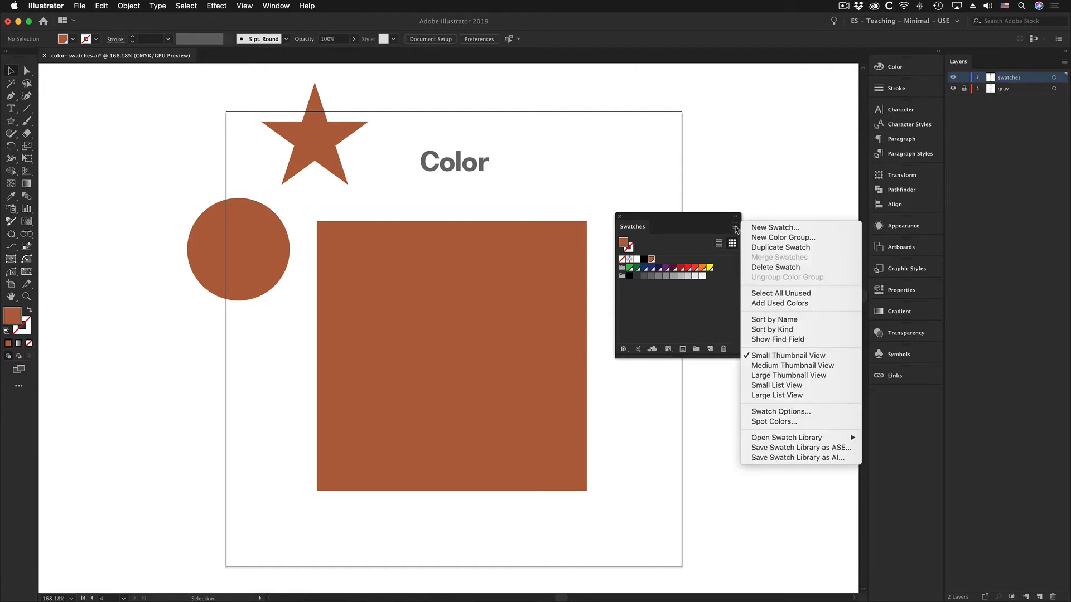
{"action": "left_click", "coordinate": [736, 227]}
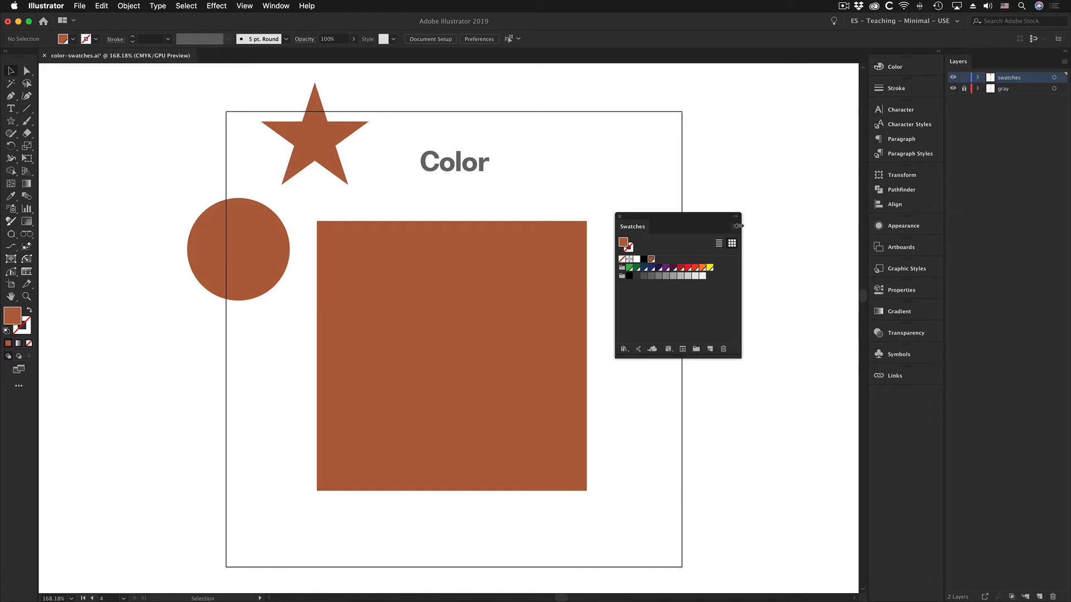
{"action": "left_click", "coordinate": [736, 228]}
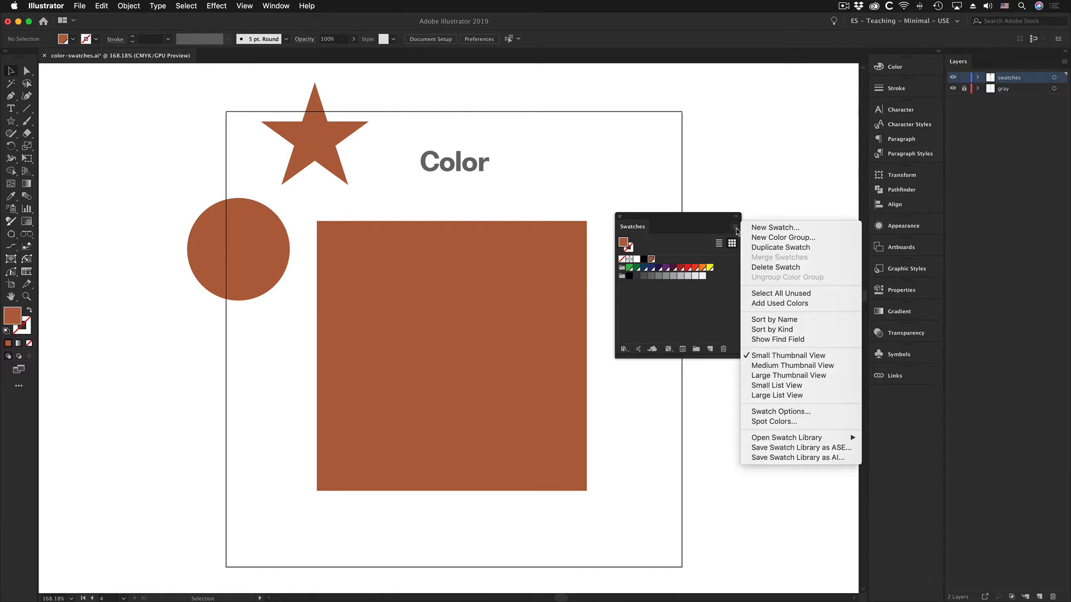
{"action": "left_click", "coordinate": [775, 228]}
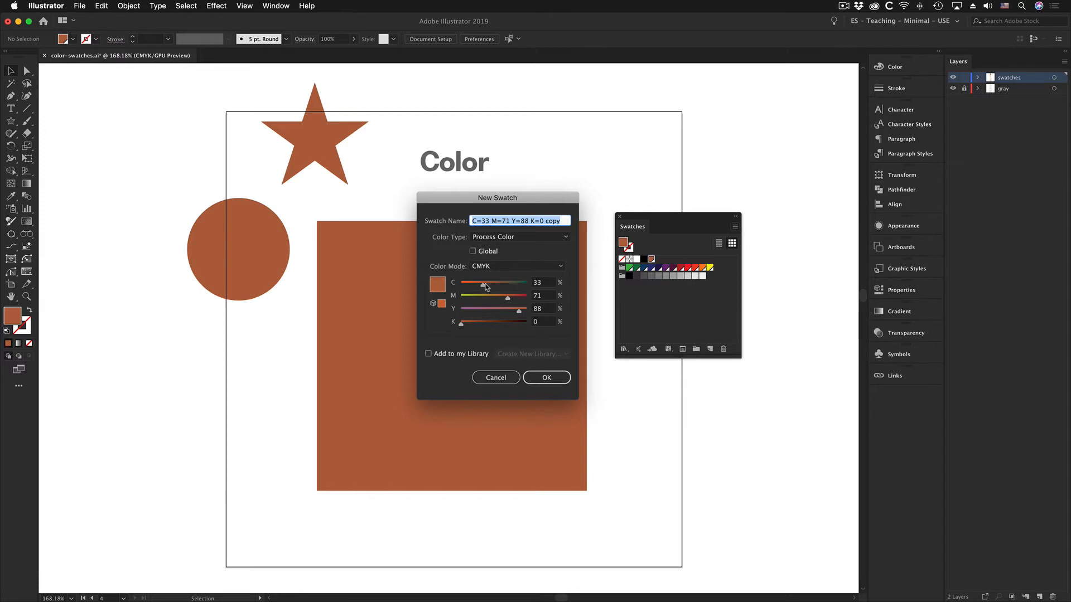
{"action": "left_click_drag", "start_coordinate": [484, 285], "coordinate": [493, 314]}
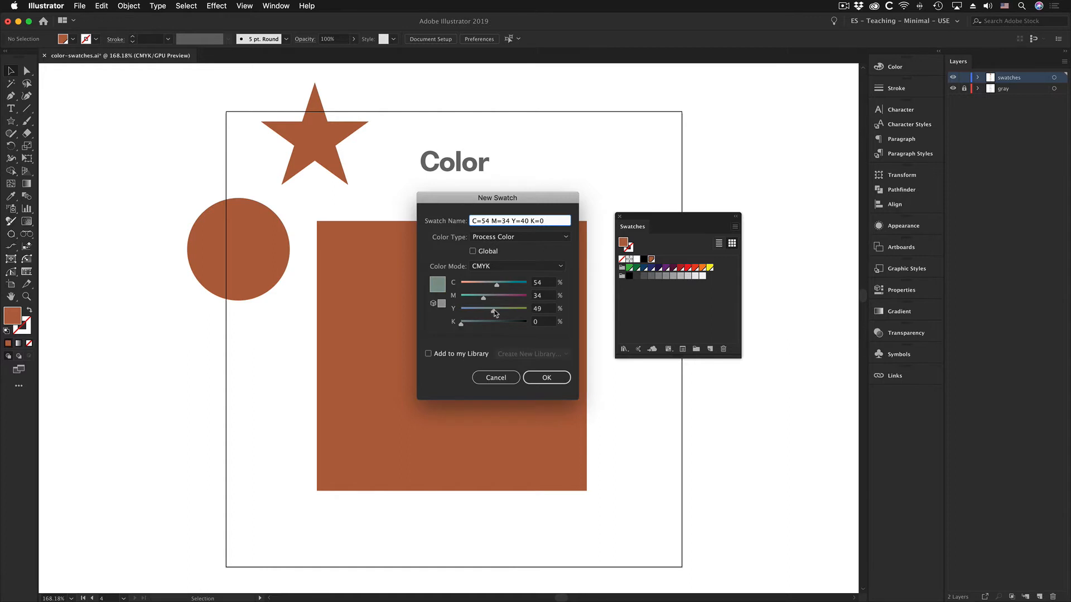
{"action": "left_click", "coordinate": [473, 251]}
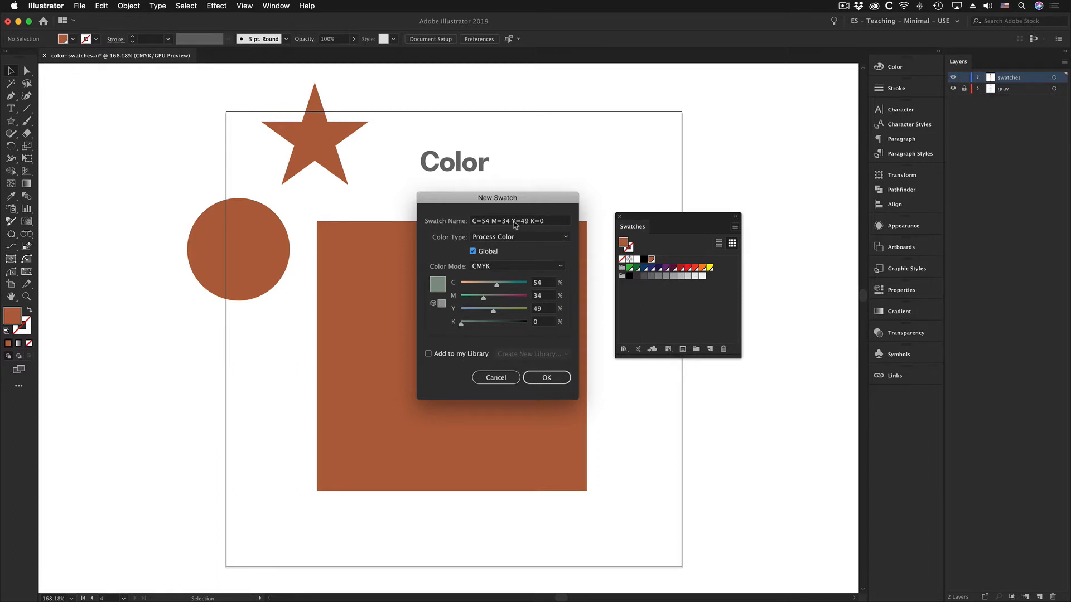
{"action": "left_click_drag", "start_coordinate": [552, 222], "coordinate": [432, 212]}
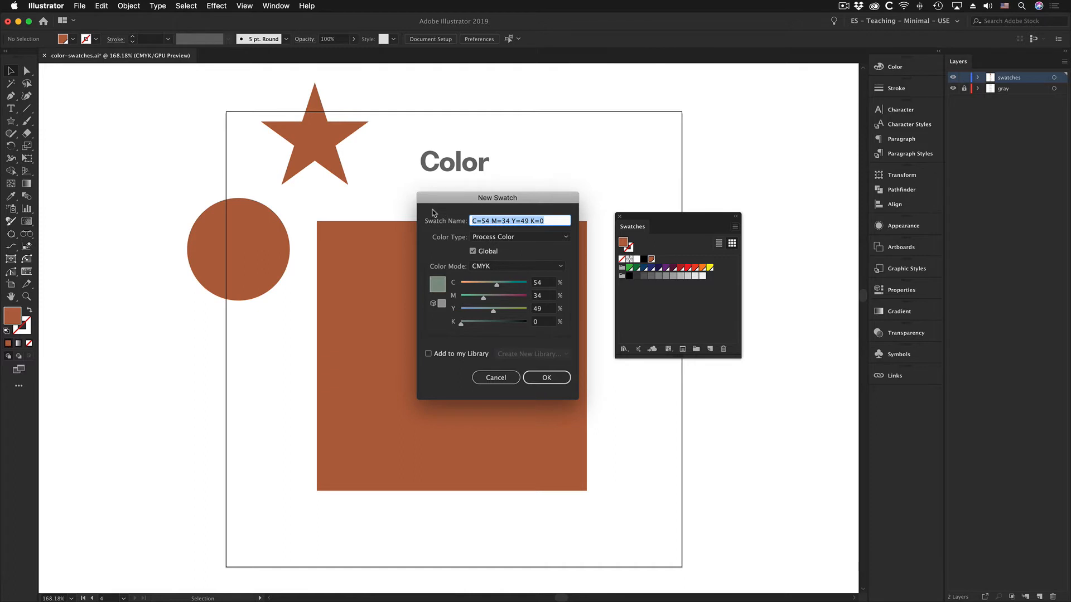
{"action": "type", "text": "Sa"}
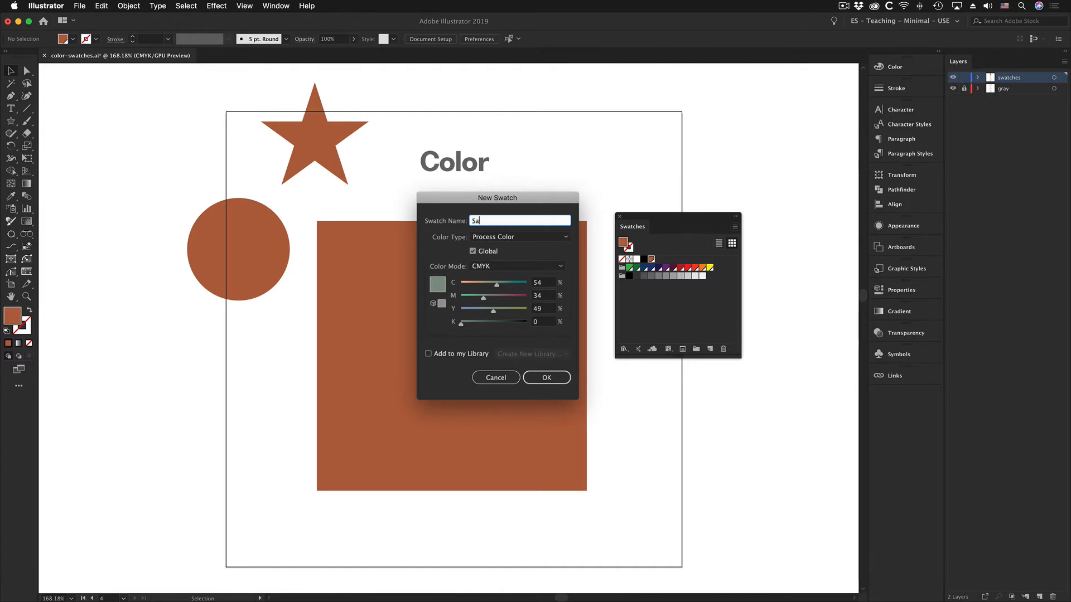
{"action": "type", "text": "ge Green"}
{"action": "left_click", "coordinate": [551, 379]}
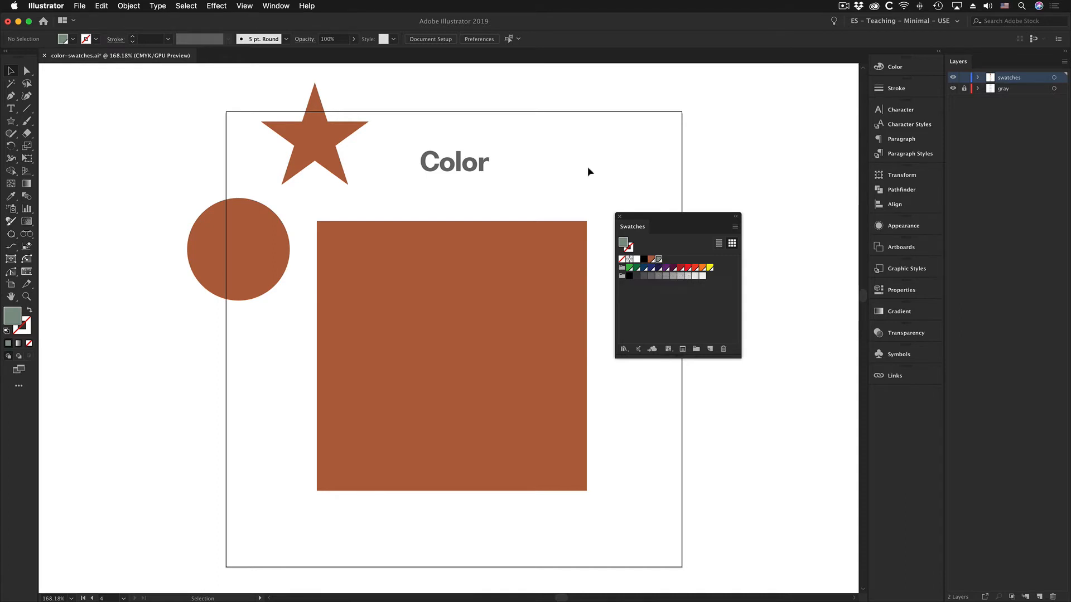
Step: Move the Swatches panel clear of the artboard, set the fill color to orange ef5214 and save it as a new swatch
{"action": "left_click_drag", "start_coordinate": [645, 218], "coordinate": [732, 116]}
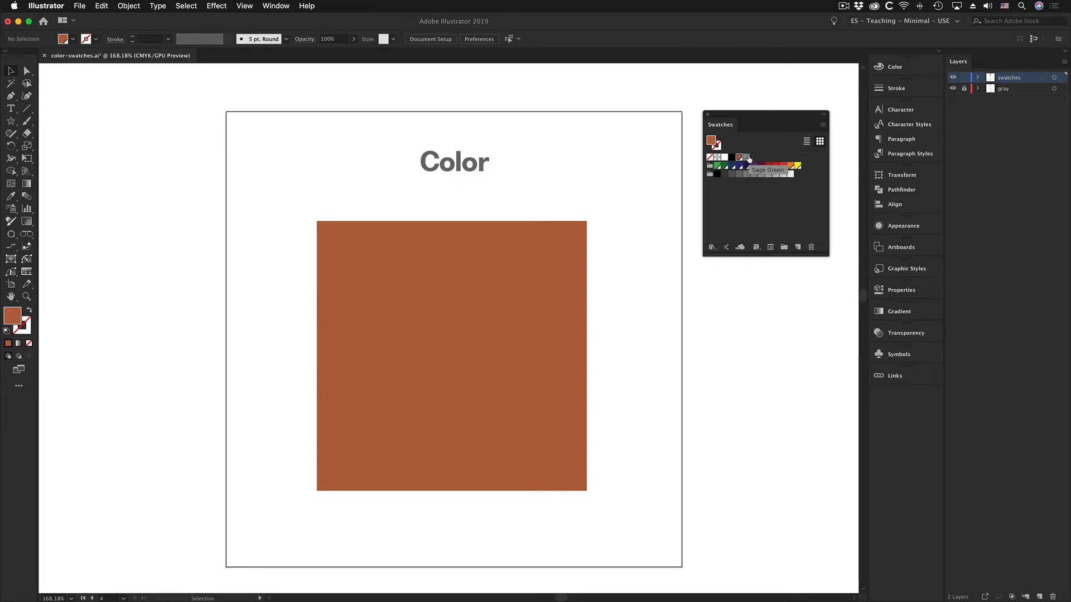
{"action": "left_click", "coordinate": [750, 223]}
{"action": "double_click", "coordinate": [12, 318]}
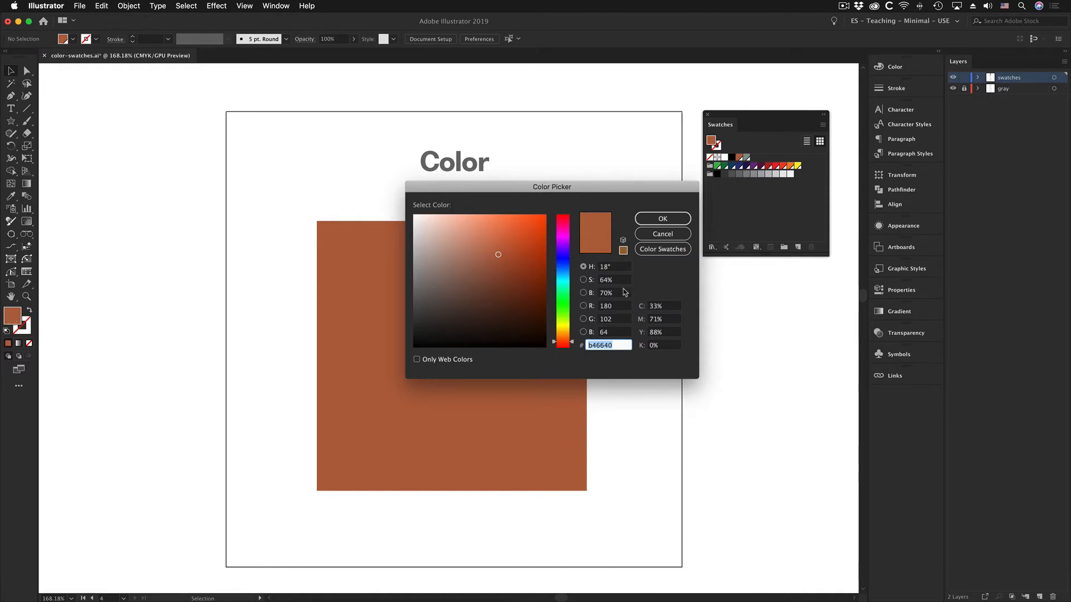
{"action": "left_click_drag", "start_coordinate": [533, 225], "coordinate": [535, 223]}
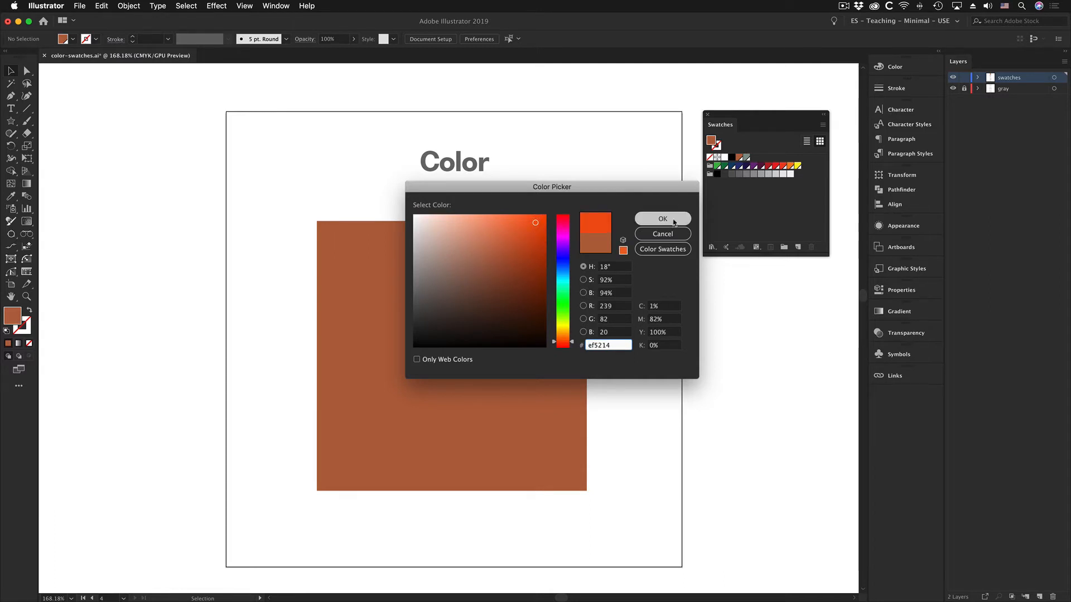
{"action": "left_click", "coordinate": [673, 220]}
{"action": "left_click_drag", "start_coordinate": [717, 144], "coordinate": [759, 162]}
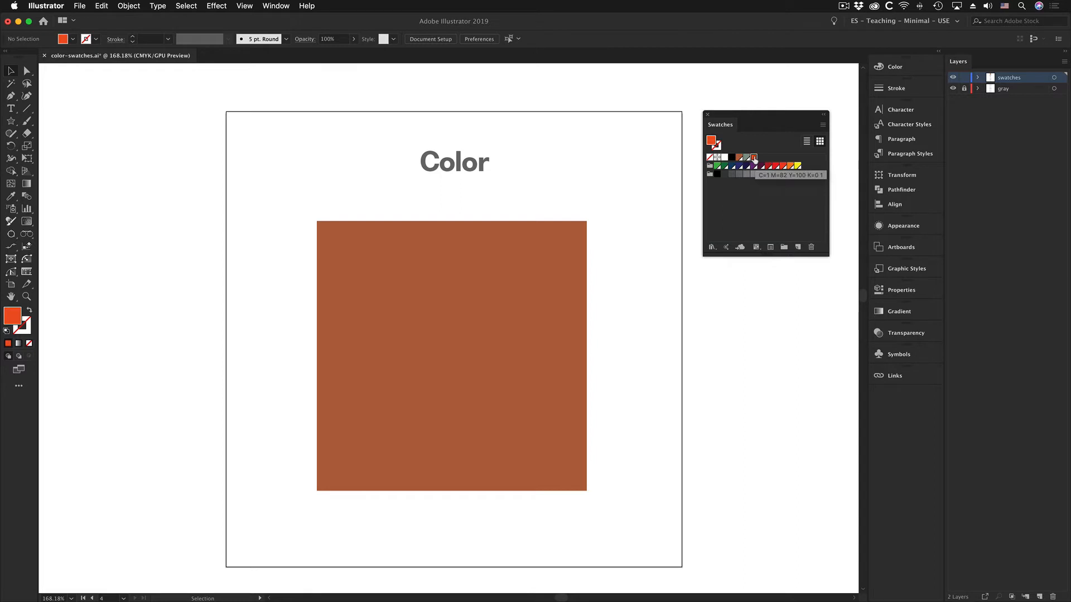
Step: Make the new orange swatch global and set its magenta to 59% with preview on
{"action": "double_click", "coordinate": [754, 157]}
{"action": "left_click", "coordinate": [478, 215]}
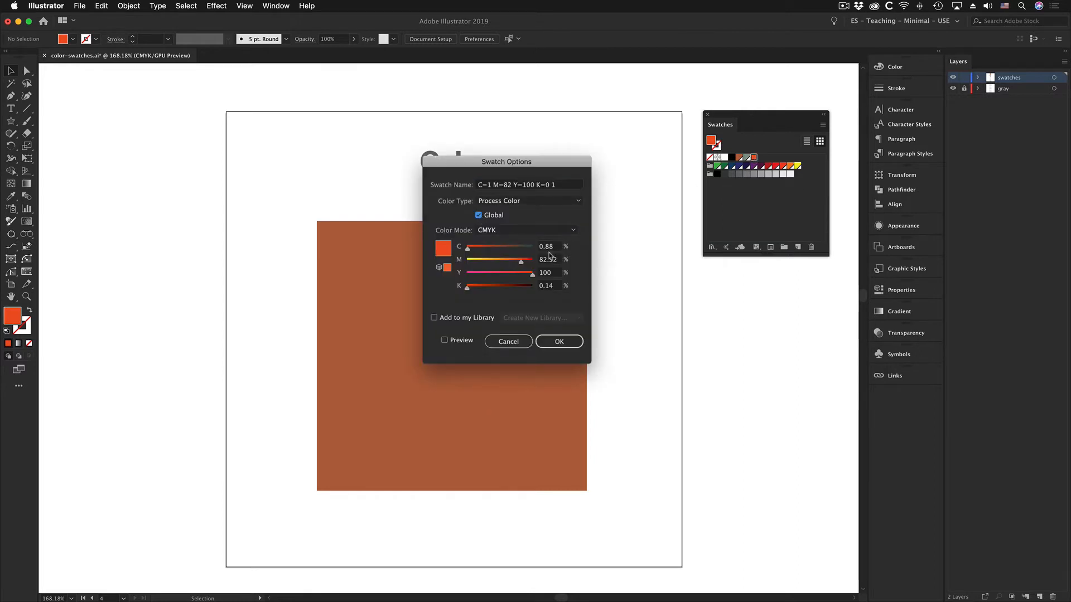
{"action": "left_click_drag", "start_coordinate": [521, 262], "coordinate": [505, 262]}
{"action": "left_click", "coordinate": [444, 340]}
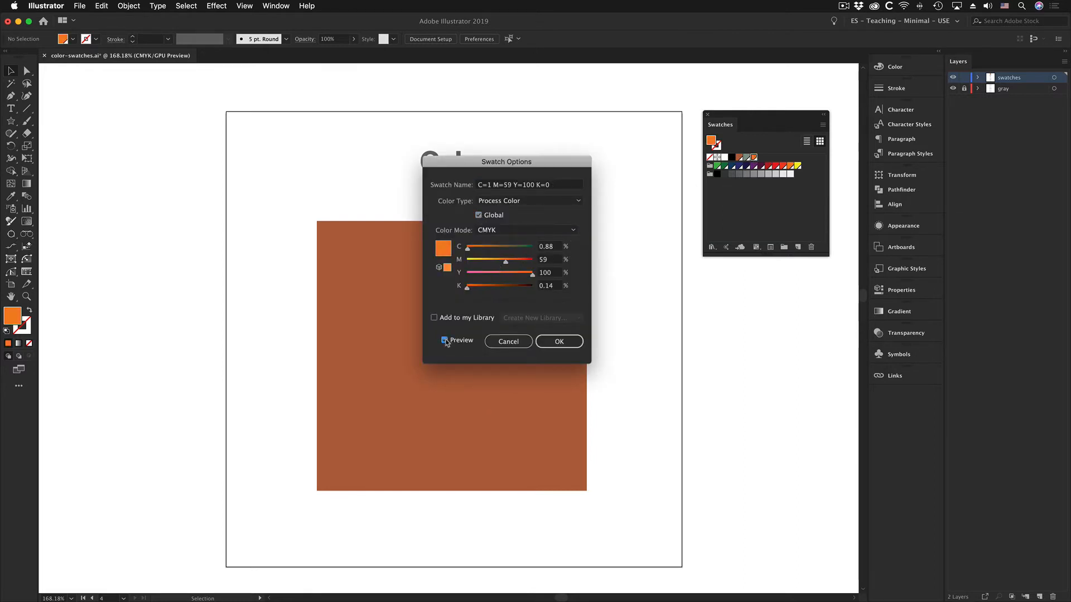
{"action": "left_click", "coordinate": [559, 342]}
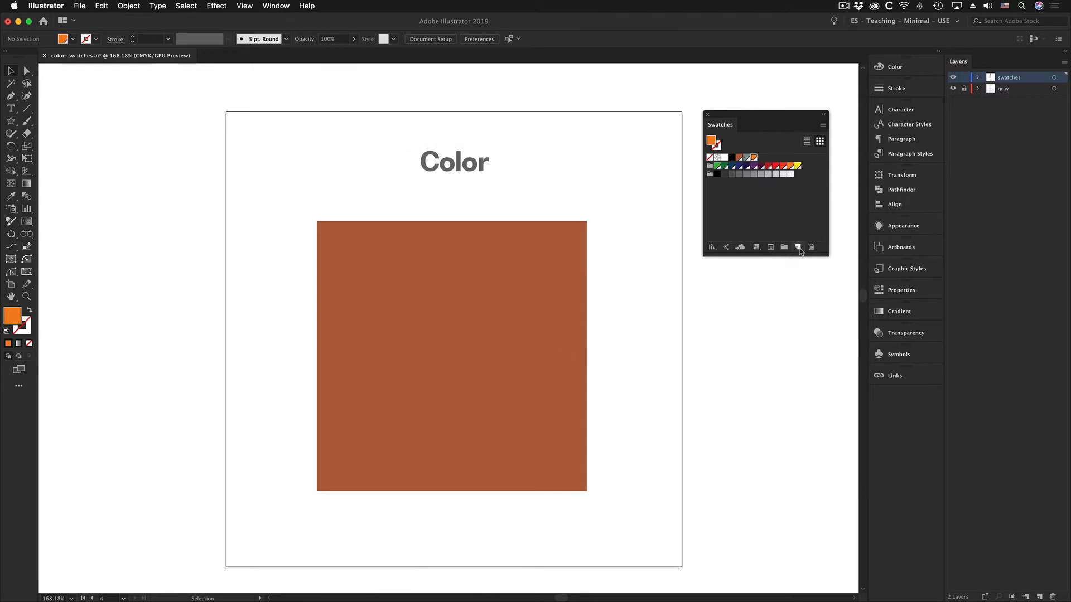
Step: Review the New Swatch options based on the current orange fill, then cancel without creating a swatch
{"action": "left_click", "coordinate": [823, 125]}
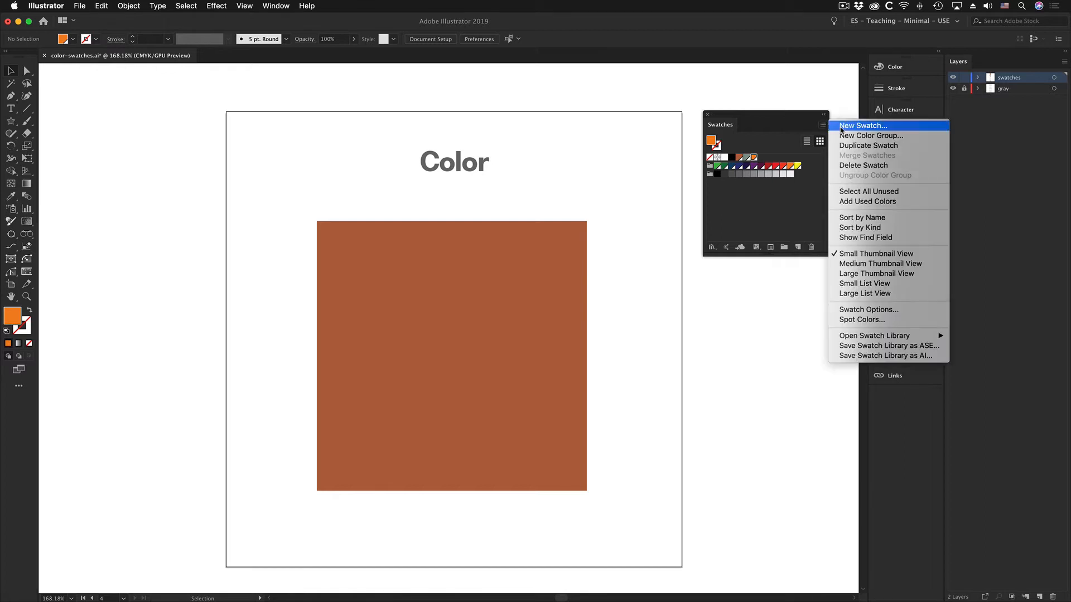
{"action": "left_click", "coordinate": [863, 126]}
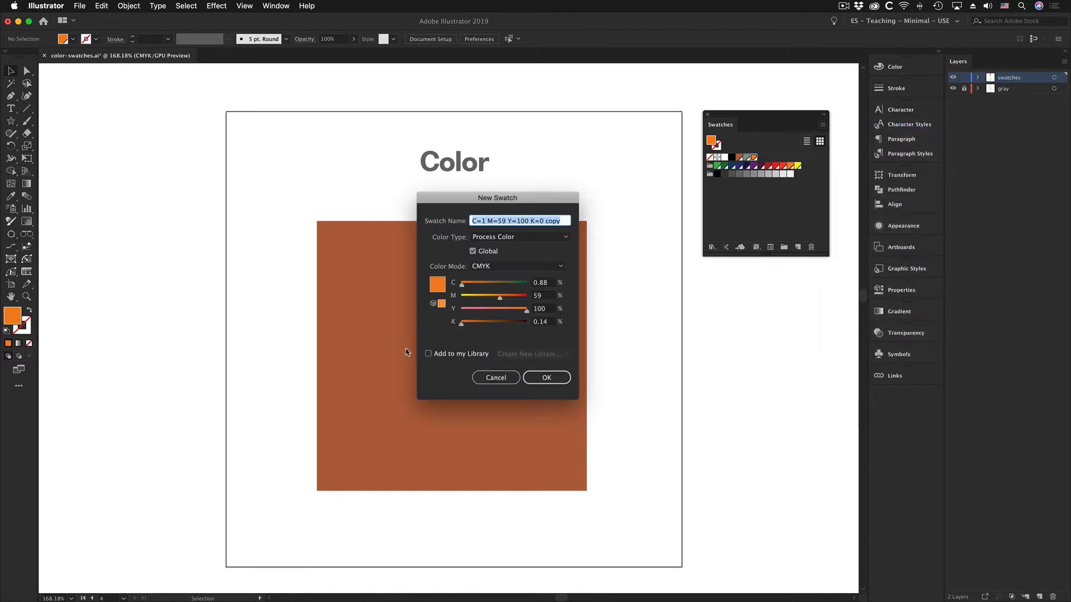
{"action": "left_click", "coordinate": [508, 379]}
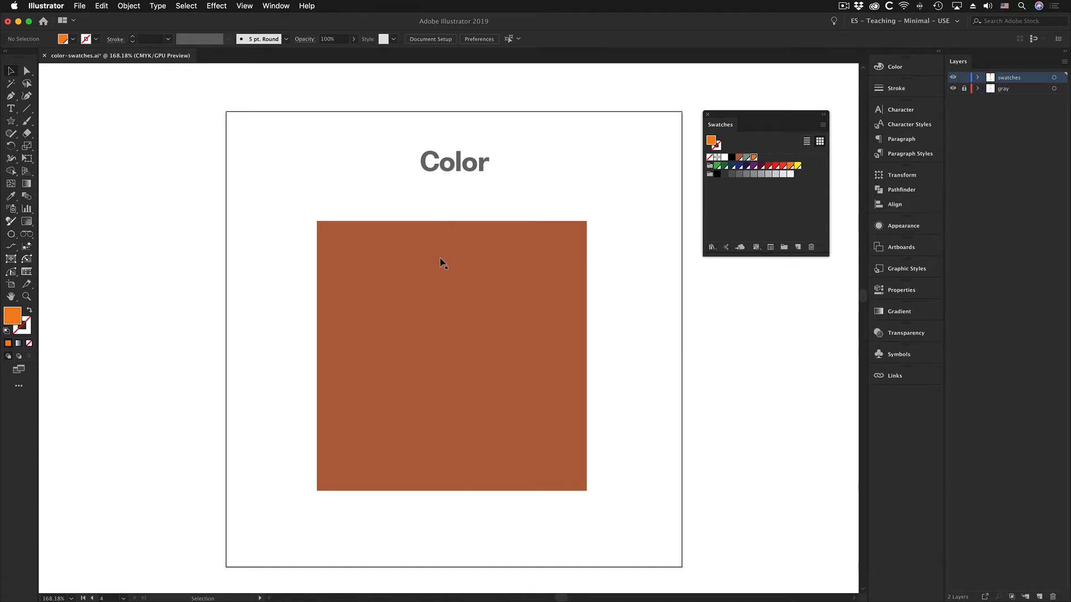
Step: Create a color group named Earthtones from selected swatches and move the brown and sage green swatches into it
{"action": "left_click", "coordinate": [452, 275]}
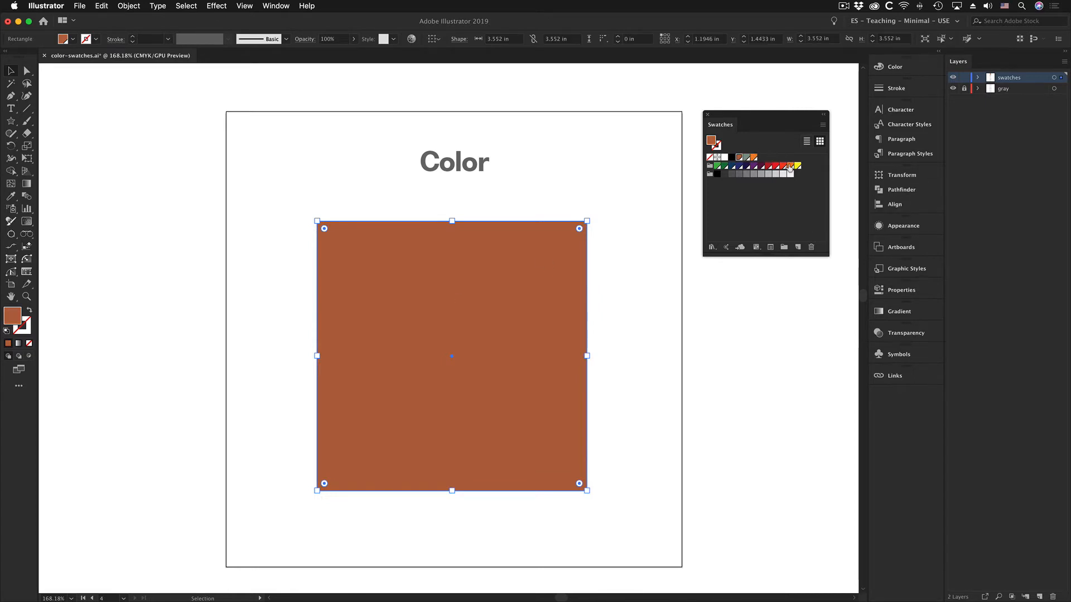
{"action": "left_click", "coordinate": [709, 167]}
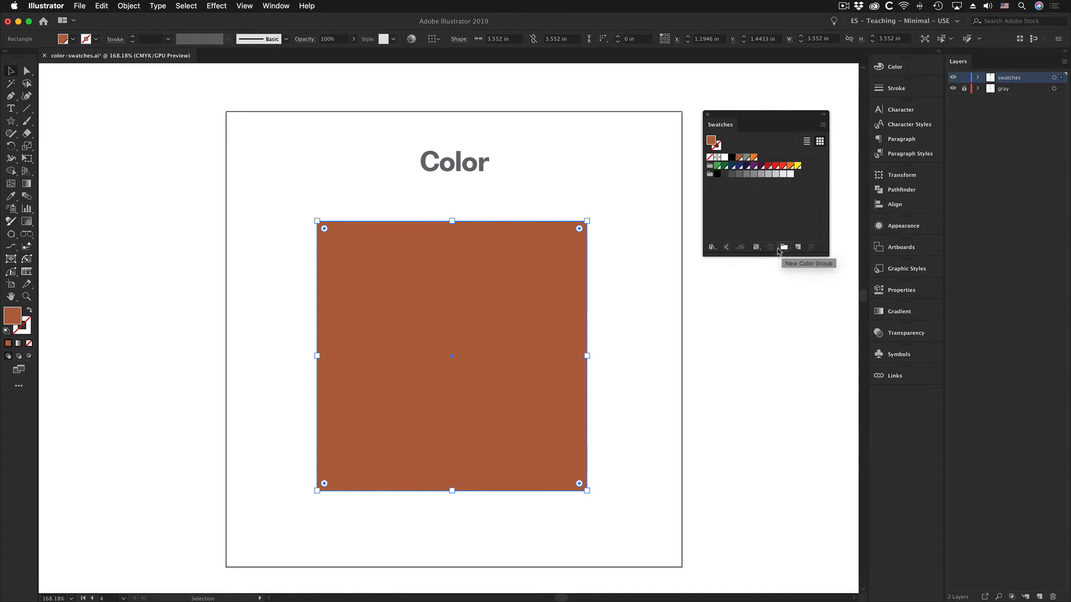
{"action": "left_click", "coordinate": [784, 247]}
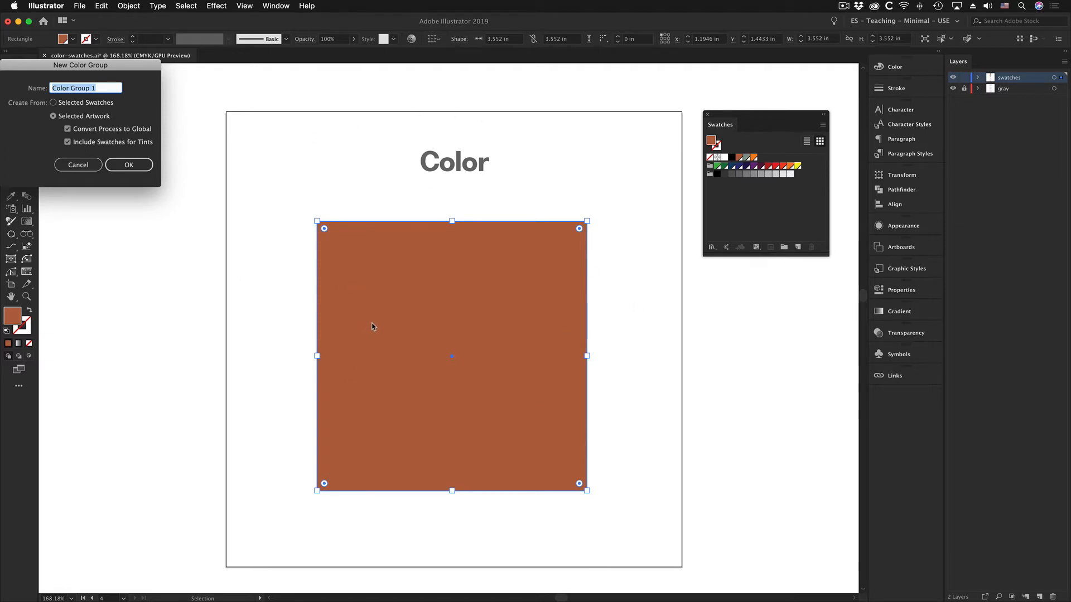
{"action": "left_click", "coordinate": [62, 104]}
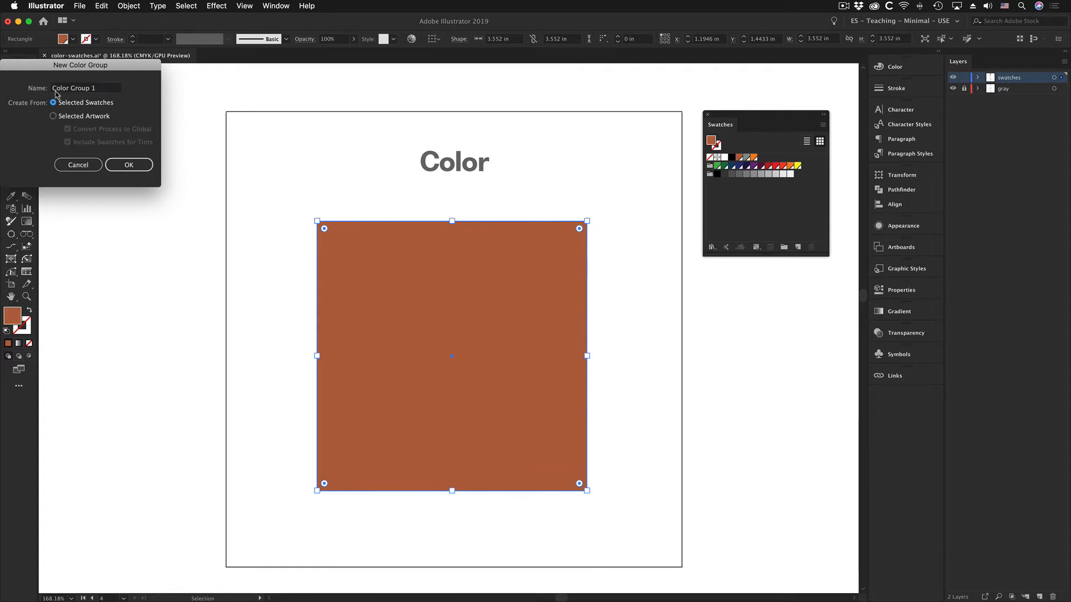
{"action": "left_click", "coordinate": [68, 87]}
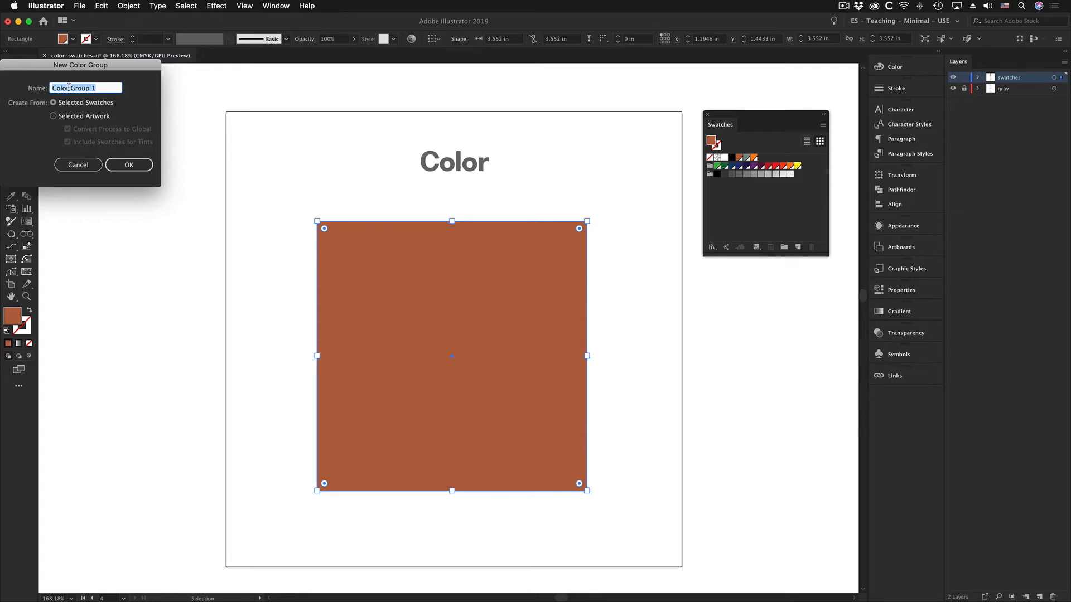
{"action": "type", "text": "Earthtones"}
{"action": "left_click", "coordinate": [138, 162]}
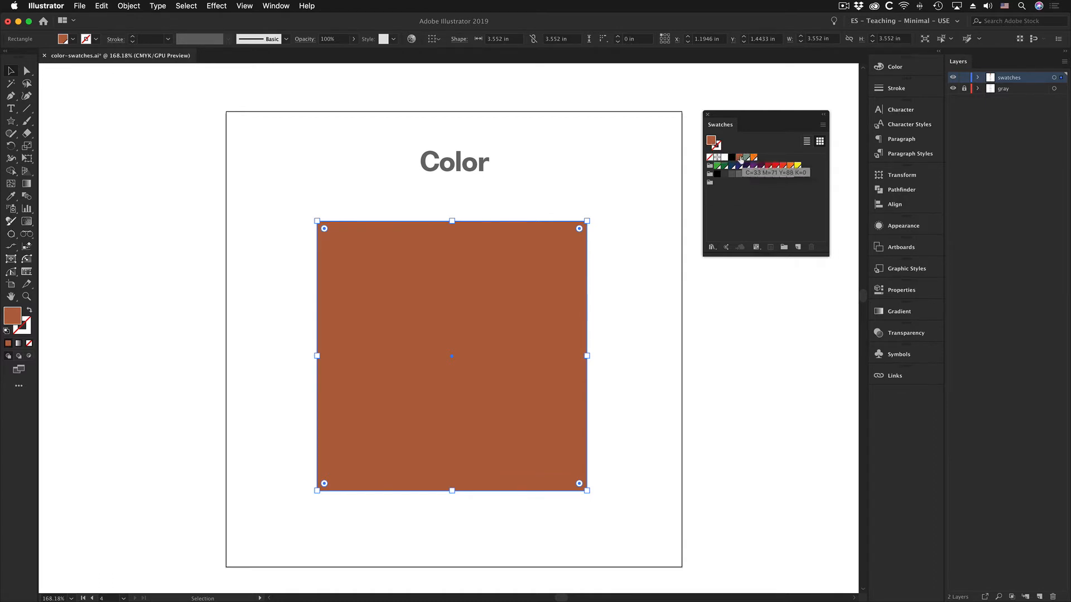
{"action": "mouse_move", "coordinate": [739, 158]}
{"action": "left_mouse_down"}
{"action": "mouse_move", "coordinate": [728, 186]}
{"action": "mouse_move", "coordinate": [710, 183]}
{"action": "mouse_move", "coordinate": [735, 170]}
{"action": "mouse_move", "coordinate": [714, 184]}
{"action": "mouse_move", "coordinate": [724, 183]}
{"action": "left_mouse_up"}
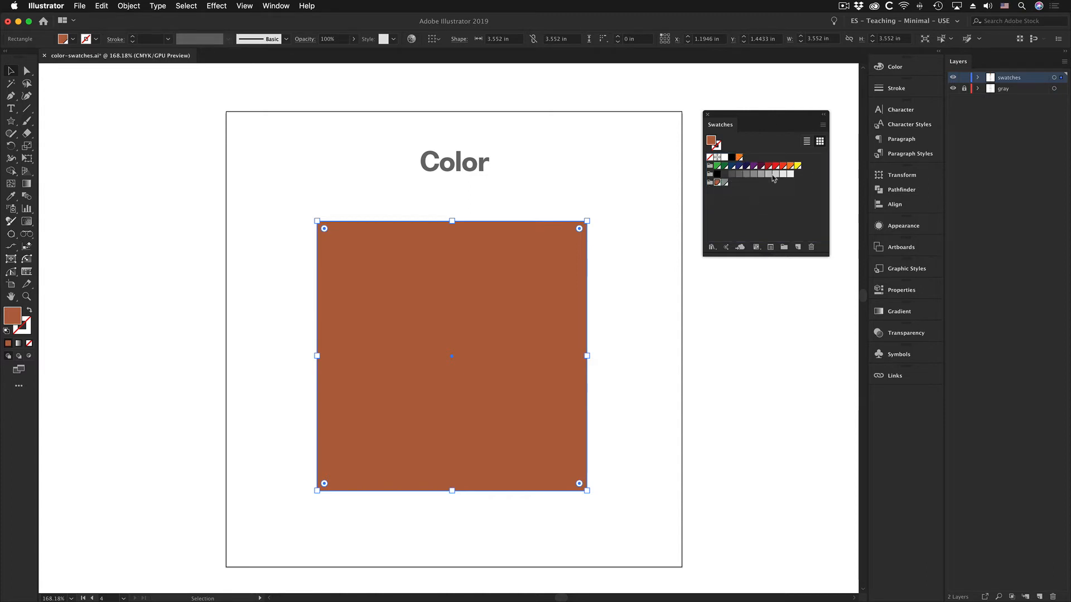
{"action": "left_click", "coordinate": [643, 215]}
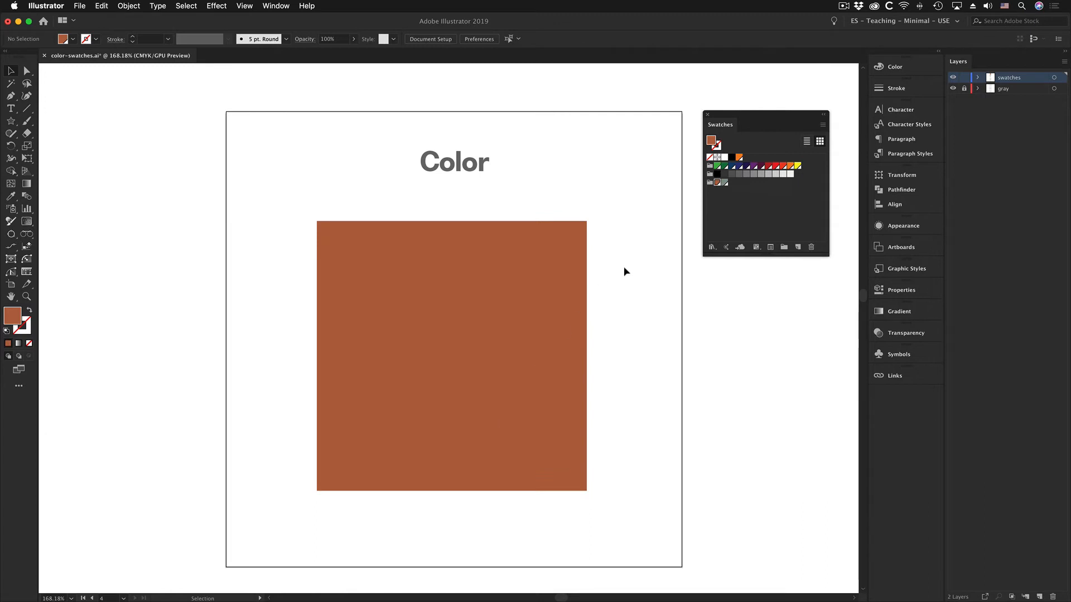
Step: Delete the Earthtones color group from the swatches
{"action": "left_click", "coordinate": [709, 182]}
{"action": "left_click", "coordinate": [812, 247]}
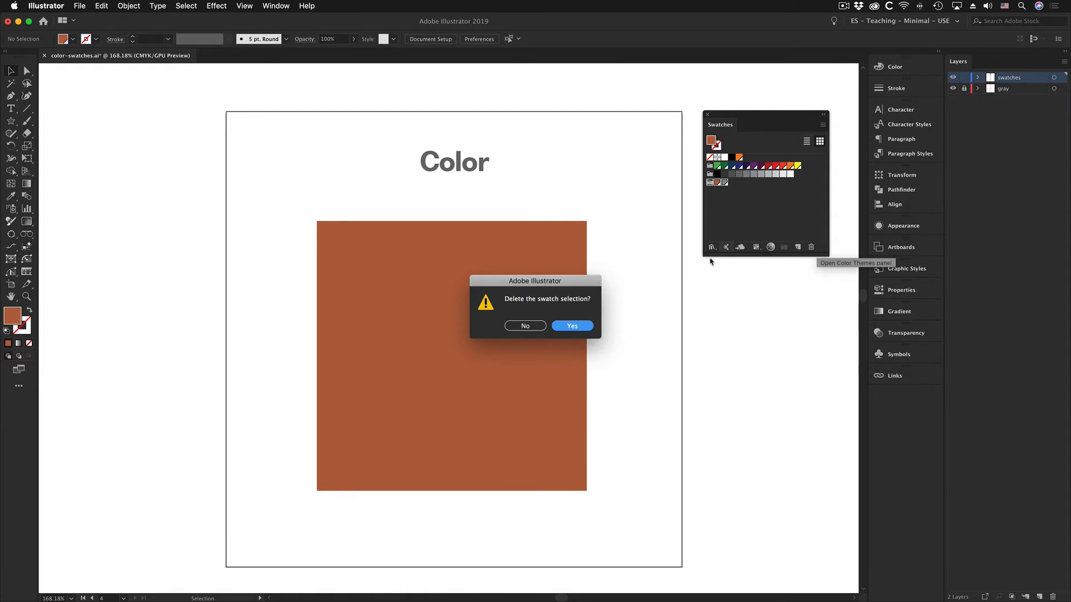
{"action": "left_click", "coordinate": [573, 326]}
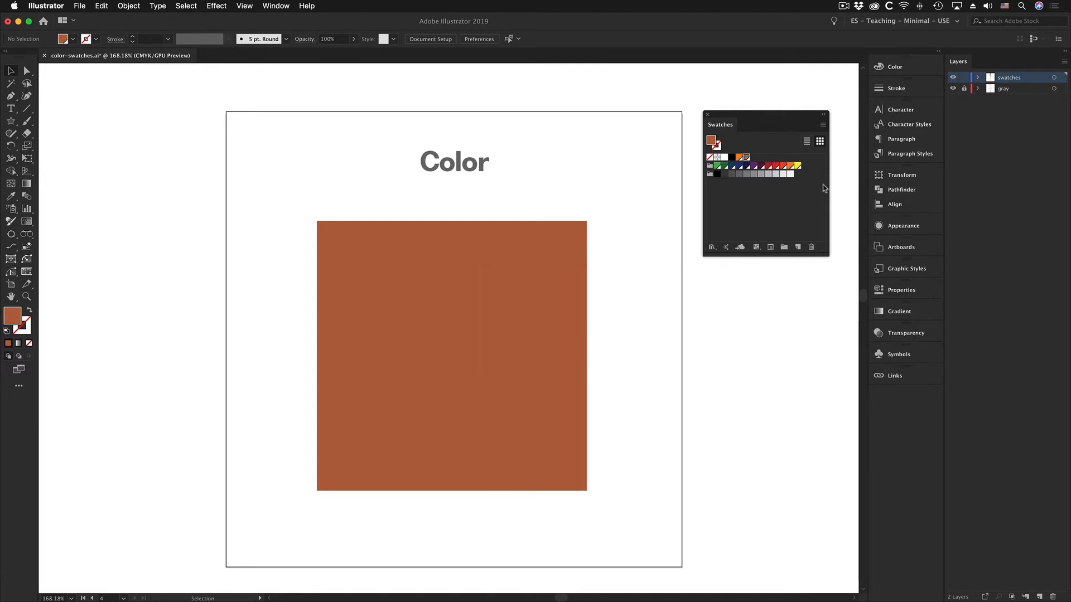
Step: Delete the custom brown and orange swatches left among the ungrouped swatches
{"action": "left_click", "coordinate": [746, 157]}
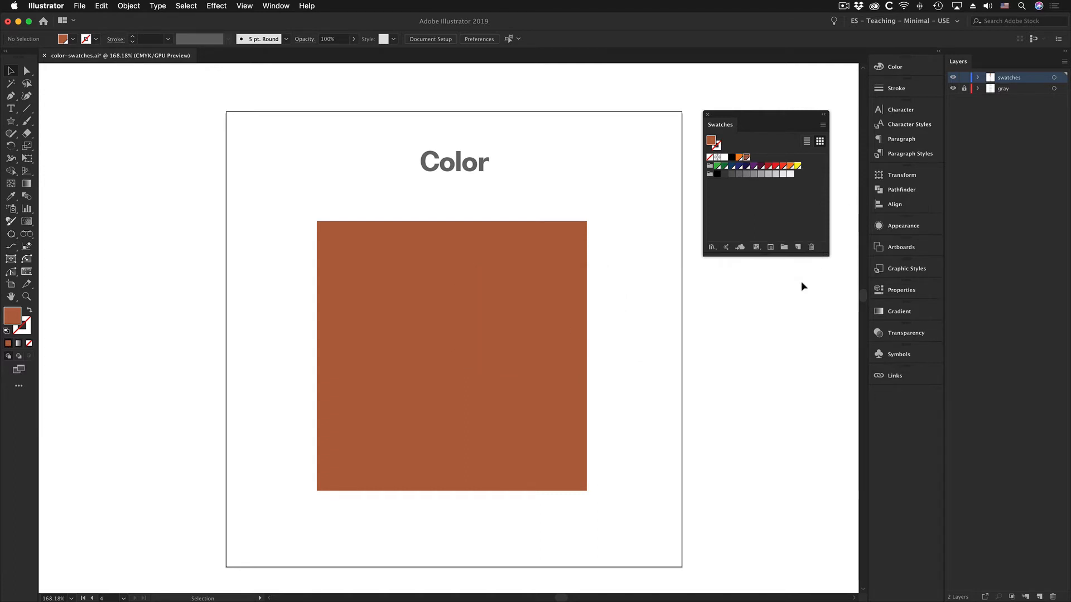
{"action": "left_click", "coordinate": [812, 247]}
{"action": "left_click", "coordinate": [570, 325]}
{"action": "left_click", "coordinate": [739, 158]}
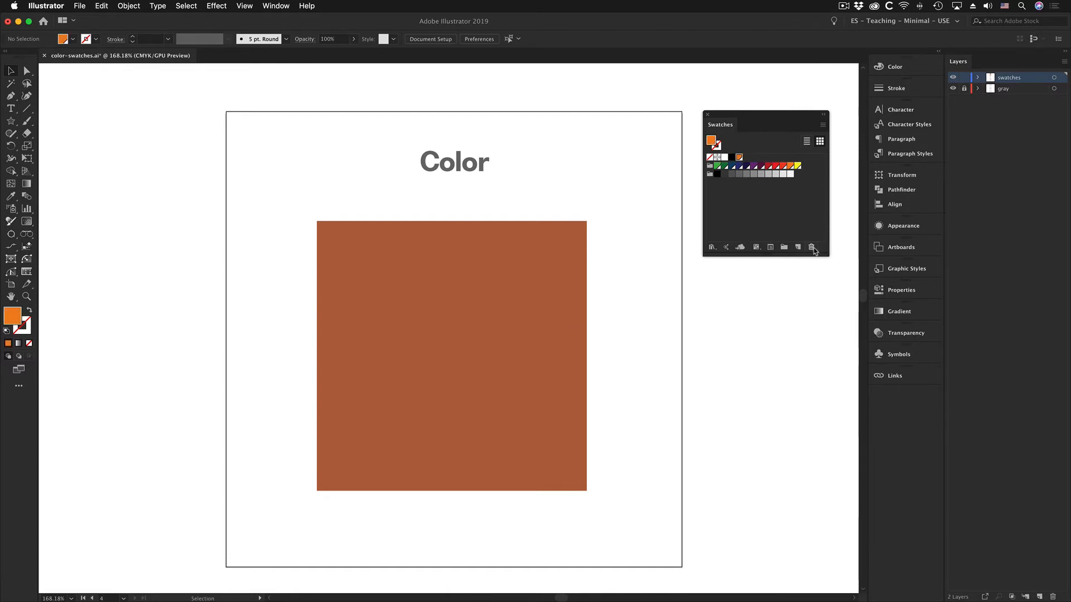
{"action": "left_click", "coordinate": [812, 247]}
{"action": "left_click", "coordinate": [580, 329]}
{"action": "left_click", "coordinate": [709, 158]}
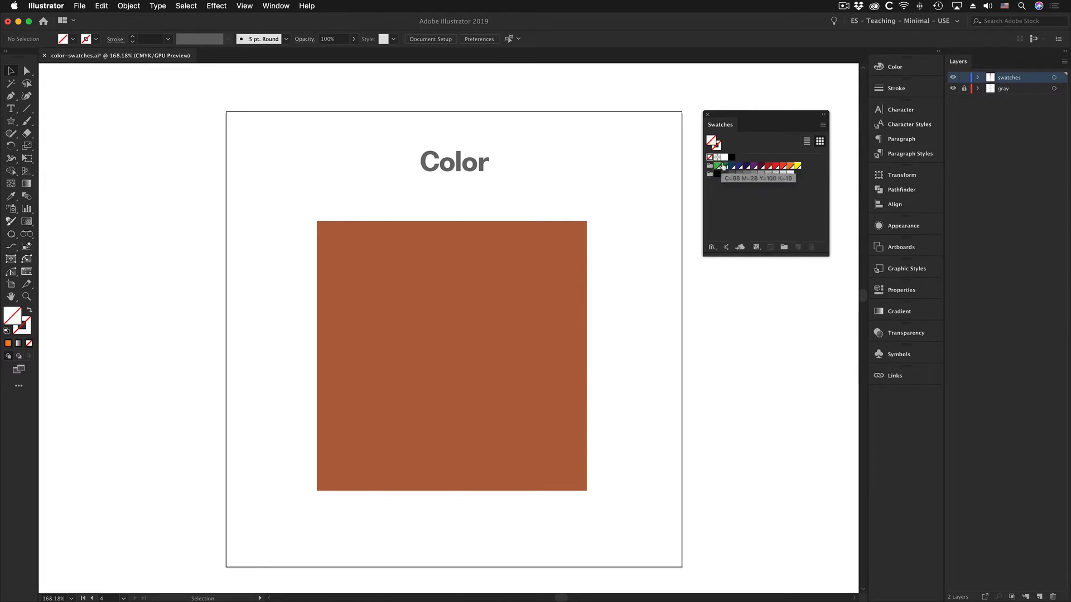
Step: Fill the large square on the Color artboard with the orange swatch from the bright color group
{"action": "left_click", "coordinate": [428, 308]}
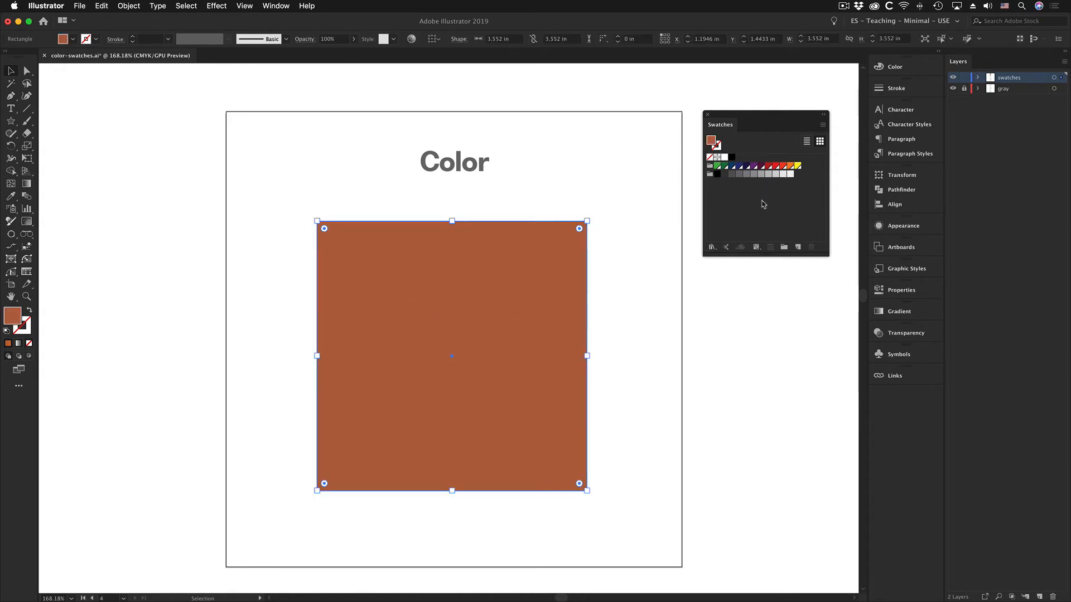
{"action": "left_click", "coordinate": [790, 167]}
{"action": "left_click", "coordinate": [239, 212]}
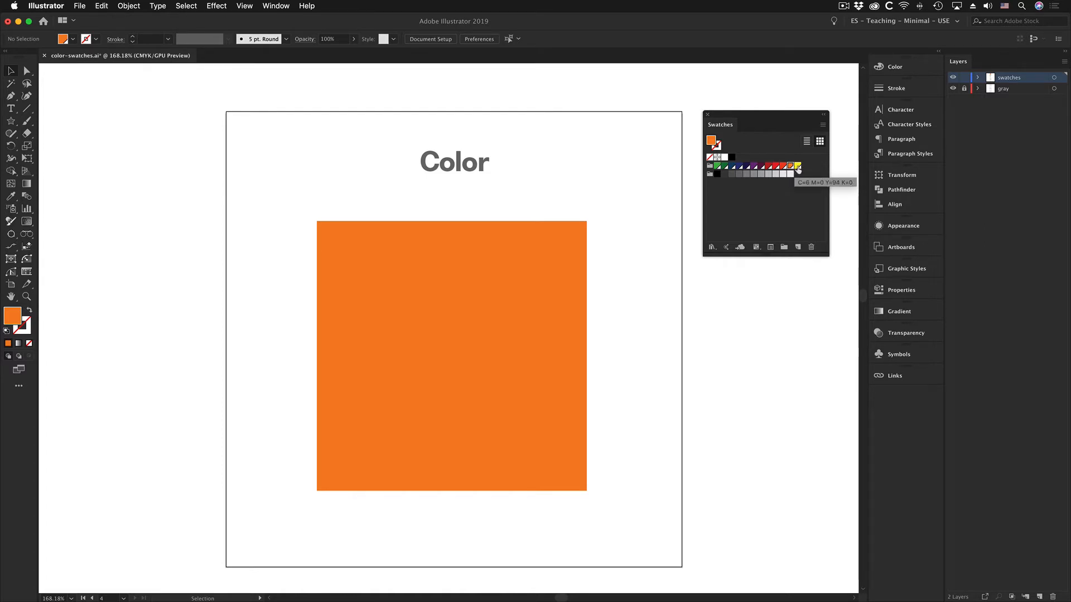
{"action": "left_click", "coordinate": [478, 329]}
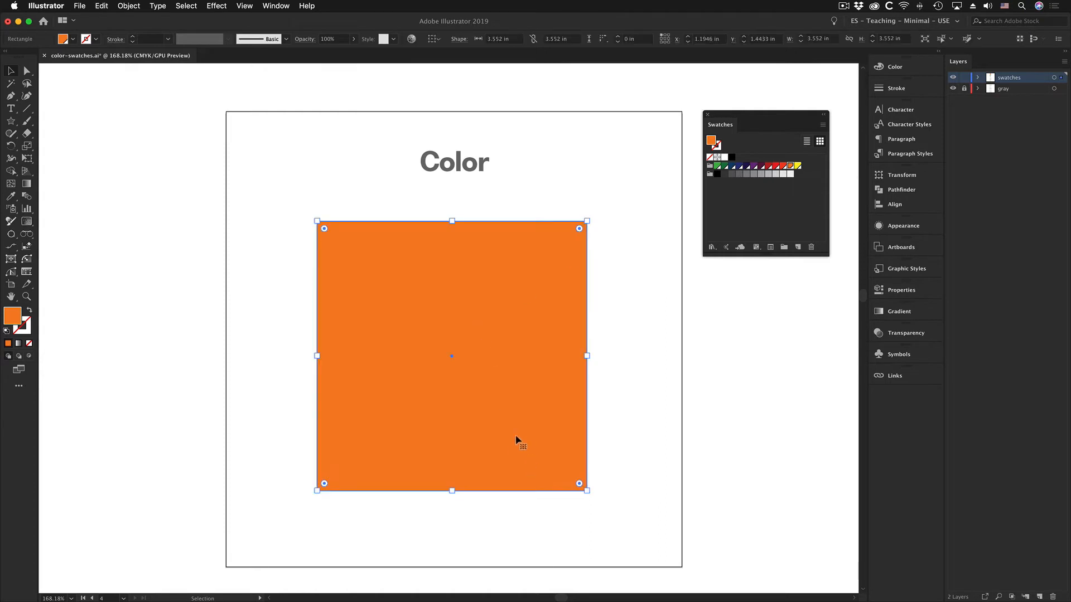
Step: On the Shades & Tints artboard, ungroup the orange and black bars in the SHADE column
{"action": "left_click_drag", "start_coordinate": [488, 552], "coordinate": [524, 170]}
{"action": "left_click_drag", "start_coordinate": [512, 419], "coordinate": [481, 250]}
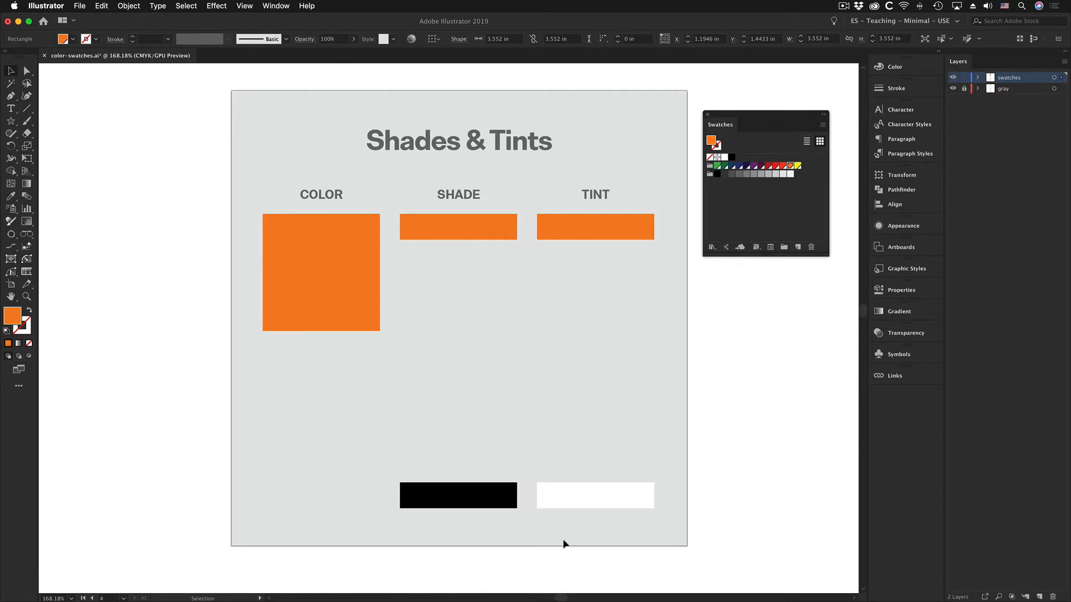
{"action": "left_click", "coordinate": [580, 496]}
{"action": "left_click", "coordinate": [485, 502]}
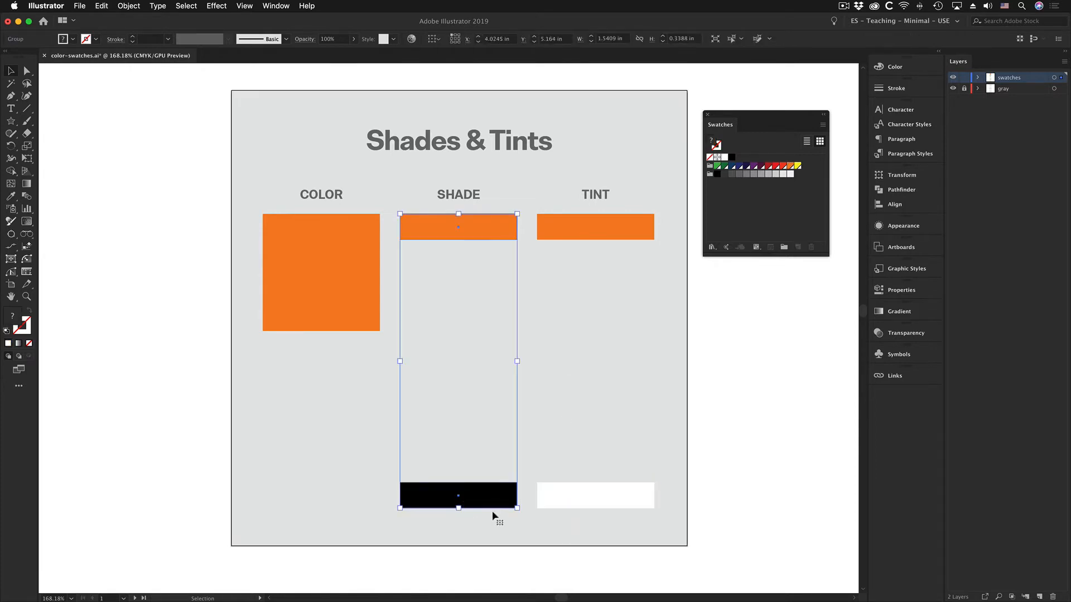
{"action": "left_click", "coordinate": [571, 498]}
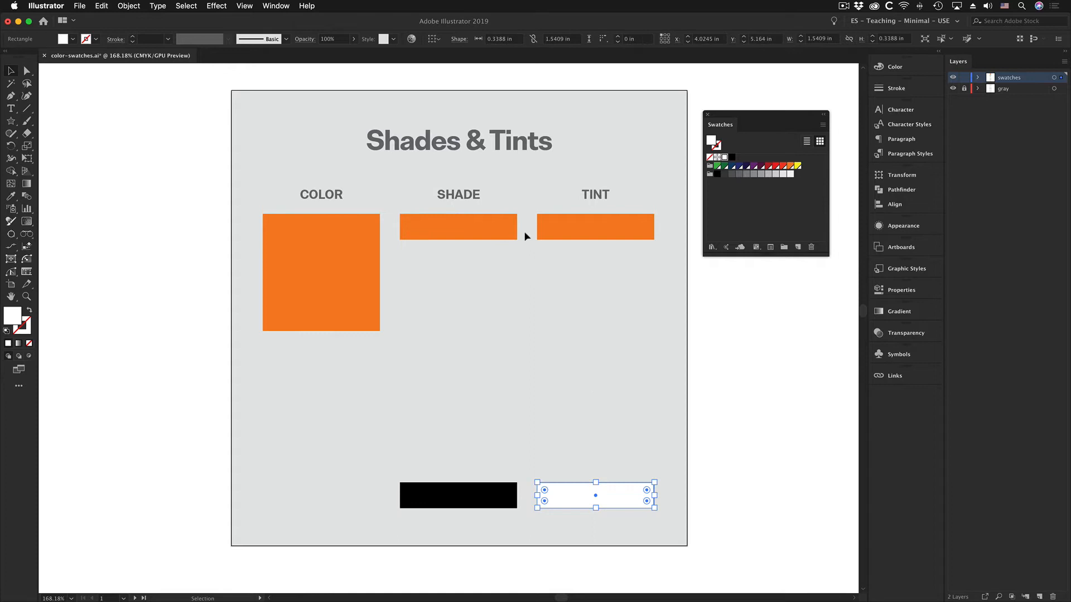
{"action": "left_click", "coordinate": [554, 235]}
{"action": "left_click", "coordinate": [437, 230]}
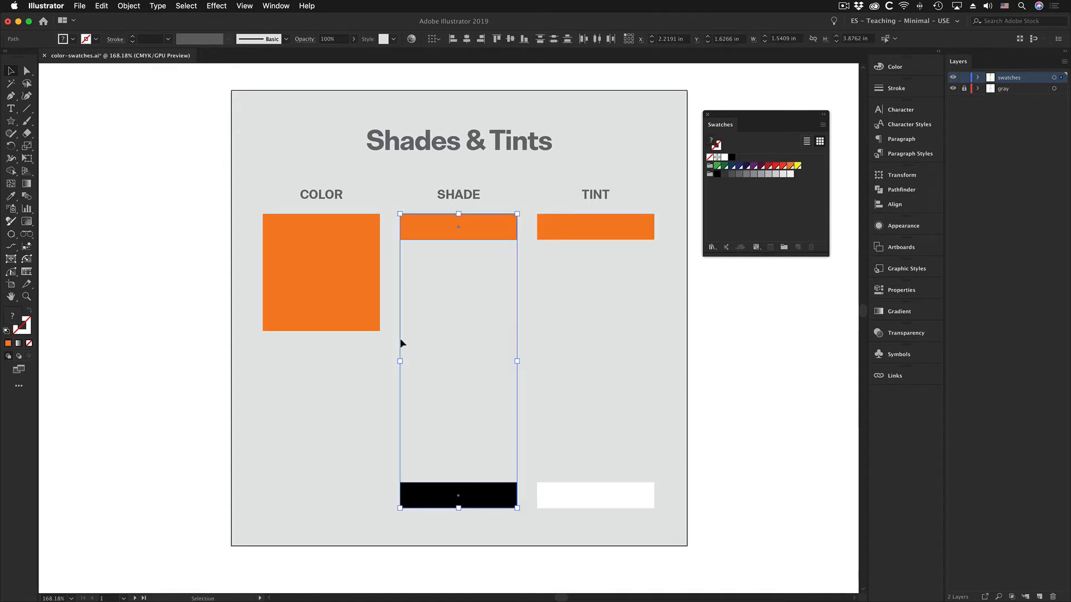
{"action": "left_click", "coordinate": [792, 361]}
{"action": "left_click", "coordinate": [490, 229]}
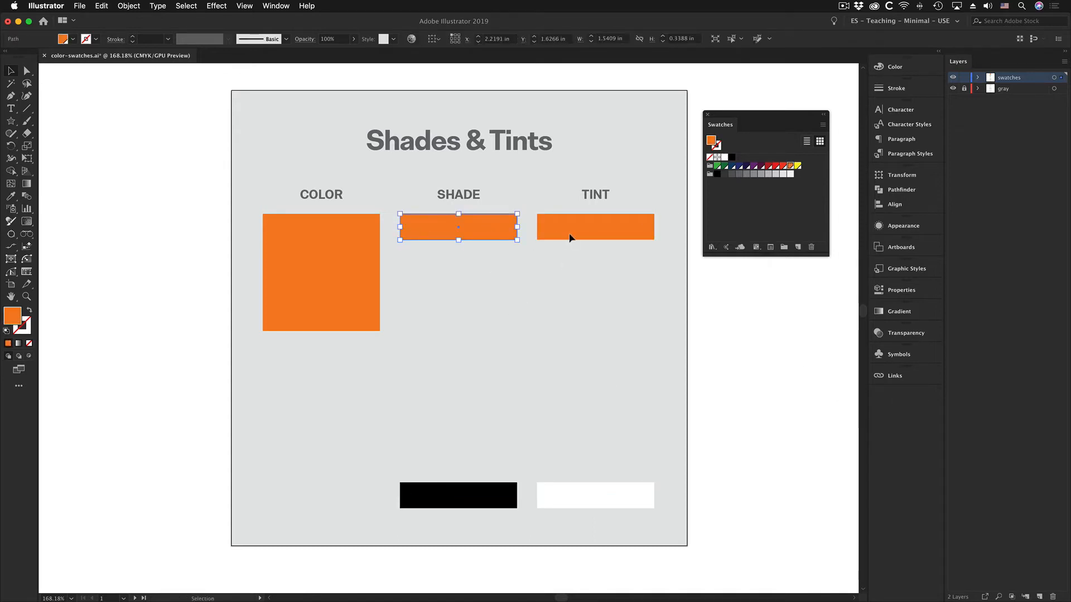
Step: Examine the fill colors of the orange, black and white bars in the SHADE and TINT columns one by one
{"action": "left_click", "coordinate": [570, 233]}
{"action": "left_click", "coordinate": [574, 491]}
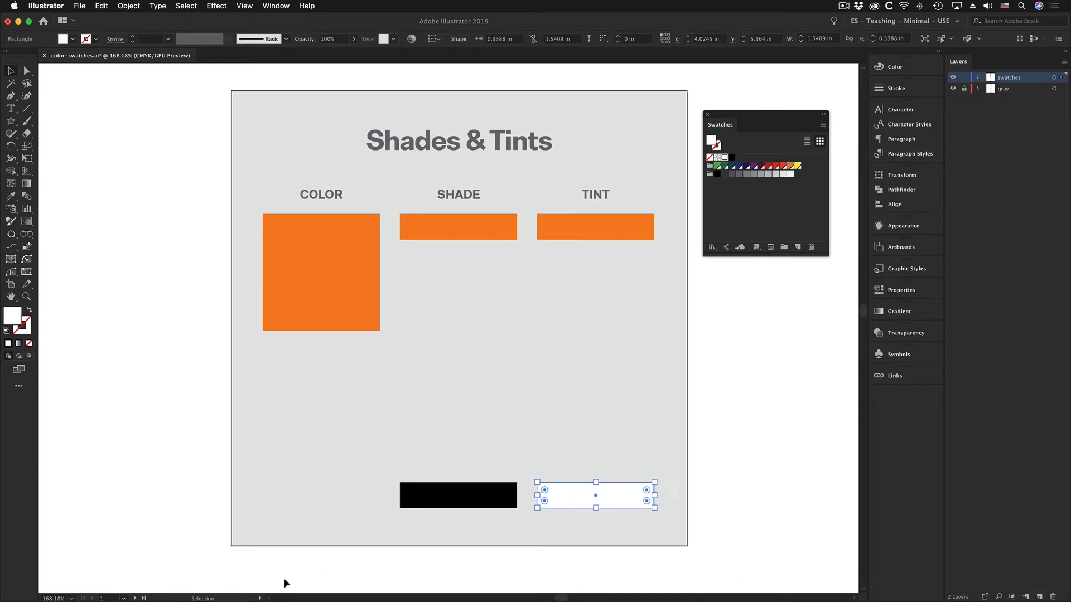
{"action": "left_click", "coordinate": [492, 499]}
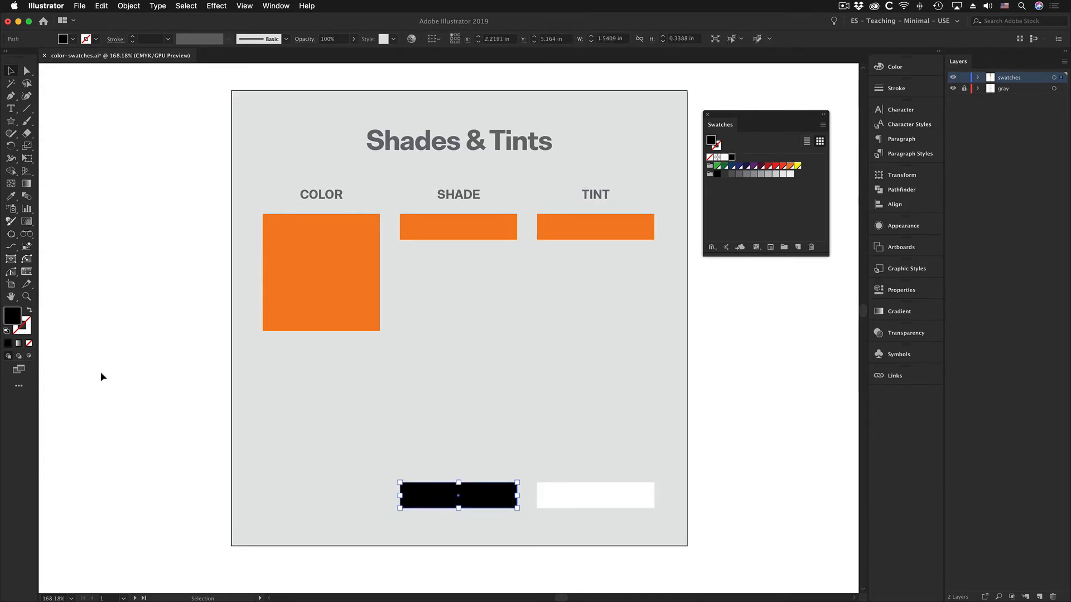
{"action": "left_click", "coordinate": [475, 227]}
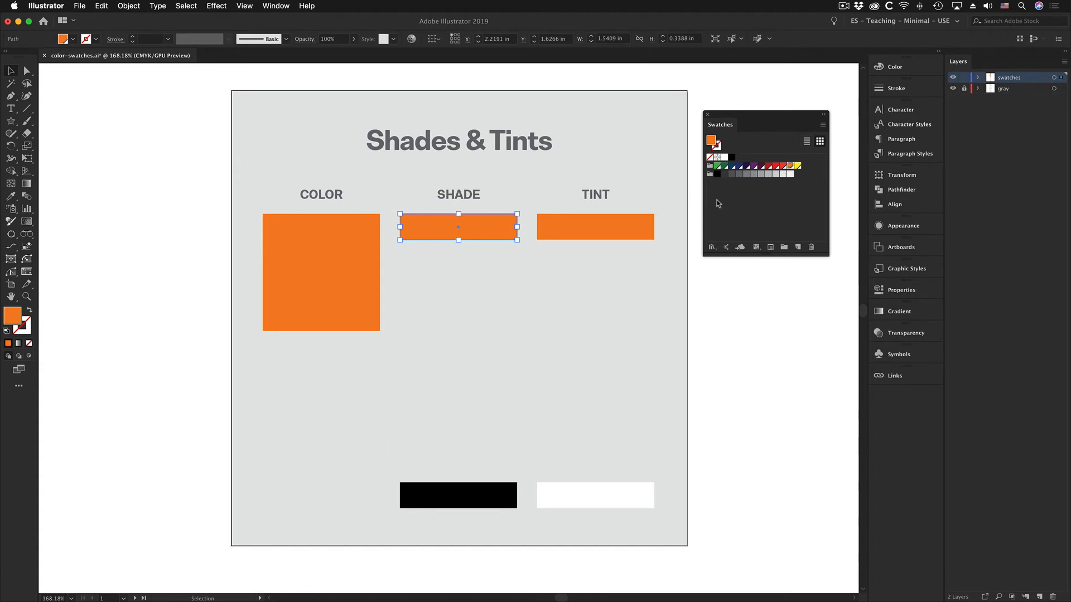
{"action": "left_click", "coordinate": [453, 498]}
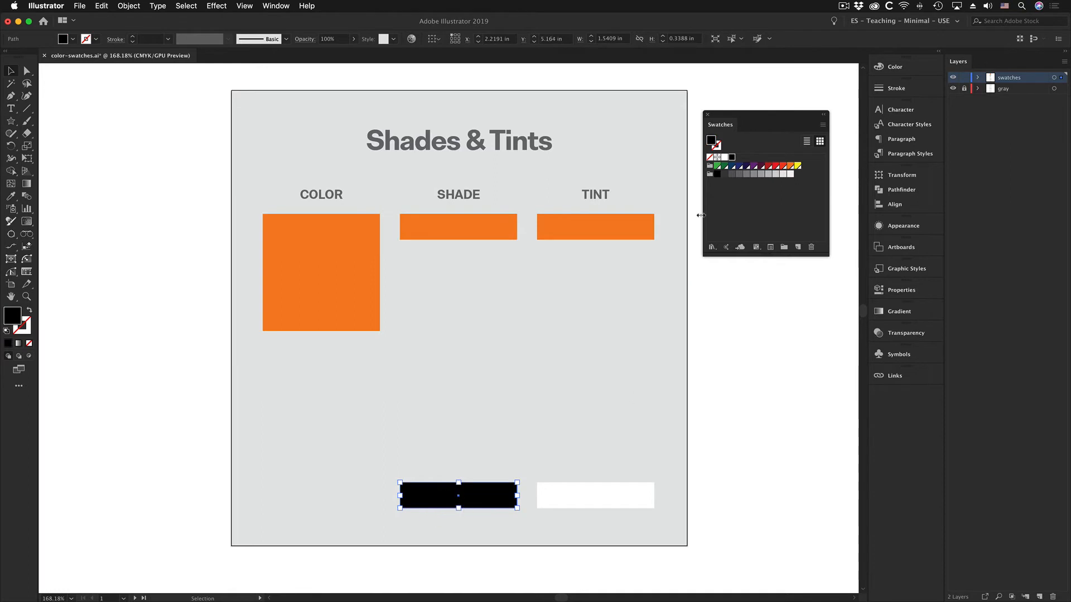
{"action": "left_click", "coordinate": [608, 228]}
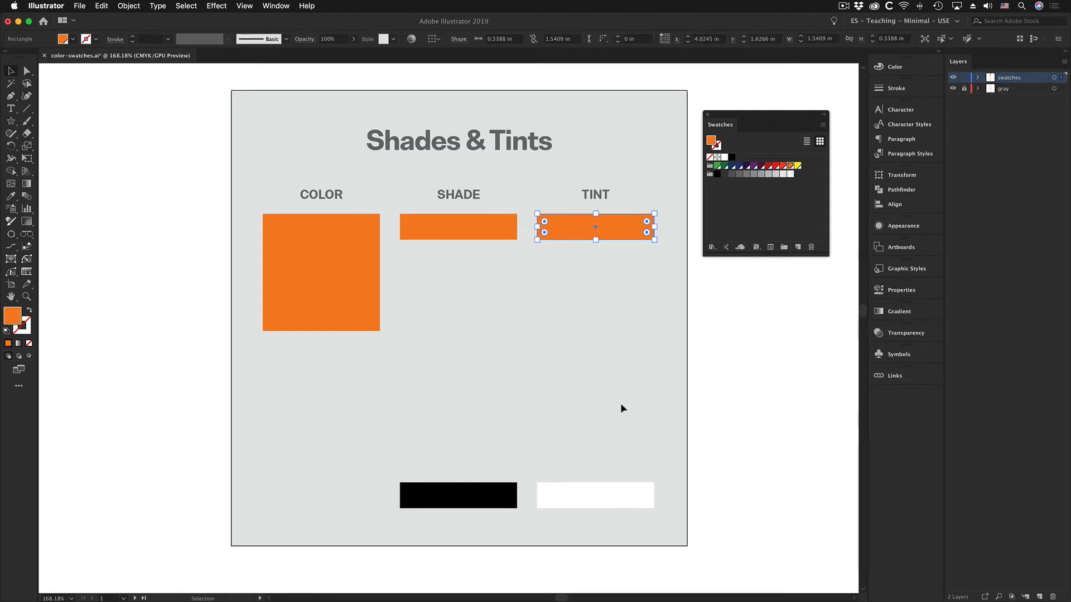
{"action": "left_click", "coordinate": [606, 495]}
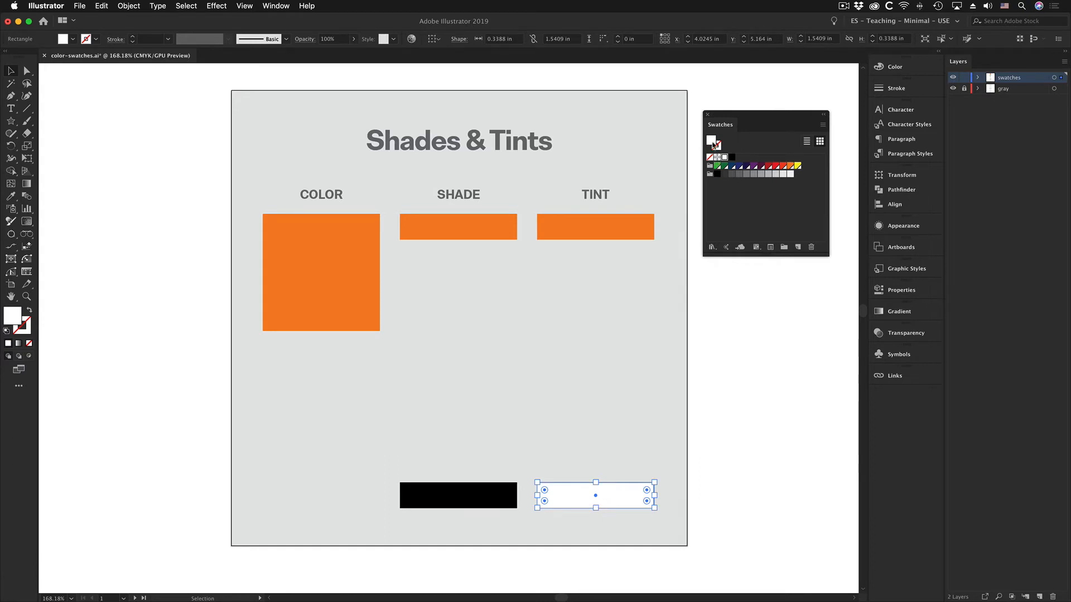
{"action": "left_click", "coordinate": [712, 368]}
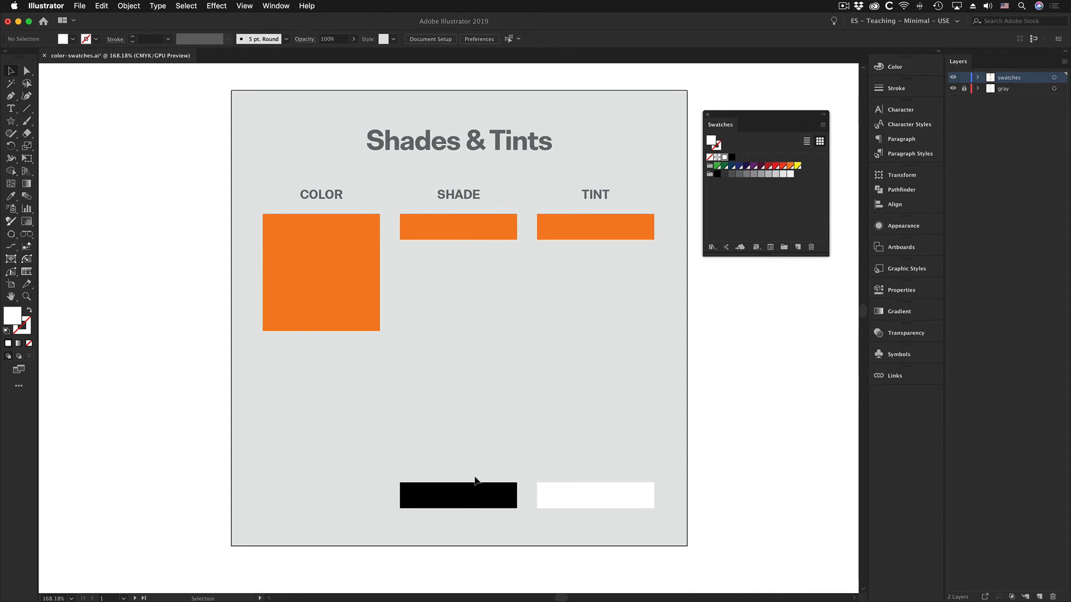
Step: Set the blend spacing for the orange and black bars in the SHADE column to 8 specified steps
{"action": "left_click", "coordinate": [429, 228]}
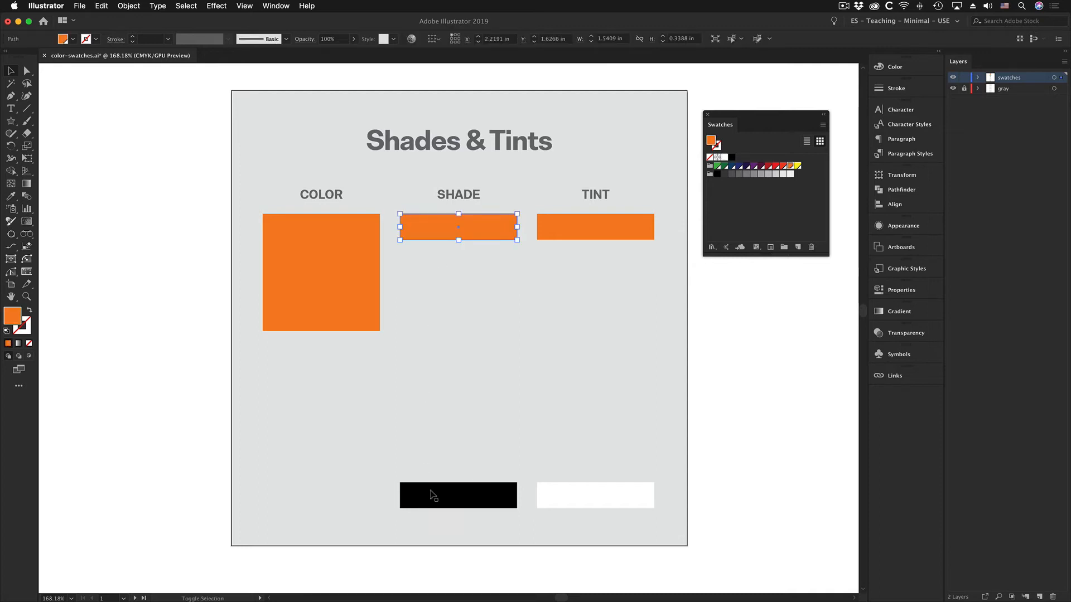
{"action": "left_click", "coordinate": [433, 495], "text": "shift"}
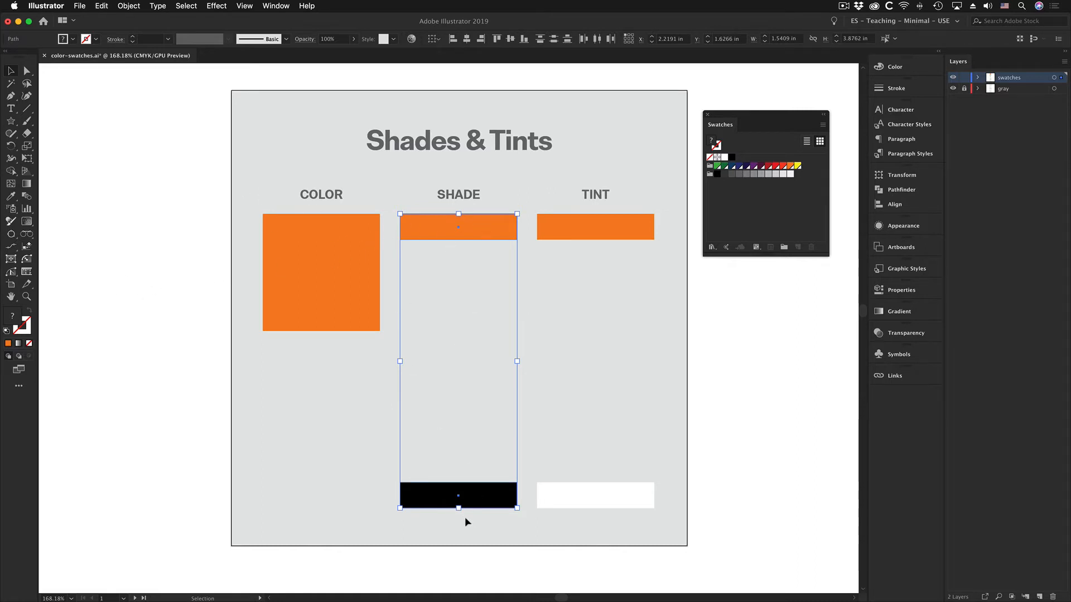
{"action": "left_click", "coordinate": [140, 7]}
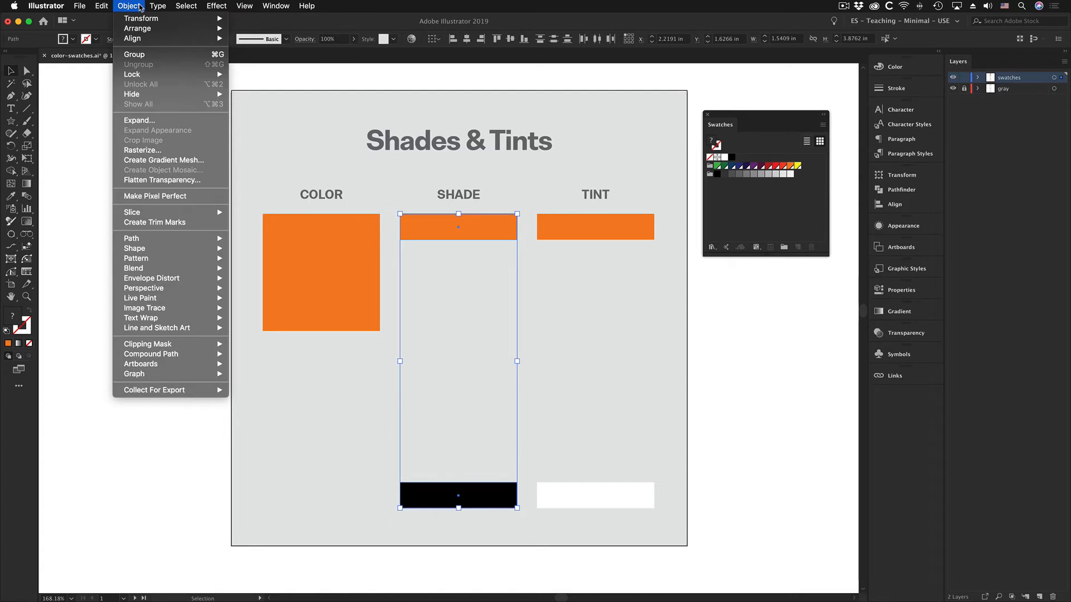
{"action": "mouse_move", "coordinate": [154, 275]}
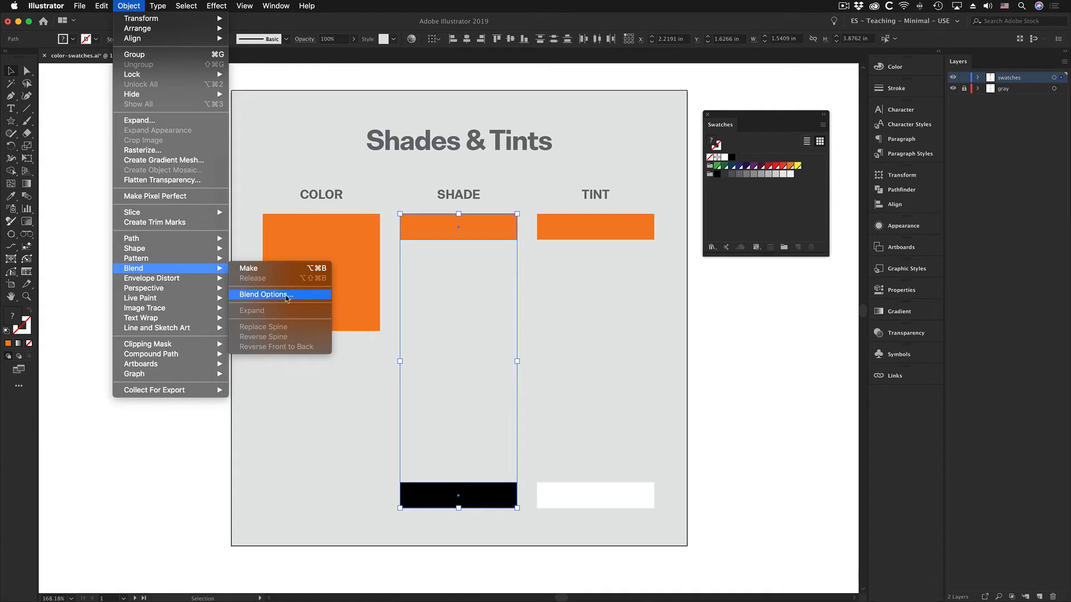
{"action": "left_click", "coordinate": [286, 295]}
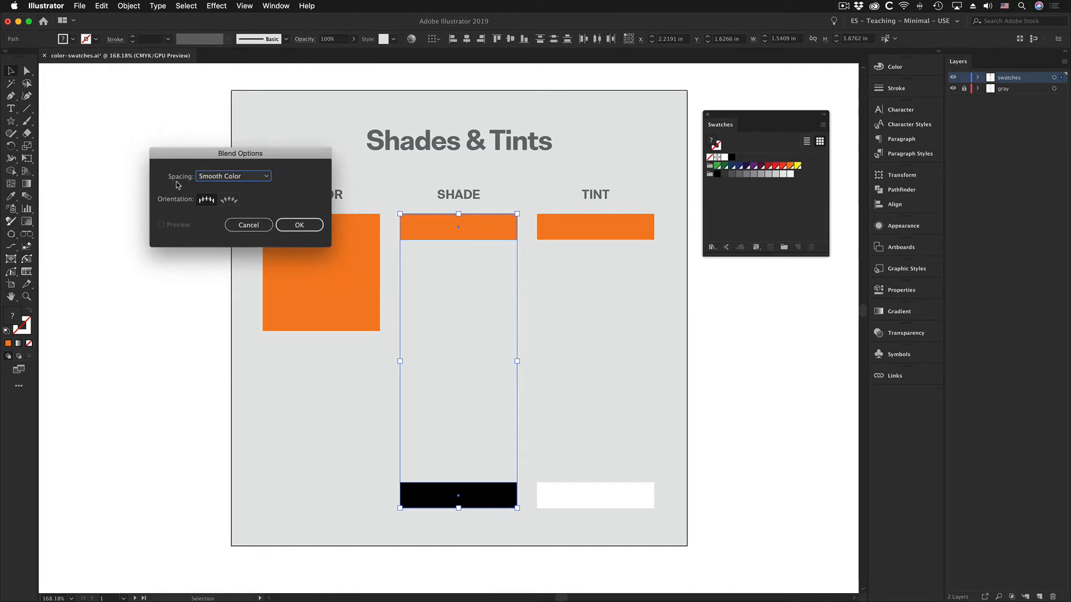
{"action": "left_click", "coordinate": [221, 176]}
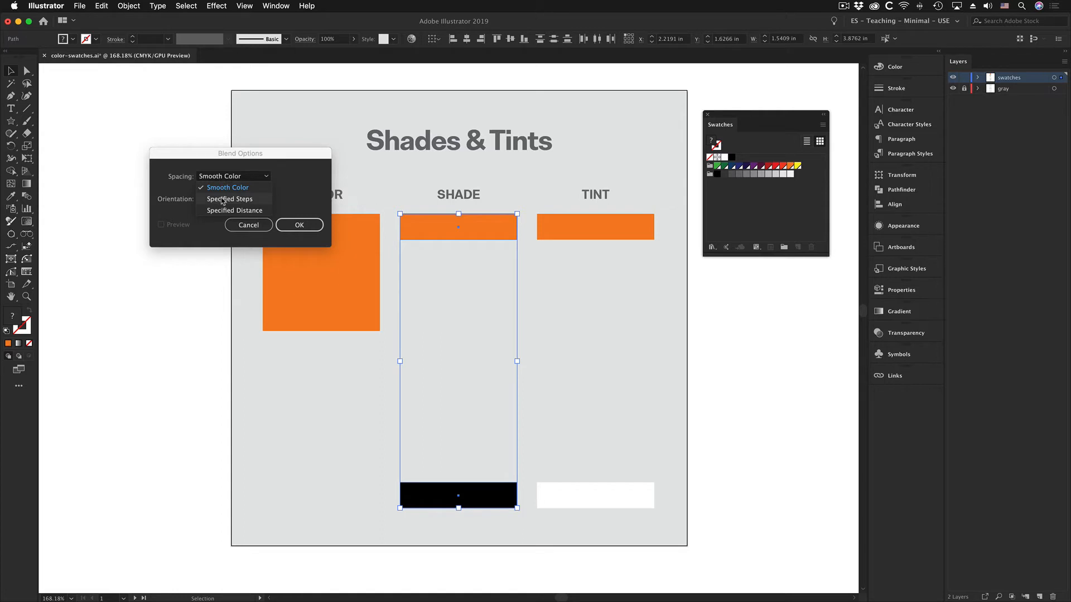
{"action": "left_click", "coordinate": [222, 199]}
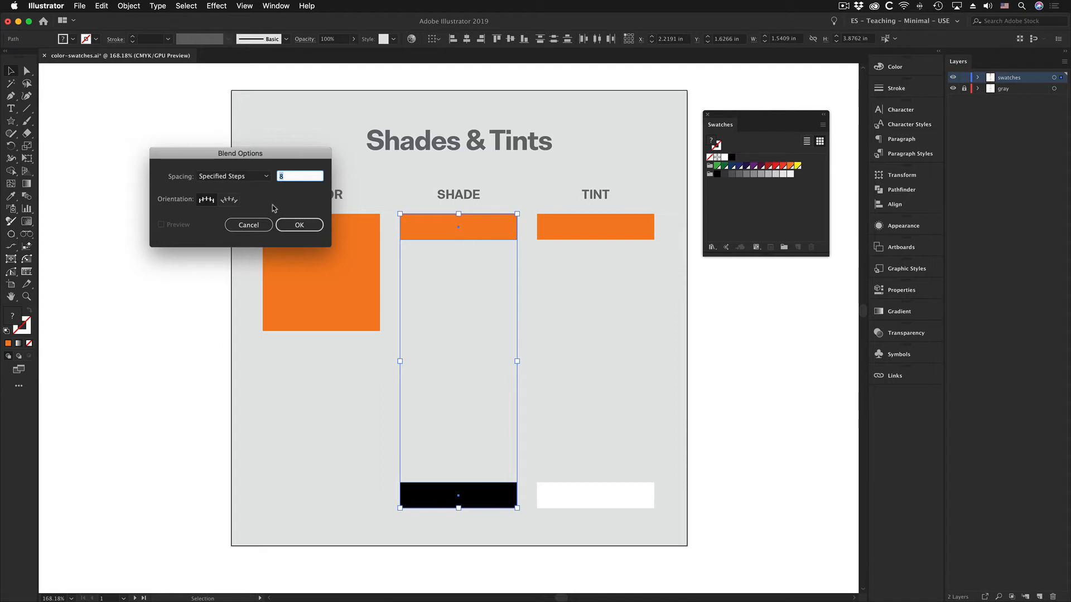
{"action": "double_click", "coordinate": [281, 176]}
{"action": "left_click", "coordinate": [291, 224]}
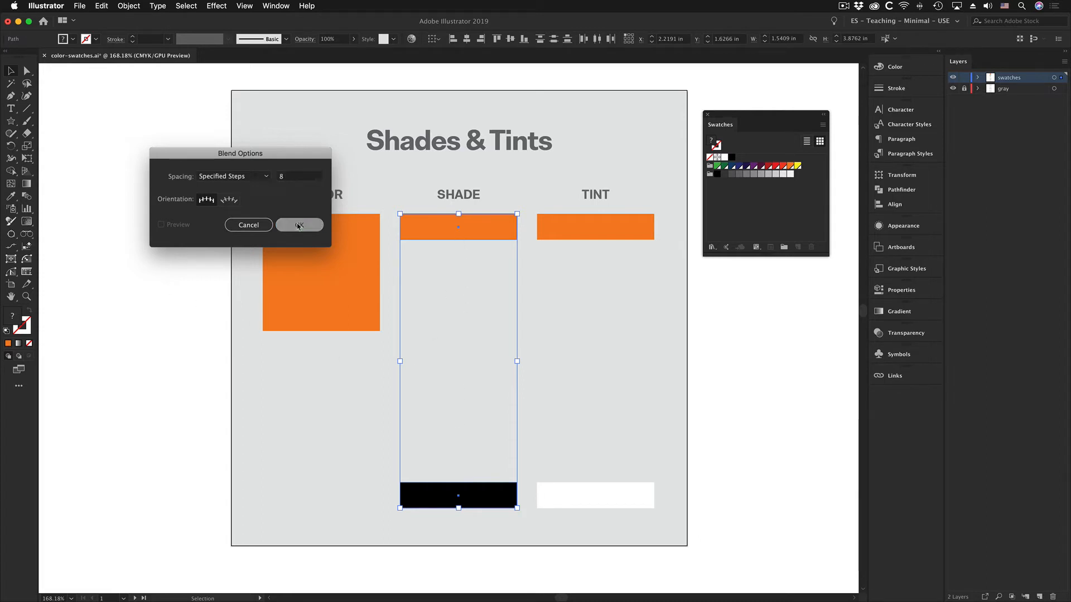
{"action": "left_click", "coordinate": [298, 225]}
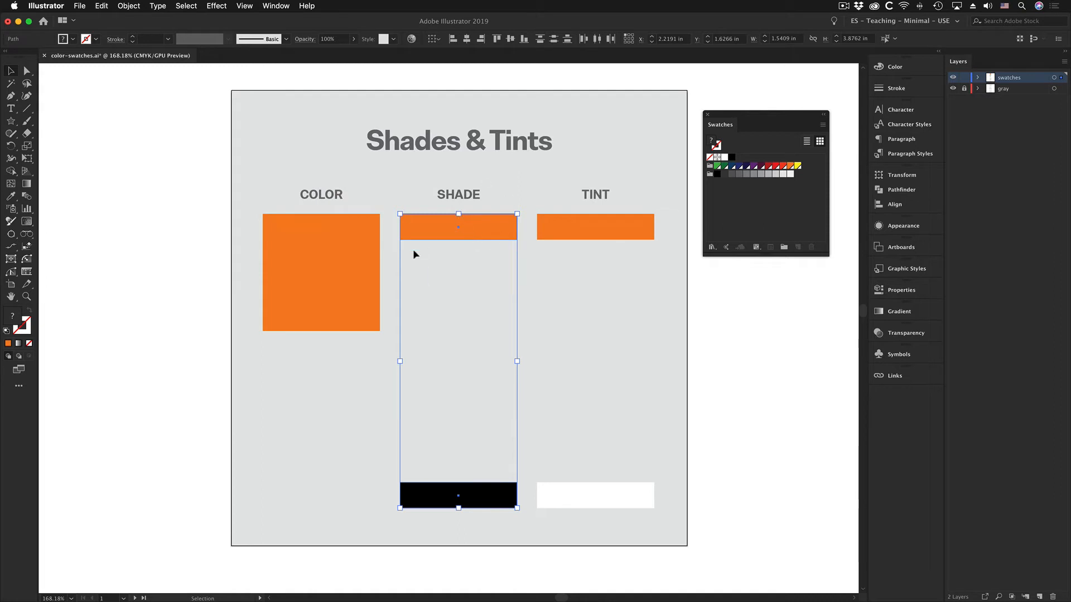
Step: Make a blend from the orange bar to the black bar in the SHADE column
{"action": "left_click", "coordinate": [125, 6]}
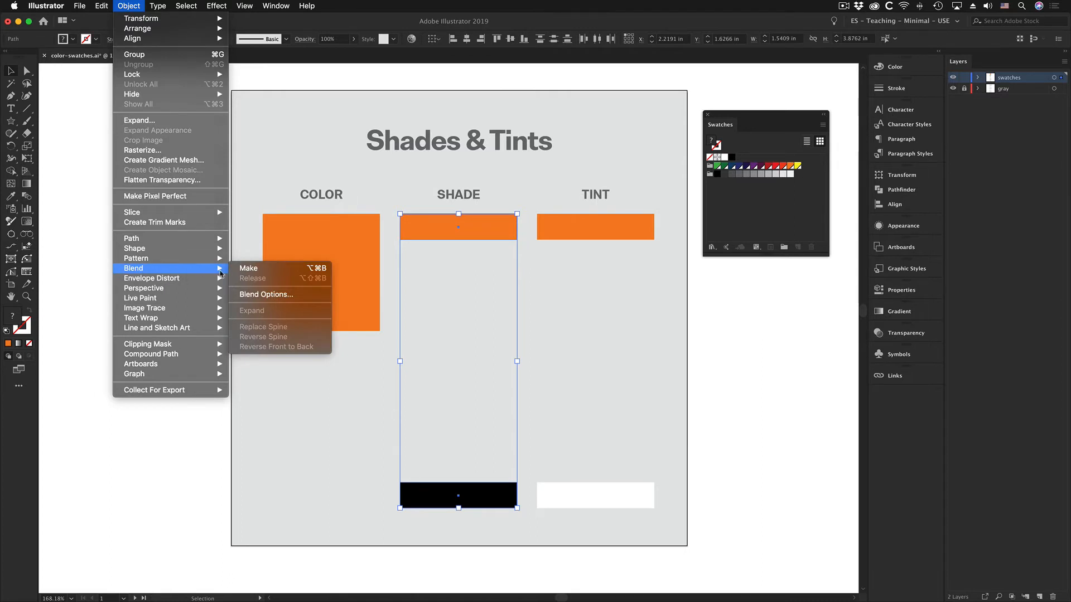
{"action": "left_click", "coordinate": [281, 270]}
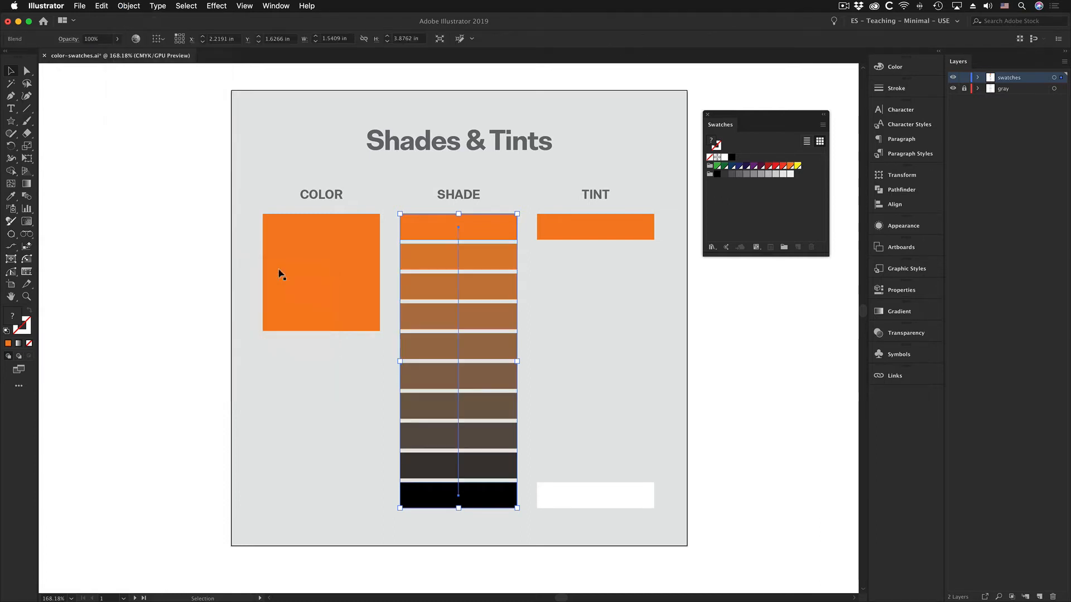
{"action": "left_click", "coordinate": [186, 186]}
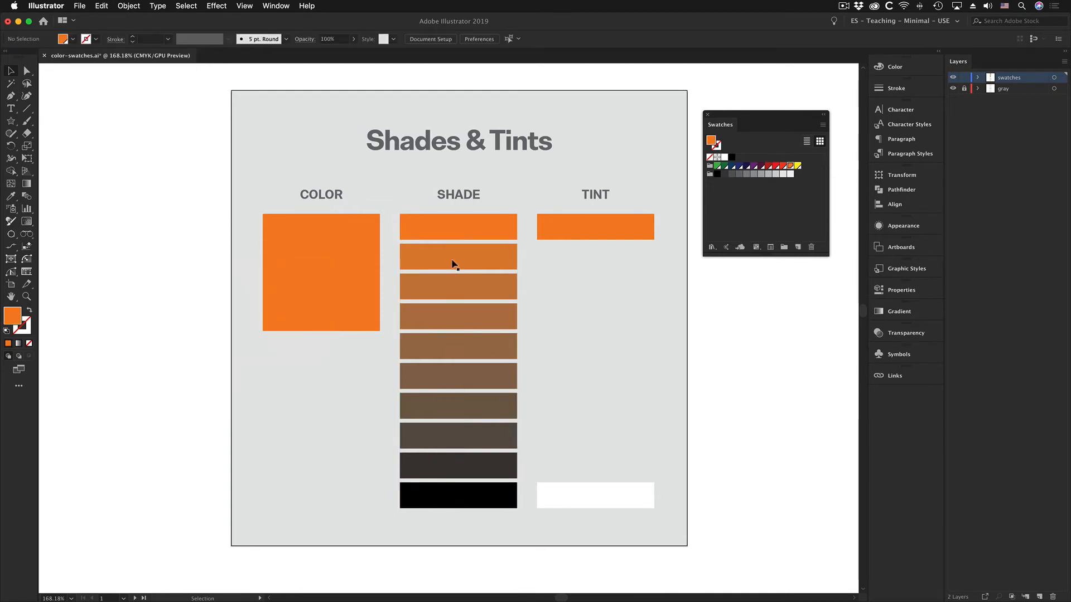
{"action": "left_click", "coordinate": [453, 221]}
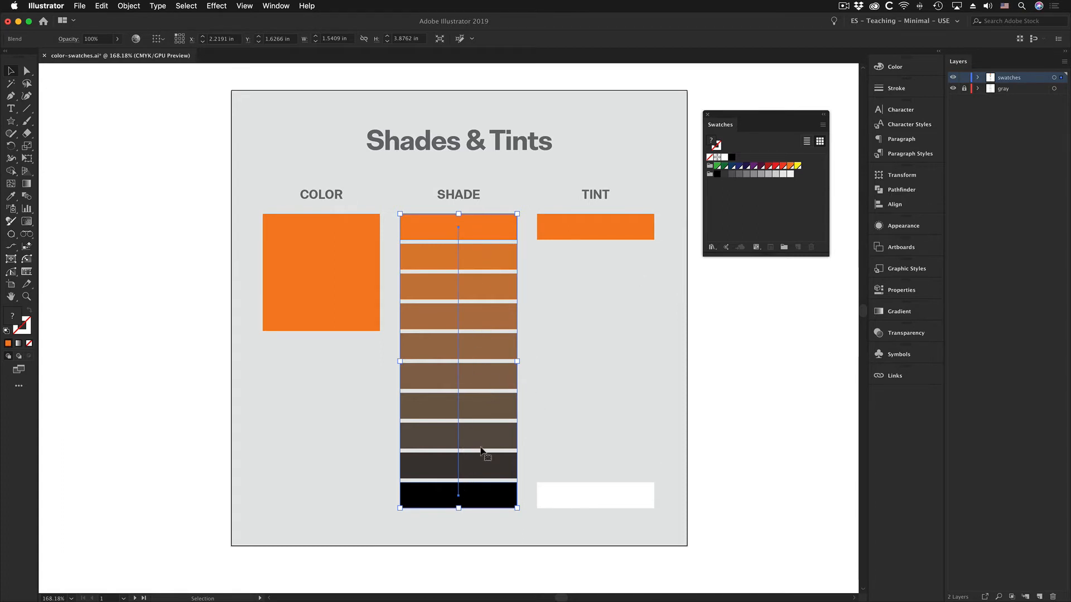
Step: Blend the orange bar with the white bar in the TINT column using the same blend spacing
{"action": "left_click", "coordinate": [580, 229]}
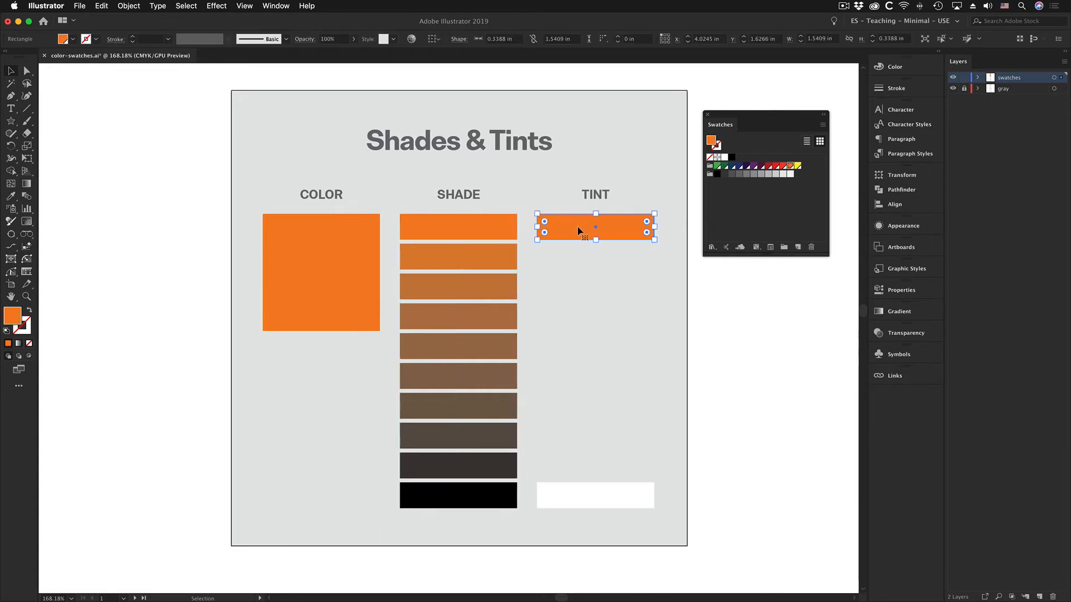
{"action": "left_click", "coordinate": [577, 496], "text": "shift"}
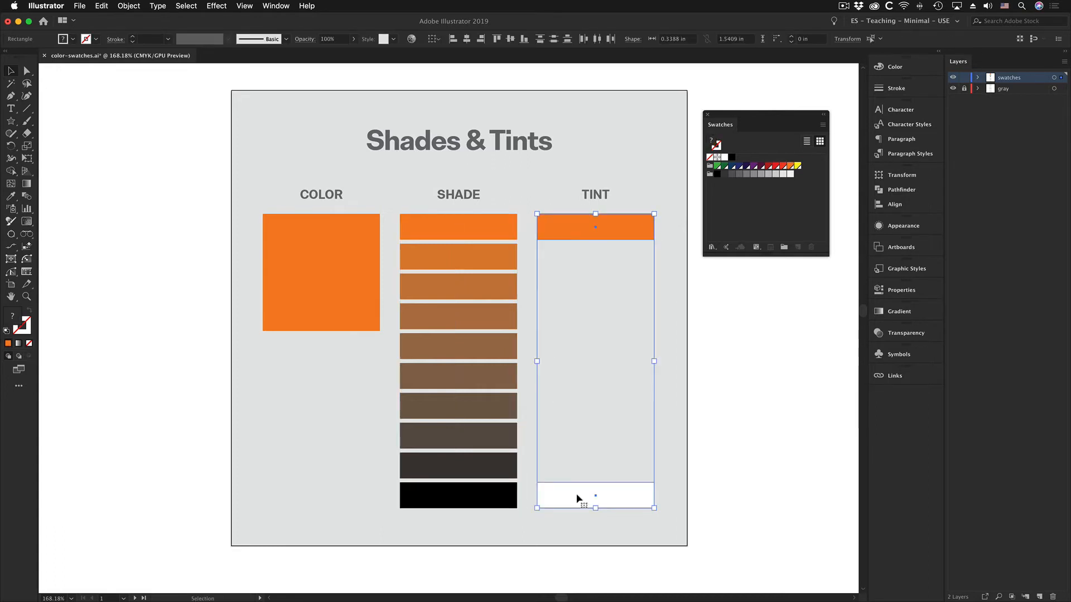
{"action": "left_click", "coordinate": [125, 7]}
{"action": "mouse_move", "coordinate": [189, 268]}
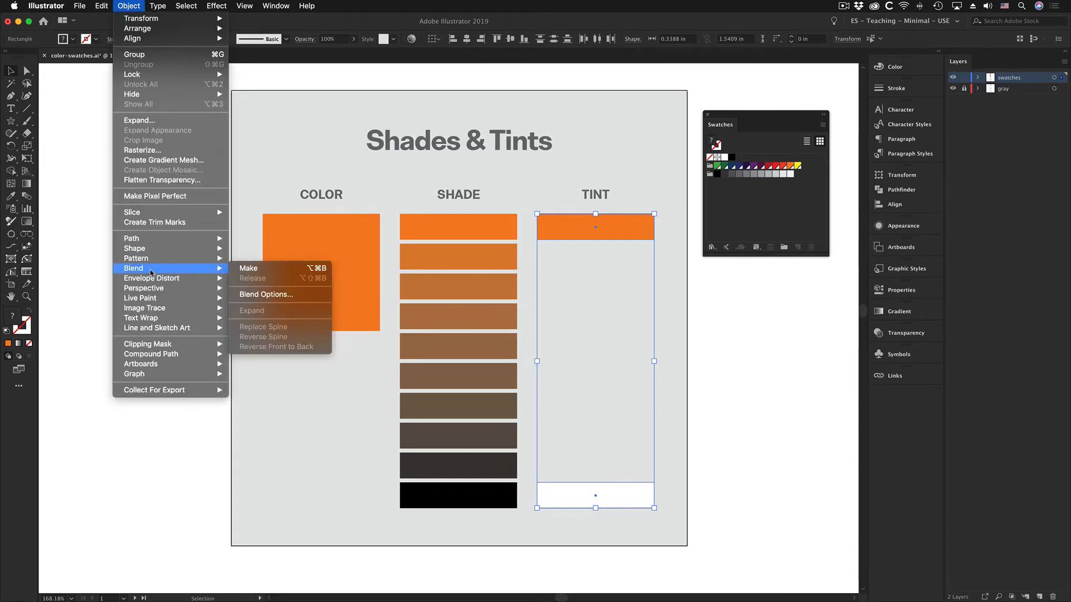
{"action": "left_click", "coordinate": [266, 272]}
{"action": "left_click", "coordinate": [193, 217]}
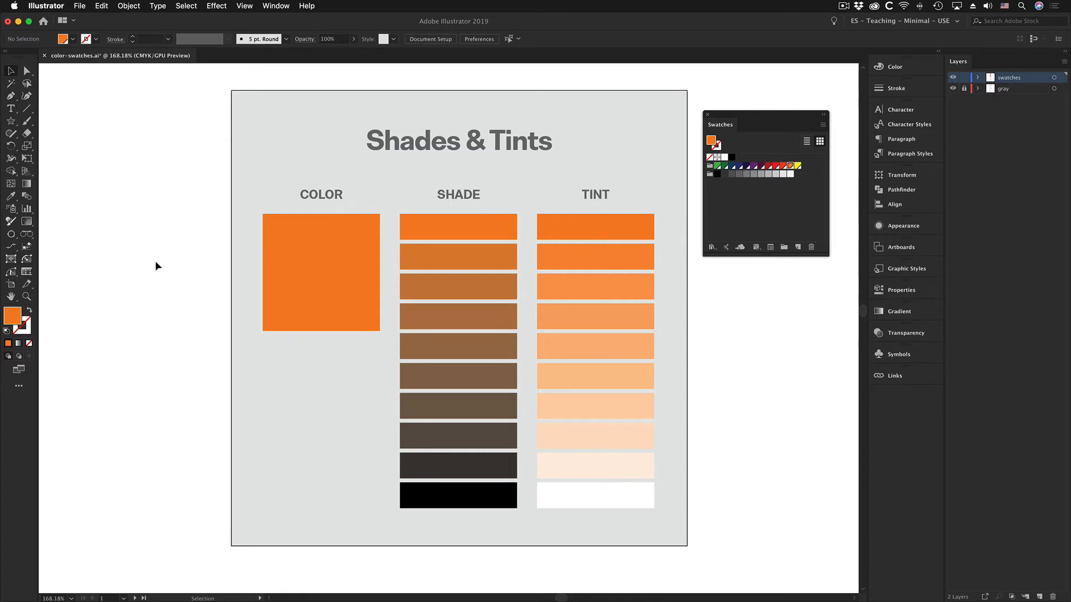
Step: On the Analogous artboard, blend the orange bar with the bright red bar below it
{"action": "key", "text": "space"}
{"action": "left_click_drag", "start_coordinate": [505, 542], "coordinate": [509, 131]}
{"action": "left_click_drag", "start_coordinate": [471, 313], "coordinate": [465, 108]}
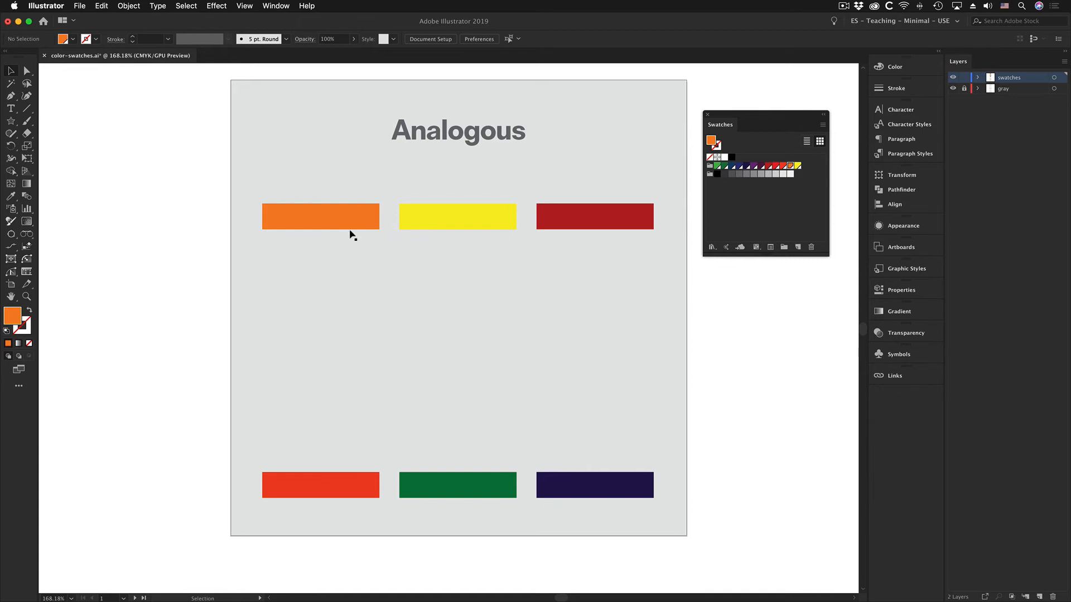
{"action": "left_click", "coordinate": [306, 217]}
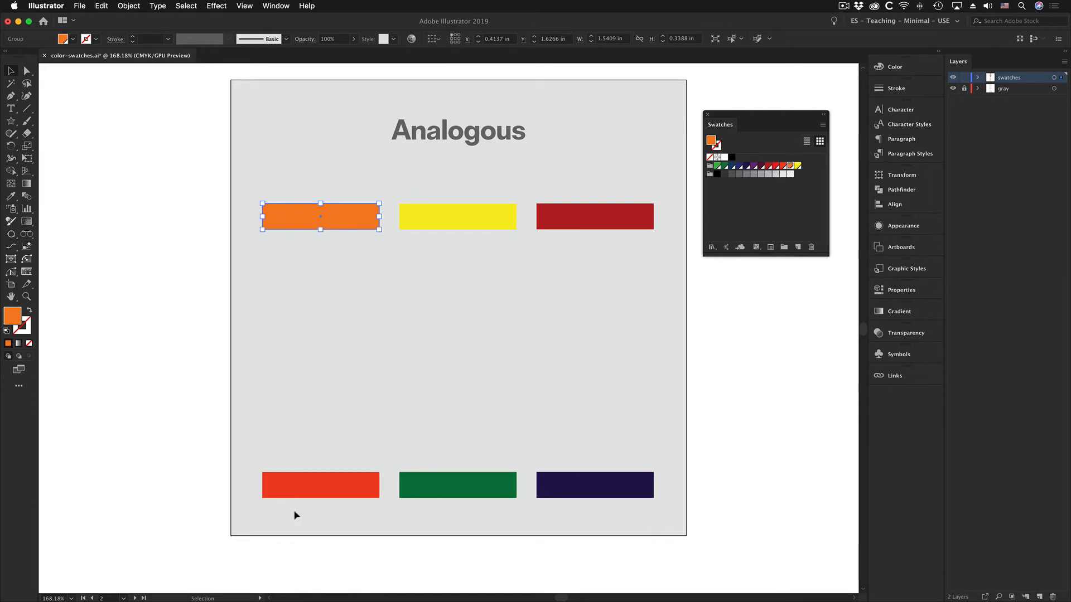
{"action": "left_click", "coordinate": [304, 489], "text": "shift"}
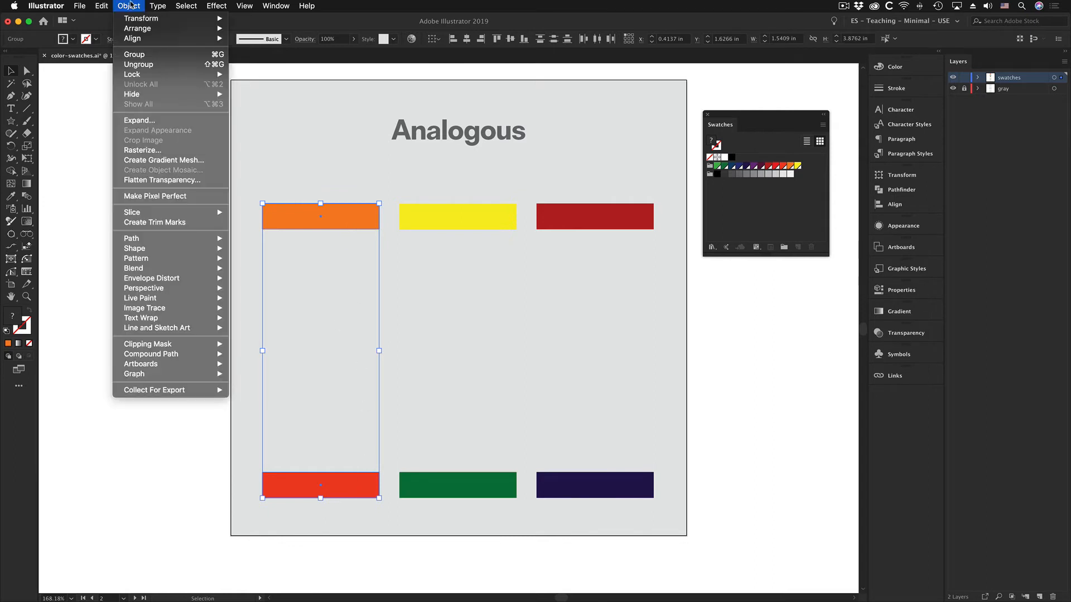
{"action": "left_click", "coordinate": [129, 6]}
{"action": "mouse_move", "coordinate": [162, 270]}
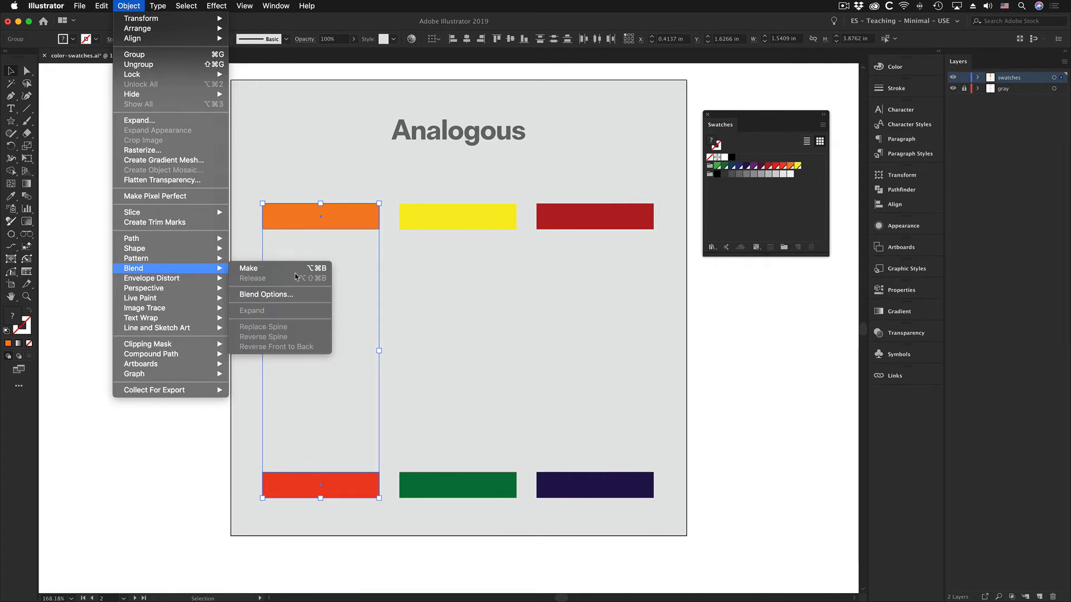
{"action": "left_click", "coordinate": [295, 272]}
{"action": "left_click", "coordinate": [138, 231]}
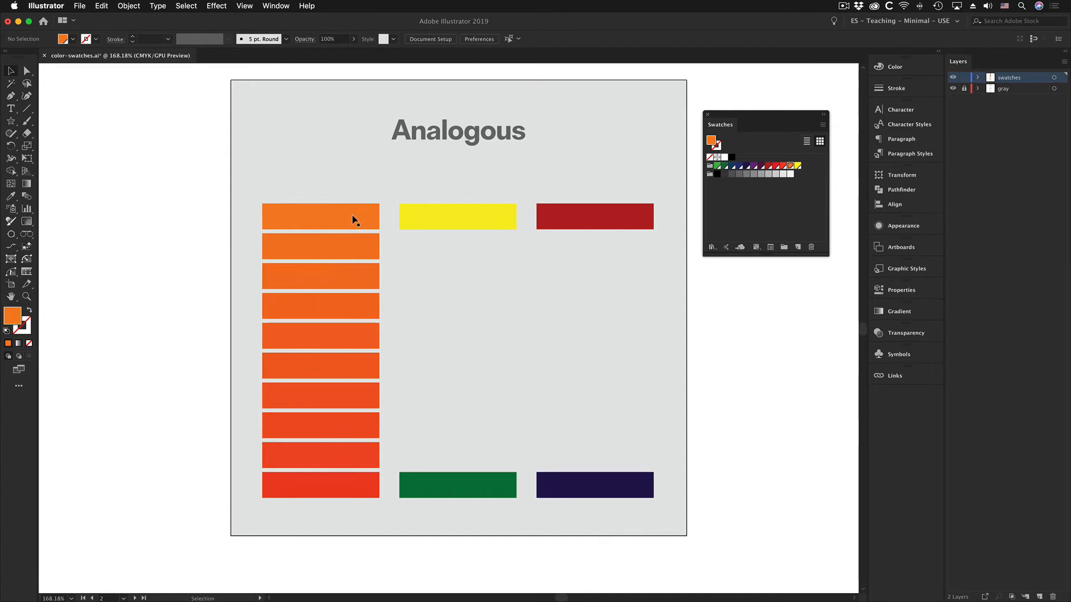
Step: Undo the orange-to-red blend and remake it with 3 specified steps
{"action": "left_click", "coordinate": [102, 5]}
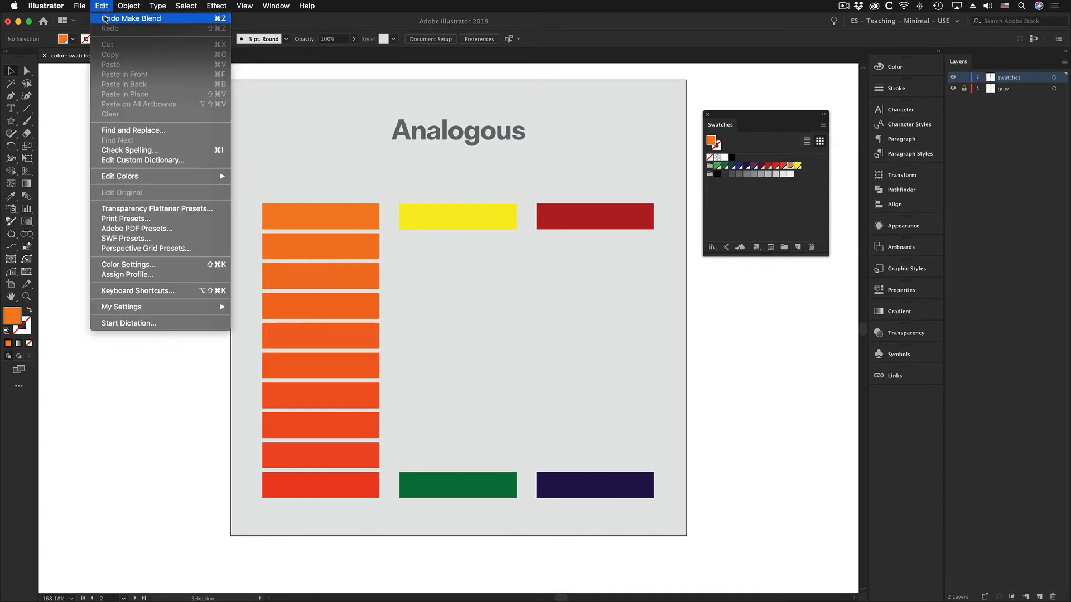
{"action": "left_click", "coordinate": [106, 18]}
{"action": "left_click", "coordinate": [101, 6]}
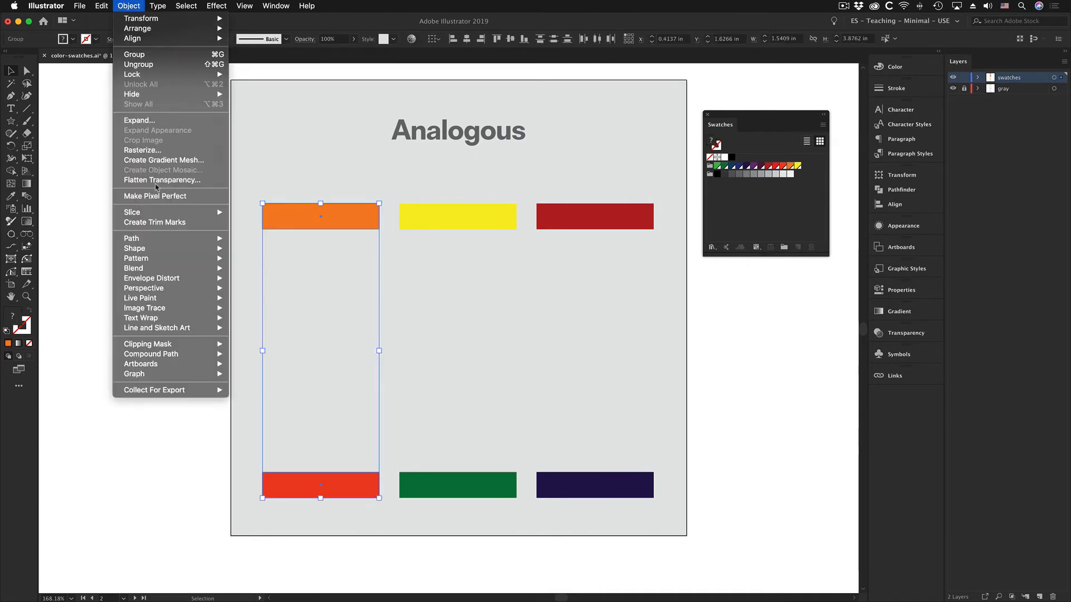
{"action": "mouse_move", "coordinate": [165, 272]}
{"action": "left_click", "coordinate": [268, 295]}
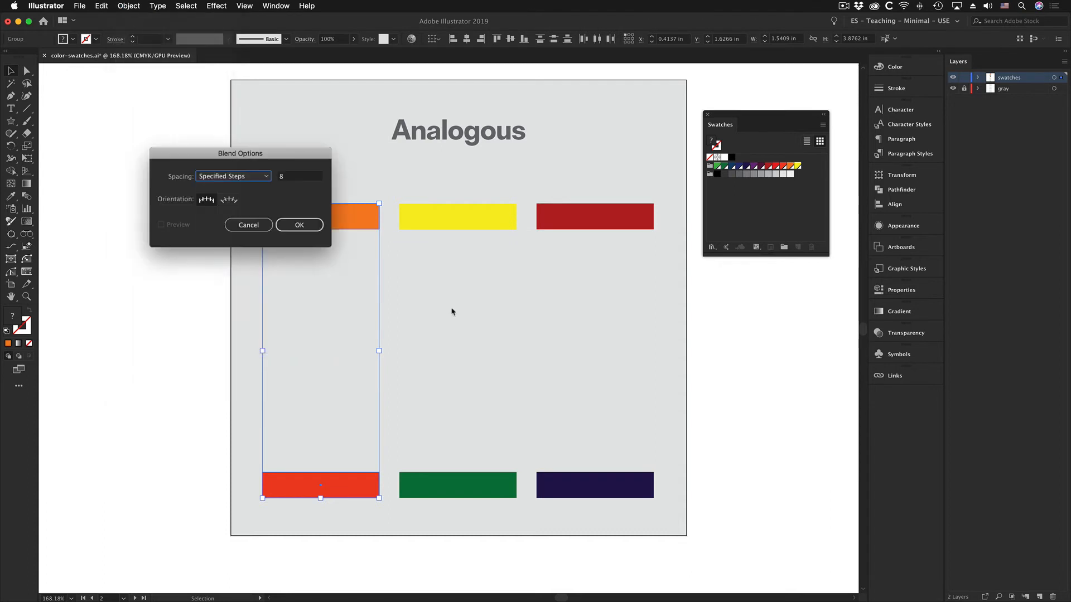
{"action": "key", "text": "Tab"}
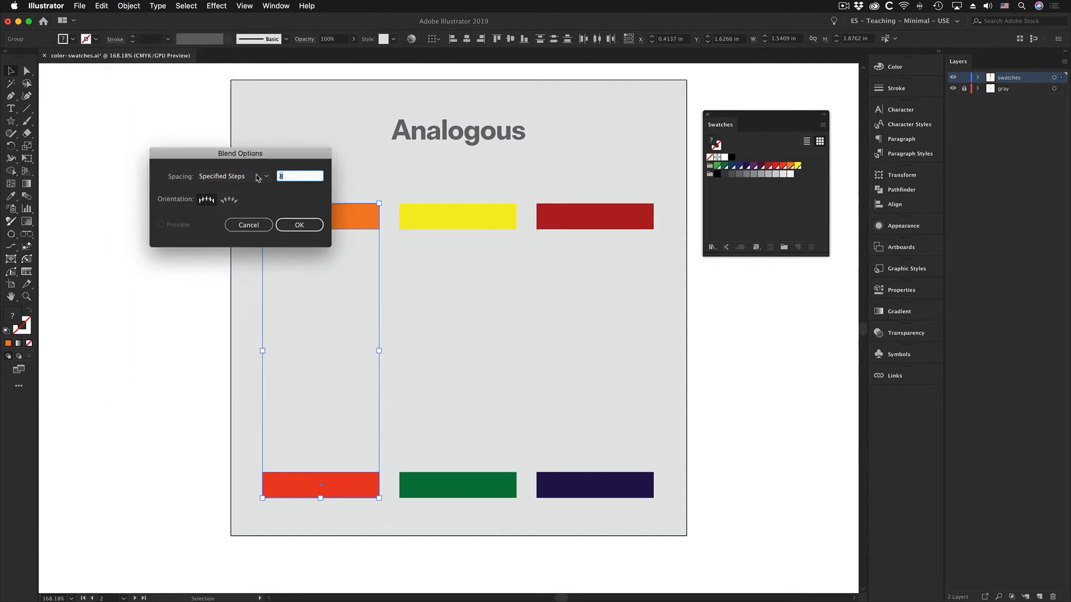
{"action": "type", "text": "3"}
{"action": "left_click", "coordinate": [309, 226]}
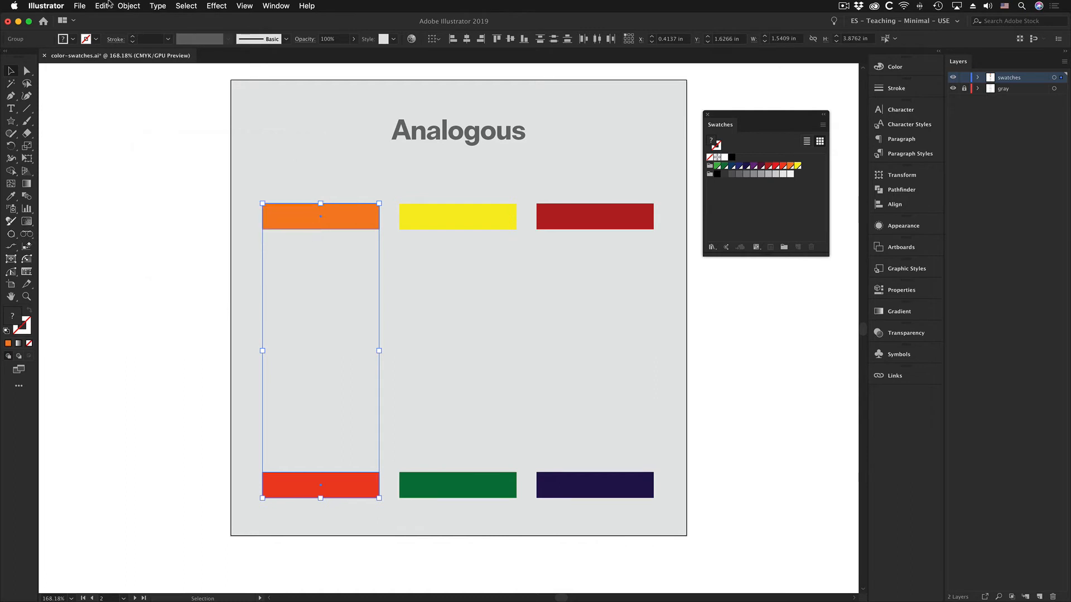
{"action": "left_click", "coordinate": [129, 6]}
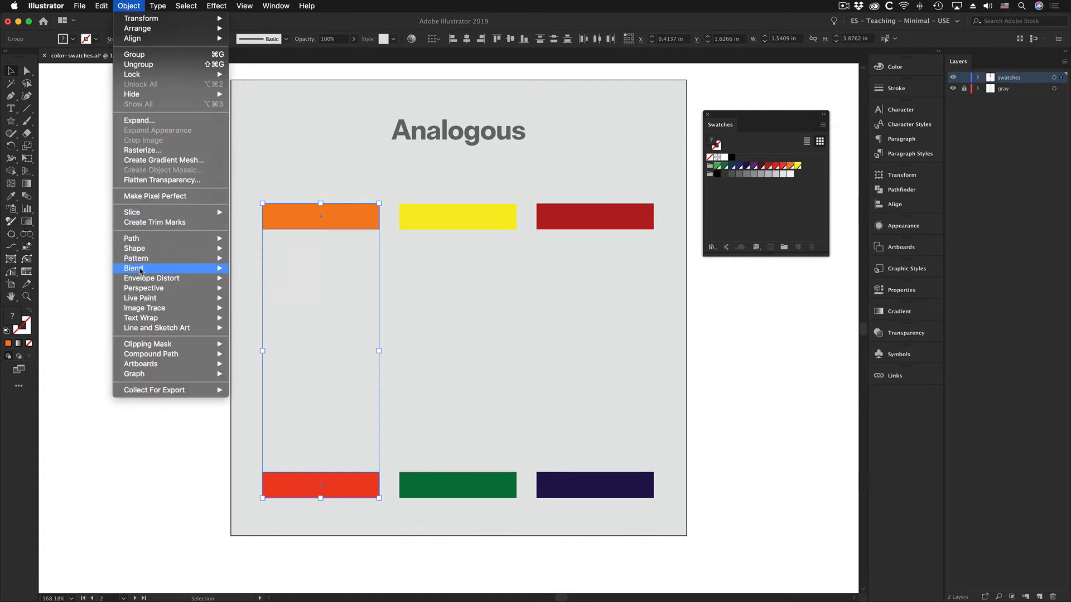
{"action": "mouse_move", "coordinate": [140, 271]}
{"action": "left_click", "coordinate": [278, 269]}
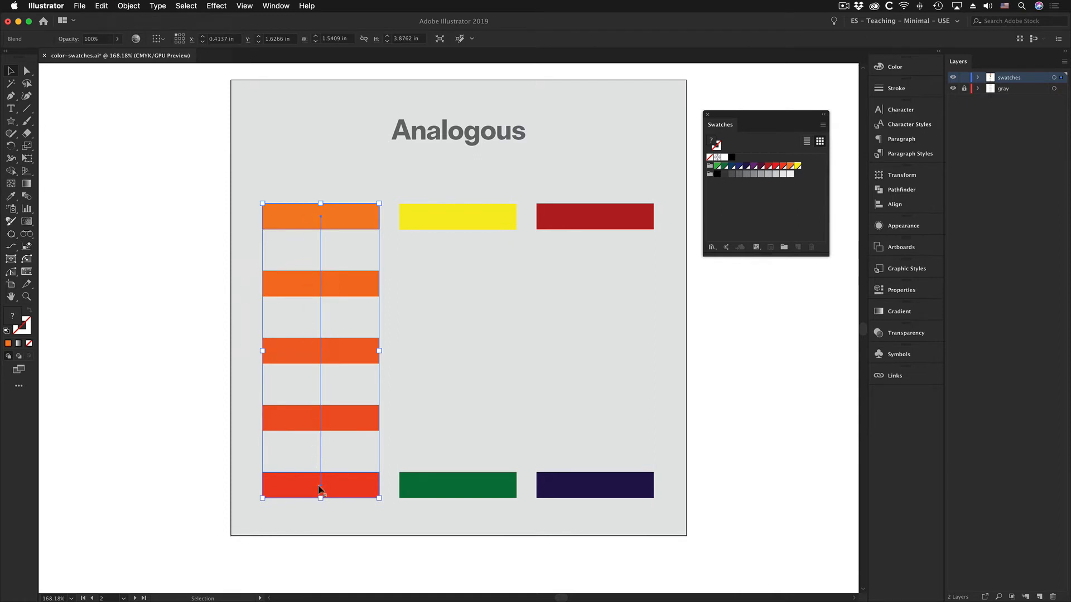
Step: Undo the three-step blend and blend the orange and bright red bars again with 8 specified steps
{"action": "left_click", "coordinate": [104, 5]}
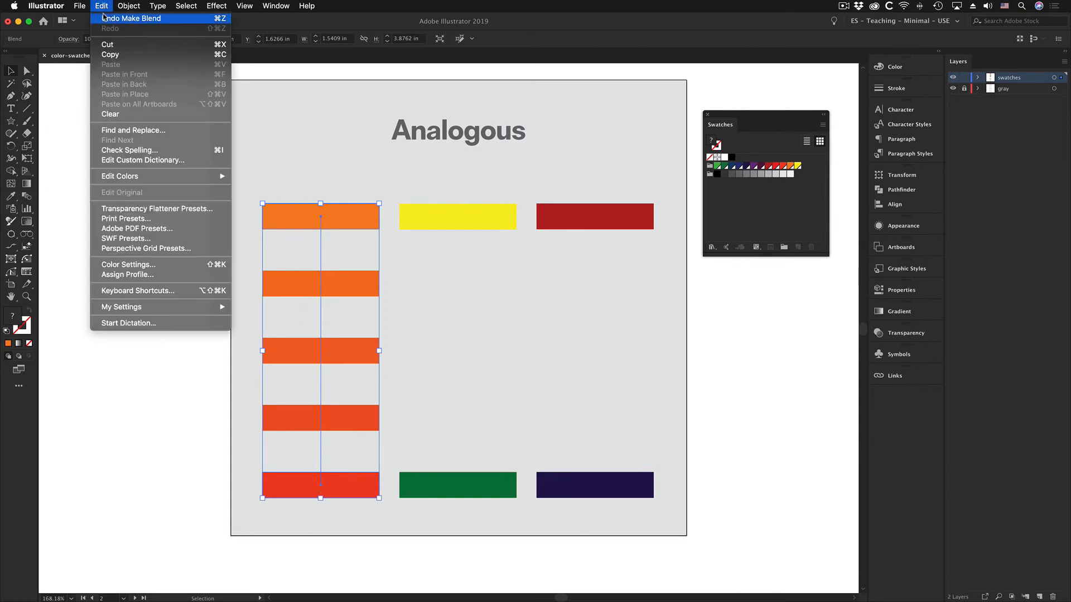
{"action": "left_click", "coordinate": [126, 6]}
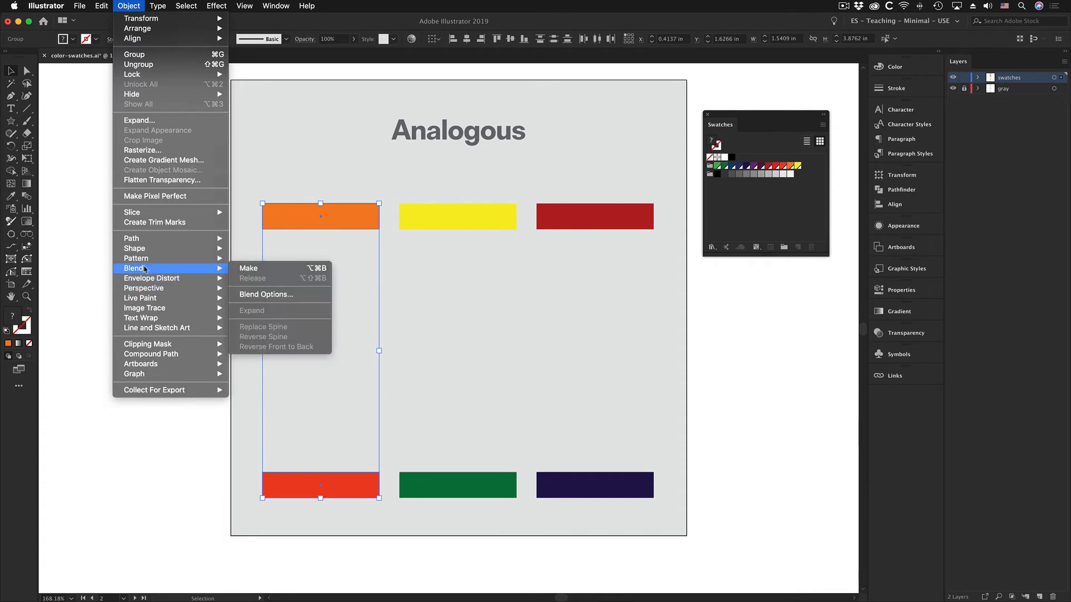
{"action": "mouse_move", "coordinate": [149, 260]}
{"action": "left_click", "coordinate": [267, 295]}
{"action": "key", "text": "Tab"}
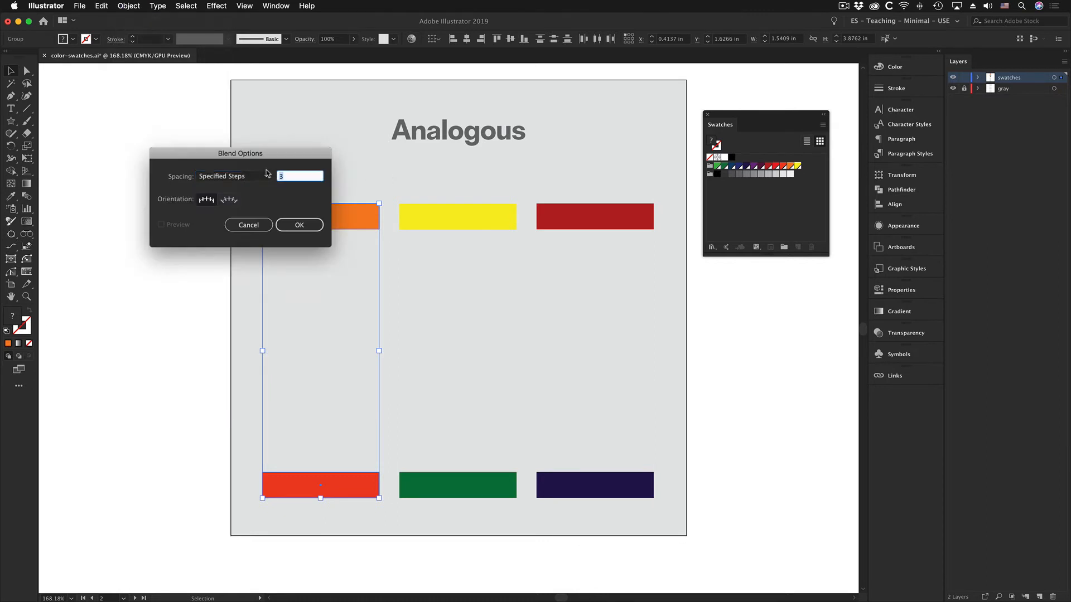
{"action": "type", "text": "8"}
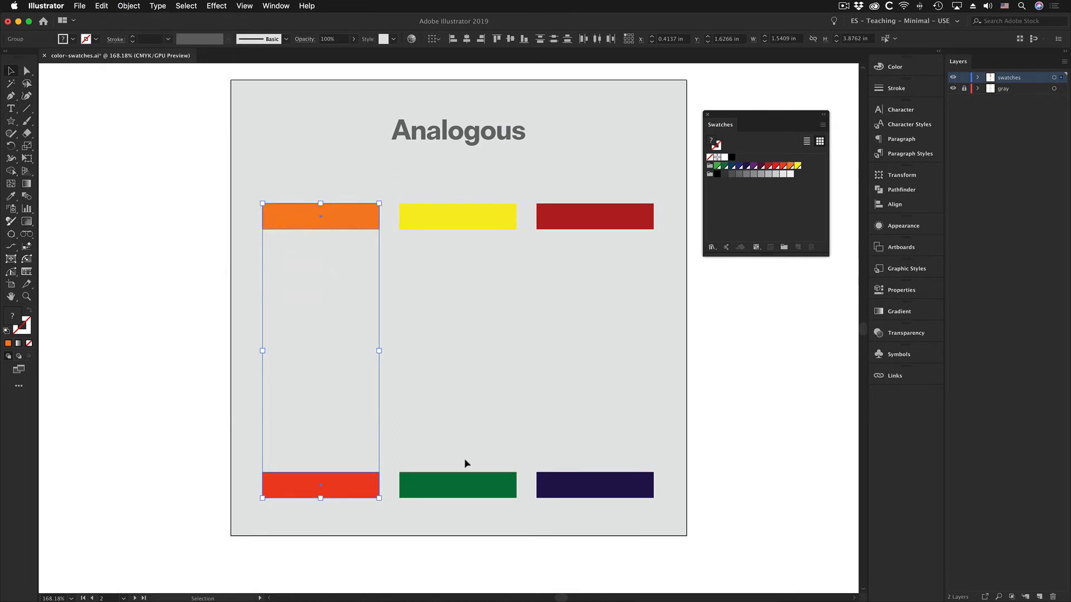
{"action": "left_click", "coordinate": [129, 5]}
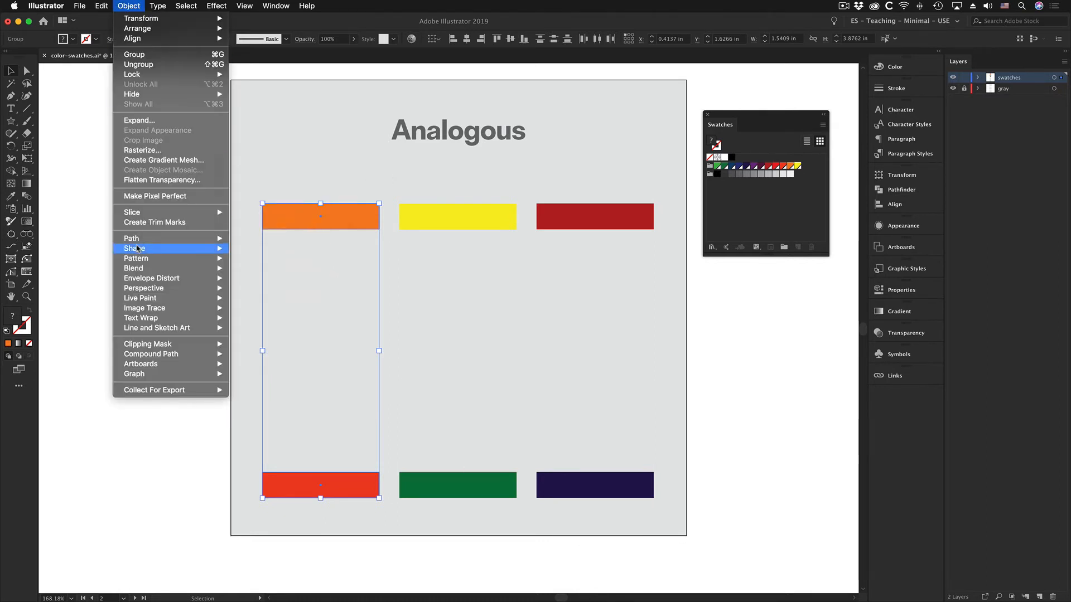
{"action": "mouse_move", "coordinate": [138, 270]}
{"action": "left_click", "coordinate": [260, 270]}
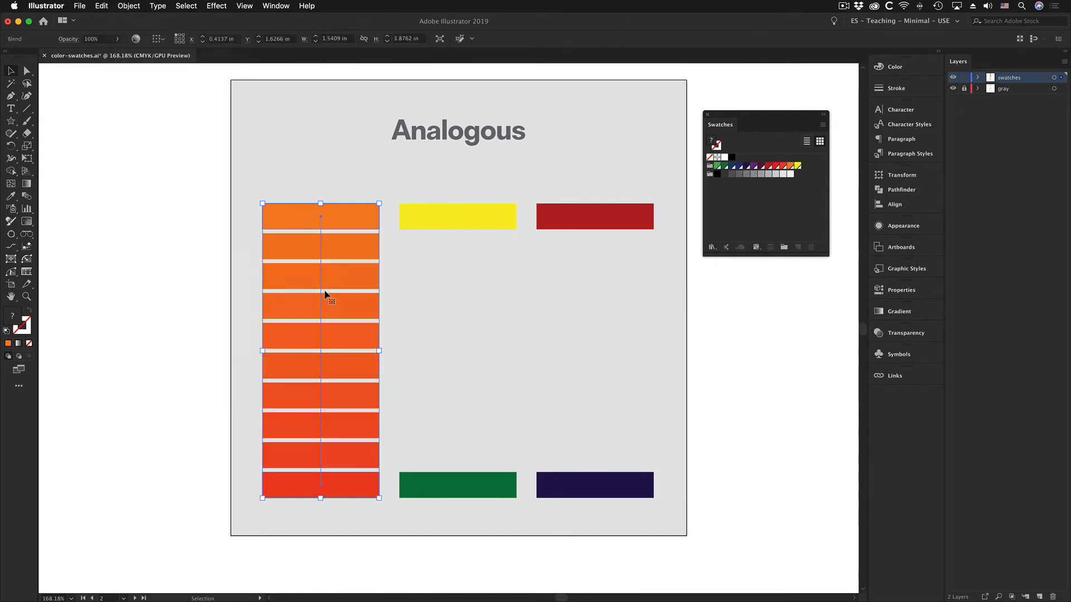
Step: Blend the yellow bar with the dark green bar in the middle column of the Analogous artboard
{"action": "left_click", "coordinate": [466, 217]}
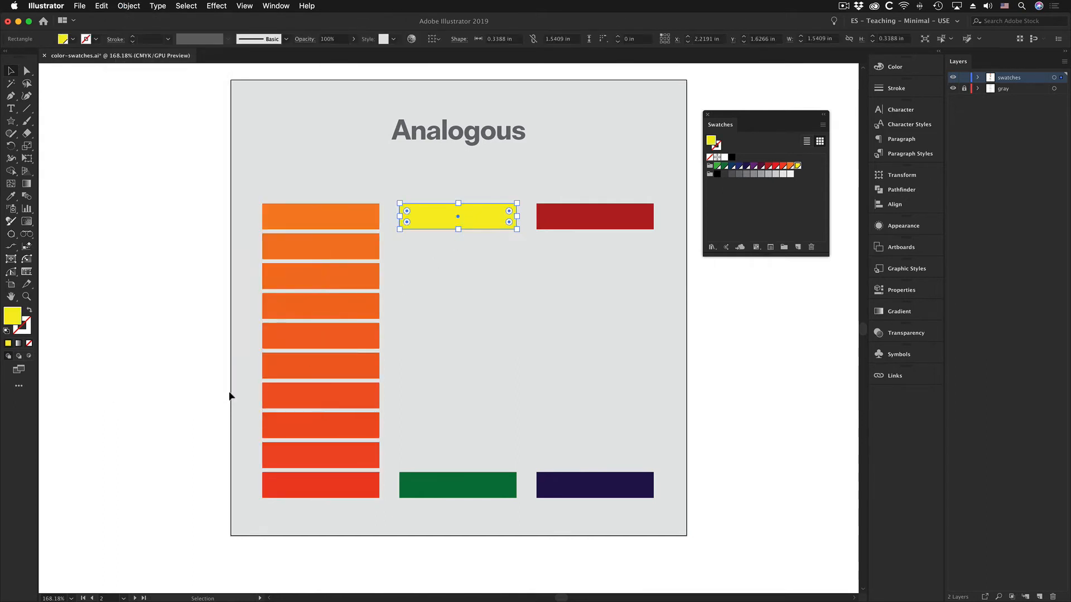
{"action": "left_click", "coordinate": [436, 490], "text": "shift"}
{"action": "left_click", "coordinate": [129, 6]}
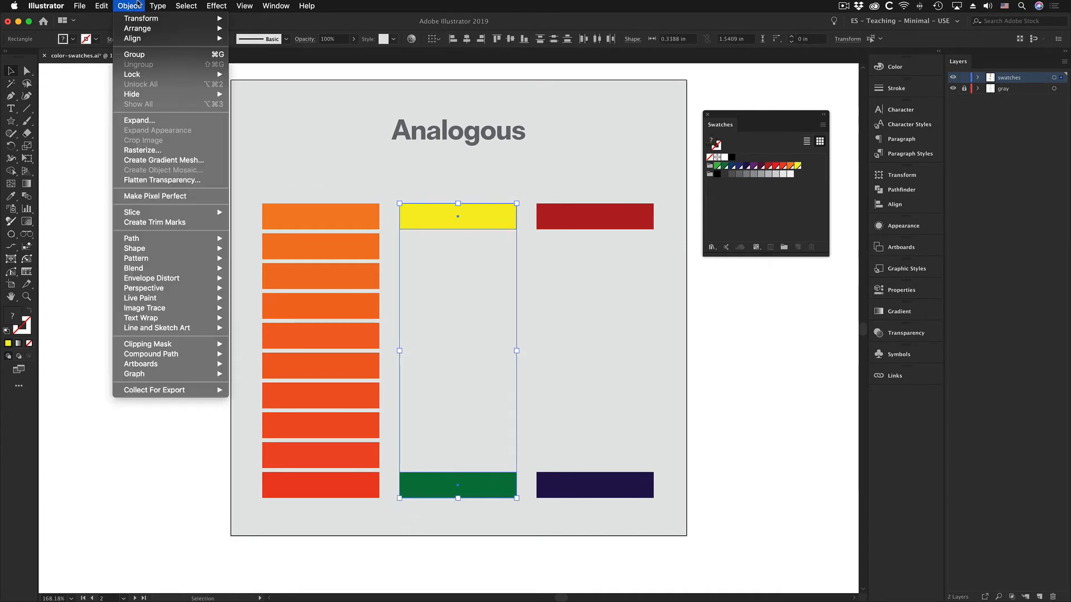
{"action": "mouse_move", "coordinate": [136, 269]}
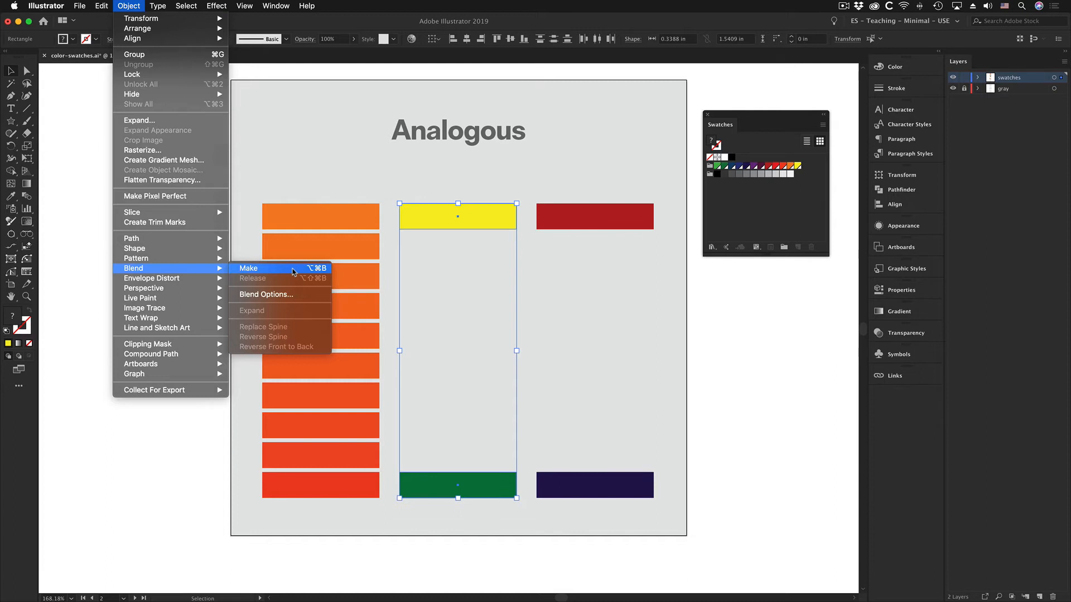
{"action": "left_click", "coordinate": [70, 125]}
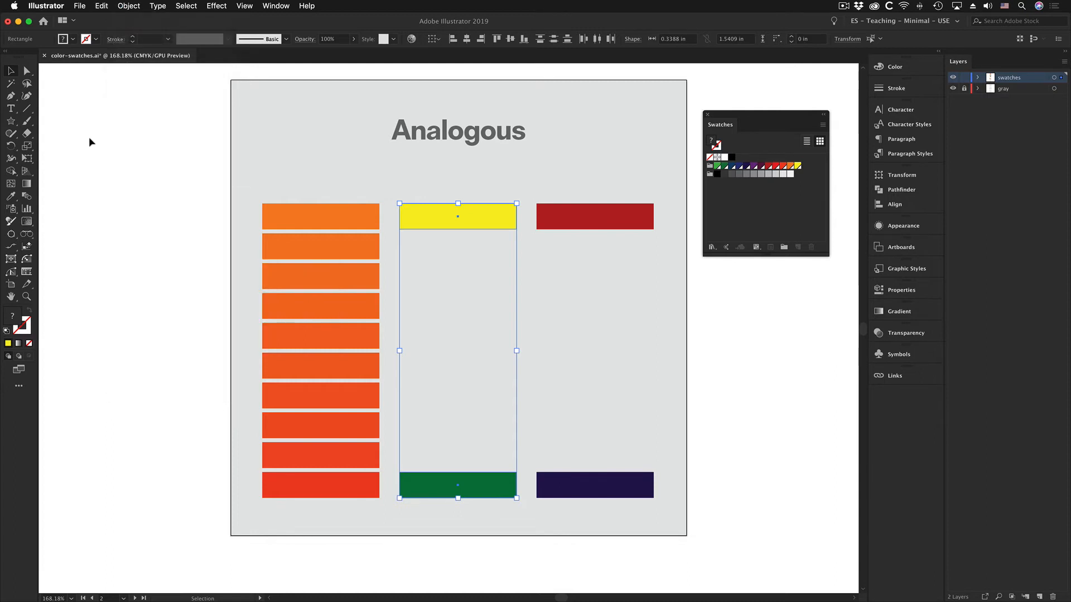
{"action": "key", "text": "super+alt+shift+b"}
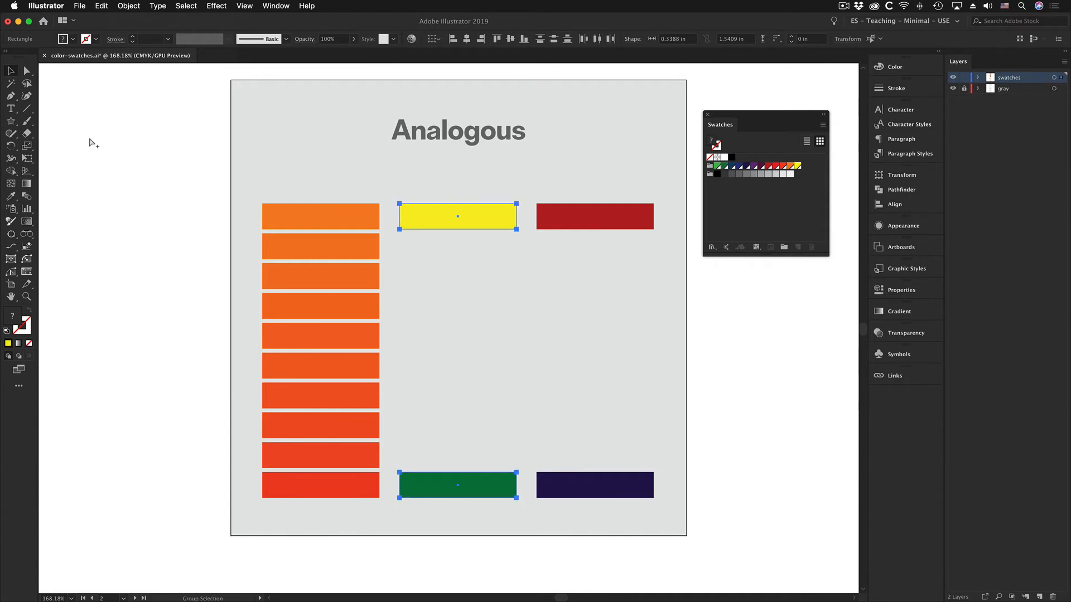
{"action": "key", "text": "super+alt+b"}
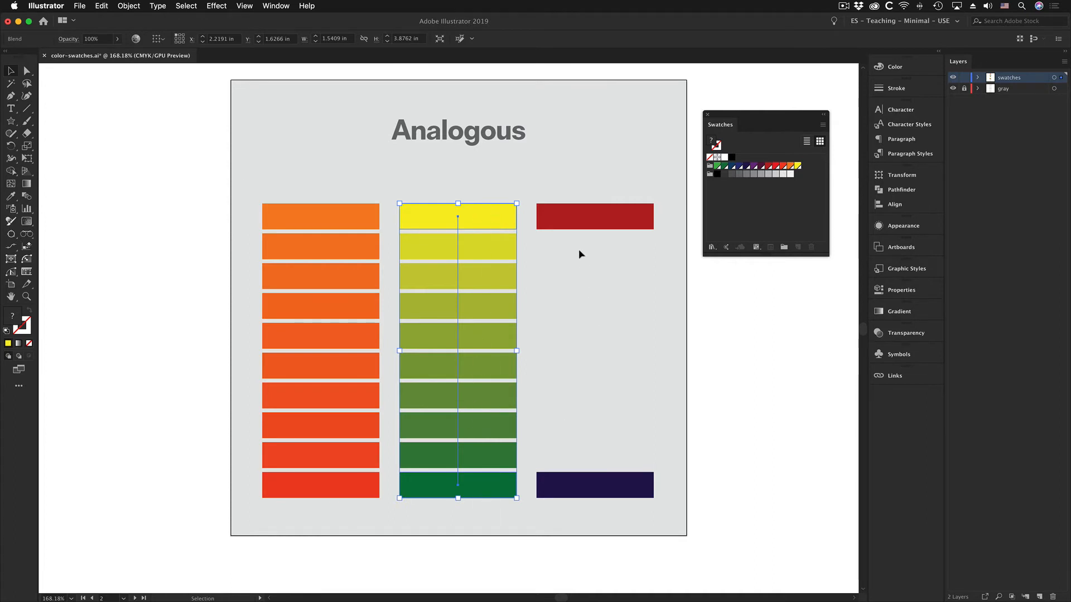
Step: Blend the dark red bar with the dark navy bar below it on the Analogous artboard and deselect
{"action": "left_click", "coordinate": [572, 220]}
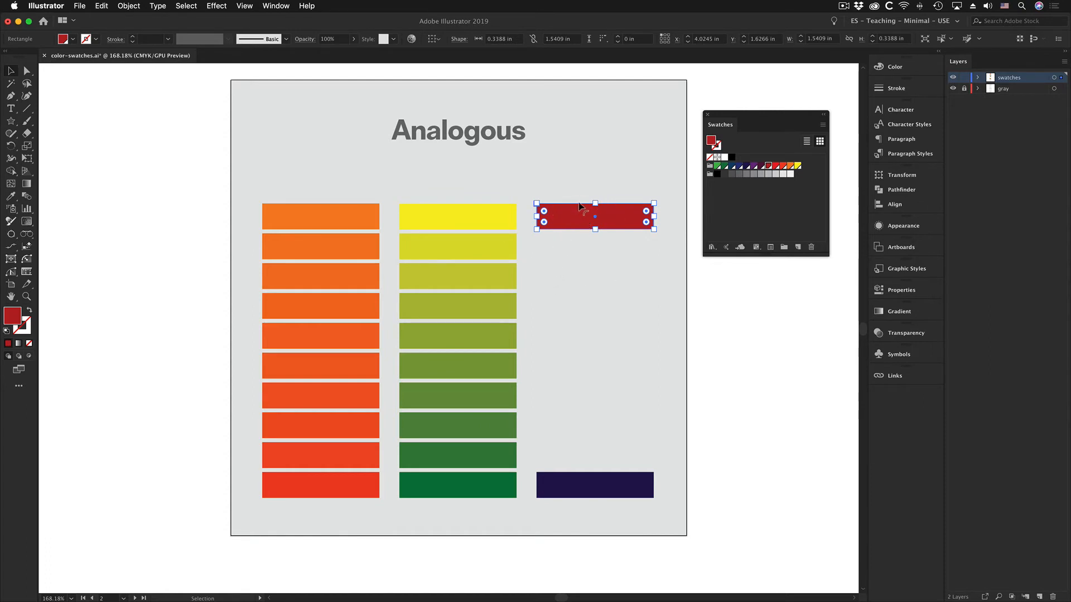
{"action": "left_click", "coordinate": [577, 489], "text": "shift"}
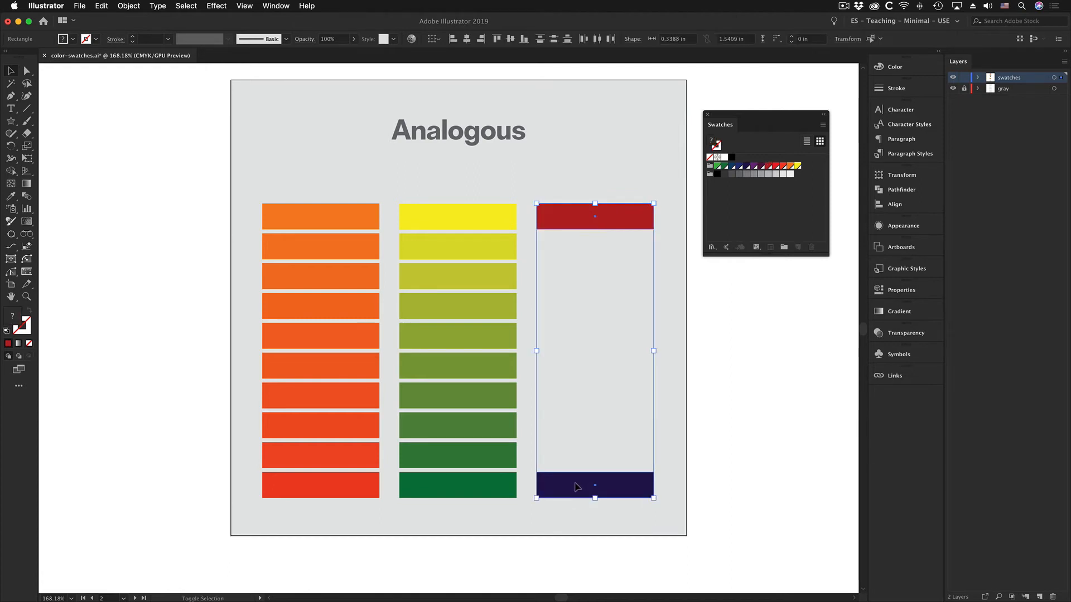
{"action": "left_click", "coordinate": [132, 7]}
{"action": "mouse_move", "coordinate": [150, 268]}
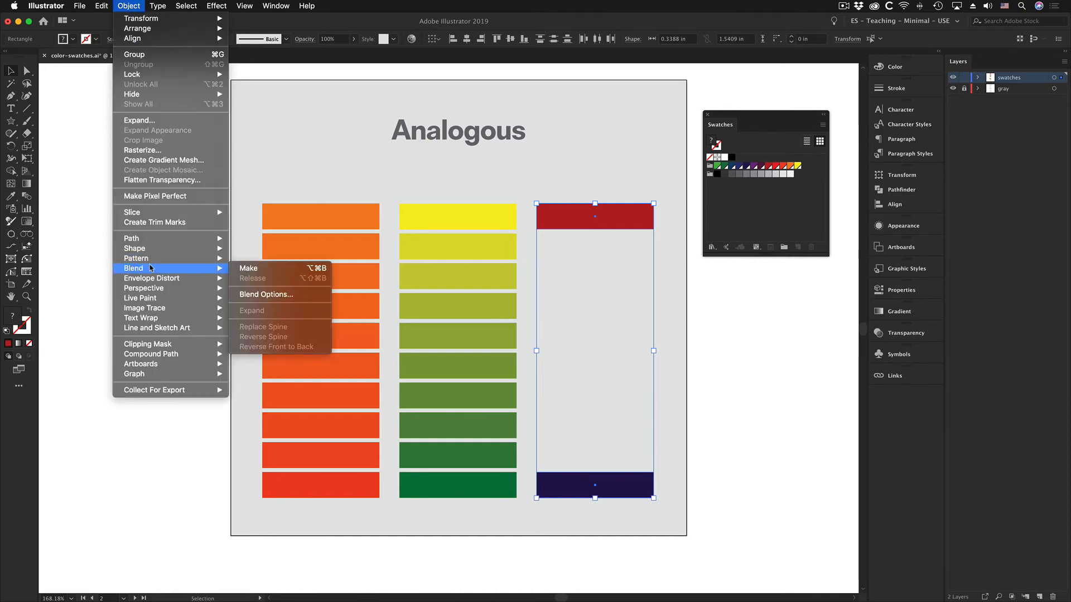
{"action": "left_click", "coordinate": [81, 228]}
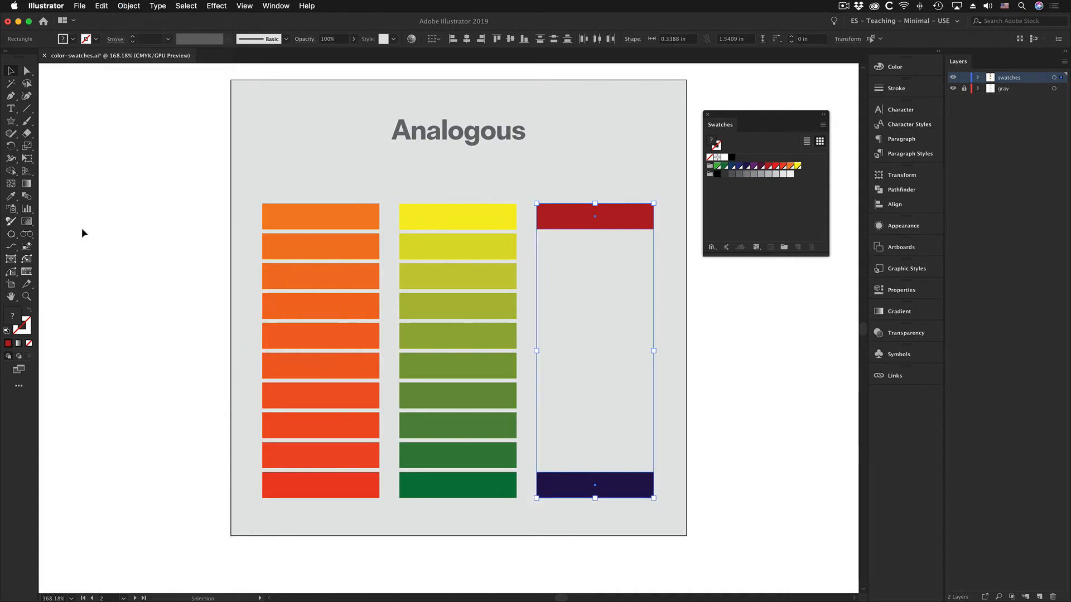
{"action": "key", "text": "alt+super+b"}
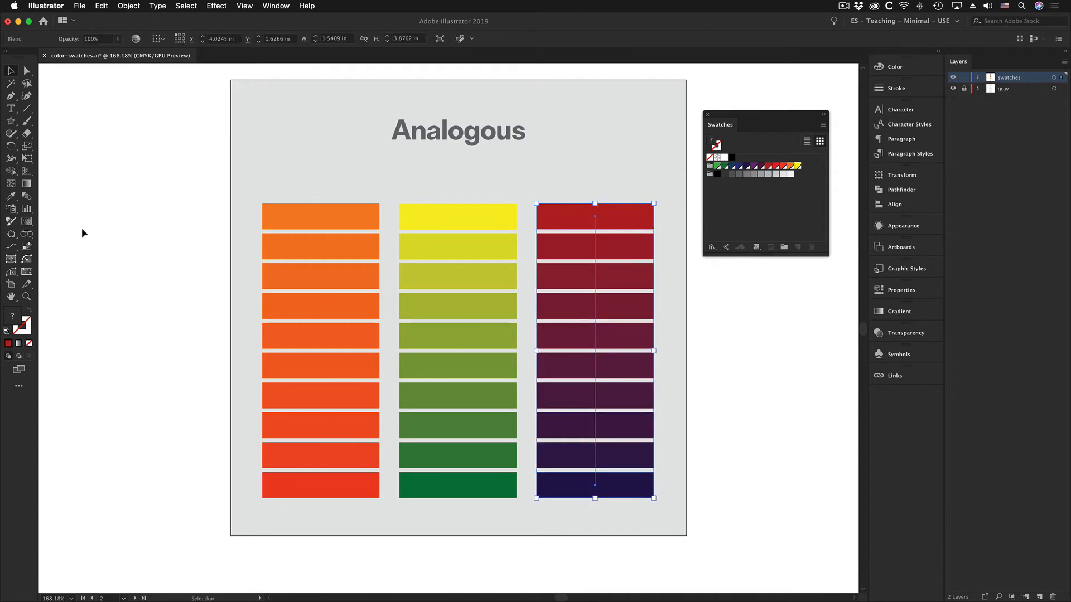
{"action": "left_click", "coordinate": [165, 166]}
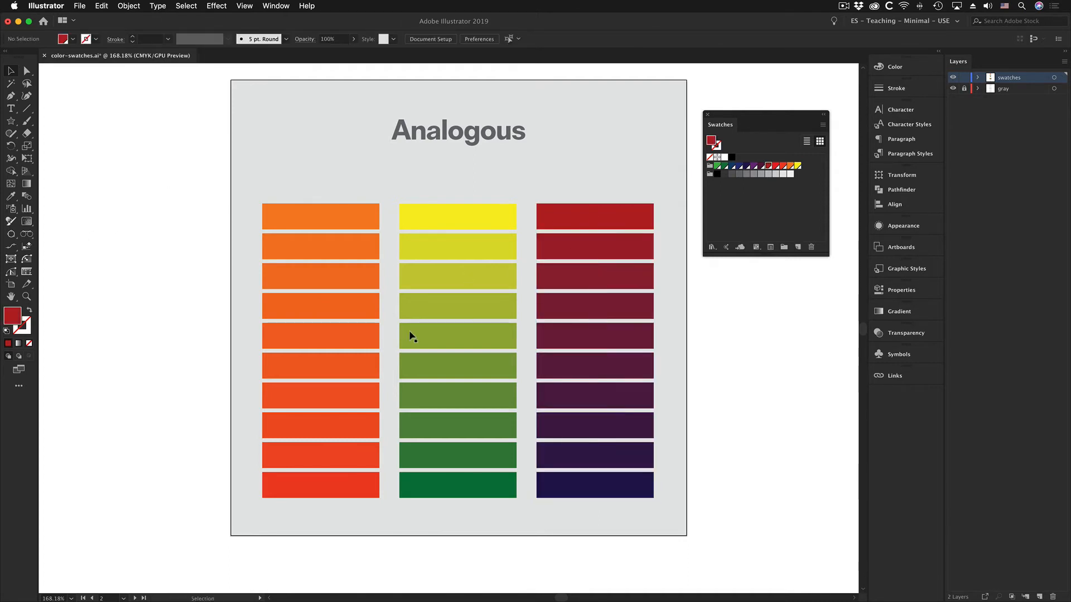
Step: On the Complementary artboard, blend the red bar with the green bar below it
{"action": "left_click_drag", "start_coordinate": [494, 500], "coordinate": [498, 155]}
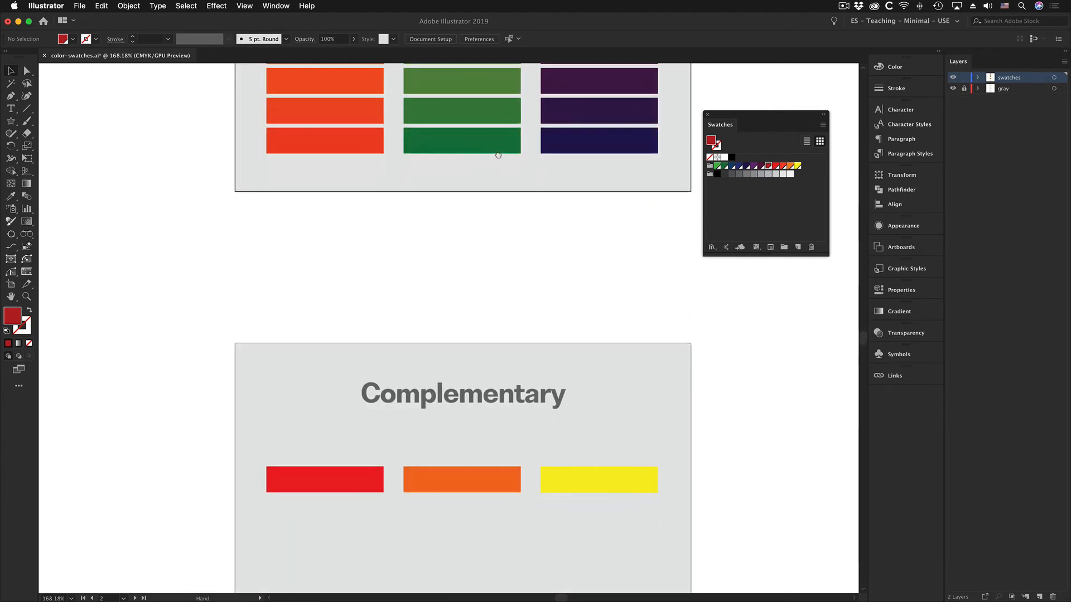
{"action": "scroll", "coordinate": [498, 155], "scroll_direction": "down", "scroll_amount": 5}
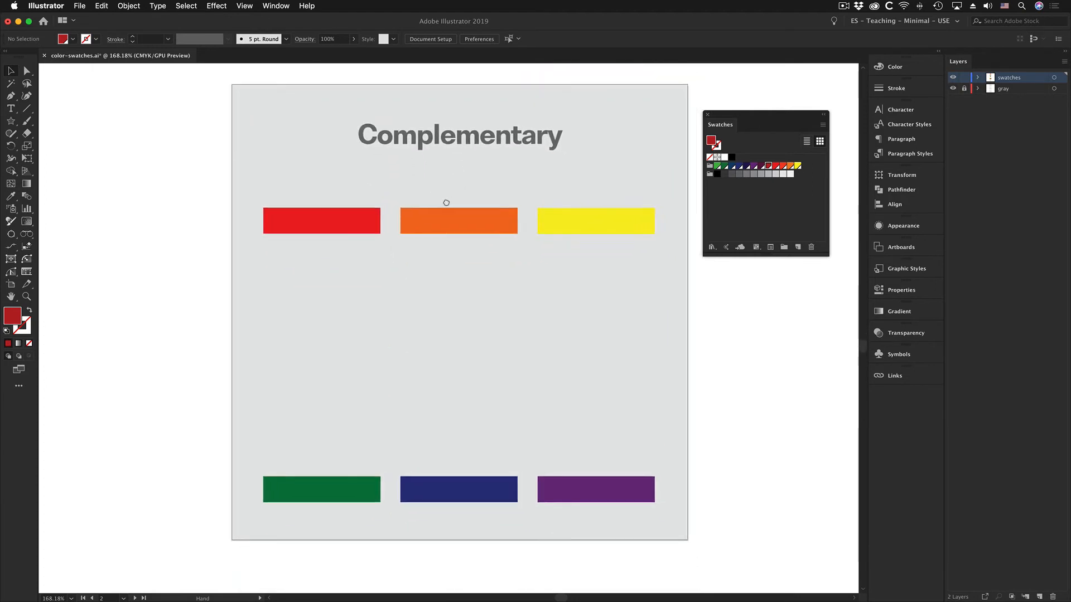
{"action": "left_click_drag", "start_coordinate": [447, 203], "coordinate": [441, 215]}
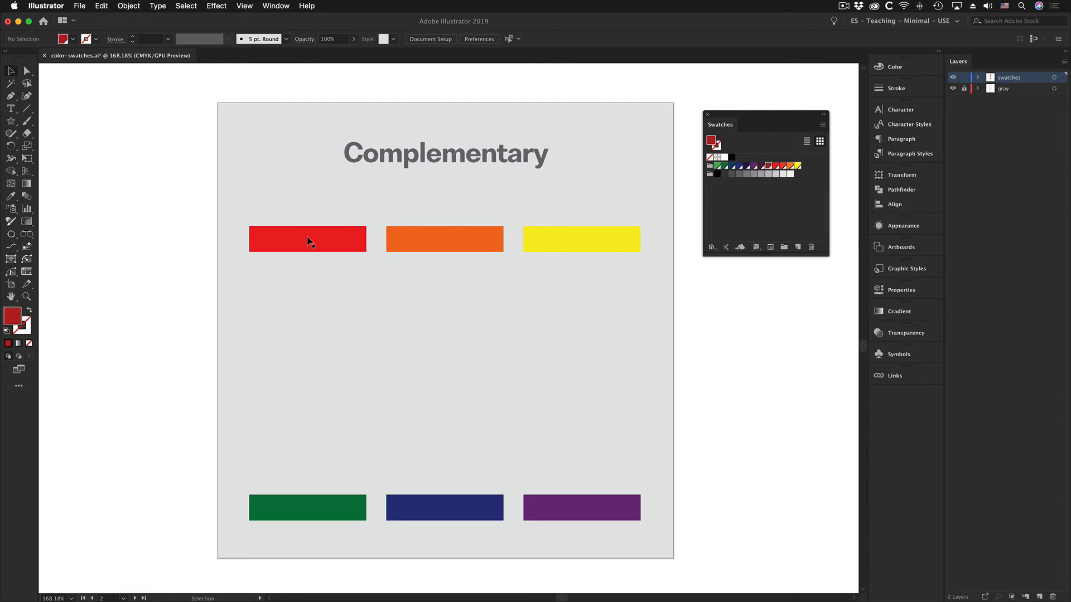
{"action": "left_click", "coordinate": [308, 241]}
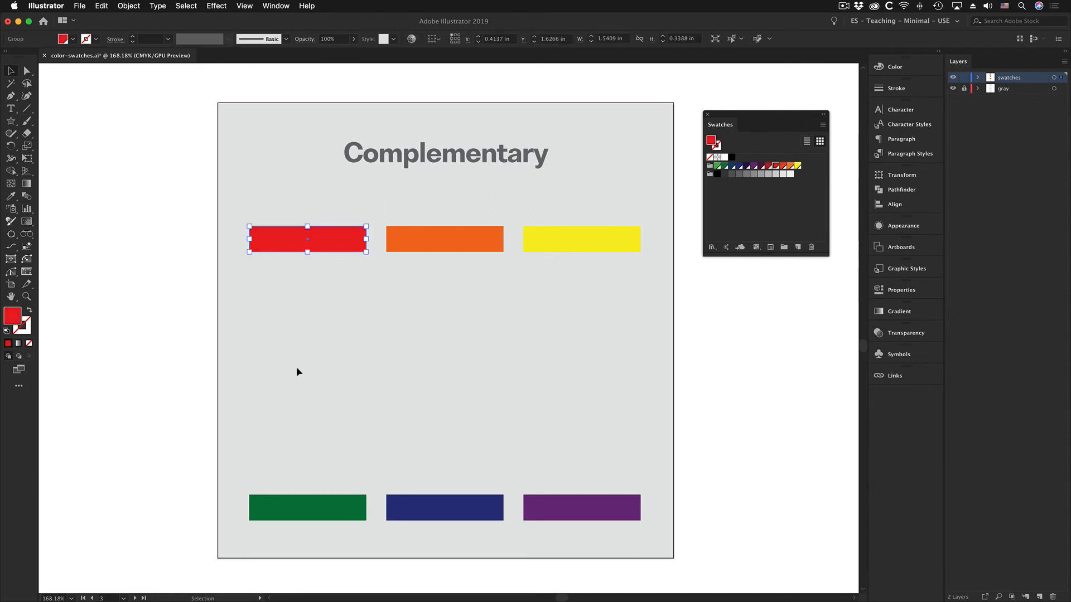
{"action": "left_click", "coordinate": [311, 508], "text": "shift"}
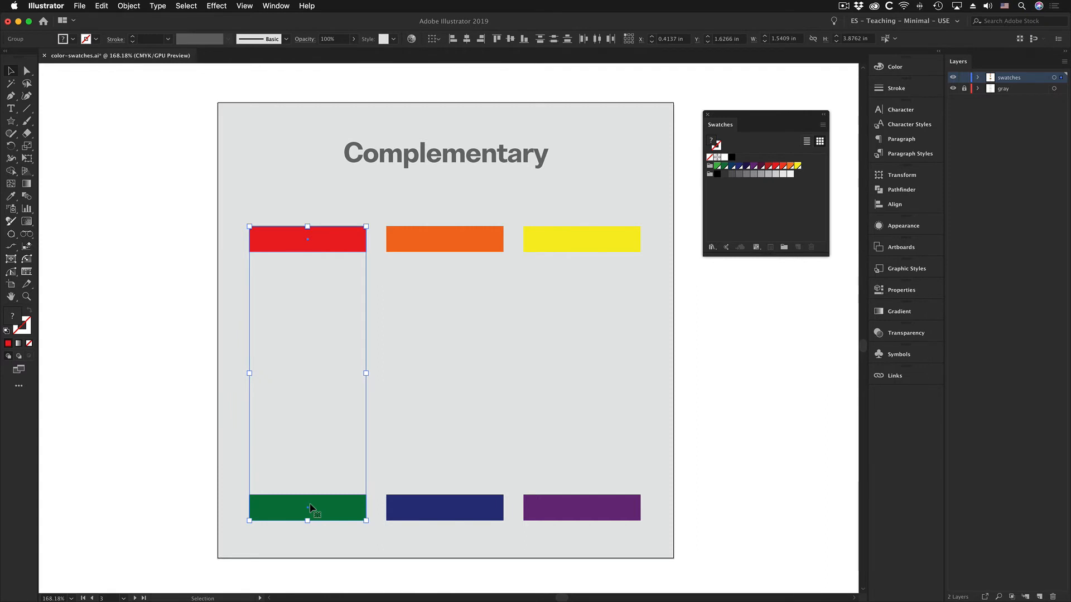
{"action": "key", "text": "super+alt+b"}
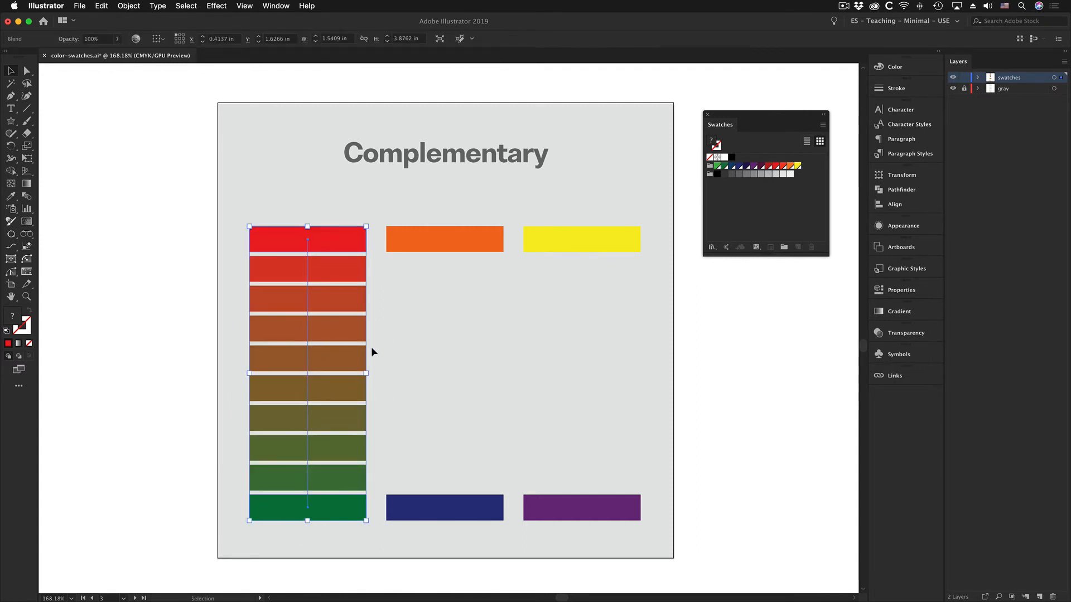
Step: Blend the orange bar with the blue bar in the middle column of the Complementary artboard
{"action": "left_click", "coordinate": [418, 239]}
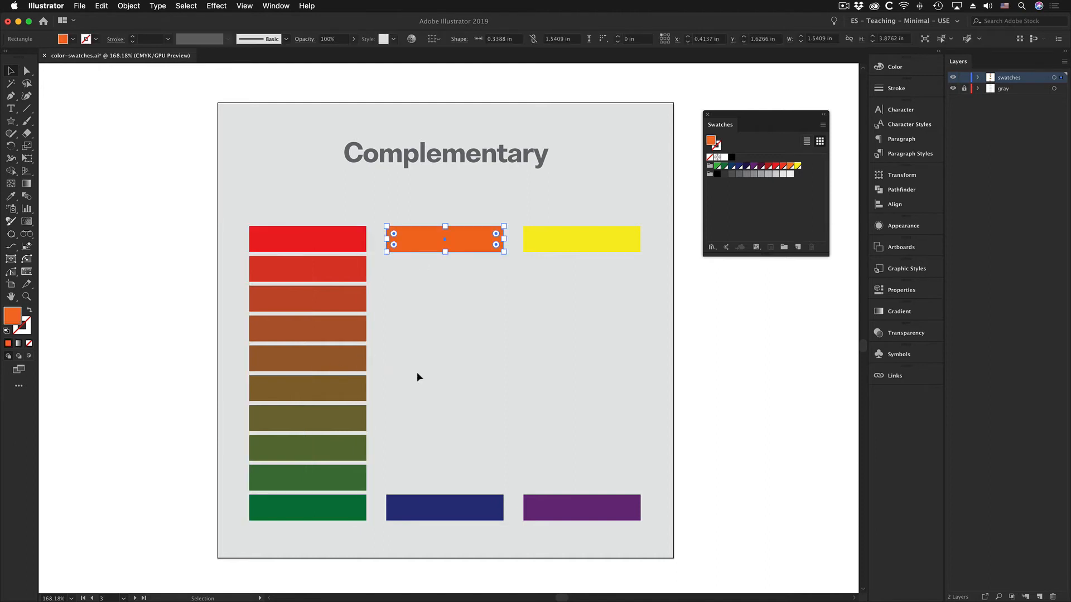
{"action": "left_click", "coordinate": [427, 508], "text": "shift"}
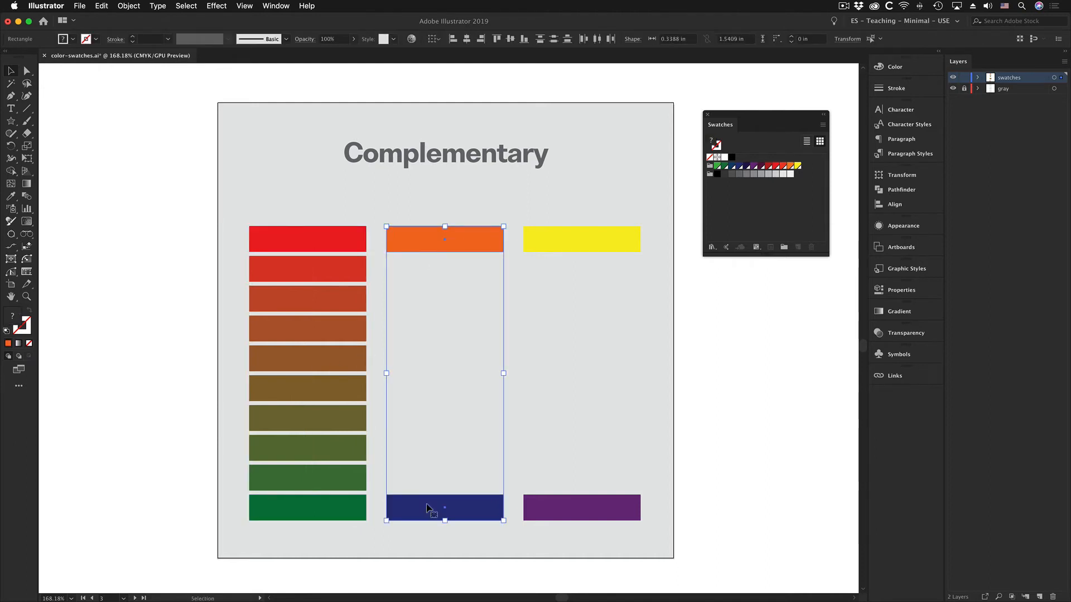
{"action": "key", "text": "super+alt"}
{"action": "key", "text": "super+alt"}
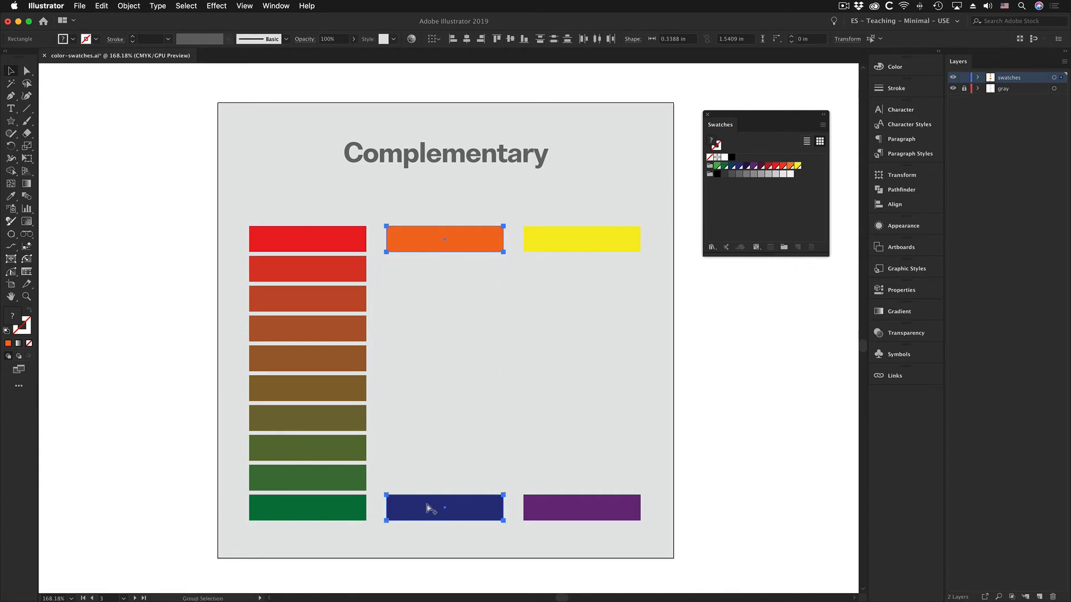
{"action": "key", "text": "super+alt+b"}
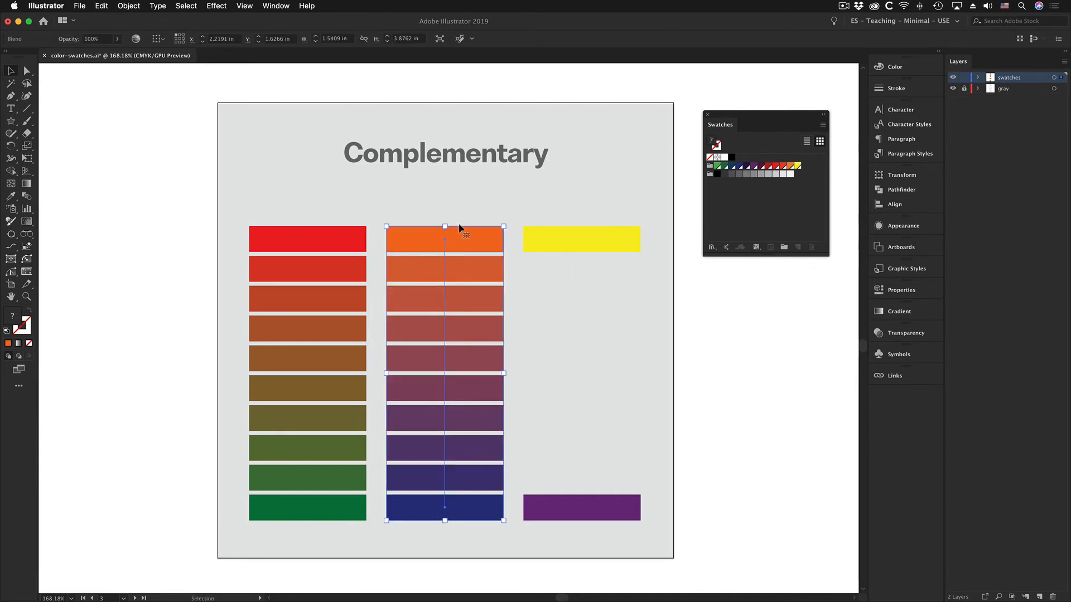
Step: Blend the yellow bar with the purple bar on the Complementary artboard and clear the selection
{"action": "left_click", "coordinate": [566, 235]}
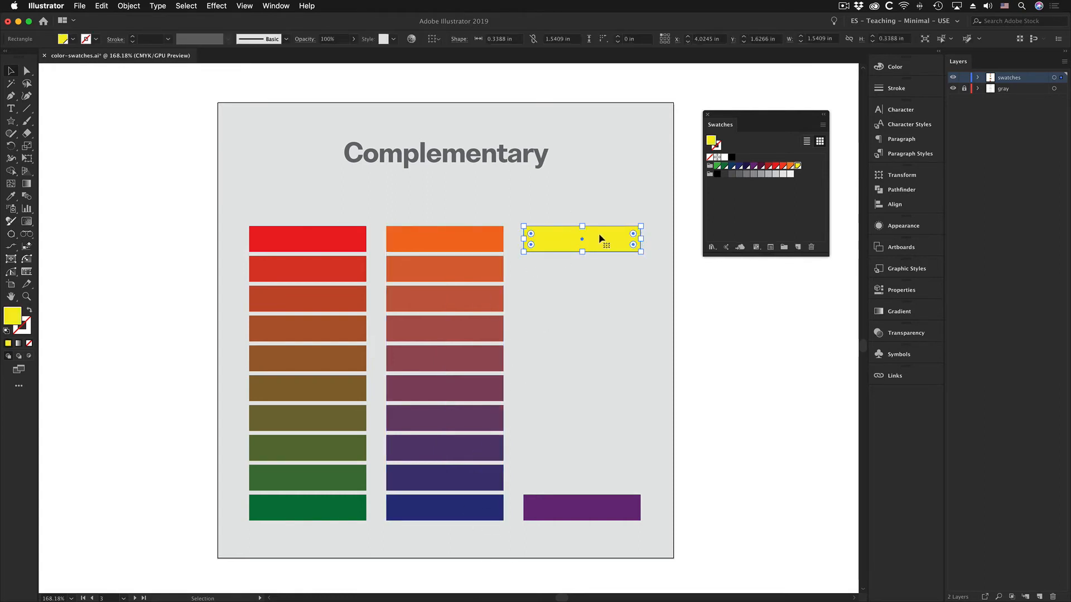
{"action": "left_click", "coordinate": [550, 512], "text": "shift"}
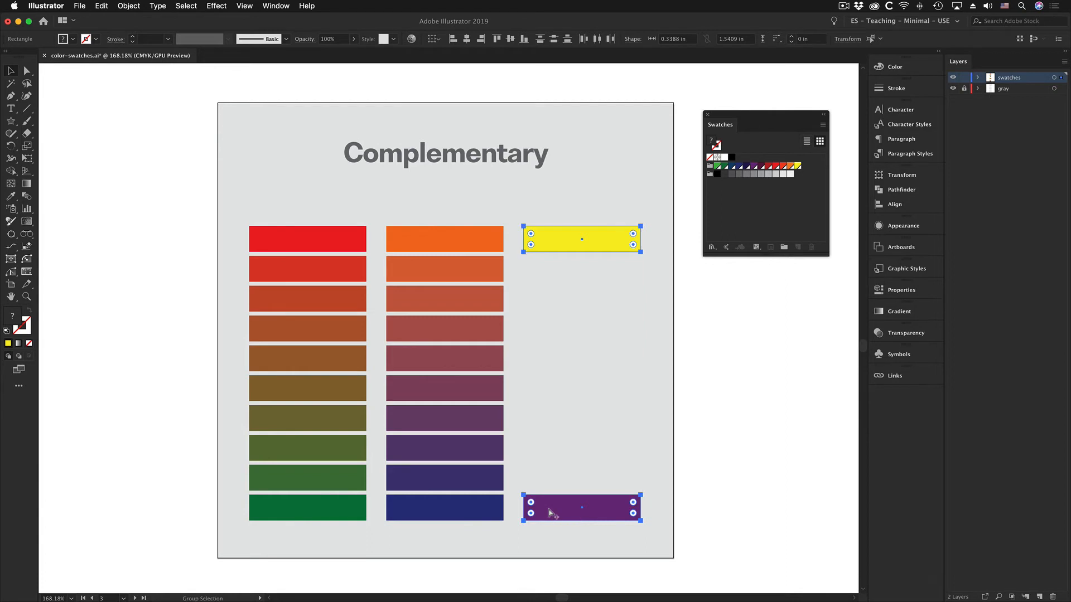
{"action": "key", "text": "super+alt+b"}
{"action": "left_click", "coordinate": [689, 370]}
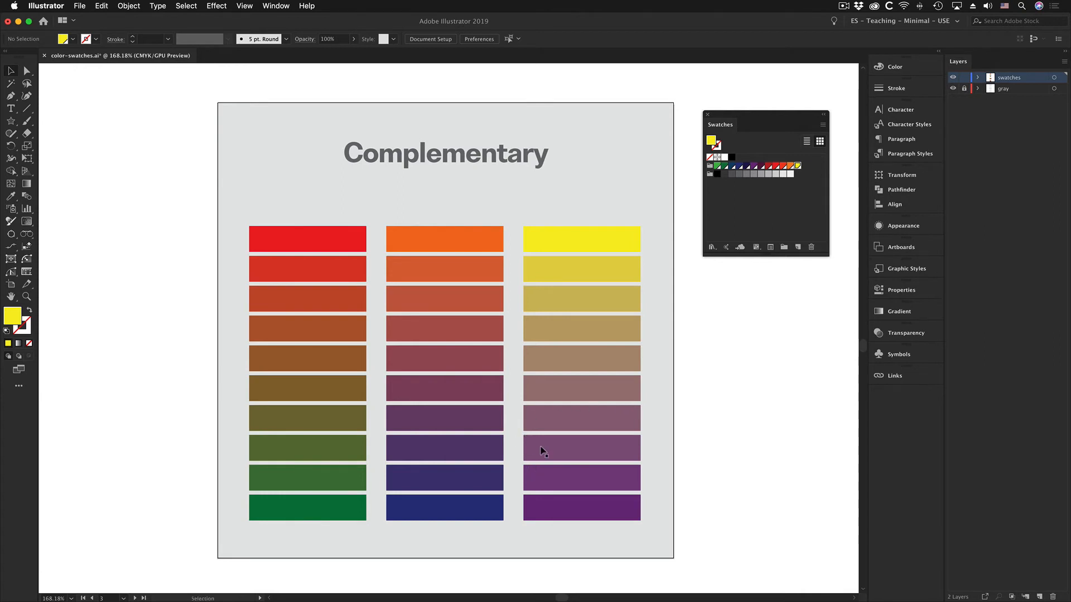
Step: Review the finished color blends across the Complementary, Shades & Tints and Analogous artboards
{"action": "left_click_drag", "start_coordinate": [528, 478], "coordinate": [537, 285]}
{"action": "left_click", "coordinate": [514, 336], "text": "alt+super"}
{"action": "left_click_drag", "start_coordinate": [514, 336], "coordinate": [458, 300]}
{"action": "left_click", "coordinate": [457, 296], "text": "alt+super"}
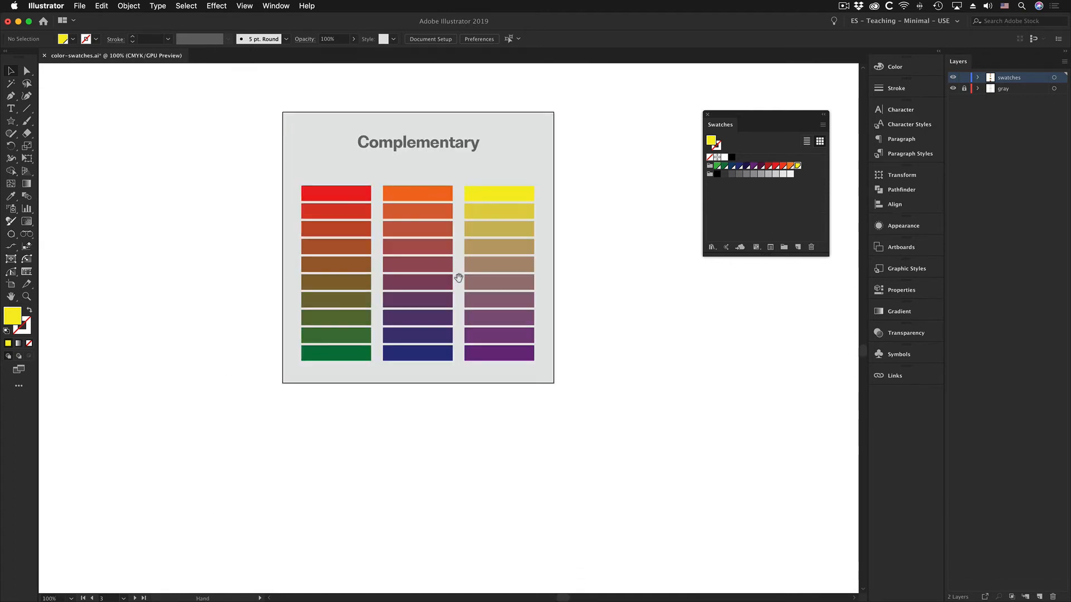
{"action": "left_click_drag", "start_coordinate": [469, 155], "coordinate": [487, 415]}
{"action": "left_click_drag", "start_coordinate": [481, 229], "coordinate": [501, 537]}
{"action": "left_click_drag", "start_coordinate": [467, 315], "coordinate": [469, 105]}
{"action": "left_click_drag", "start_coordinate": [447, 459], "coordinate": [458, 215]}
{"action": "left_click_drag", "start_coordinate": [458, 253], "coordinate": [470, 509]}
{"action": "left_click_drag", "start_coordinate": [494, 201], "coordinate": [427, 178]}
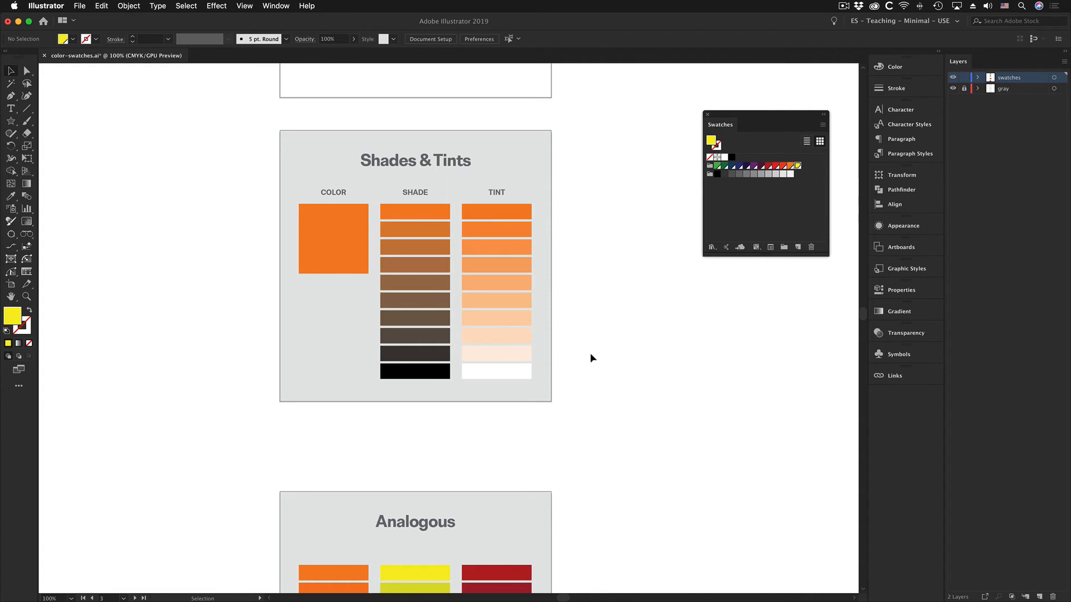
{"action": "key", "text": "space"}
{"action": "left_click_drag", "start_coordinate": [475, 175], "coordinate": [519, 215]}
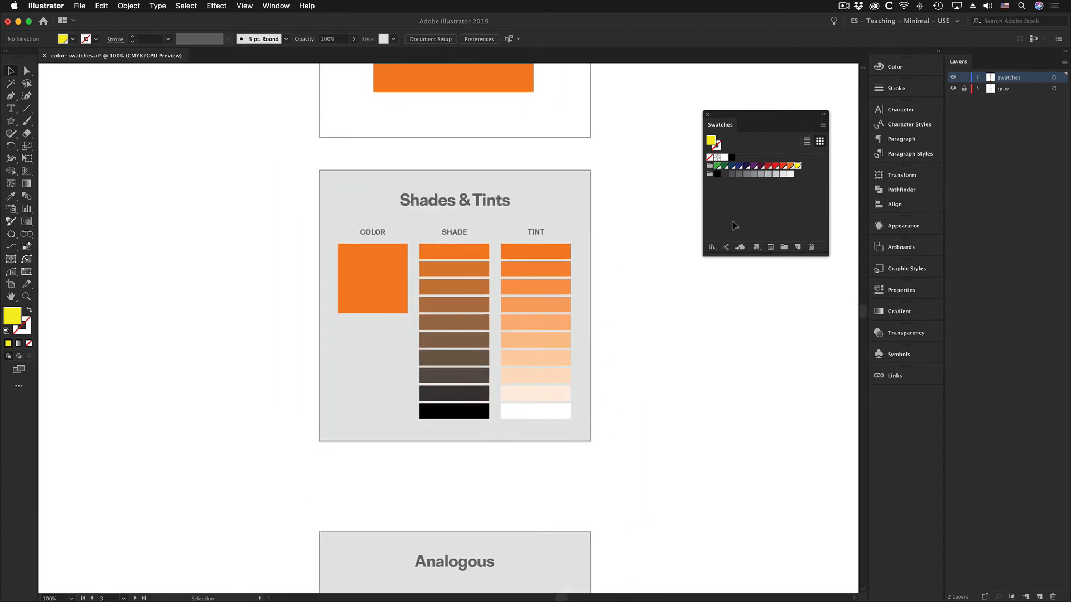
{"action": "key", "text": "space"}
{"action": "left_click_drag", "start_coordinate": [522, 496], "coordinate": [529, 271]}
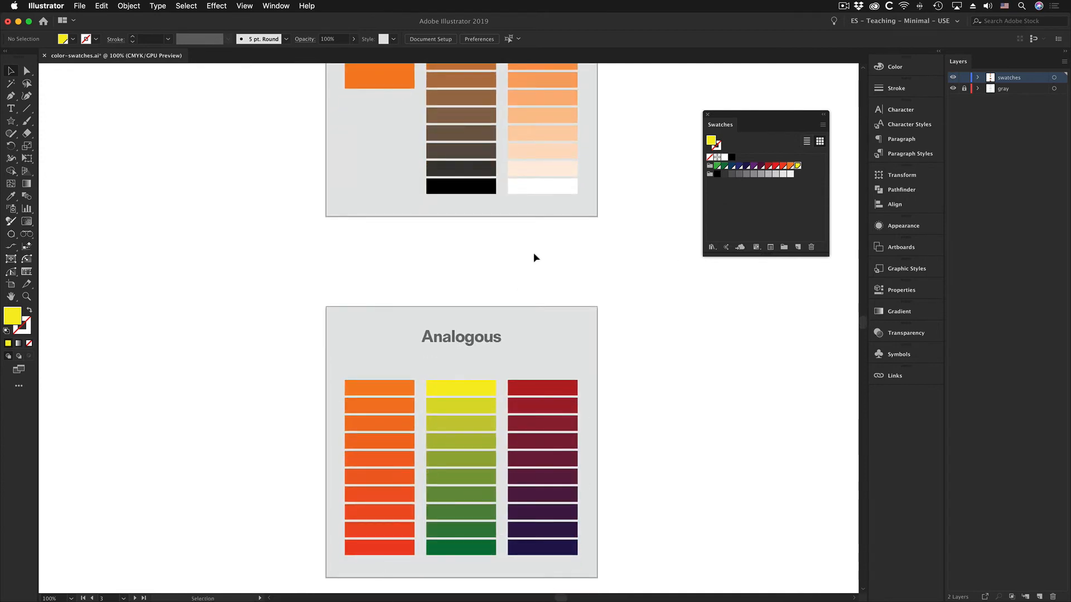
{"action": "left_click_drag", "start_coordinate": [499, 390], "coordinate": [452, 148]}
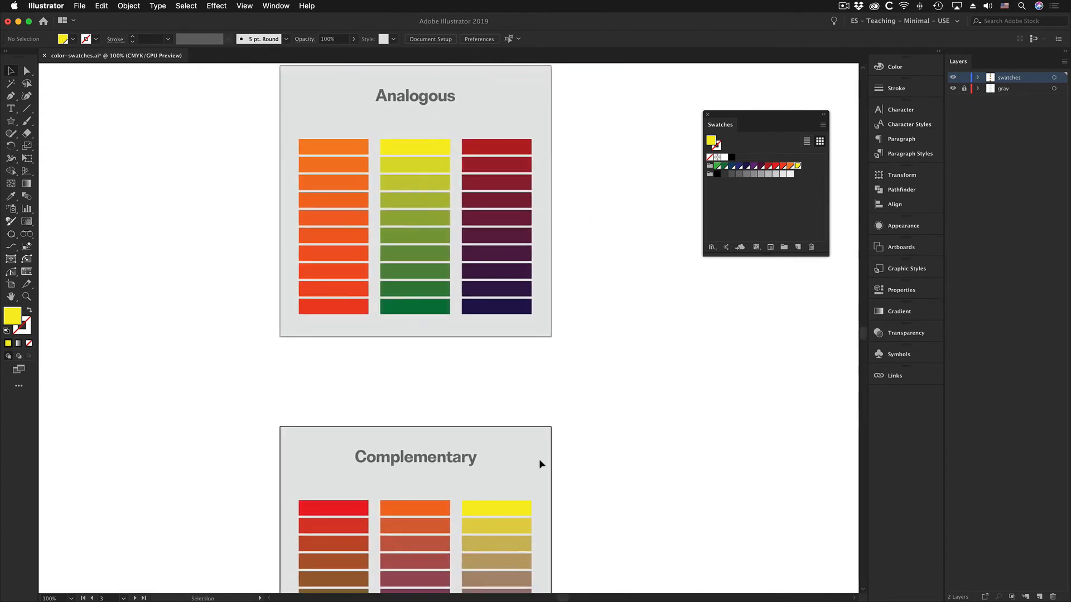
Step: Check how the yellow-to-green blend in the middle column of the Analogous artboard selects as an object
{"action": "left_click", "coordinate": [407, 159]}
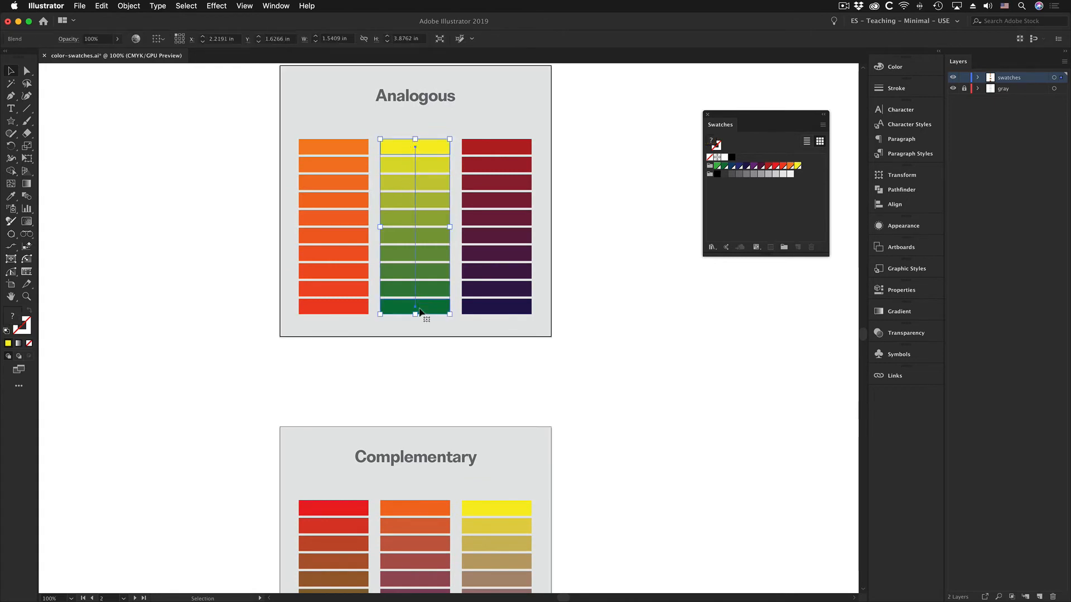
{"action": "left_click", "coordinate": [464, 378]}
{"action": "left_click", "coordinate": [412, 149]}
{"action": "scroll", "coordinate": [411, 196], "scroll_direction": "up", "scroll_amount": 5}
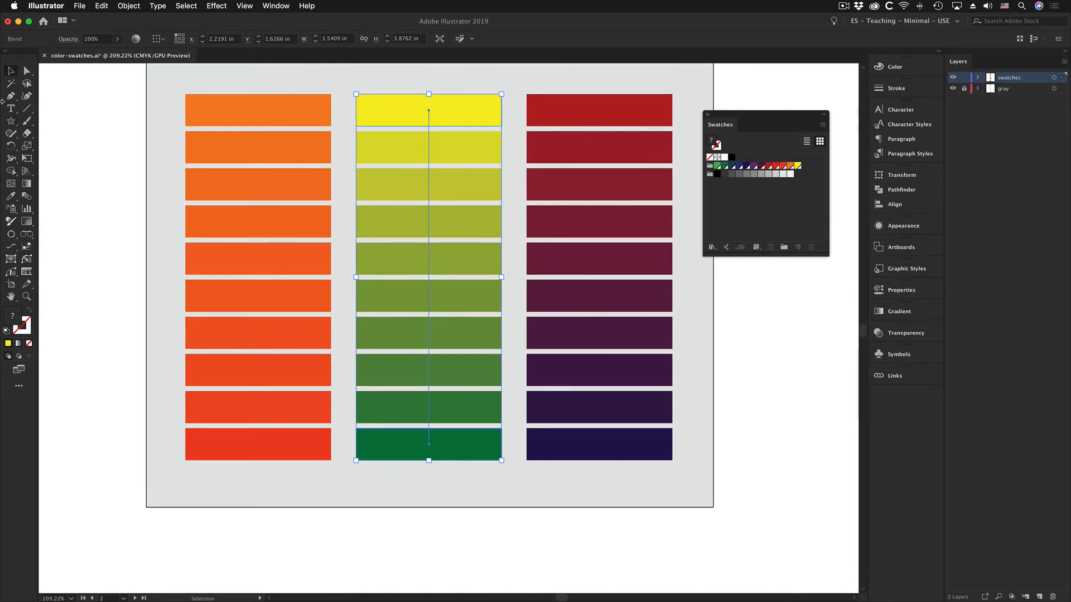
{"action": "left_click", "coordinate": [28, 72]}
{"action": "left_click", "coordinate": [82, 143]}
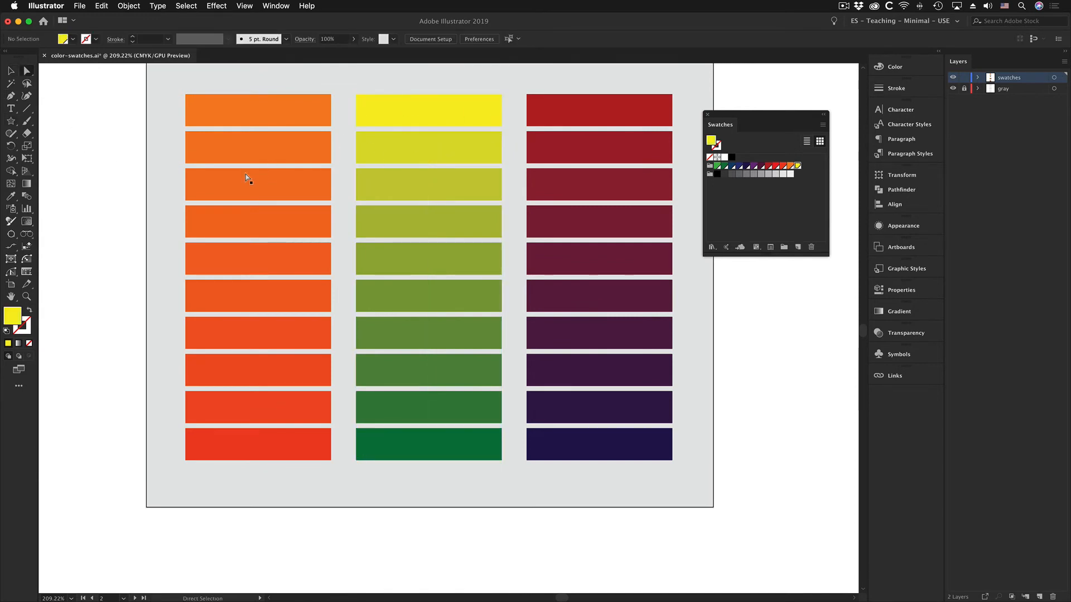
{"action": "left_click", "coordinate": [10, 71]}
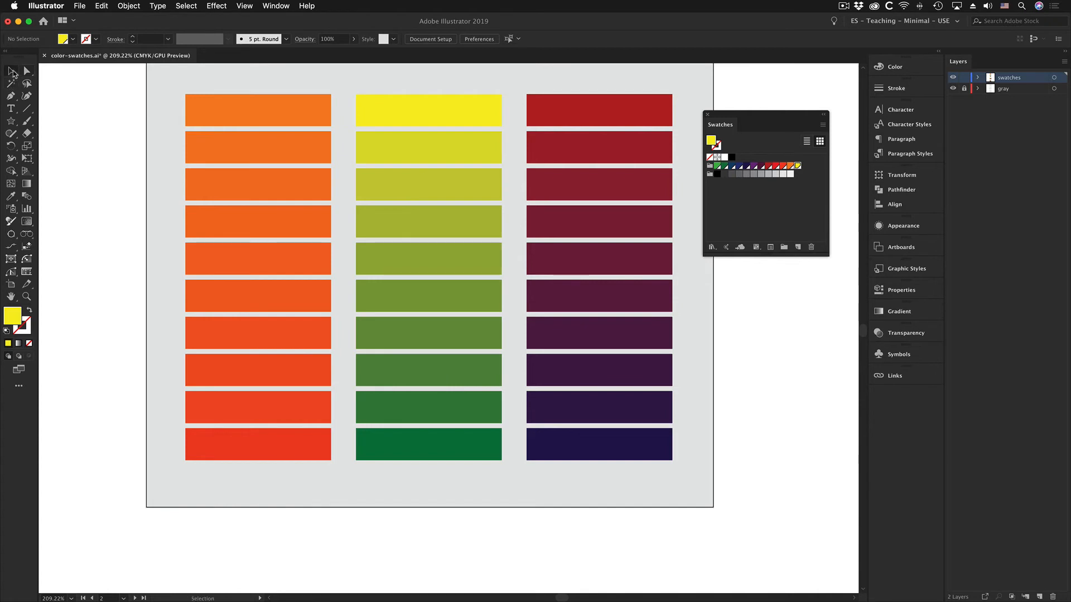
Step: Expand the yellow-to-green blend on the Analogous artboard with the Object and Fill options
{"action": "left_click", "coordinate": [430, 115]}
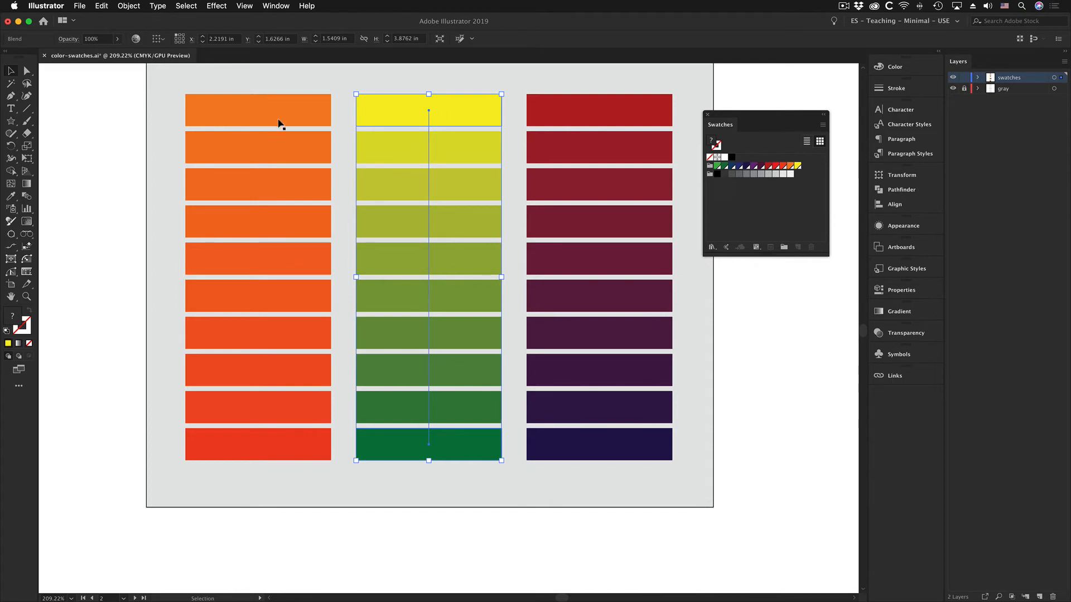
{"action": "key", "text": "a"}
{"action": "left_click_drag", "start_coordinate": [473, 304], "coordinate": [406, 338]}
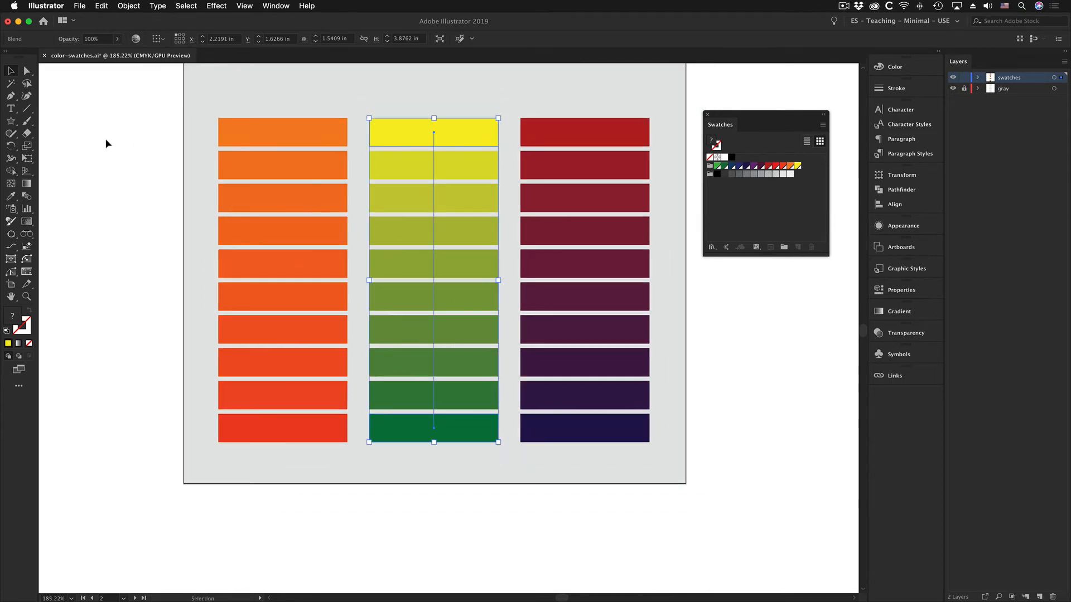
{"action": "left_click", "coordinate": [127, 6]}
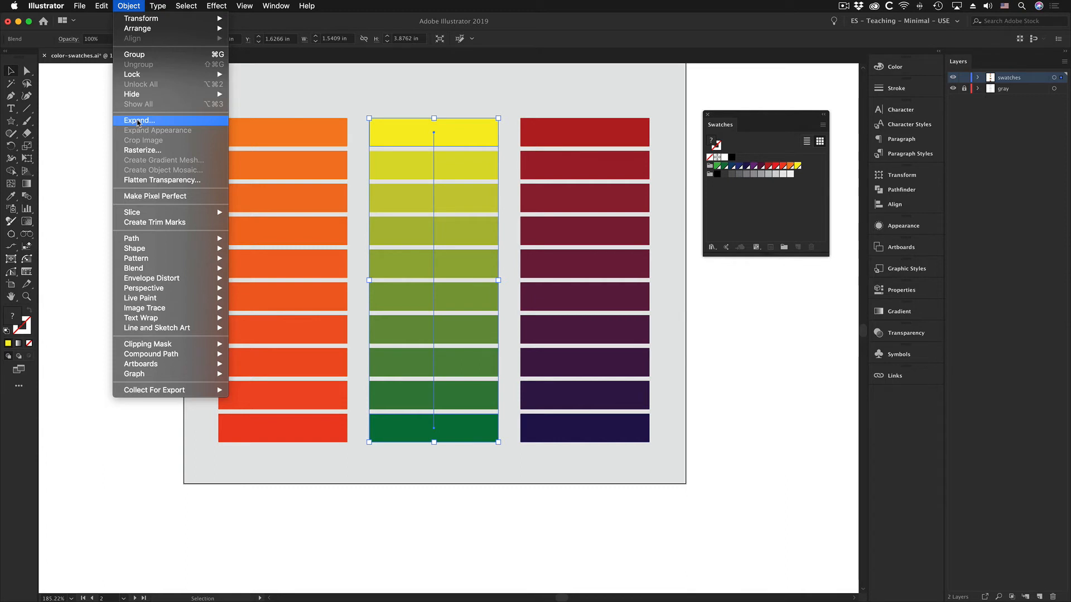
{"action": "left_click", "coordinate": [138, 121]}
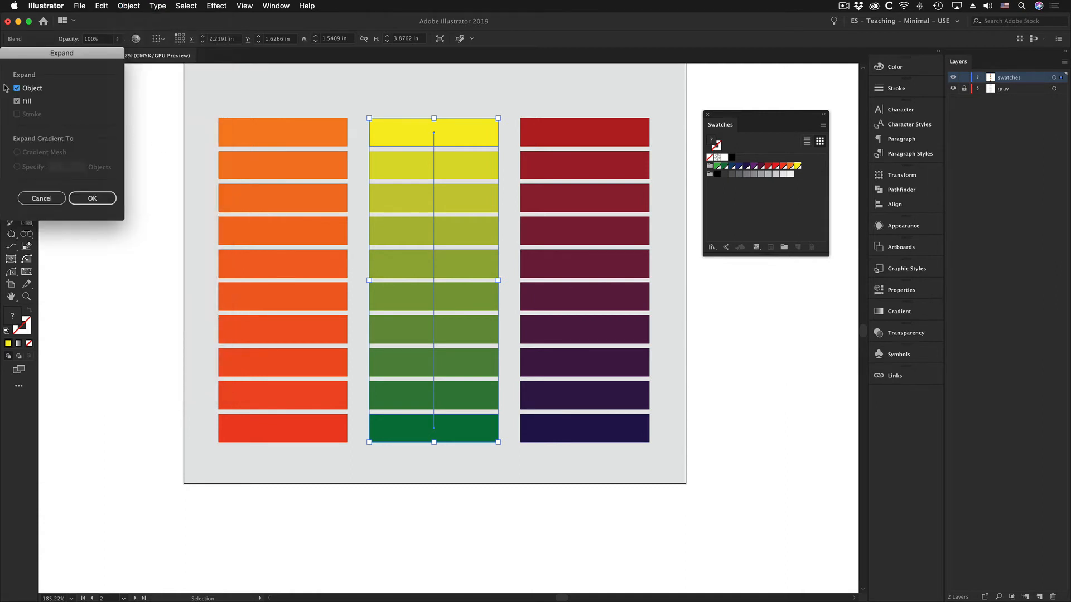
{"action": "left_click_drag", "start_coordinate": [35, 56], "coordinate": [369, 100]}
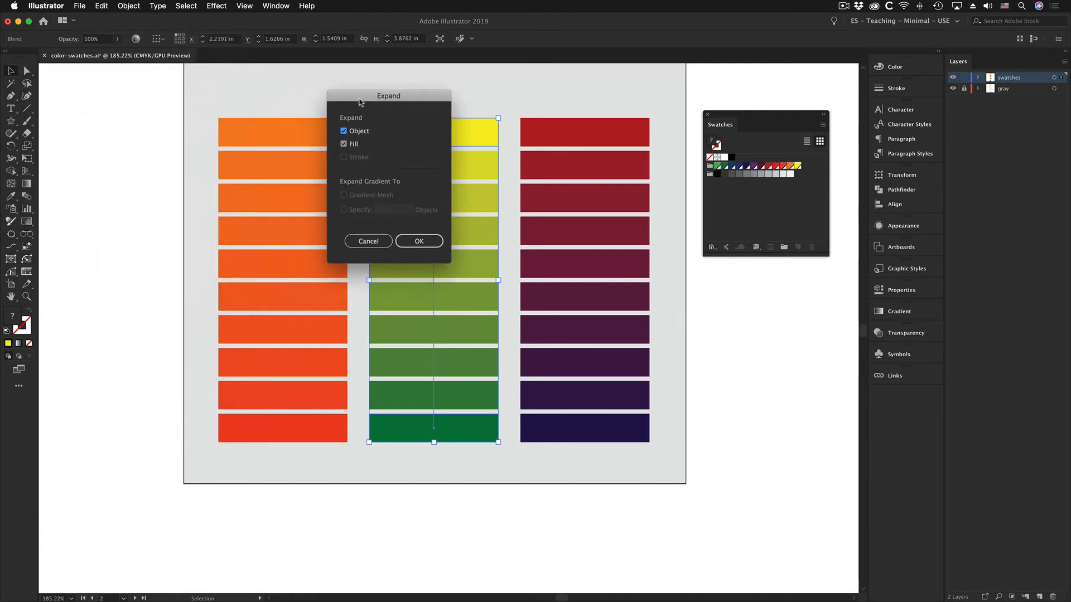
{"action": "left_click", "coordinate": [419, 241]}
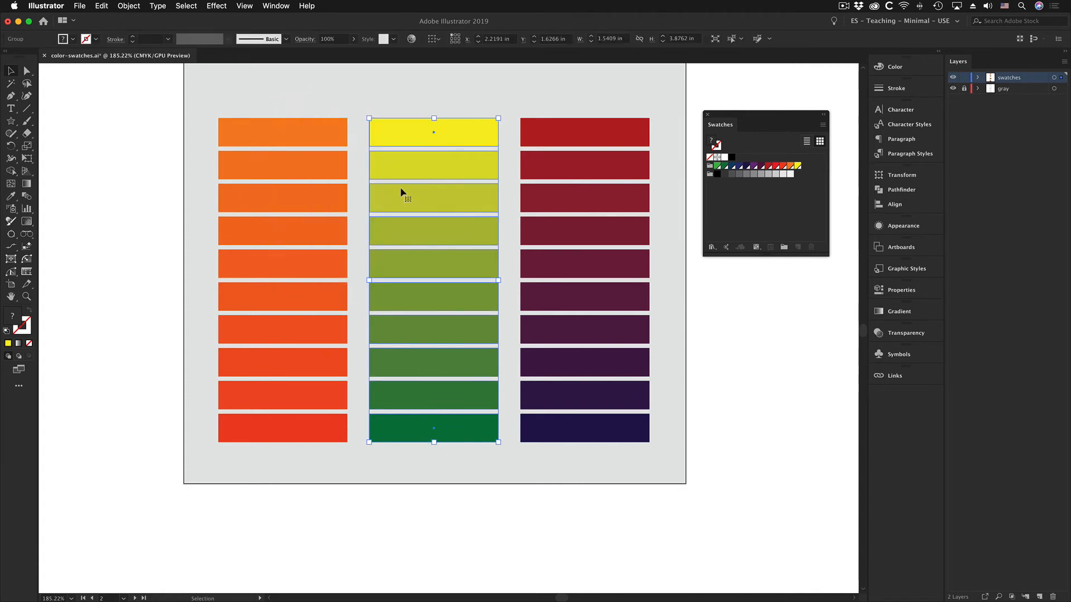
Step: Ungroup the expanded yellow-to-green bars and check that a single bar can be selected
{"action": "left_click", "coordinate": [141, 319]}
{"action": "left_click", "coordinate": [403, 136]}
{"action": "left_click", "coordinate": [128, 6]}
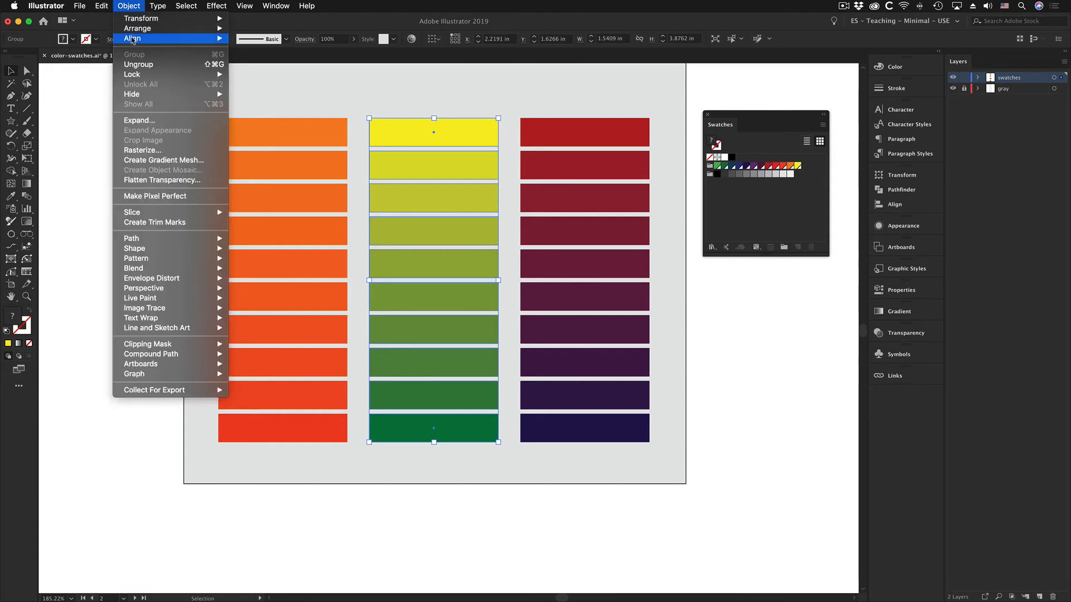
{"action": "left_click", "coordinate": [136, 65]}
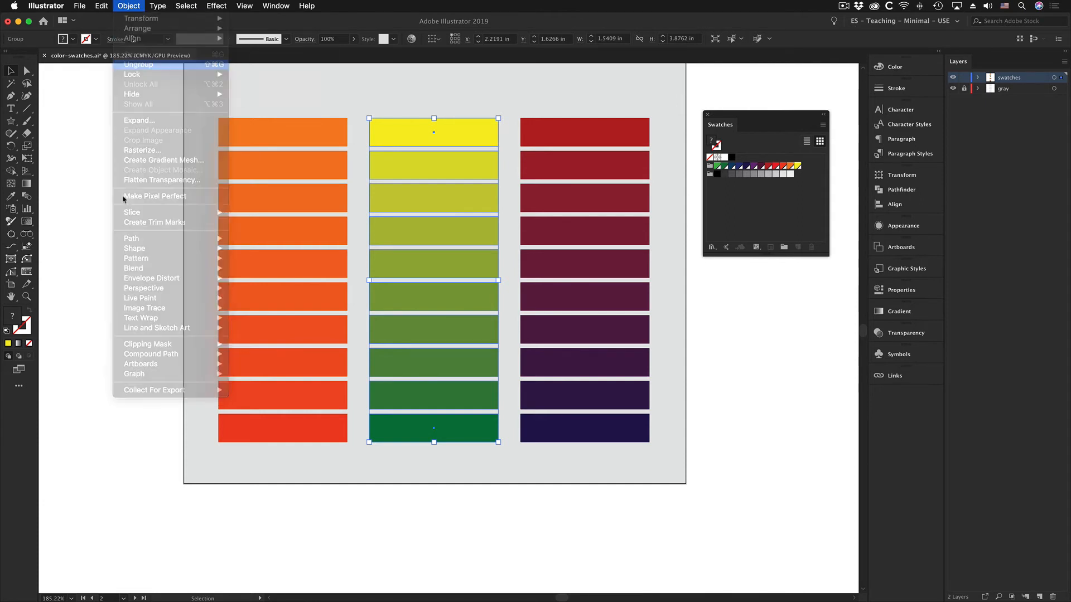
{"action": "left_click", "coordinate": [98, 327]}
{"action": "left_click", "coordinate": [407, 167]}
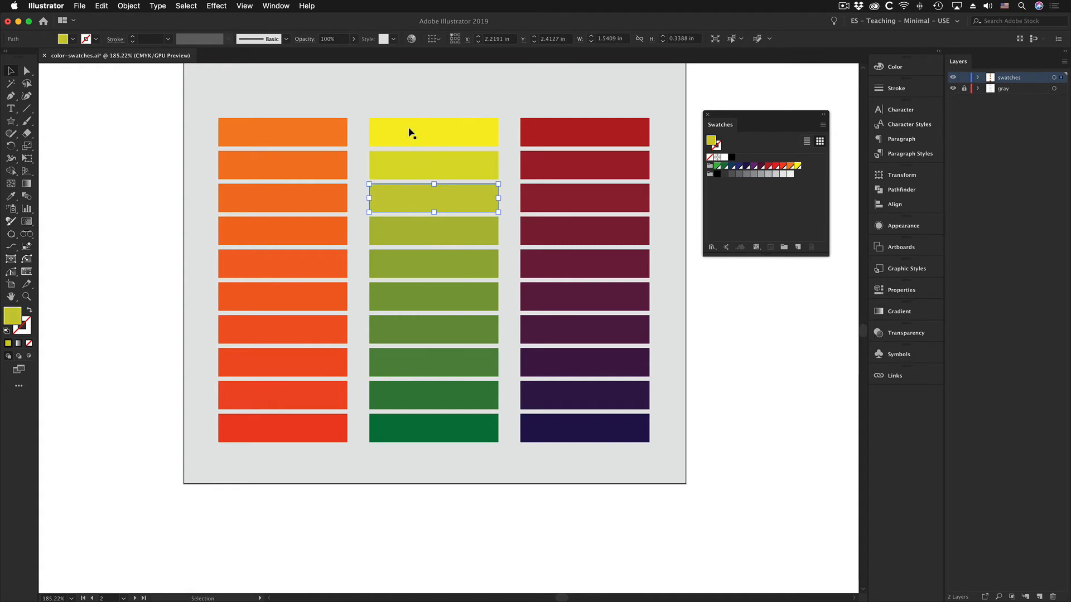
Step: Select all ten bars of the yellow-to-green column, from the yellow one down to the dark green one
{"action": "left_click", "coordinate": [410, 128]}
{"action": "left_click", "coordinate": [404, 164], "text": "shift"}
{"action": "left_click", "coordinate": [405, 199], "text": "shift"}
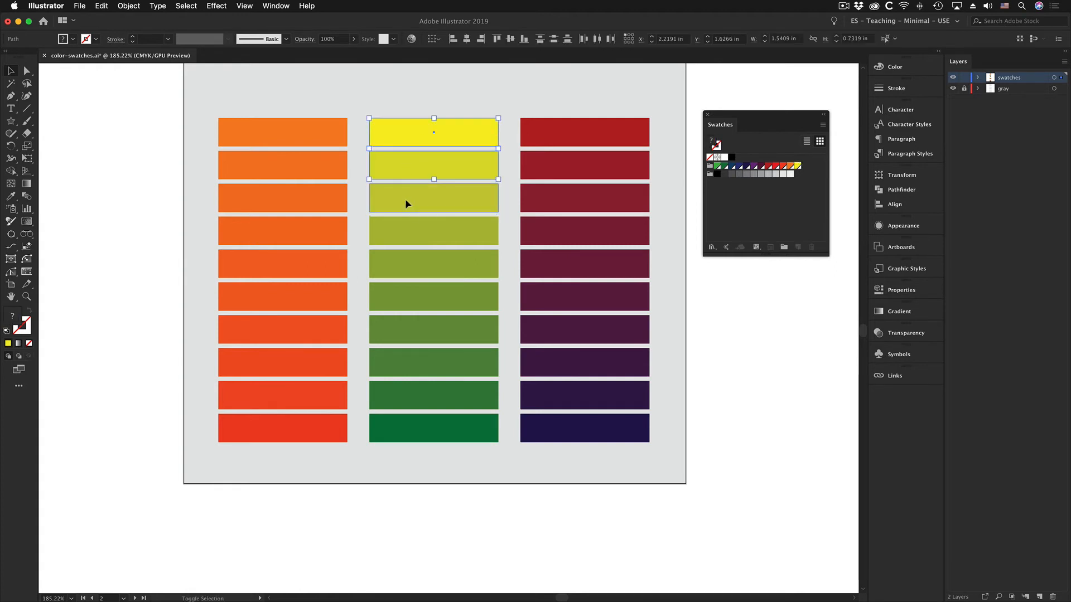
{"action": "left_click", "coordinate": [405, 231], "text": "shift"}
{"action": "left_click", "coordinate": [406, 257], "text": "shift"}
{"action": "left_click", "coordinate": [407, 305], "text": "shift"}
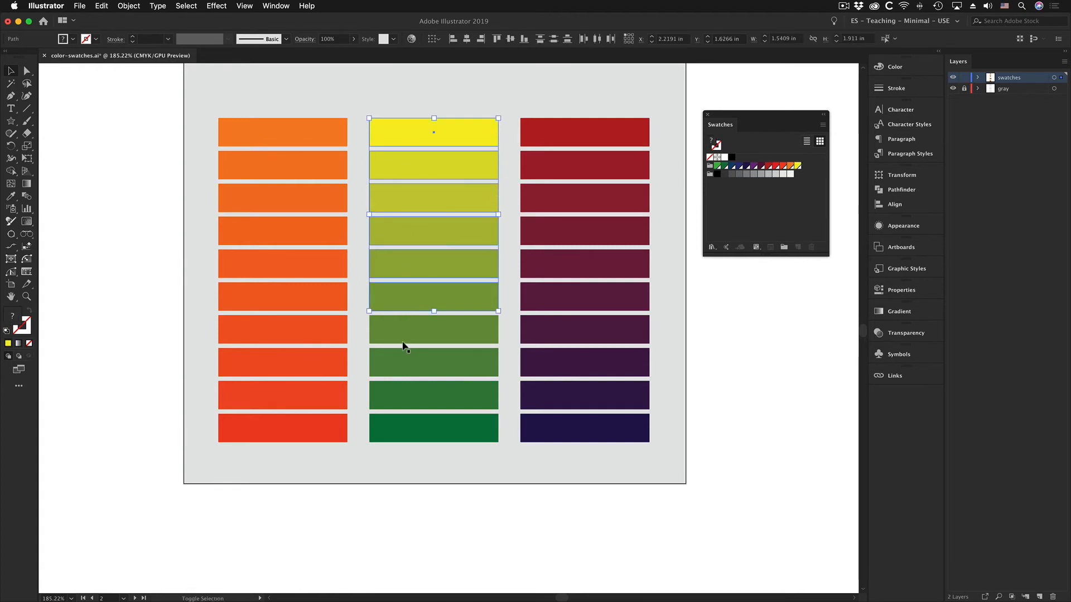
{"action": "left_click", "coordinate": [406, 345], "text": "shift"}
{"action": "left_click", "coordinate": [406, 360], "text": "shift"}
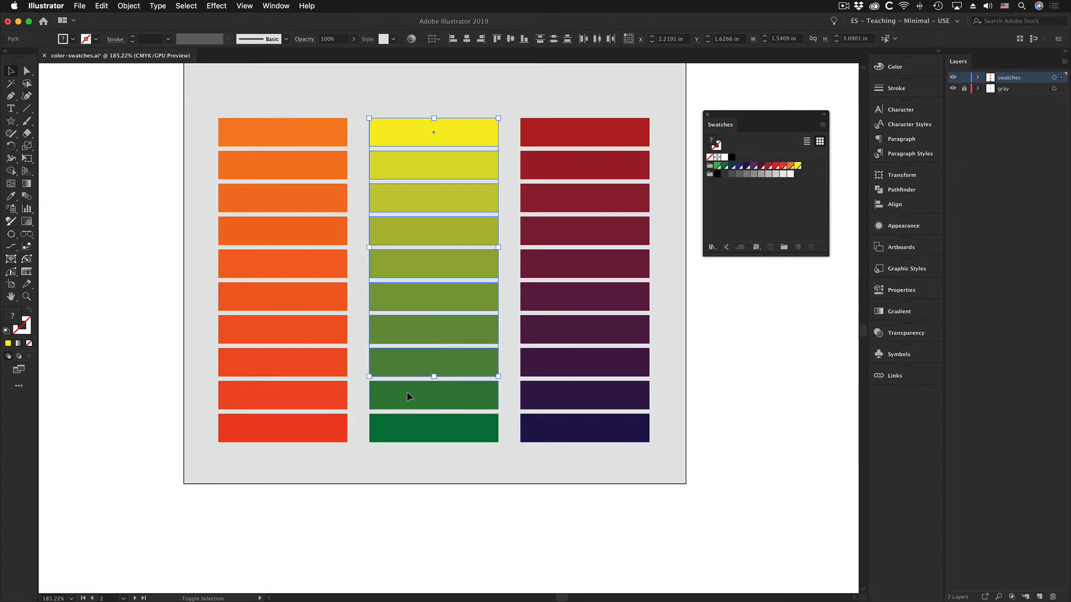
{"action": "left_click", "coordinate": [407, 396], "text": "shift"}
{"action": "left_click", "coordinate": [407, 432], "text": "shift"}
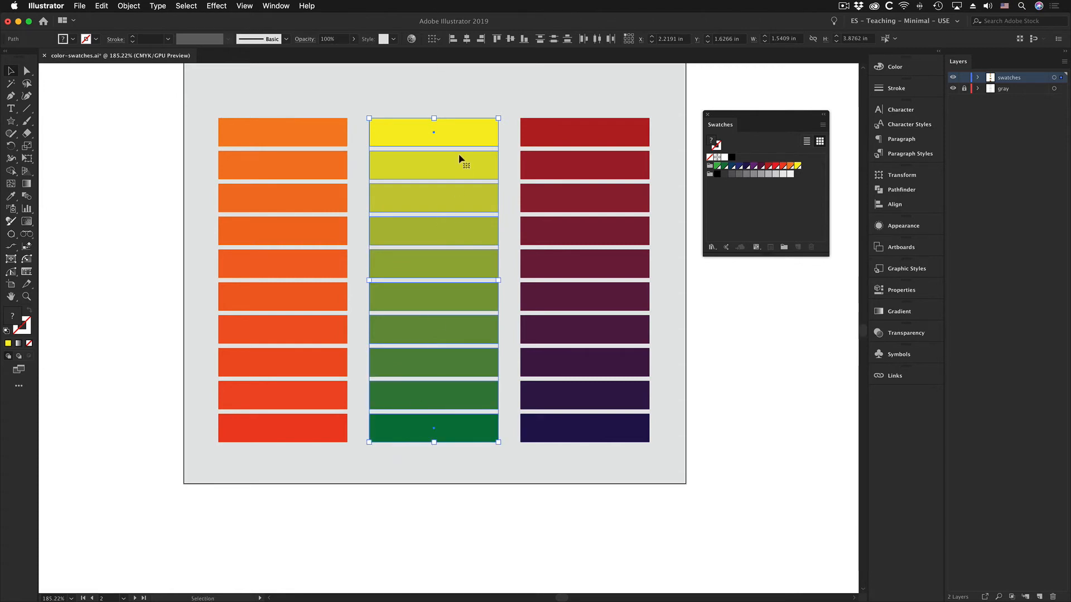
Step: Try creating a color group named Greens from the selected swatches, and undo it
{"action": "left_click", "coordinate": [785, 247]}
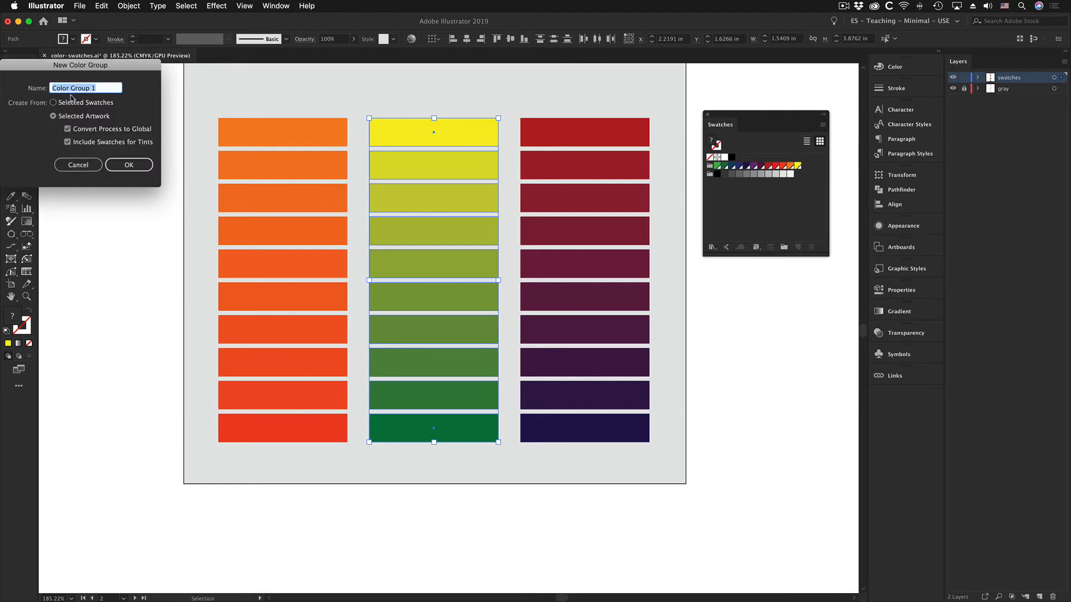
{"action": "left_click", "coordinate": [52, 102]}
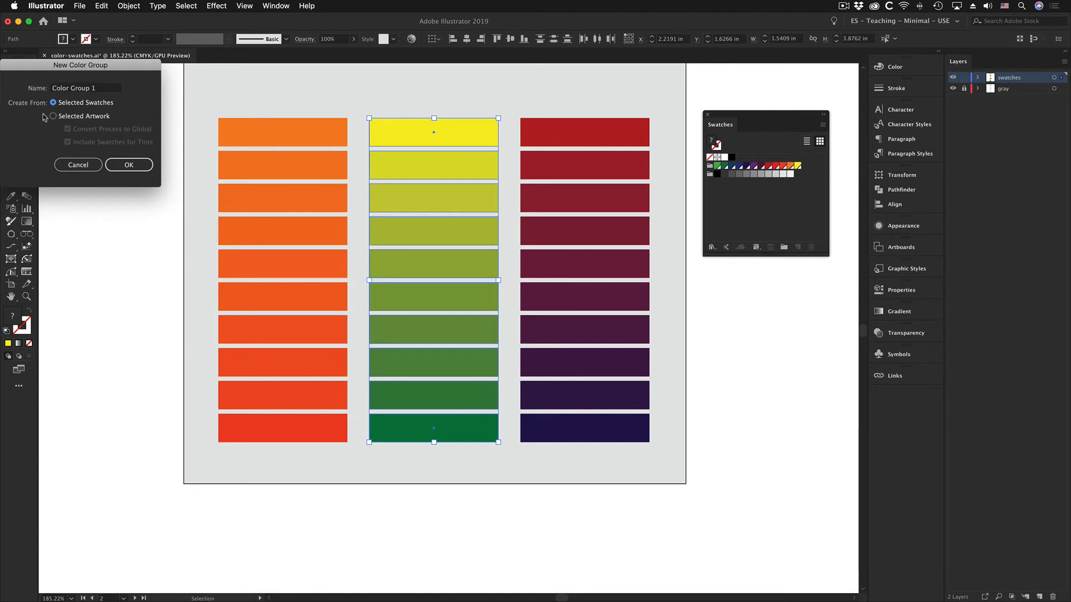
{"action": "left_click", "coordinate": [57, 88]}
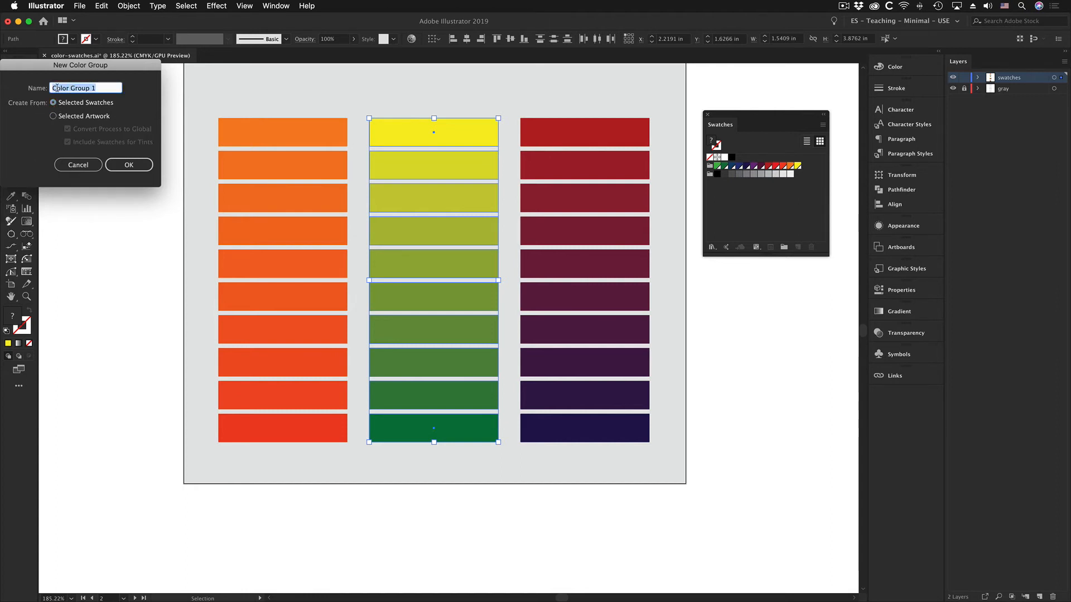
{"action": "type", "text": "C"}
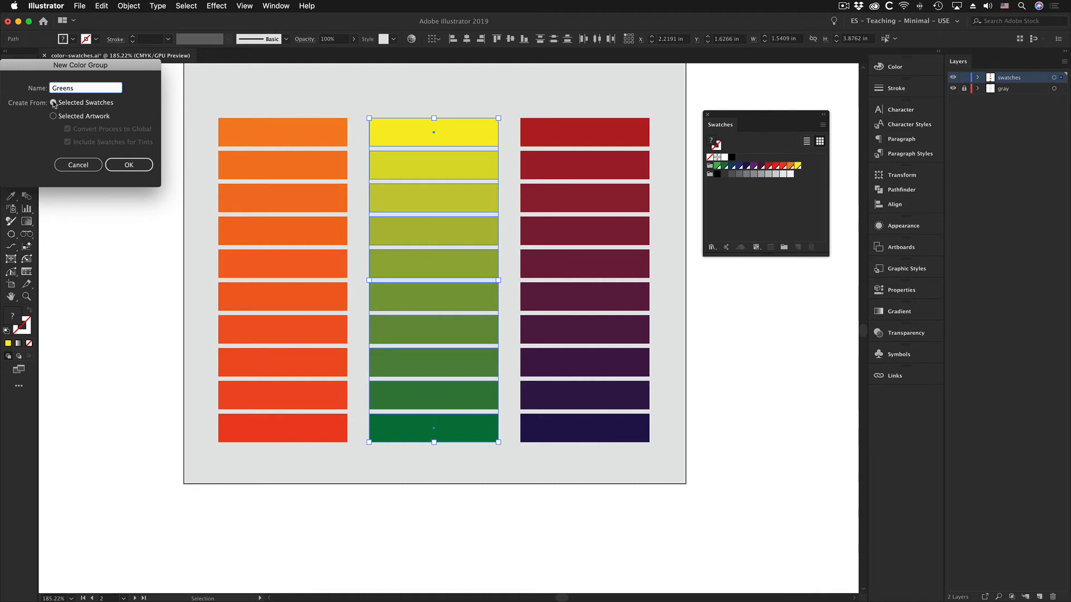
{"action": "left_click", "coordinate": [130, 165]}
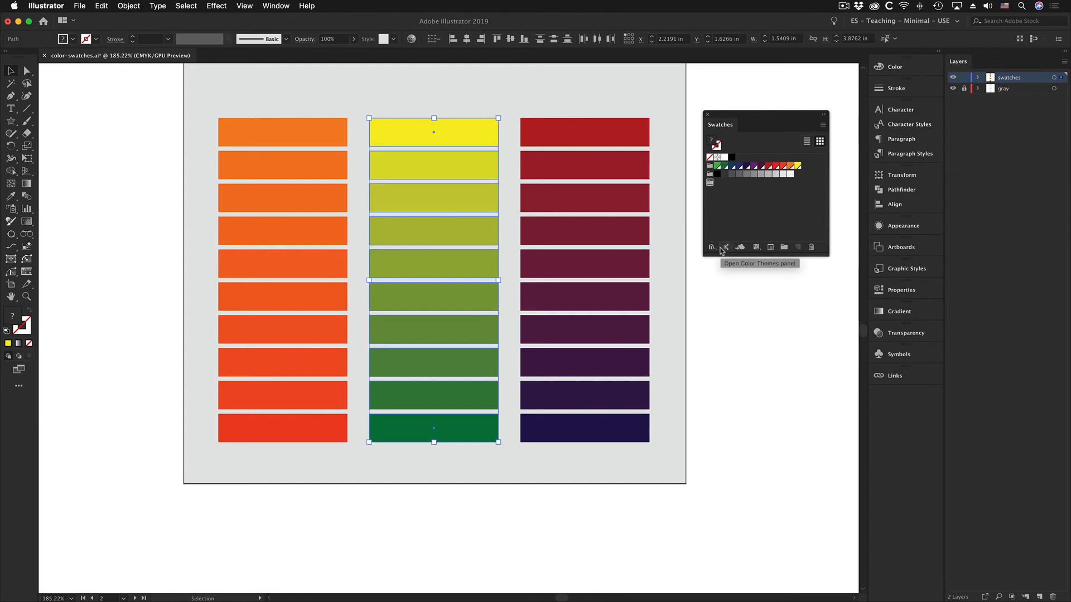
{"action": "left_click", "coordinate": [101, 6]}
{"action": "left_click", "coordinate": [108, 19]}
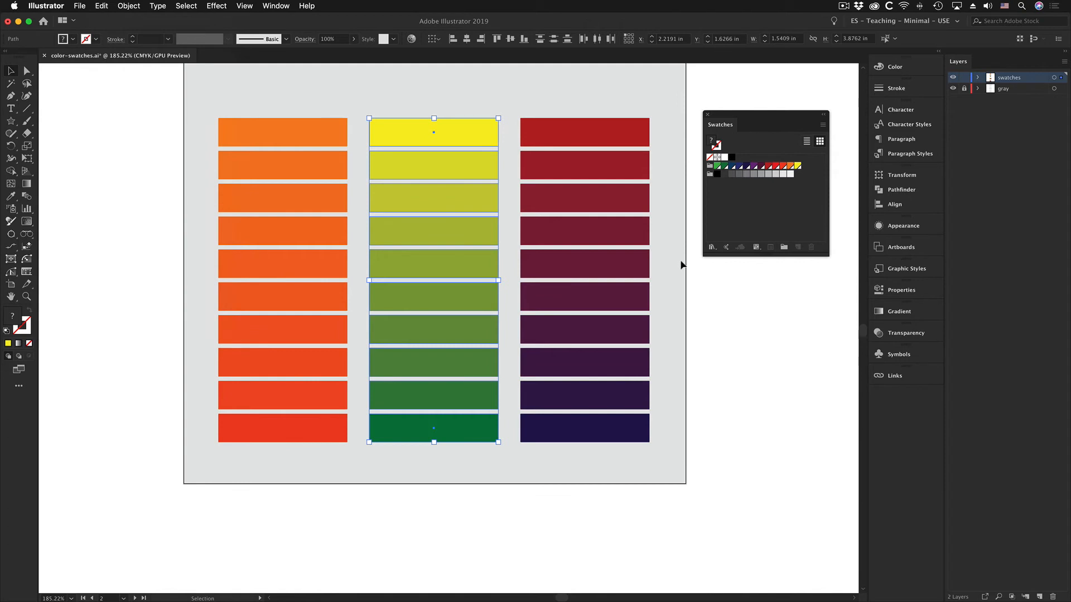
Step: Create a color group named Greens from the selected artwork, converting process to global and excluding tint swatches, and clear the selection
{"action": "left_click", "coordinate": [783, 247]}
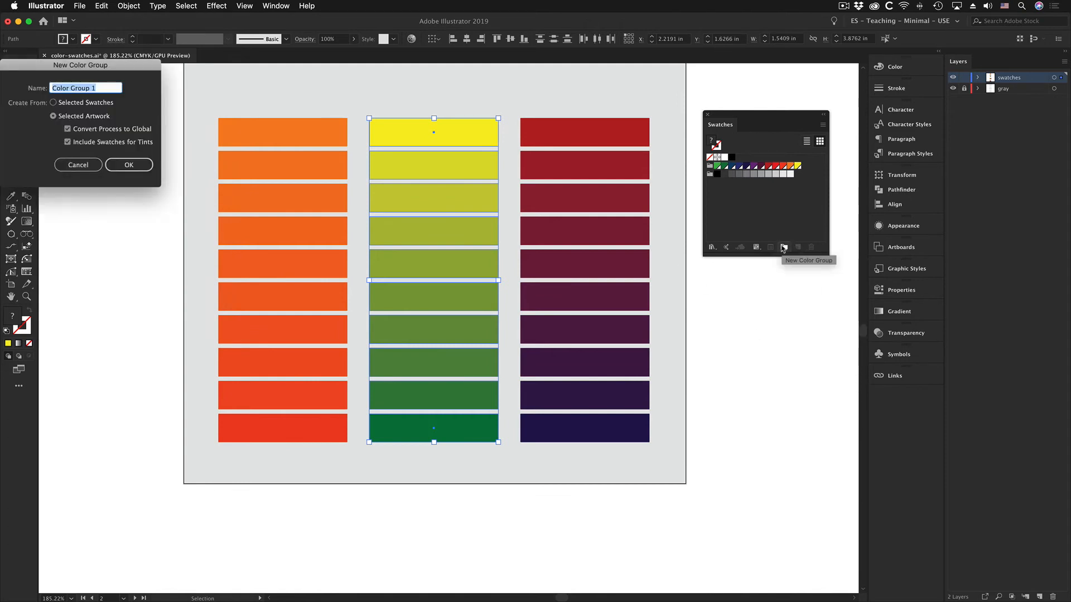
{"action": "left_click", "coordinate": [68, 143]}
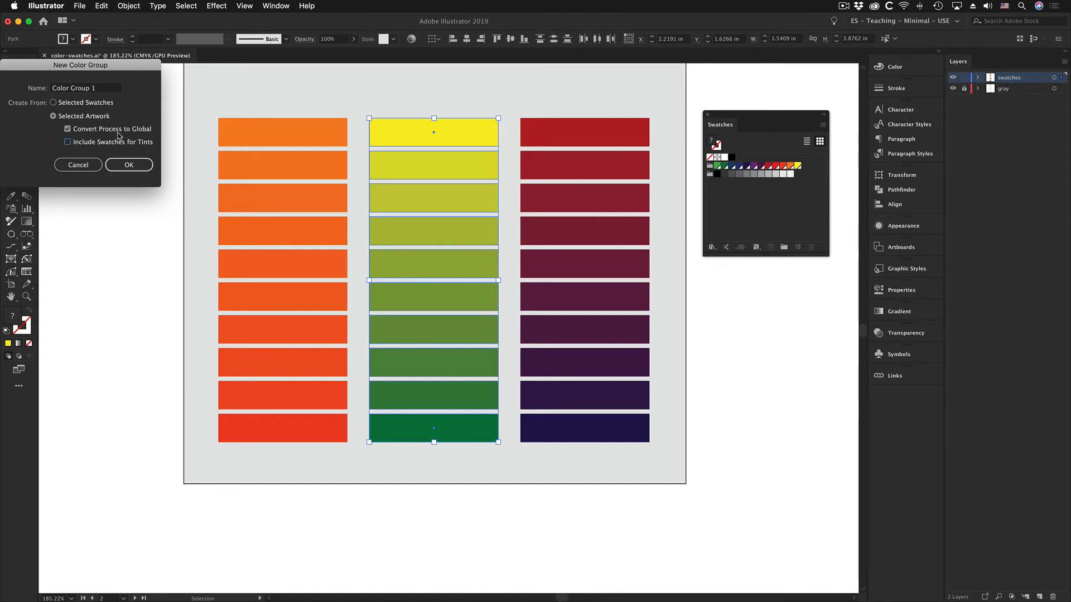
{"action": "left_click", "coordinate": [88, 88]}
{"action": "triple_click", "coordinate": [88, 88]}
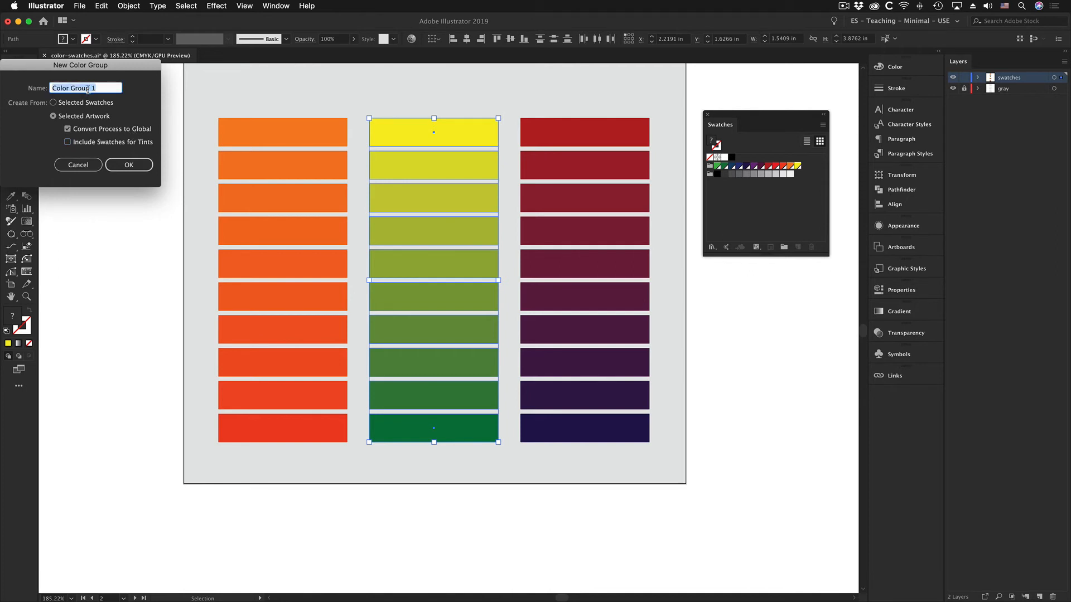
{"action": "type", "text": "Greens"}
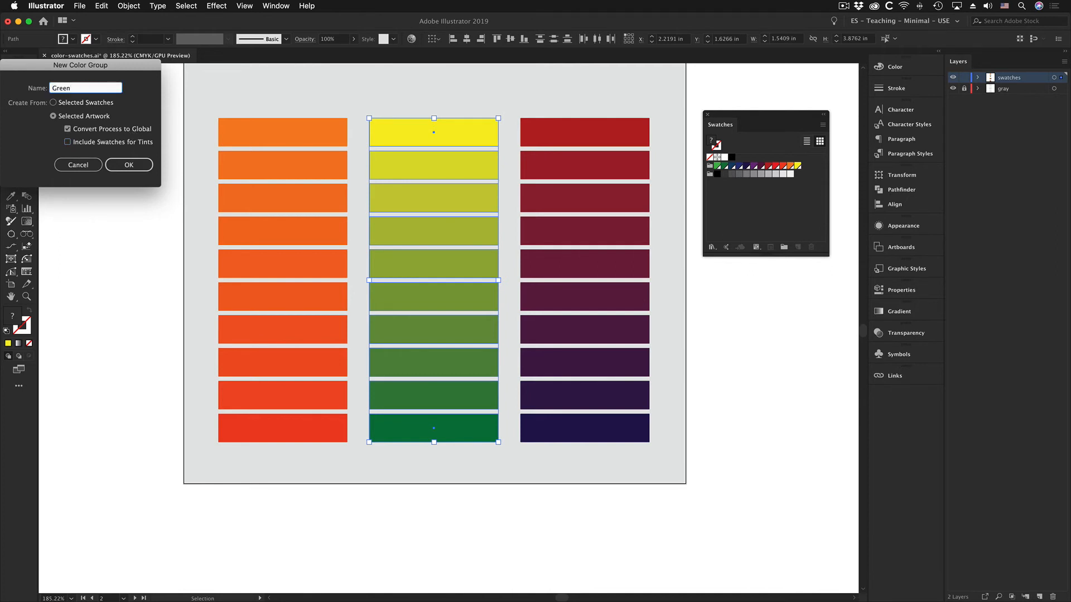
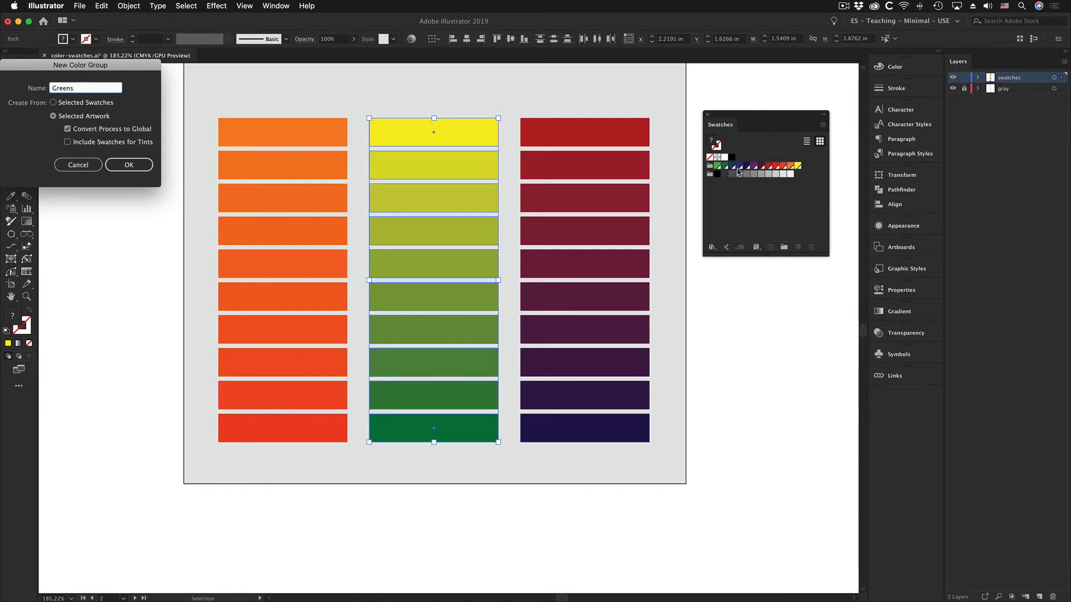
{"action": "left_click", "coordinate": [132, 167]}
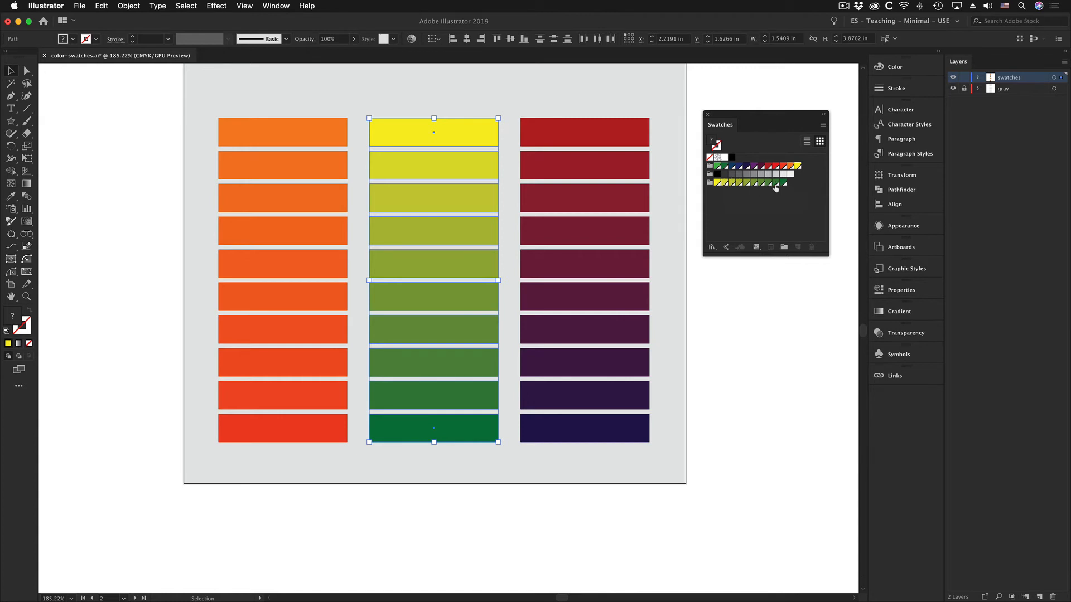
{"action": "left_click", "coordinate": [158, 133]}
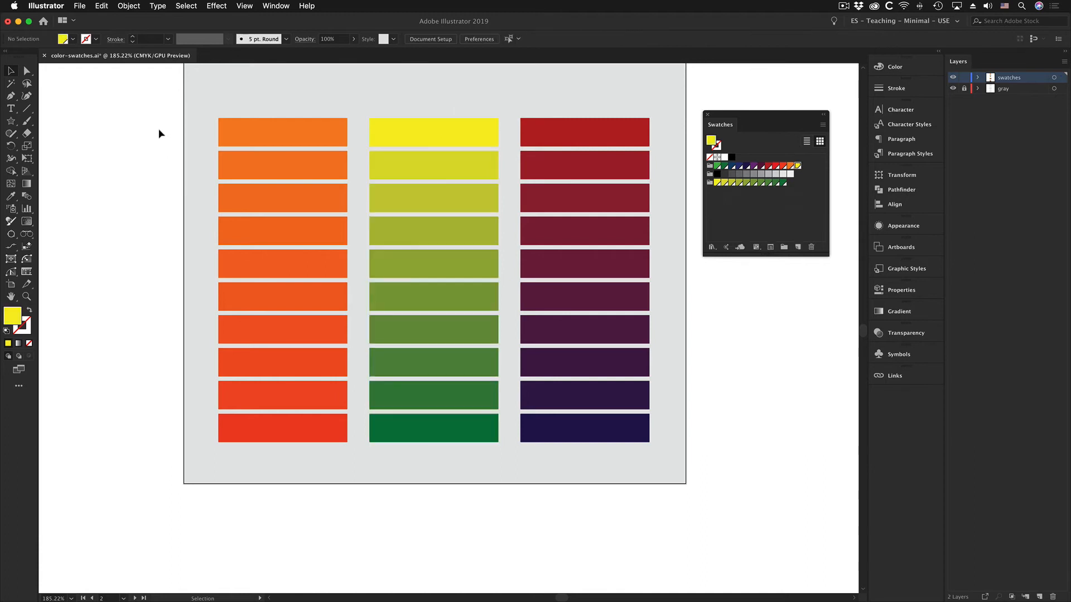
Step: Review the color ranges across the Color, Shades & Tints, Analogous and Complementary artboards
{"action": "left_click", "coordinate": [452, 359], "text": "alt+super"}
{"action": "left_click_drag", "start_coordinate": [454, 219], "coordinate": [477, 417]}
{"action": "left_click", "coordinate": [466, 386], "text": "alt+super"}
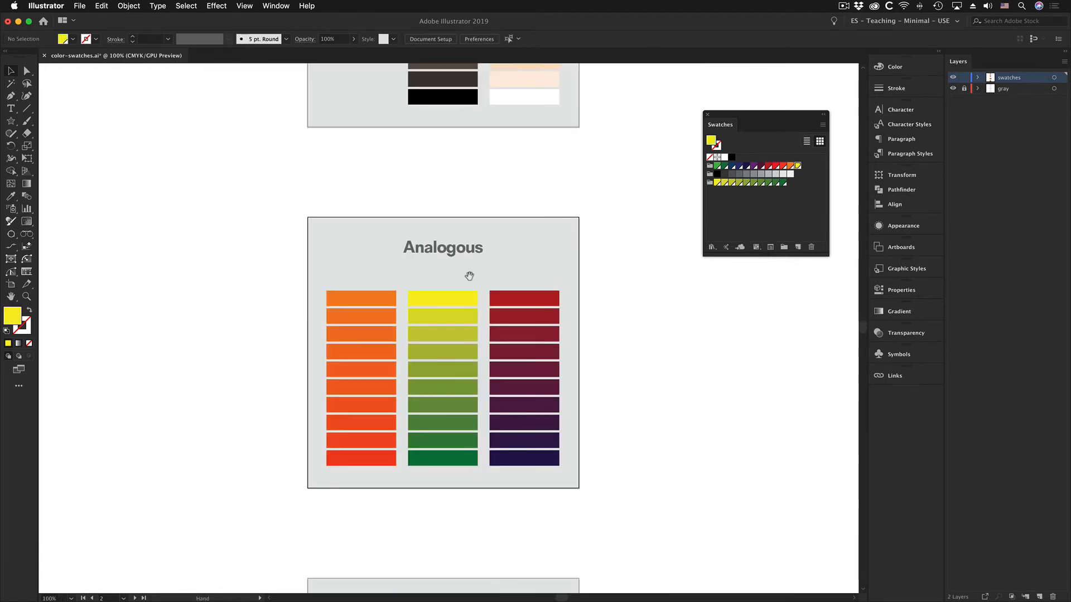
{"action": "left_click_drag", "start_coordinate": [472, 229], "coordinate": [479, 501]}
{"action": "left_click_drag", "start_coordinate": [504, 224], "coordinate": [502, 478]}
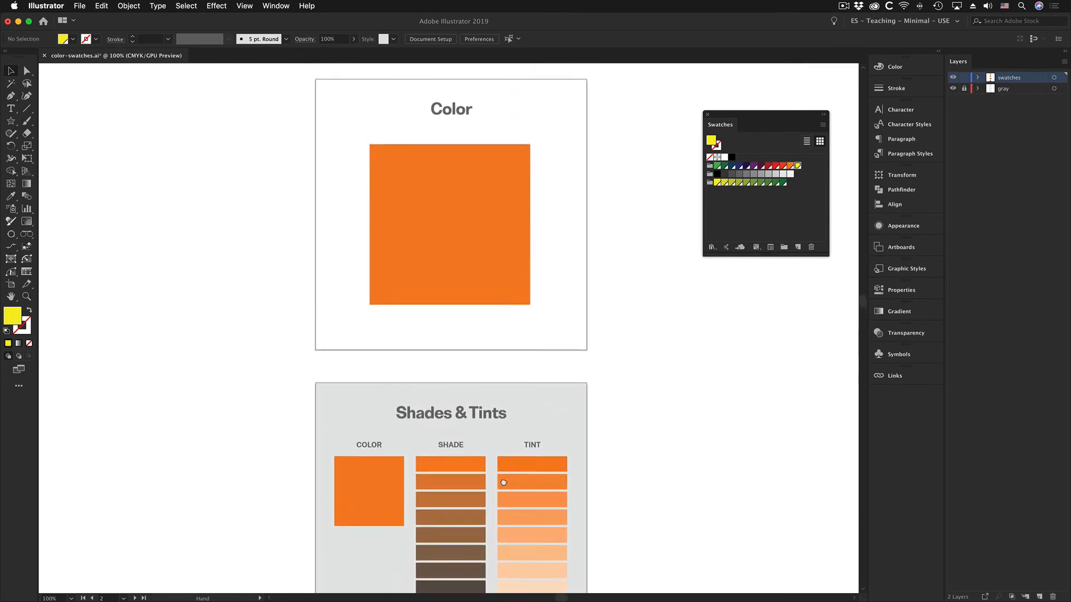
{"action": "left_click_drag", "start_coordinate": [463, 251], "coordinate": [502, 243]}
{"action": "left_click", "coordinate": [509, 371], "text": "alt+super"}
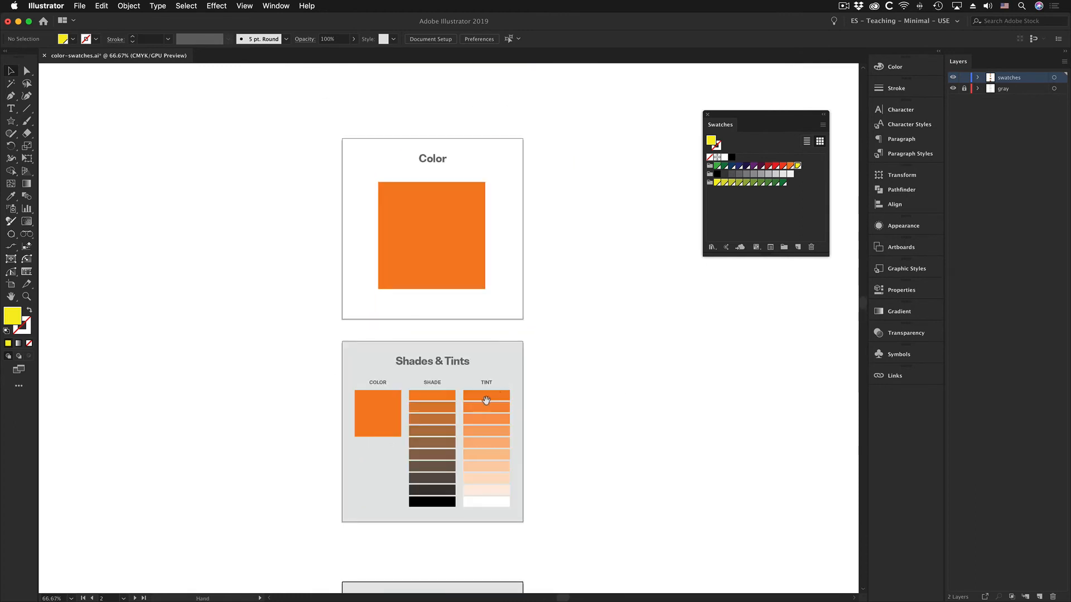
{"action": "scroll", "coordinate": [485, 368], "scroll_direction": "down", "scroll_amount": 2}
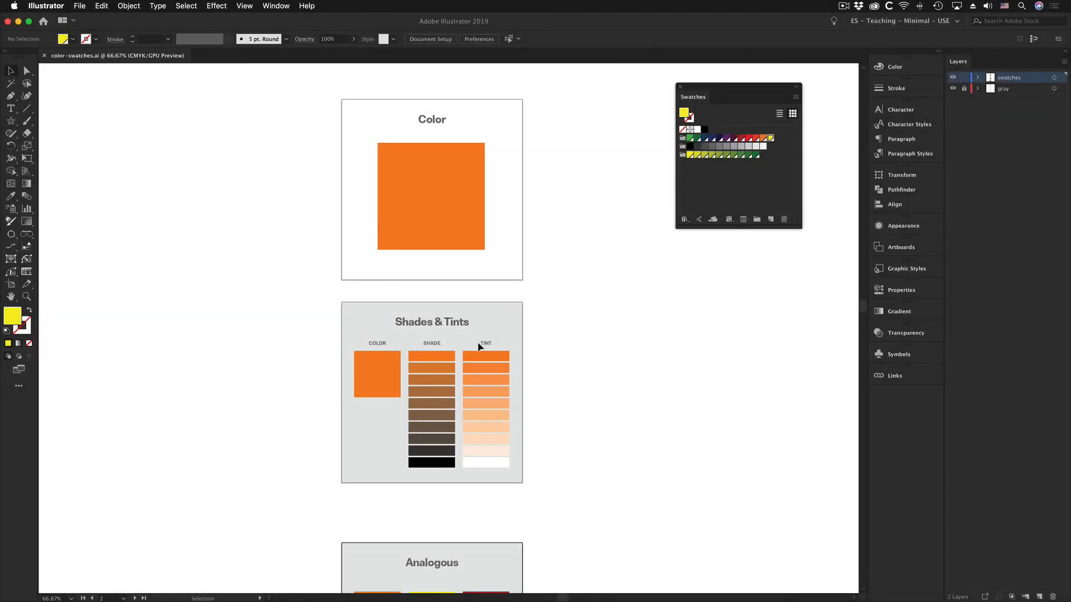
{"action": "key", "text": "space"}
{"action": "scroll", "coordinate": [577, 461], "scroll_direction": "down", "scroll_amount": 10}
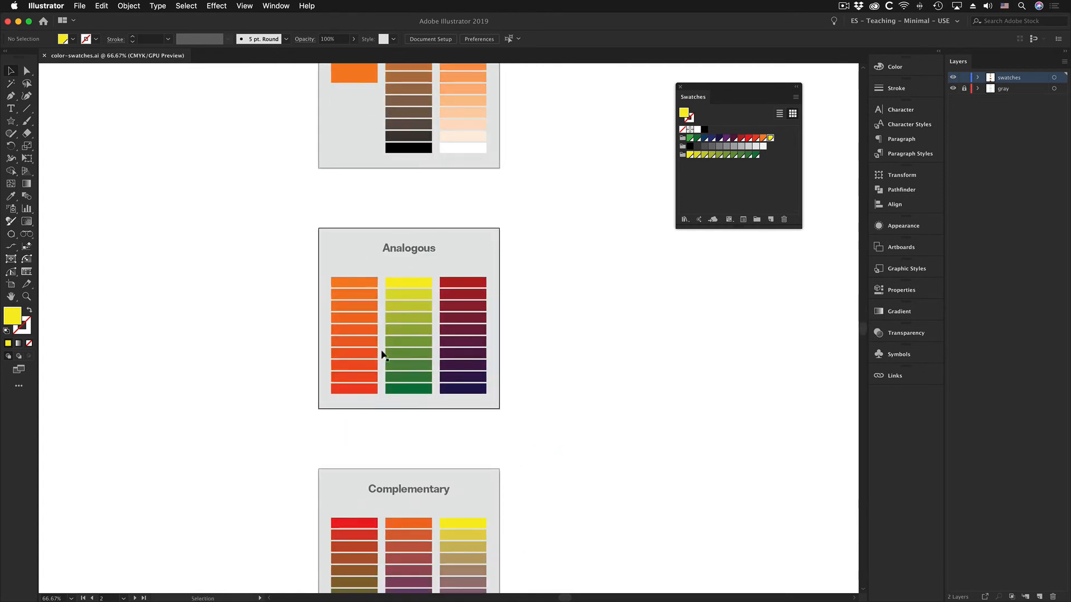
Step: Look over the Complementary and Shades & Tints artboards, and return to a close view of the Color artboard
{"action": "left_click_drag", "start_coordinate": [504, 442], "coordinate": [572, 293]}
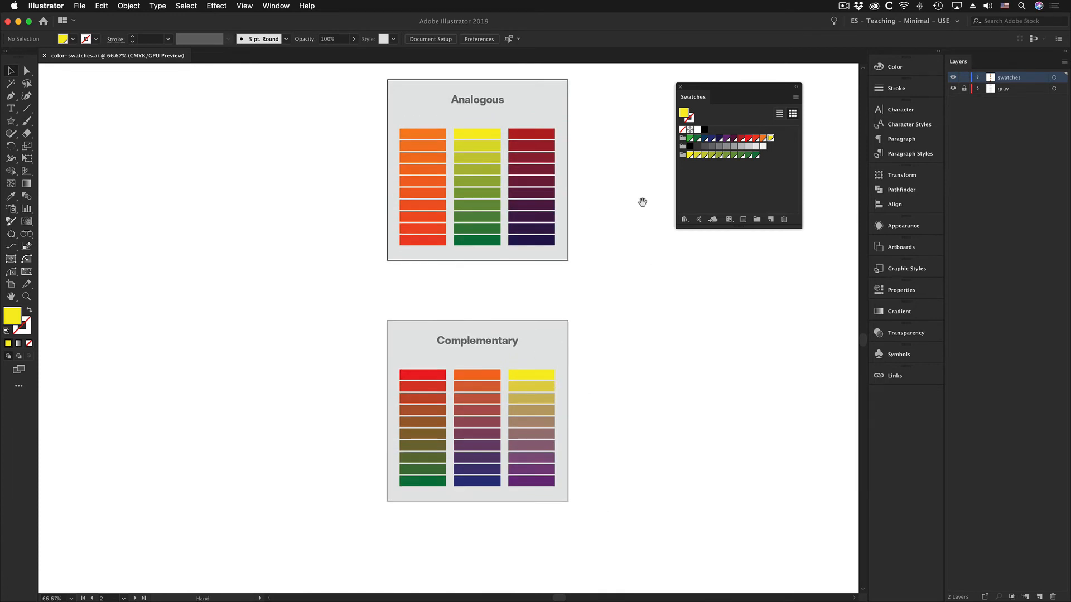
{"action": "scroll", "coordinate": [641, 201], "scroll_direction": "up", "scroll_amount": 10}
{"action": "scroll", "coordinate": [547, 312], "scroll_direction": "up", "scroll_amount": 5}
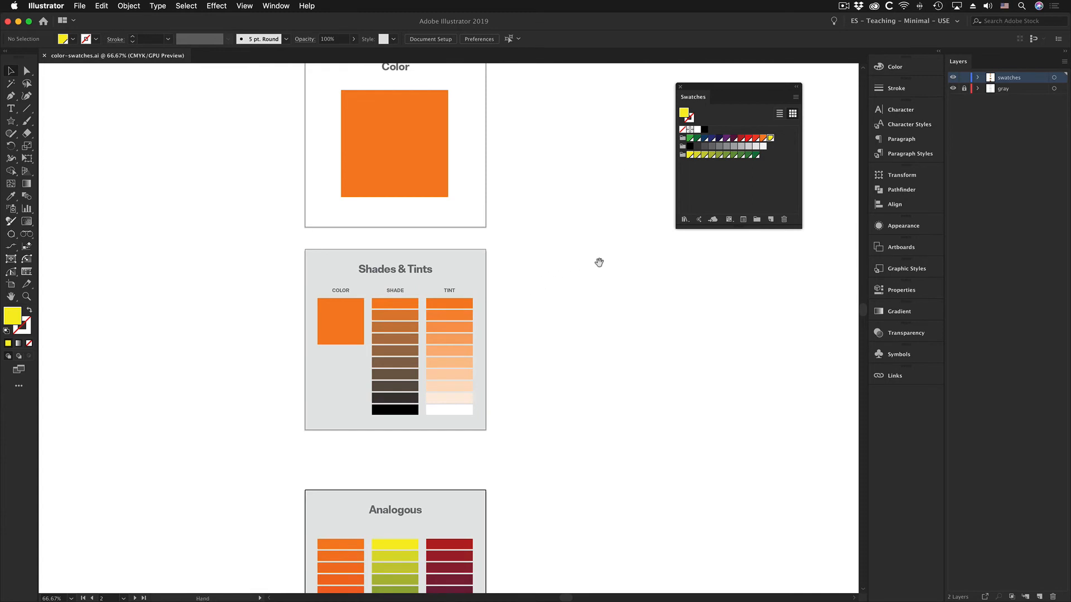
{"action": "left_click_drag", "start_coordinate": [597, 263], "coordinate": [517, 310]}
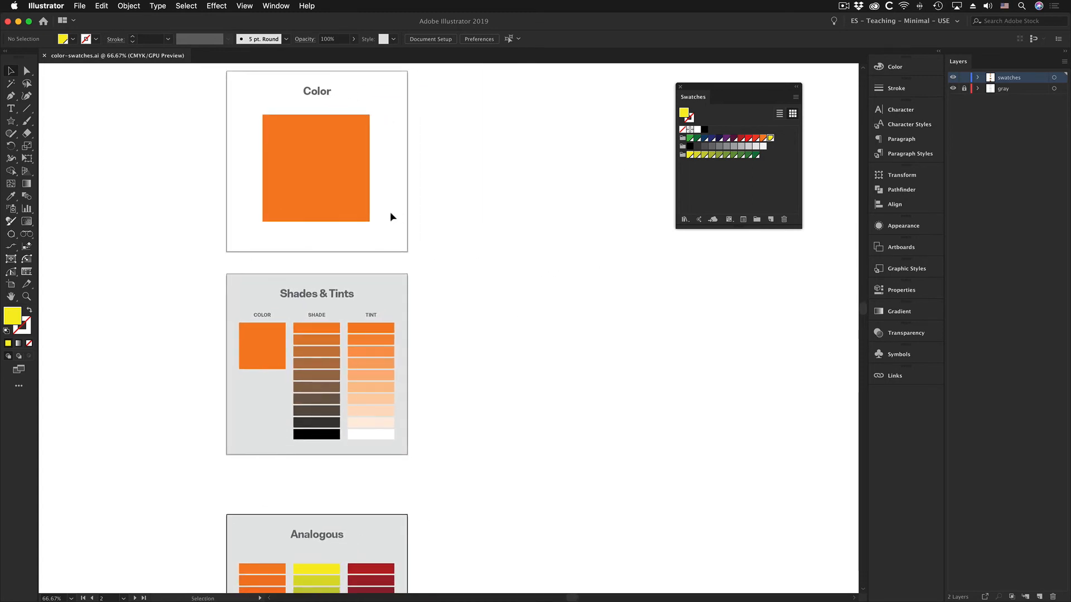
{"action": "key", "text": "z"}
{"action": "left_click_drag", "start_coordinate": [263, 105], "coordinate": [382, 180]}
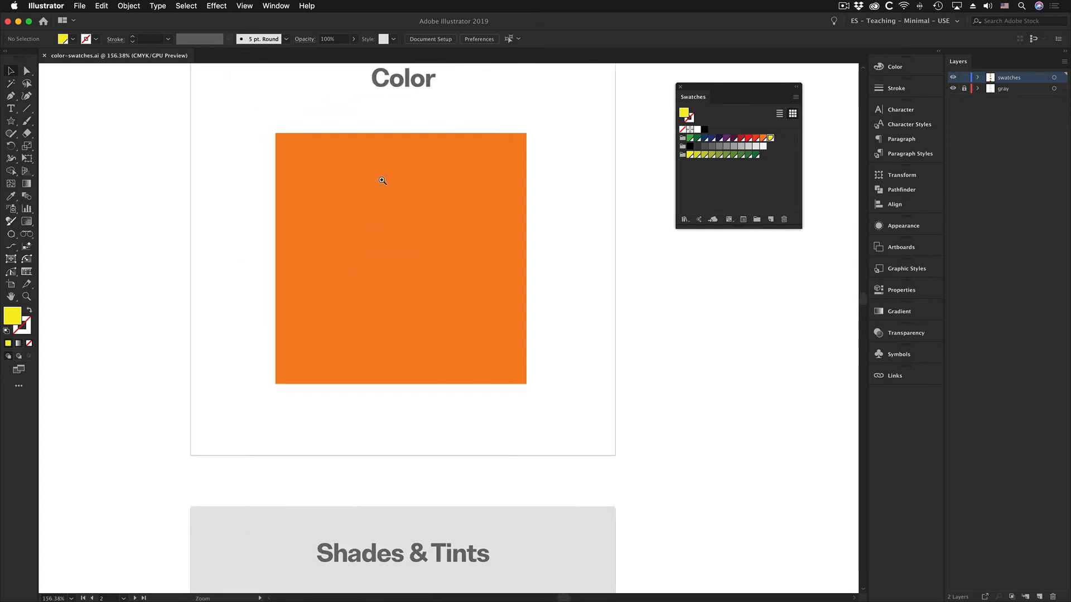
{"action": "key", "text": "v"}
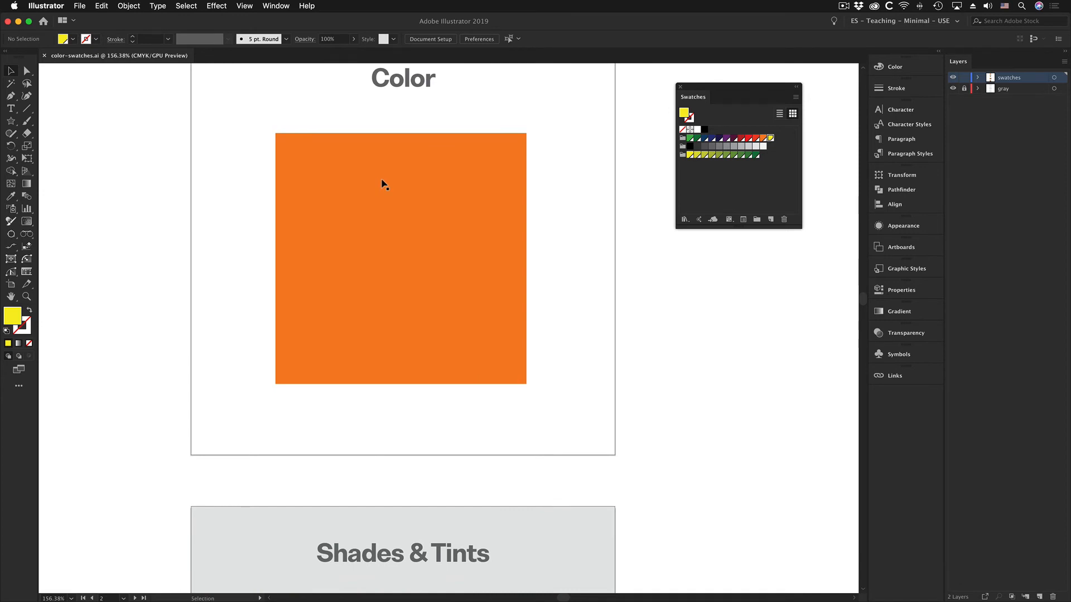
{"action": "left_click_drag", "start_coordinate": [385, 148], "coordinate": [470, 218]}
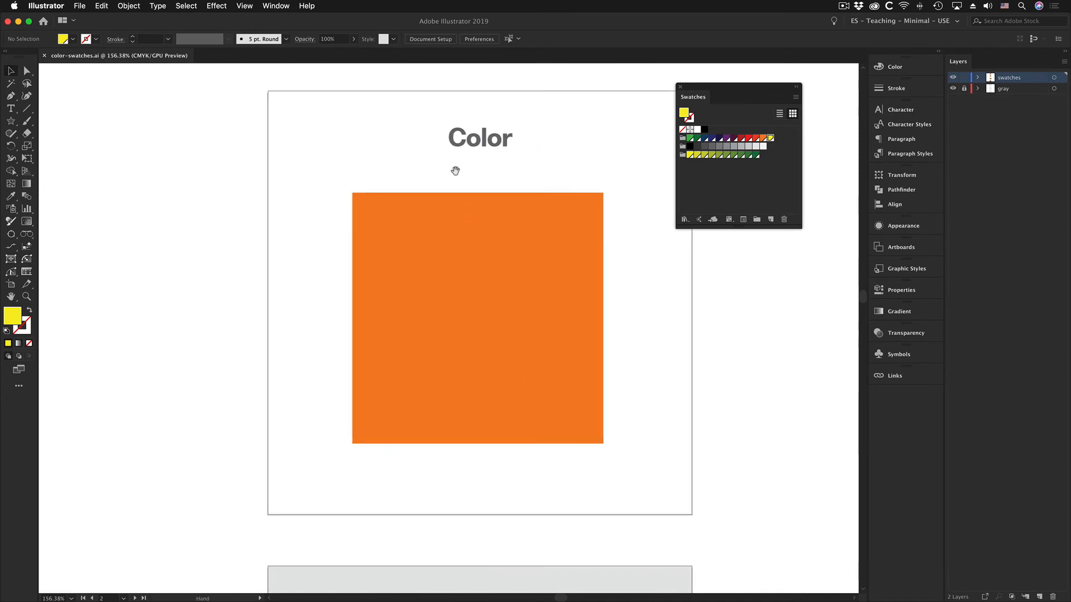
{"action": "left_click_drag", "start_coordinate": [463, 165], "coordinate": [415, 214]}
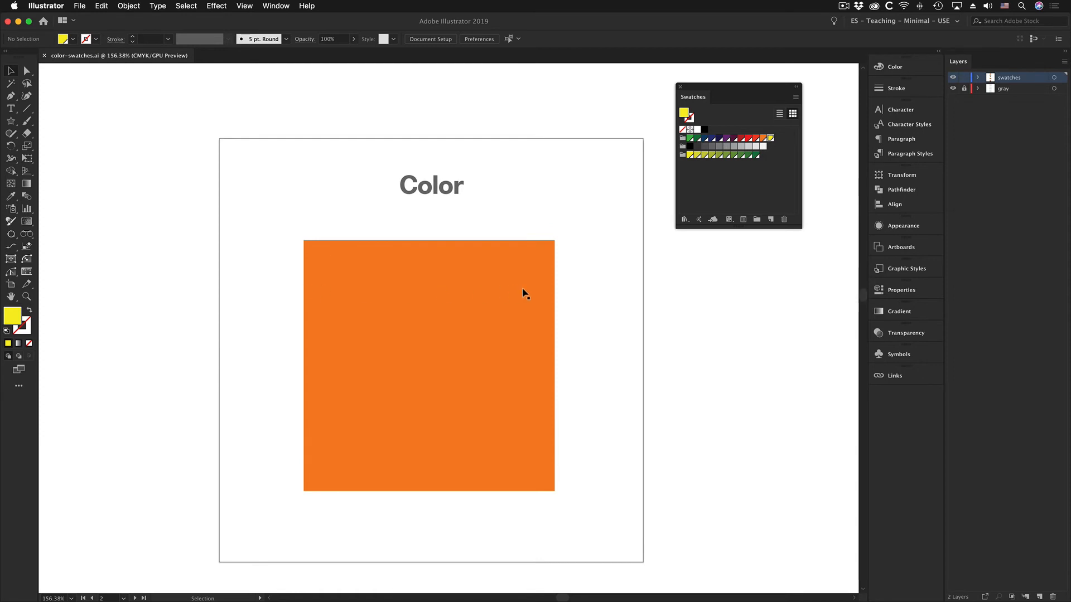
Step: Replace the heading above the large orange square with the text "Gradients"
{"action": "key", "text": "t"}
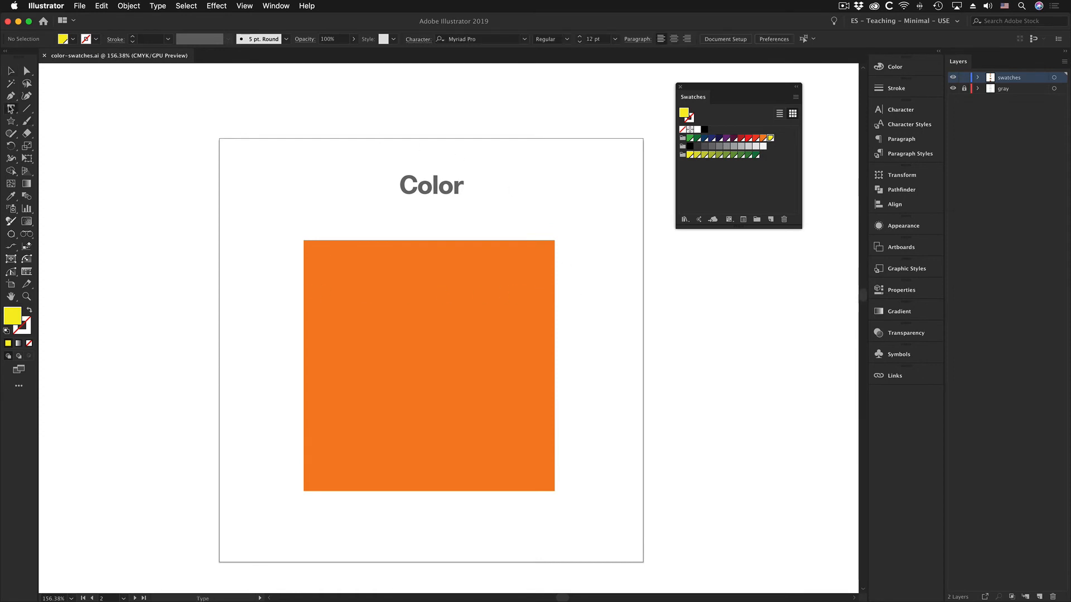
{"action": "left_click_drag", "start_coordinate": [457, 186], "coordinate": [390, 187]}
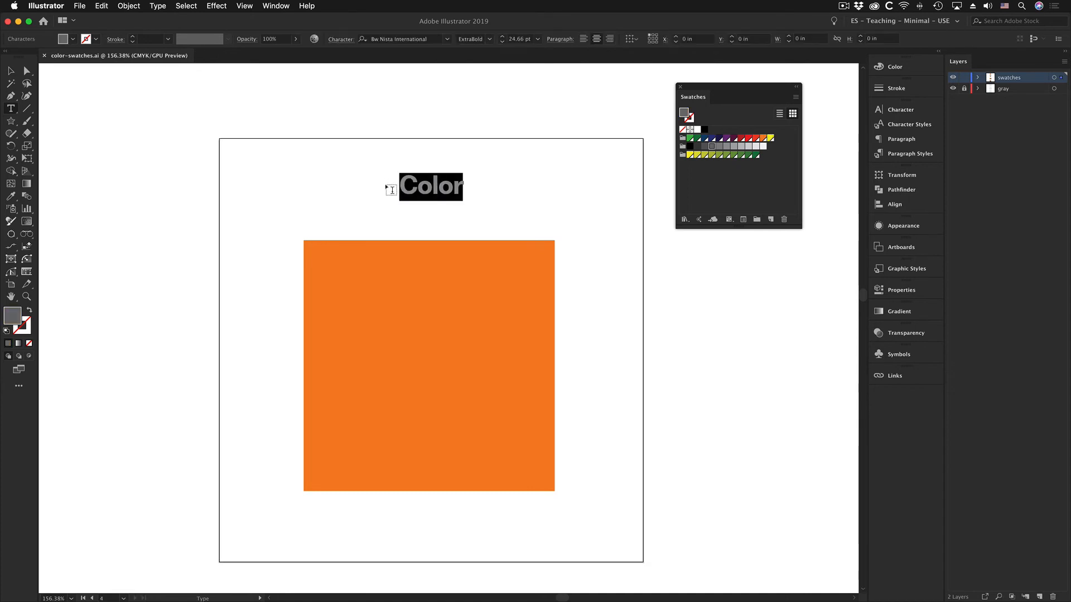
{"action": "type", "text": "Gradien"}
{"action": "type", "text": "t"}
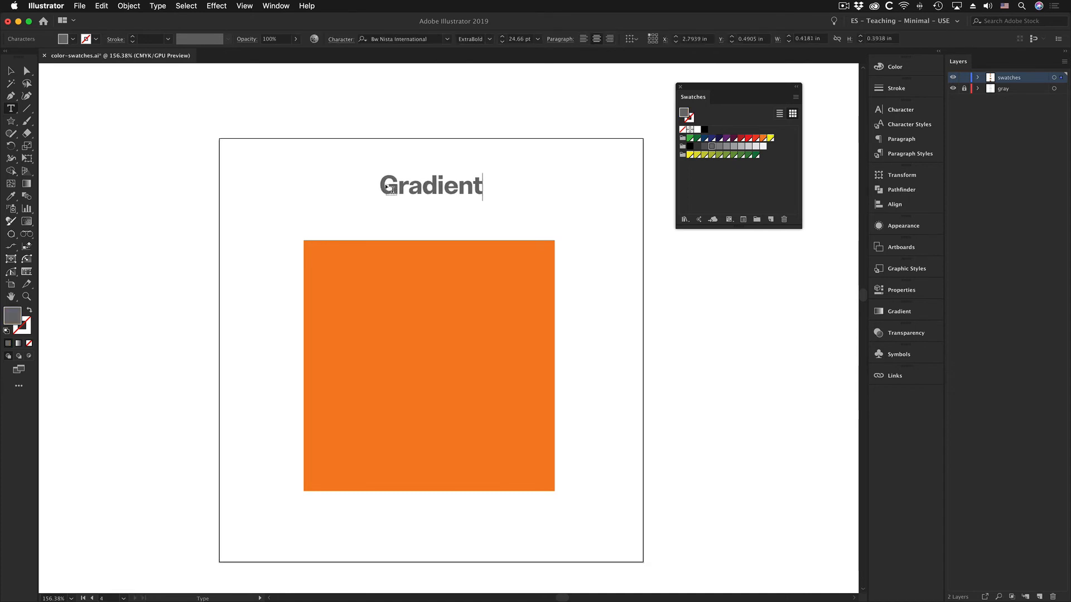
{"action": "type", "text": "s"}
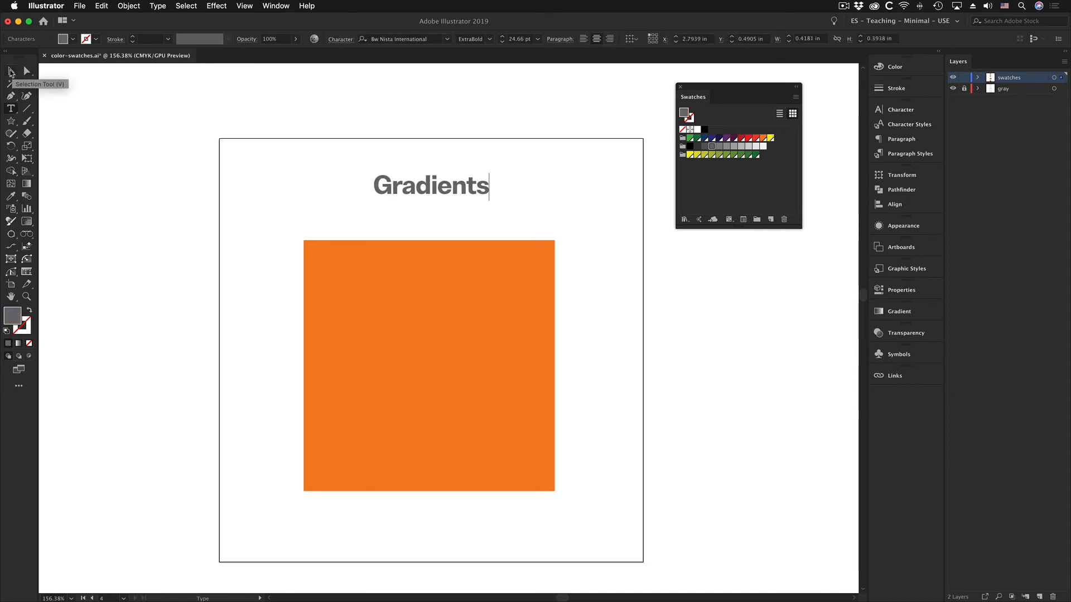
{"action": "left_click", "coordinate": [11, 72]}
{"action": "left_click", "coordinate": [279, 186]}
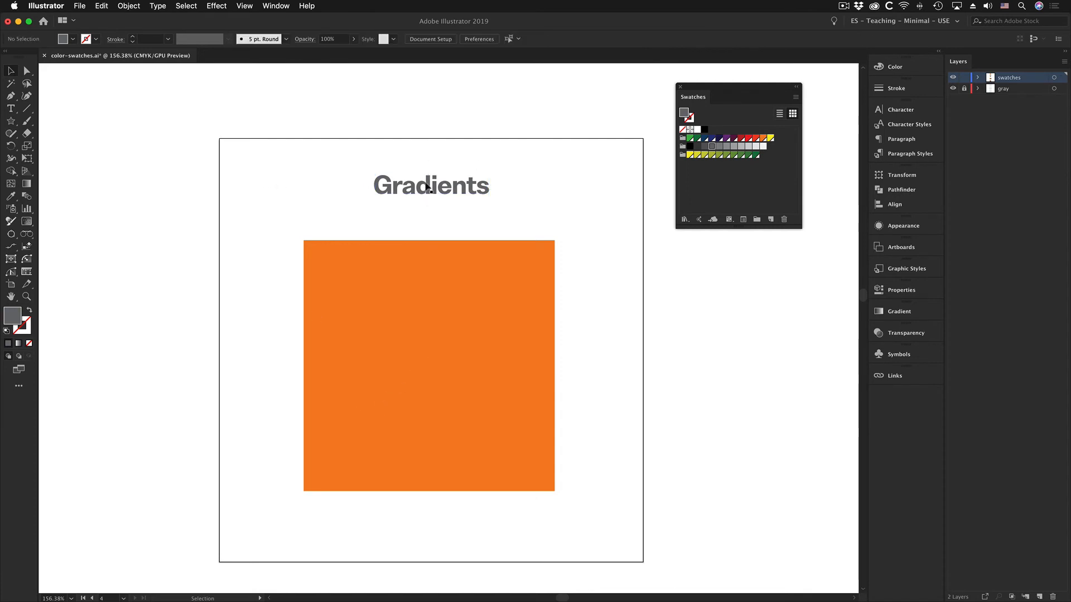
Step: Move the orange square close to the artboard's left edge and narrow it to a bar about 0.83 in wide
{"action": "left_click", "coordinate": [399, 333]}
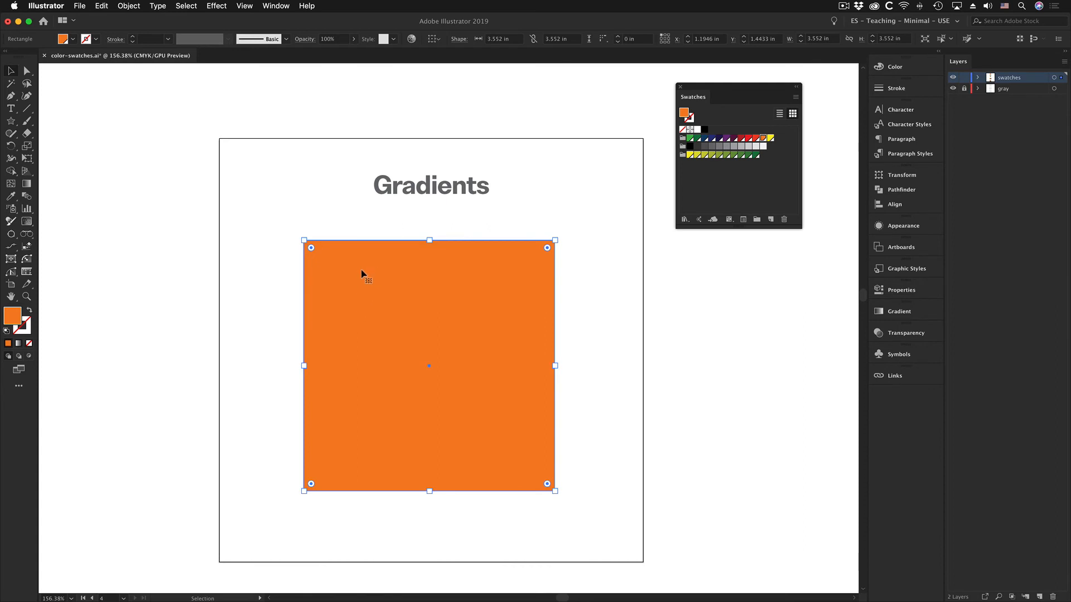
{"action": "left_click_drag", "start_coordinate": [361, 274], "coordinate": [298, 273]}
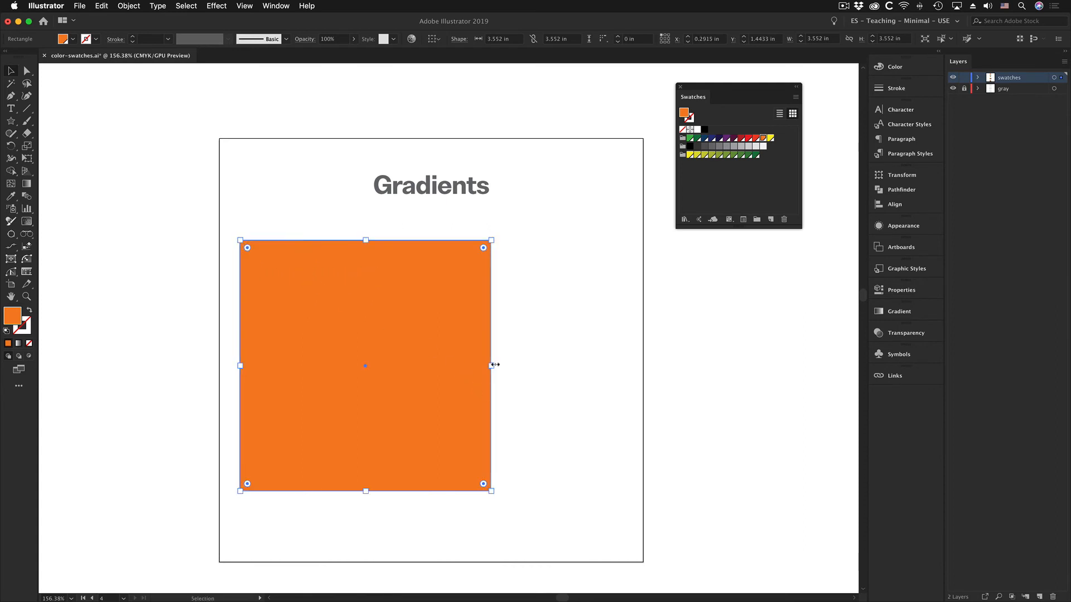
{"action": "left_click_drag", "start_coordinate": [491, 366], "coordinate": [300, 355]}
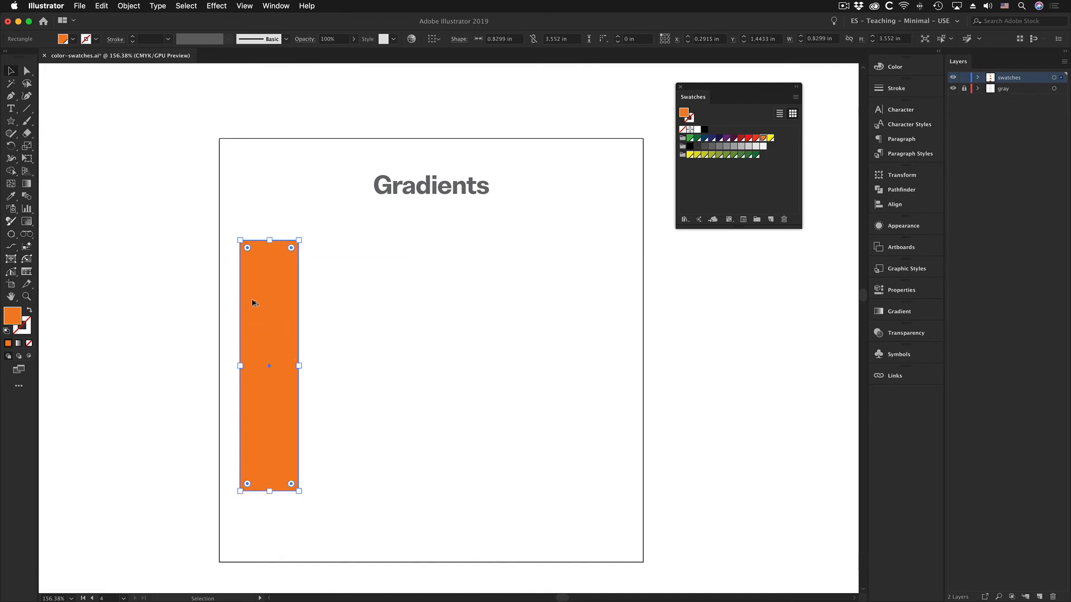
Step: Duplicate the orange bar straight across to the artboard's right side and fill the copy with the purple swatch
{"action": "left_click_drag", "start_coordinate": [252, 303], "coordinate": [578, 305]}
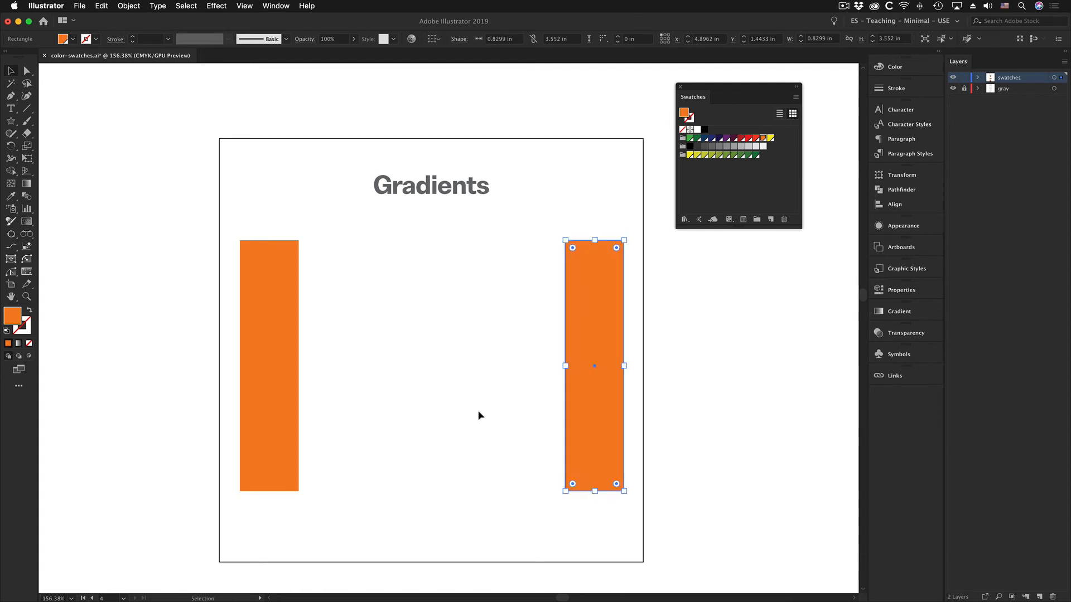
{"action": "left_click", "coordinate": [483, 414]}
{"action": "left_click", "coordinate": [616, 289]}
{"action": "left_click", "coordinate": [726, 138]}
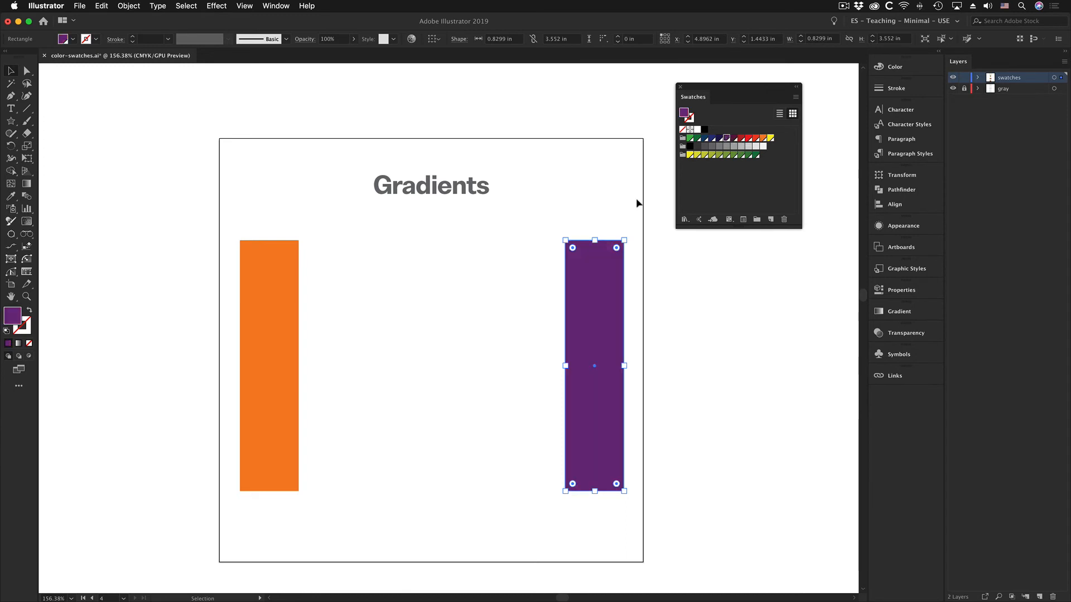
{"action": "left_click", "coordinate": [465, 324]}
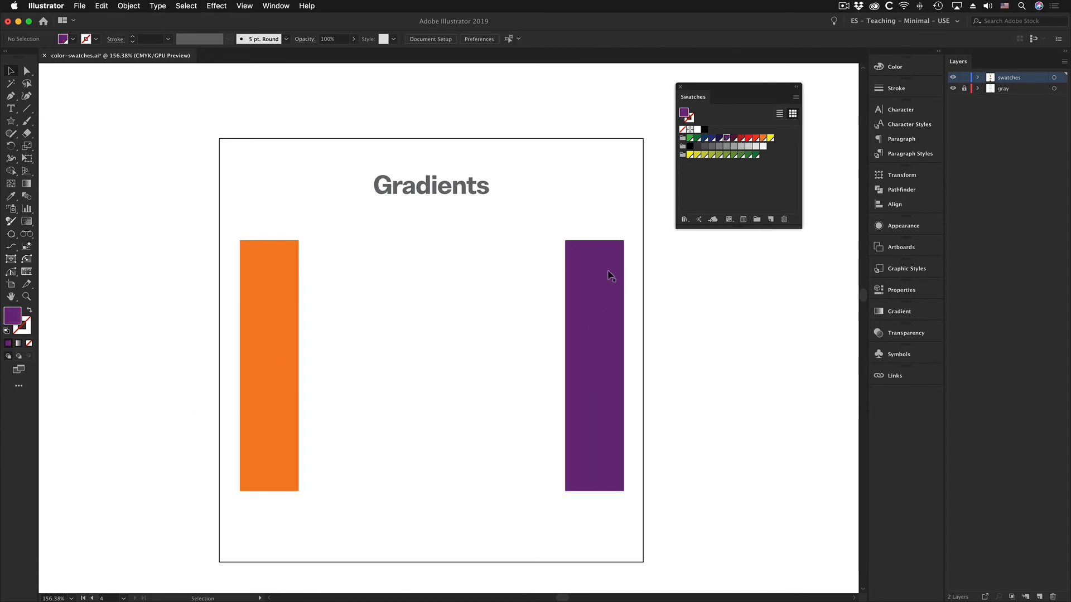
Step: Select the orange and purple bars and set the blend options to Specified Steps with 25 steps
{"action": "left_click", "coordinate": [277, 278]}
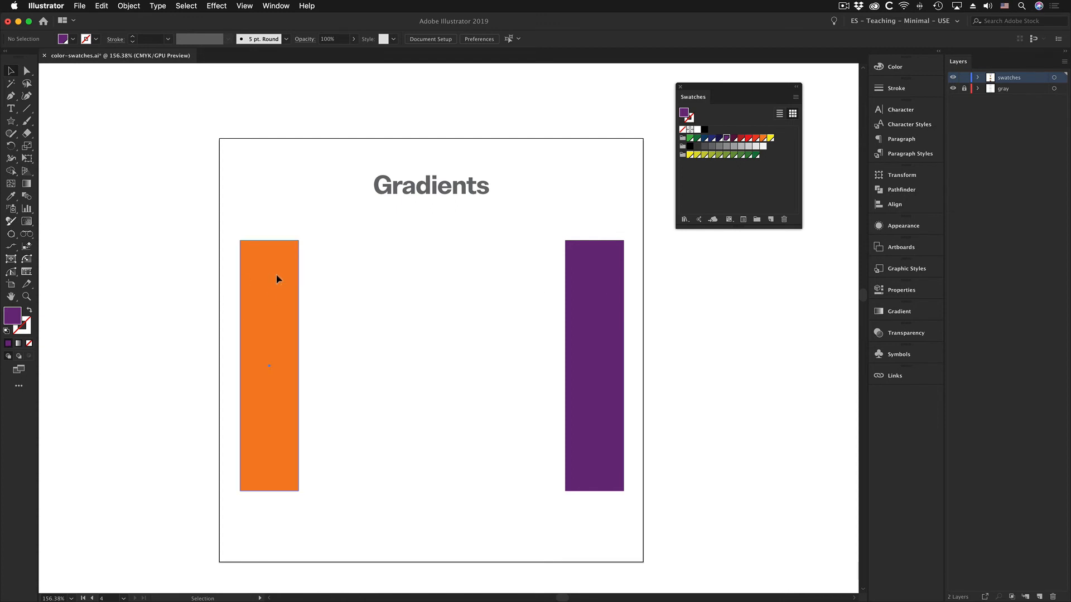
{"action": "left_click", "coordinate": [595, 281], "text": "shift"}
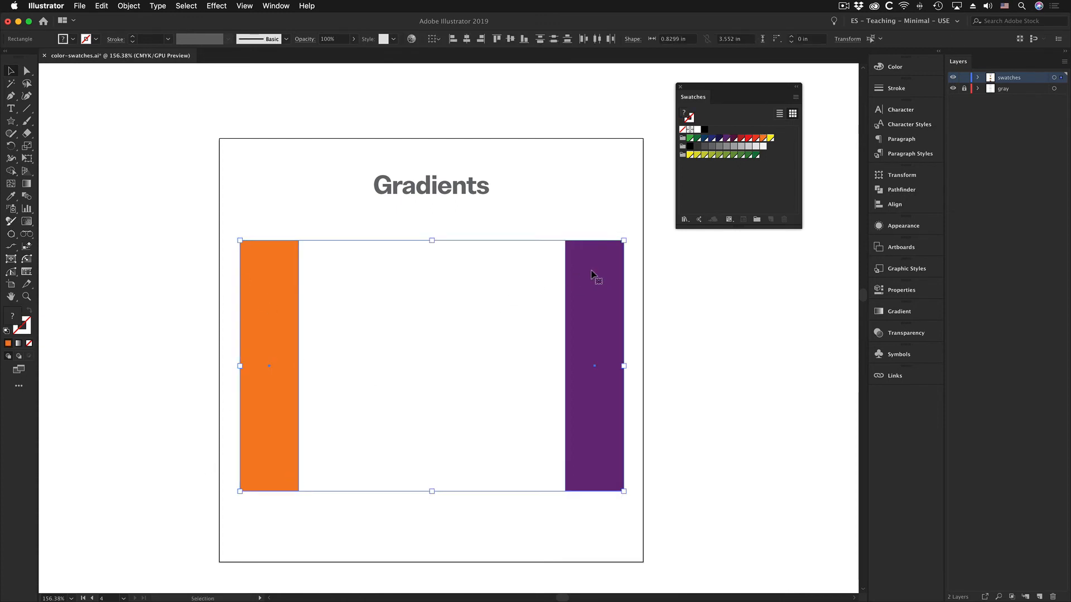
{"action": "left_click", "coordinate": [122, 5]}
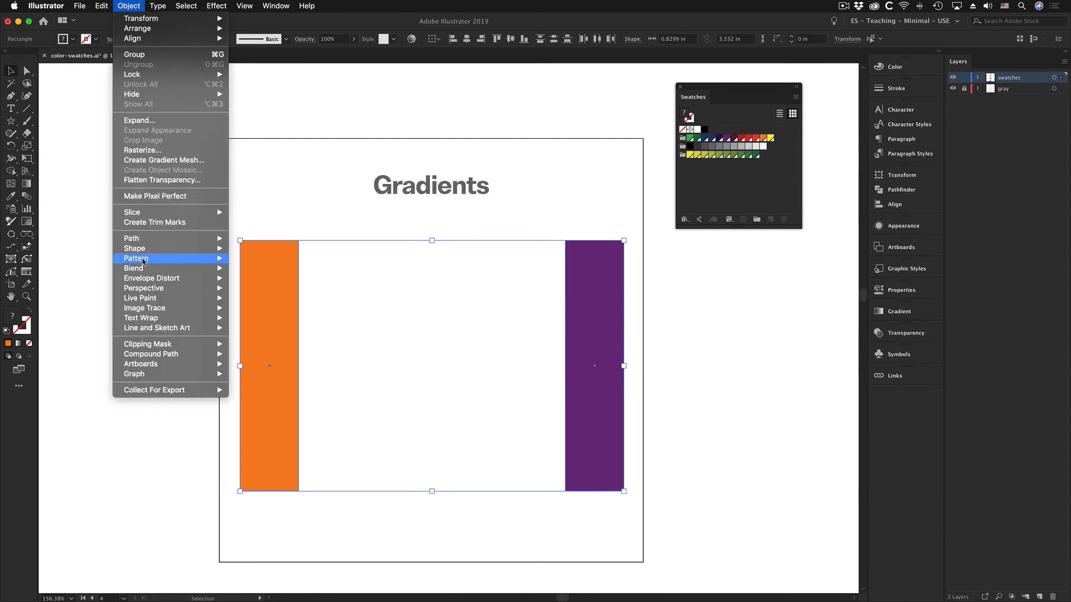
{"action": "mouse_move", "coordinate": [142, 271]}
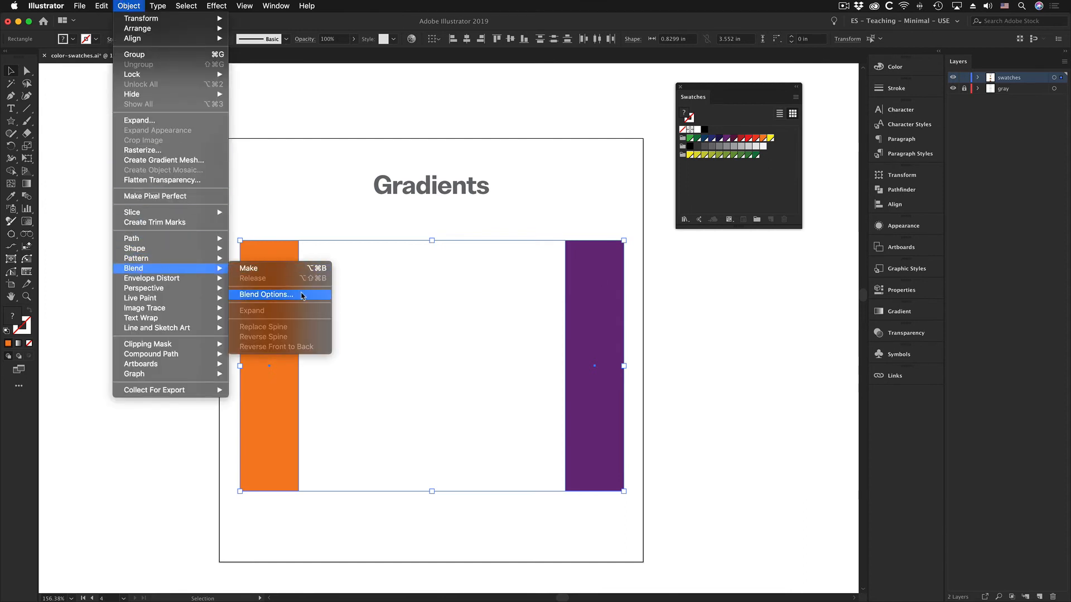
{"action": "left_click", "coordinate": [301, 294]}
{"action": "left_click", "coordinate": [282, 177]}
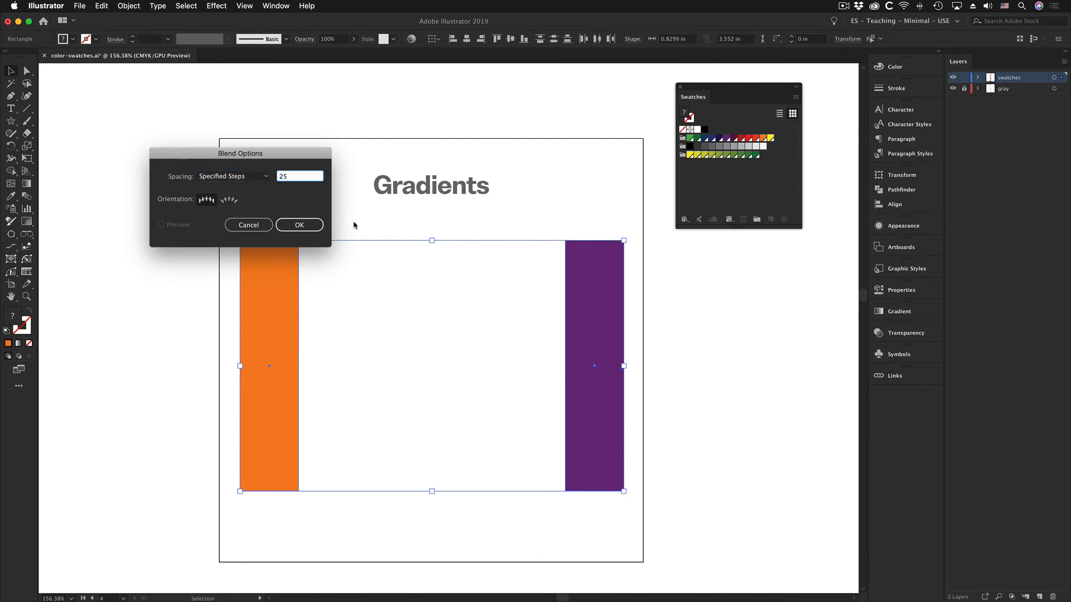
{"action": "left_click", "coordinate": [237, 177]}
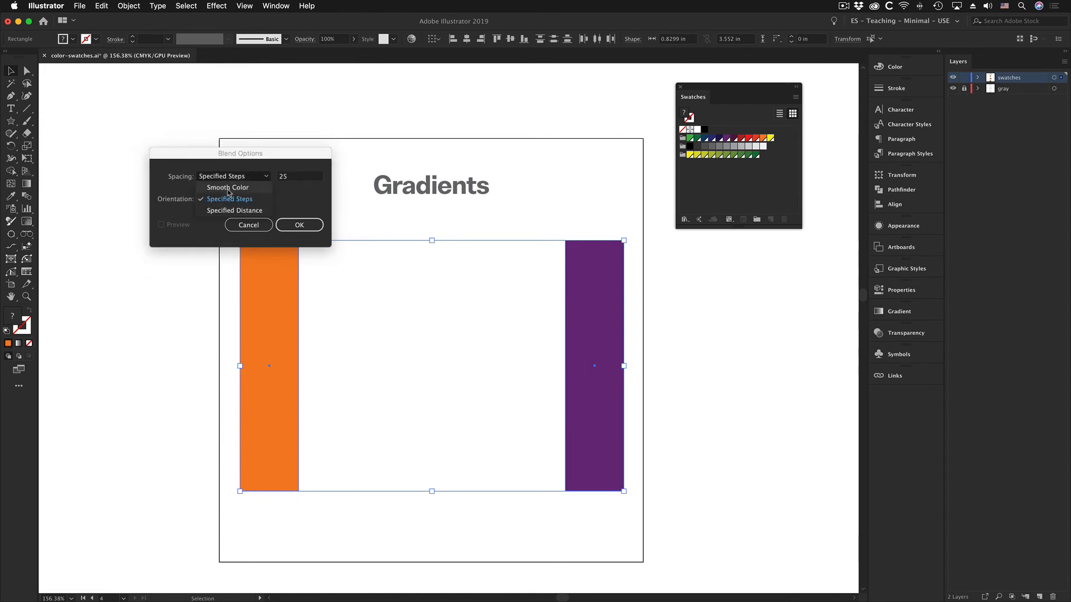
{"action": "left_click", "coordinate": [230, 199]}
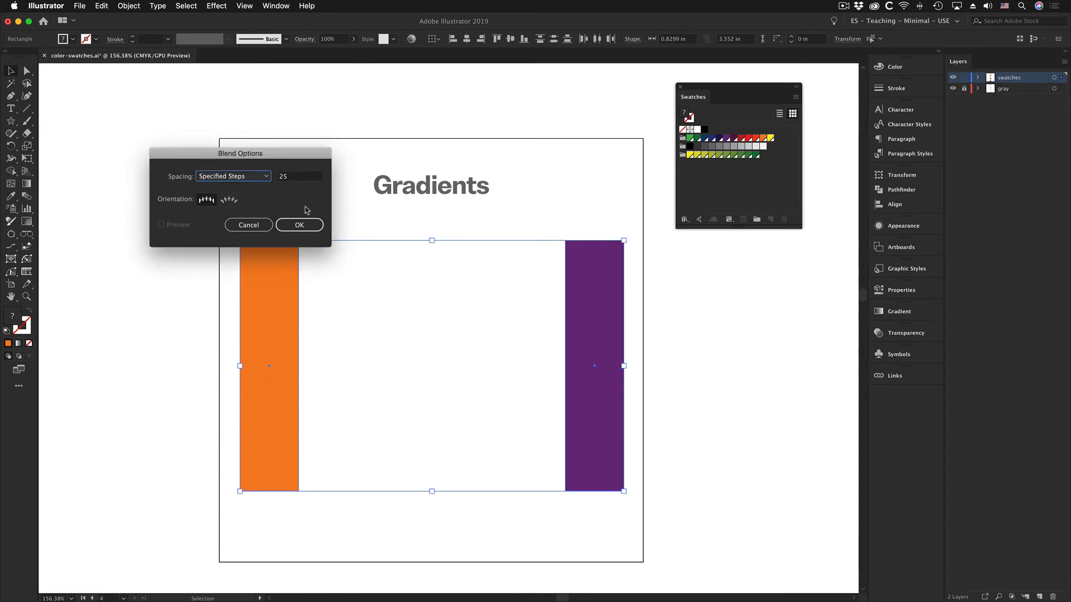
{"action": "left_click", "coordinate": [310, 226]}
Step: Make a blend between the orange and purple bars and clear the selection
{"action": "left_click", "coordinate": [130, 6]}
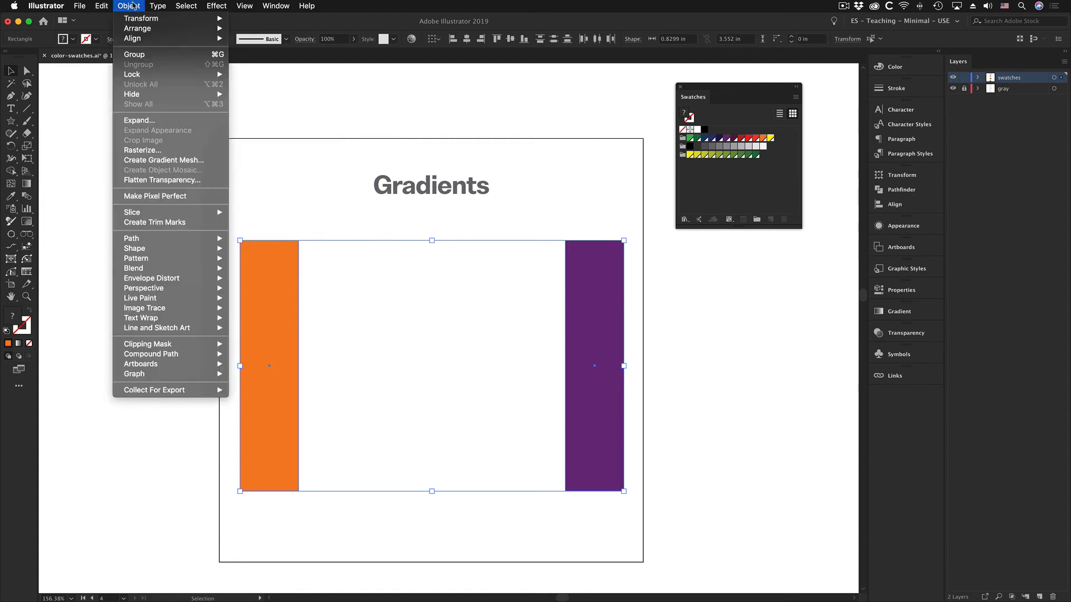
{"action": "mouse_move", "coordinate": [148, 270]}
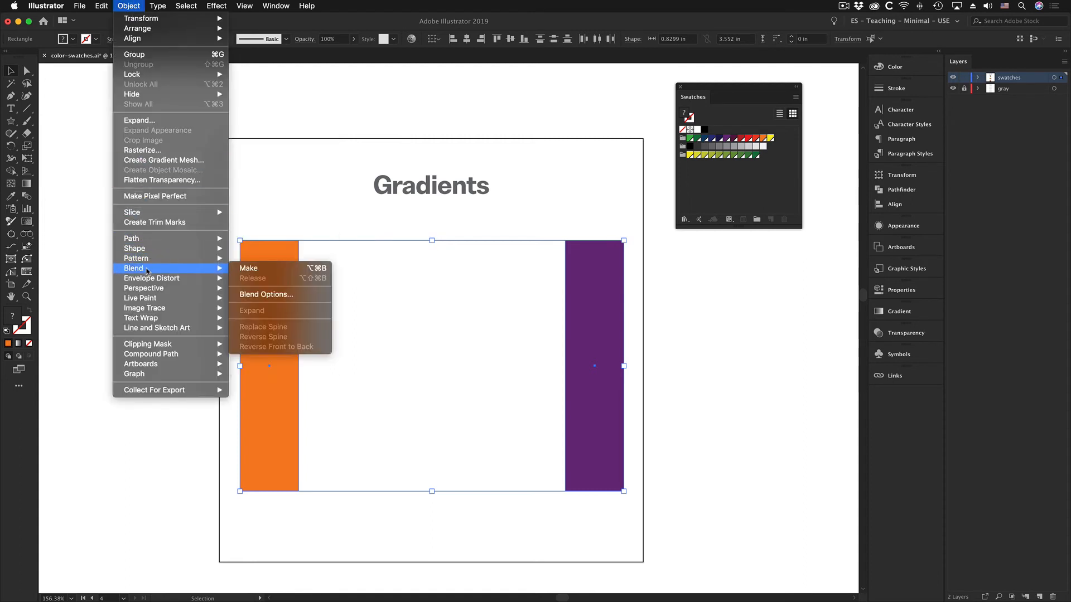
{"action": "left_click", "coordinate": [249, 268]}
{"action": "left_click", "coordinate": [176, 241]}
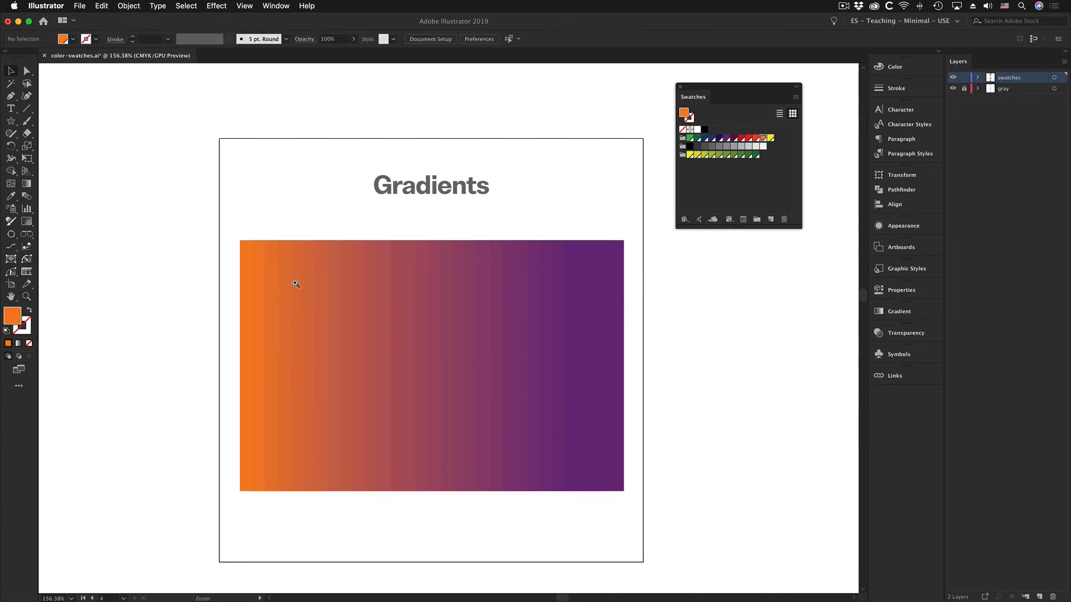
Step: Examine the color bands of the orange-to-purple blend up close, and view the Shades & Tints ranges for comparison
{"action": "left_click_drag", "start_coordinate": [296, 282], "coordinate": [361, 313]}
{"action": "left_click", "coordinate": [222, 237]}
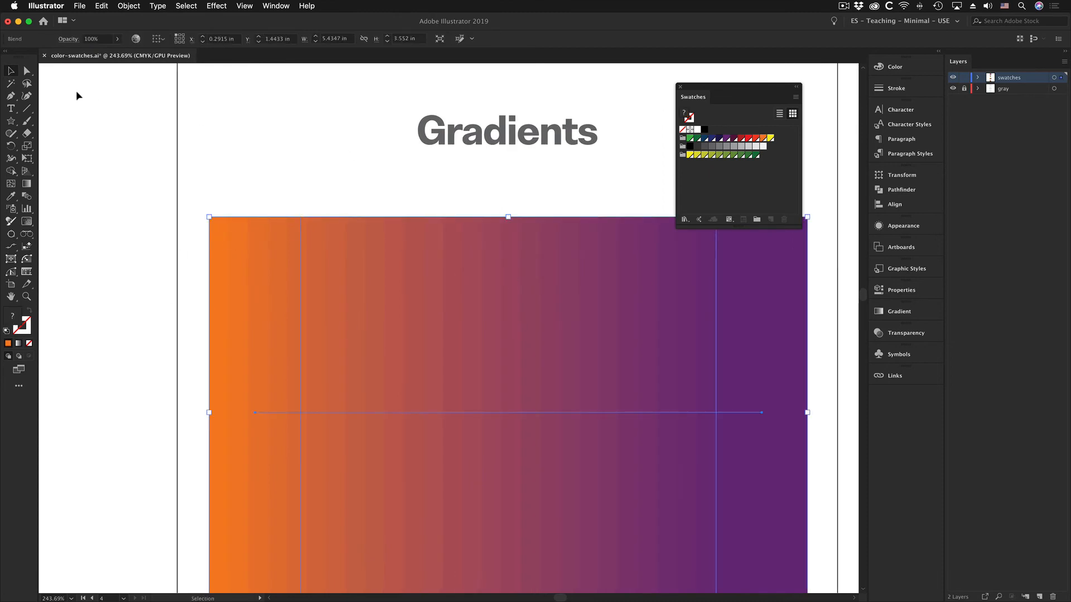
{"action": "left_click", "coordinate": [28, 71]}
{"action": "left_click", "coordinate": [180, 246]}
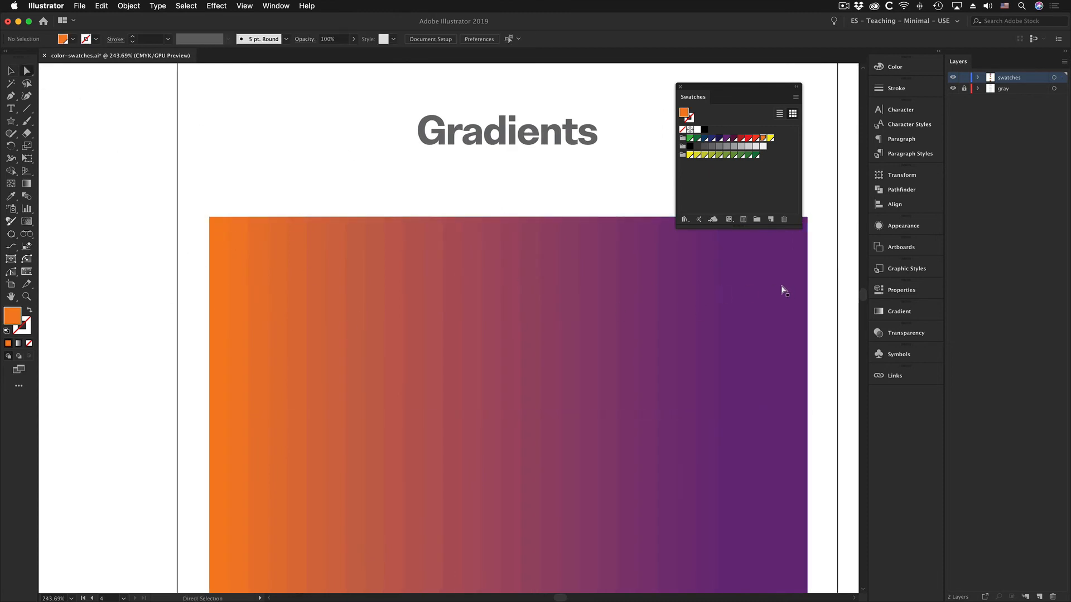
{"action": "left_click", "coordinate": [537, 449], "text": "alt+super"}
{"action": "left_click", "coordinate": [537, 449], "text": "alt+super"}
{"action": "left_click", "coordinate": [537, 449], "text": "alt+super"}
{"action": "left_click_drag", "start_coordinate": [422, 438], "coordinate": [457, 295]}
{"action": "left_click_drag", "start_coordinate": [407, 547], "coordinate": [463, 488]}
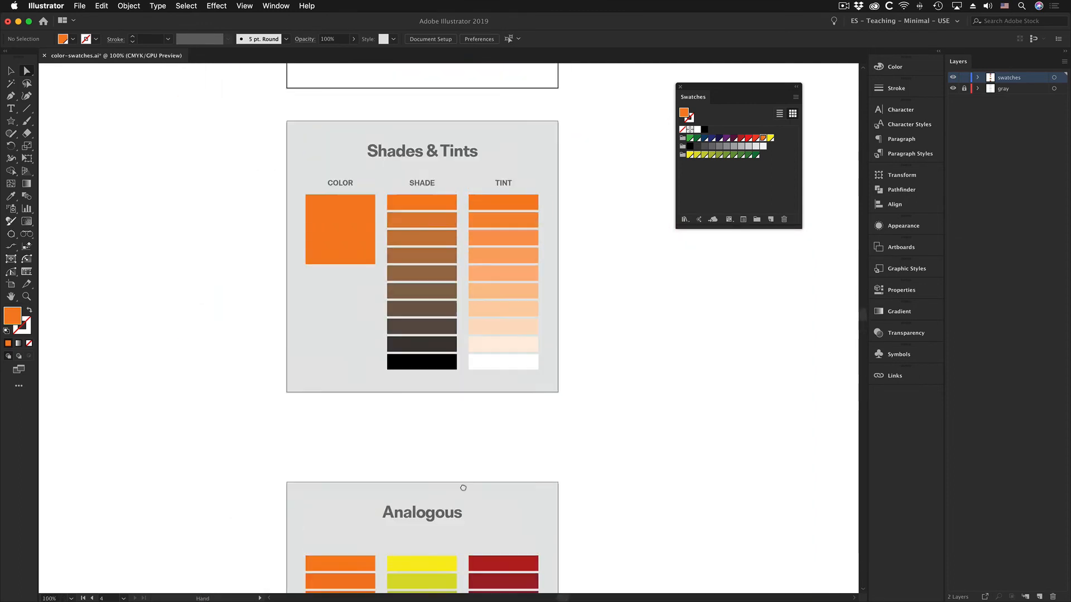
{"action": "scroll", "coordinate": [502, 412], "scroll_direction": "up", "scroll_amount": 10}
{"action": "left_click_drag", "start_coordinate": [397, 278], "coordinate": [504, 318]}
{"action": "left_click", "coordinate": [554, 379], "text": "alt+super"}
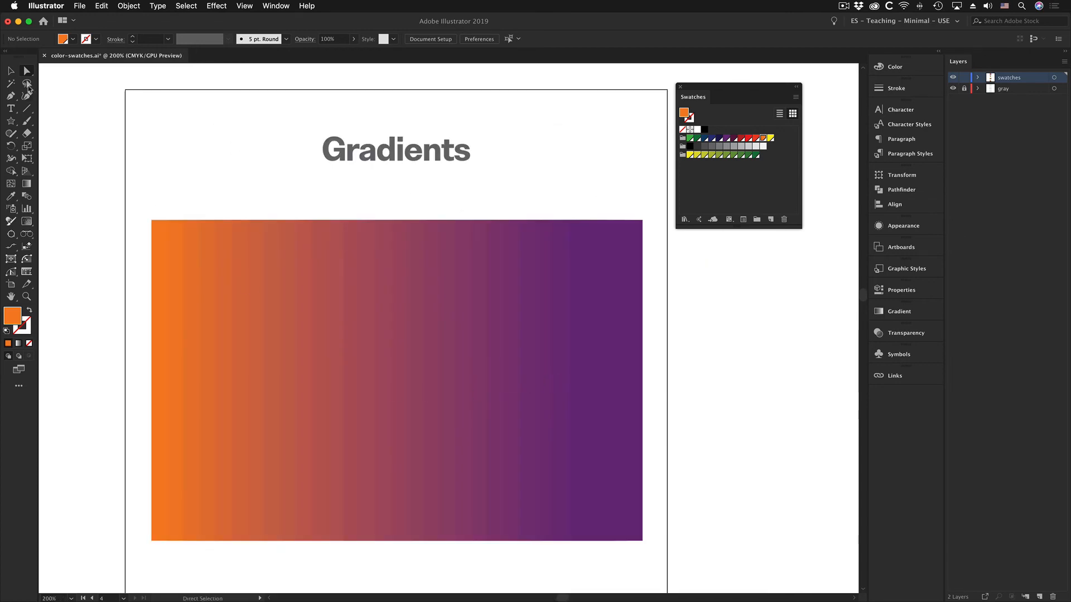
Step: Shorten the orange-to-purple blend to about a third of its height, keeping its upper edge in place, and reselect it
{"action": "left_click", "coordinate": [10, 70]}
{"action": "left_click_drag", "start_coordinate": [134, 204], "coordinate": [680, 562]}
{"action": "left_click_drag", "start_coordinate": [396, 587], "coordinate": [397, 346]}
{"action": "left_click", "coordinate": [559, 385]}
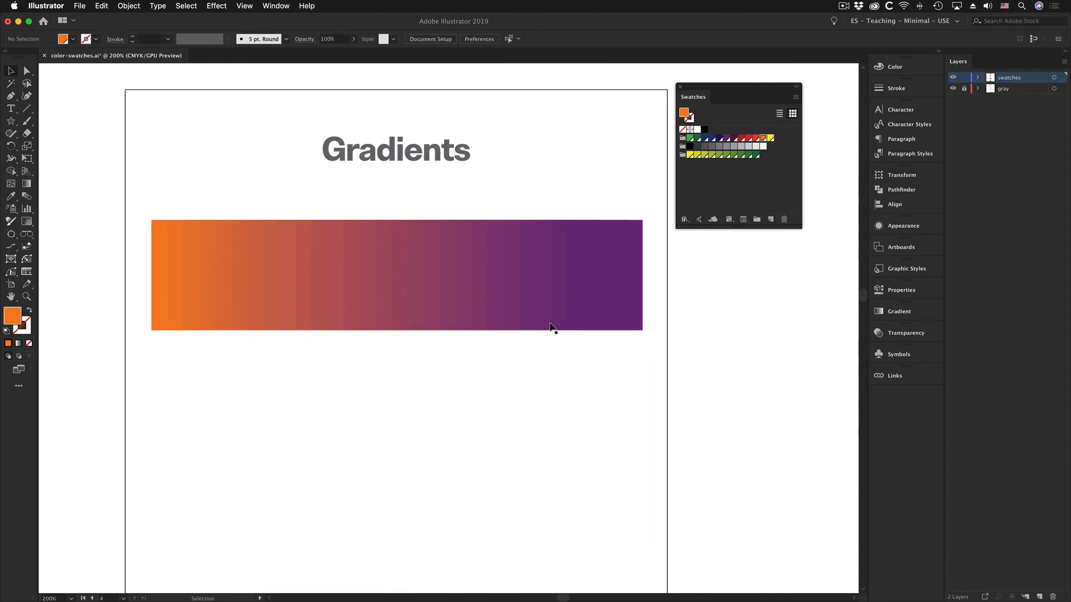
{"action": "left_click", "coordinate": [545, 339]}
{"action": "left_click", "coordinate": [564, 363]}
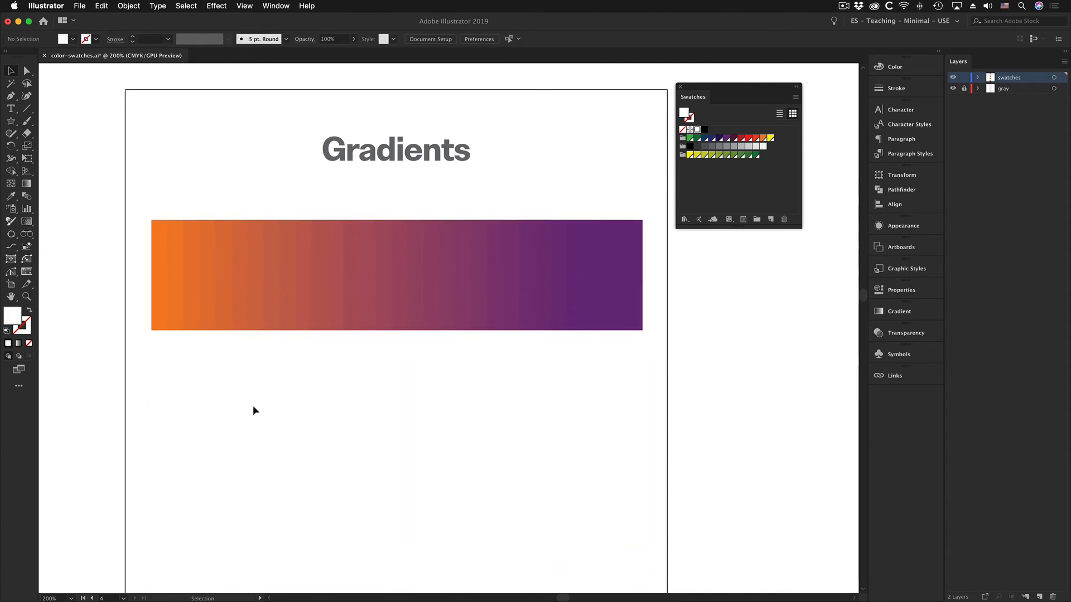
{"action": "left_click", "coordinate": [446, 298]}
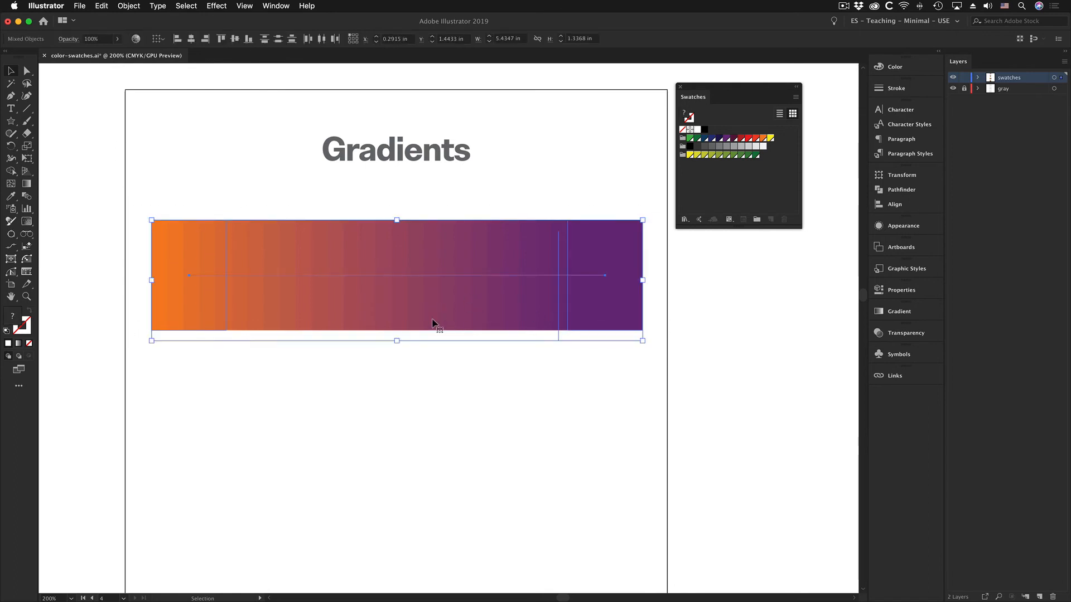
Step: Shorten the orange-to-purple blend further by raising its lower edge, and clear the selection
{"action": "left_click_drag", "start_coordinate": [397, 341], "coordinate": [402, 295]}
{"action": "left_click", "coordinate": [499, 369]}
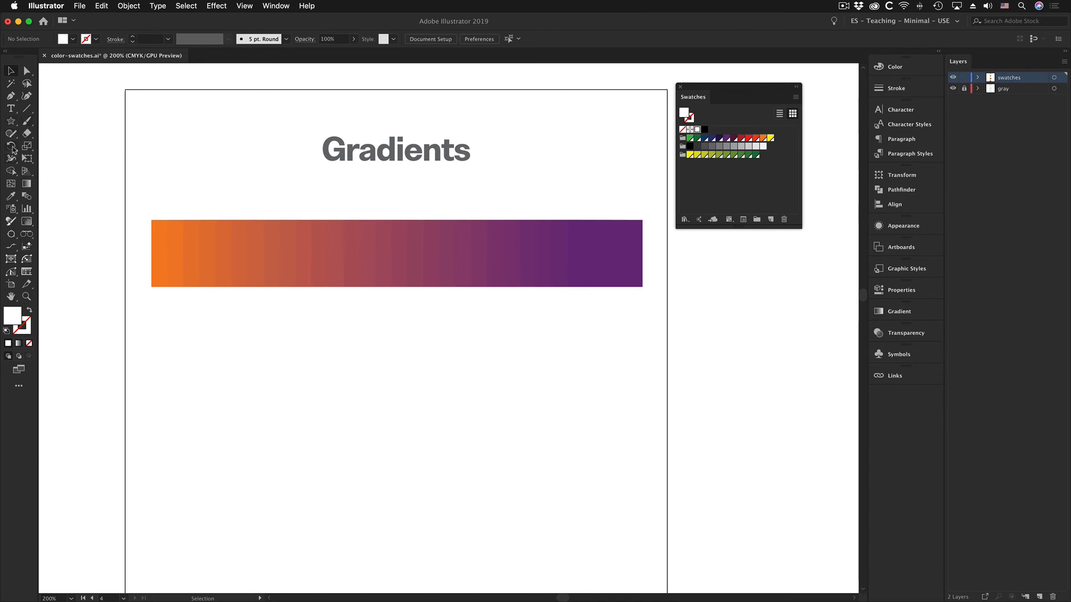
Step: Draw a rectangle about 5.44 in wide and 0.72 in high directly below the blend and fill it with the orange swatch
{"action": "left_click", "coordinate": [10, 123]}
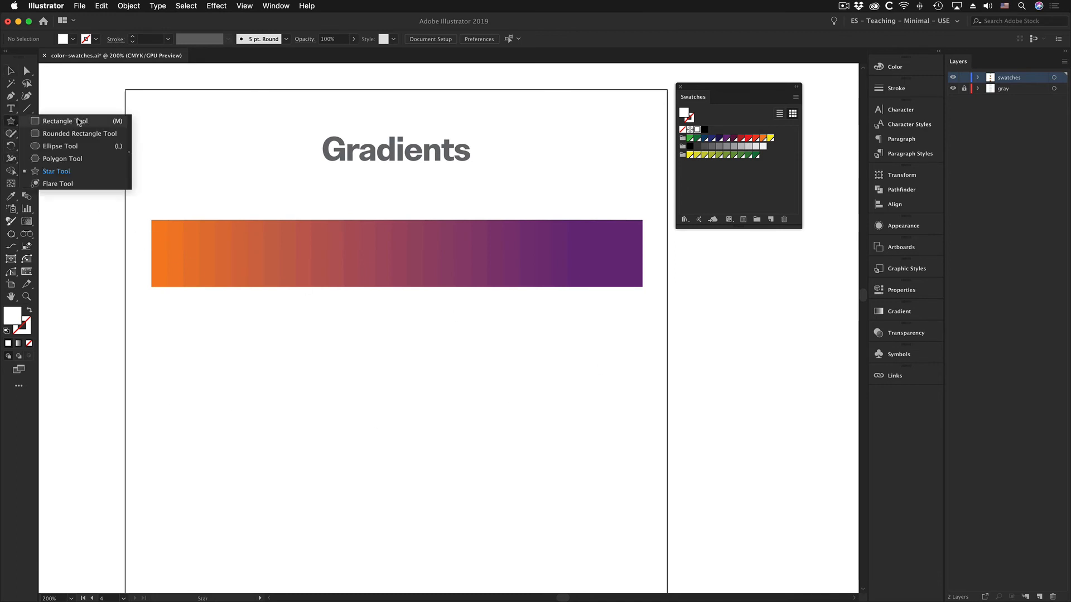
{"action": "left_click", "coordinate": [79, 122]}
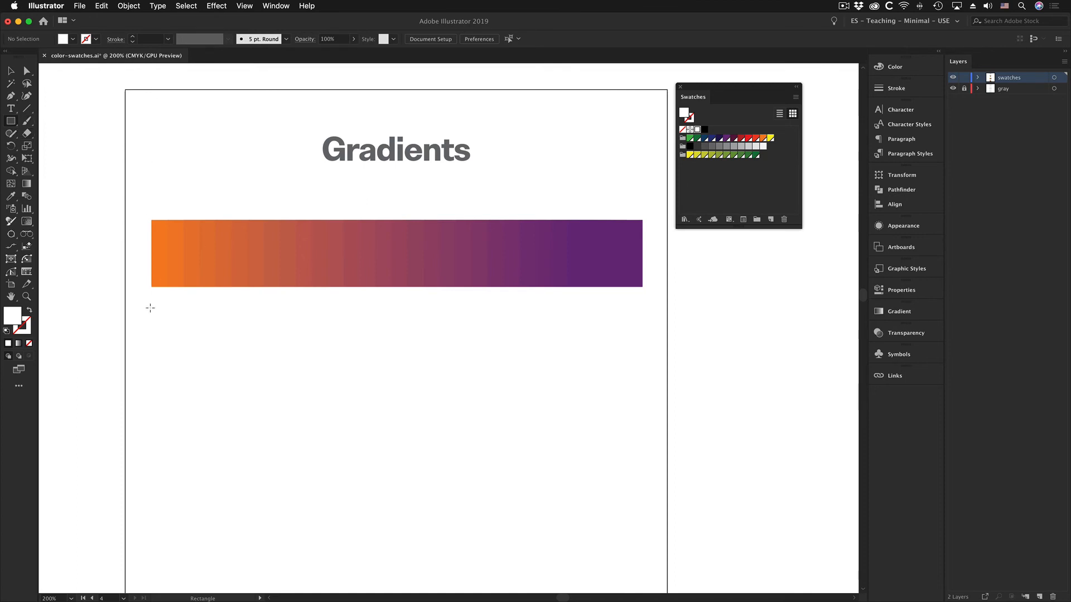
{"action": "left_click_drag", "start_coordinate": [151, 307], "coordinate": [642, 372]}
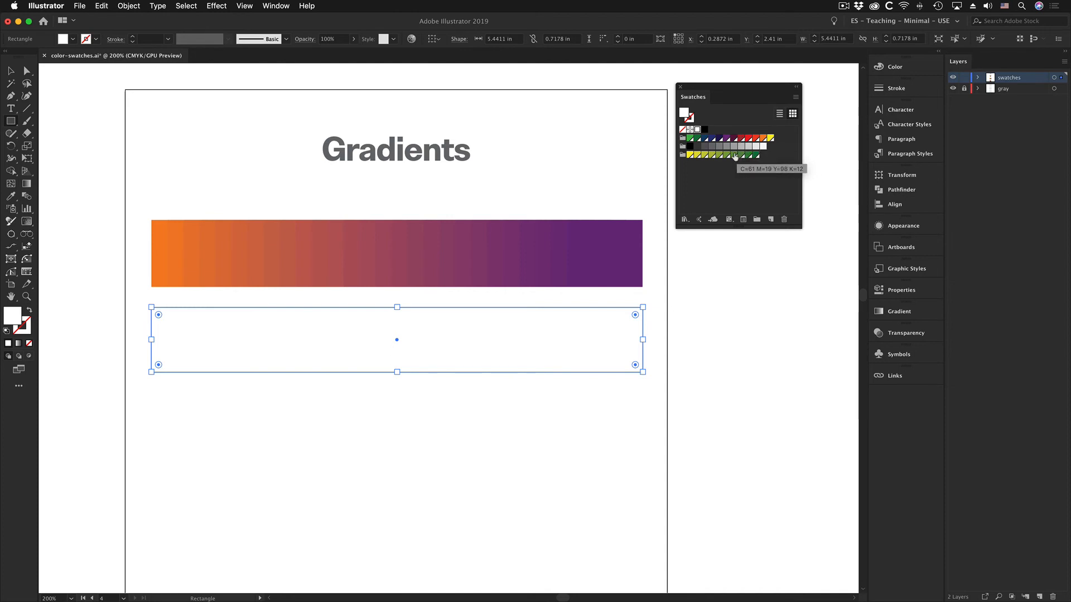
{"action": "left_click", "coordinate": [763, 139]}
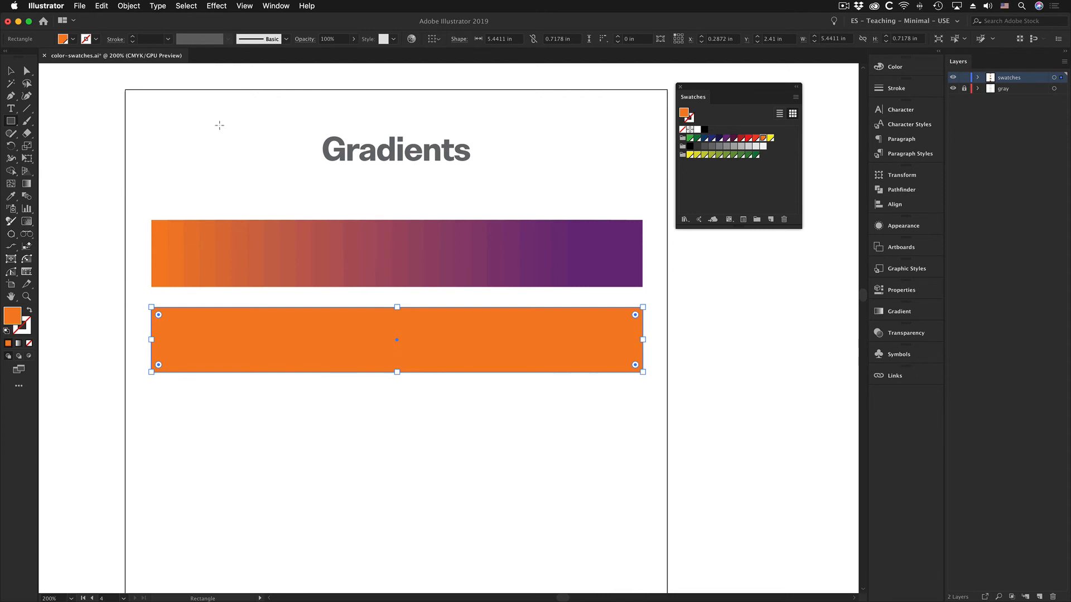
Step: Show the gradient settings, place them just below the swatches, and return to the Selection tool with the orange rectangle selected
{"action": "left_click", "coordinate": [274, 5]}
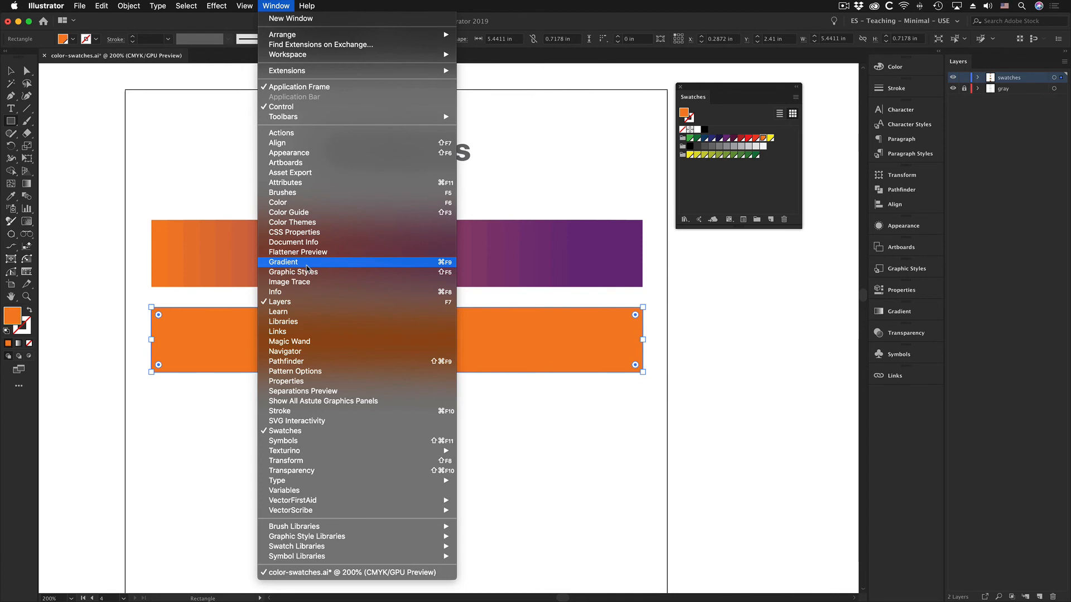
{"action": "left_click", "coordinate": [290, 262]}
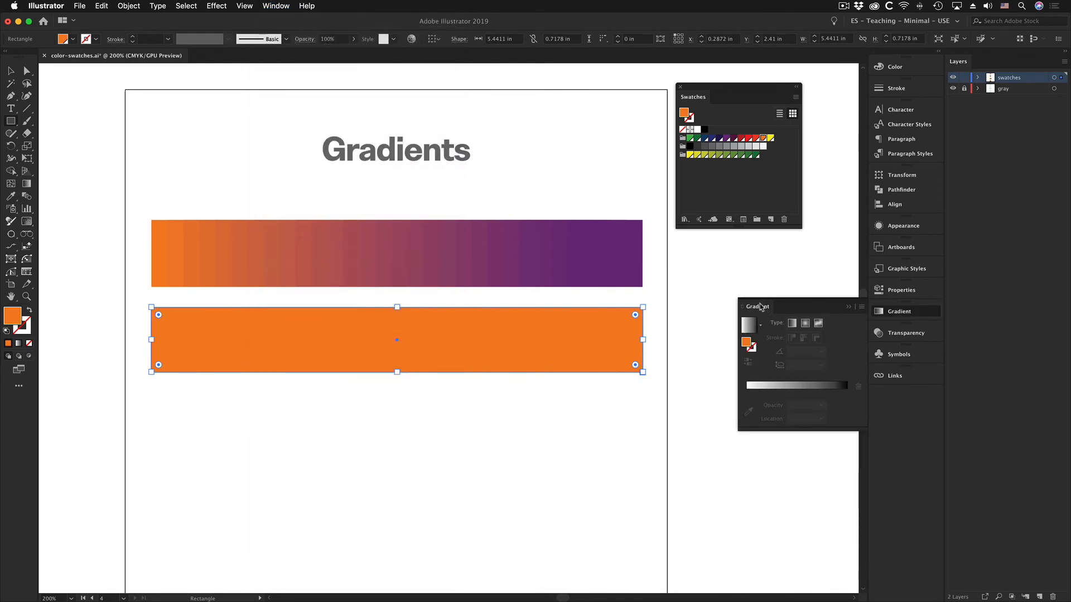
{"action": "left_click_drag", "start_coordinate": [759, 306], "coordinate": [699, 242]}
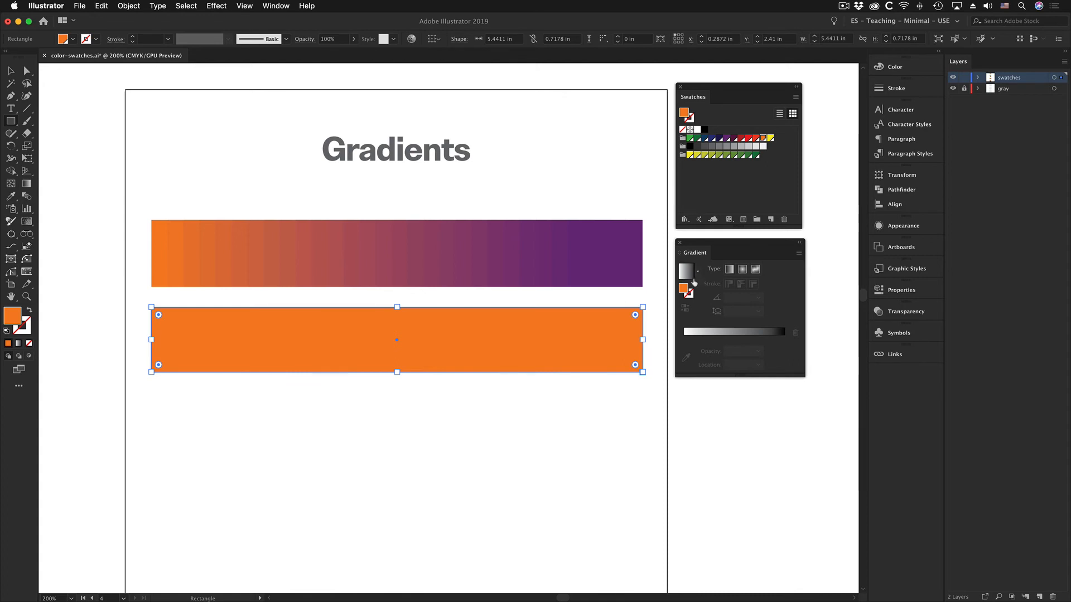
{"action": "left_click", "coordinate": [434, 417]}
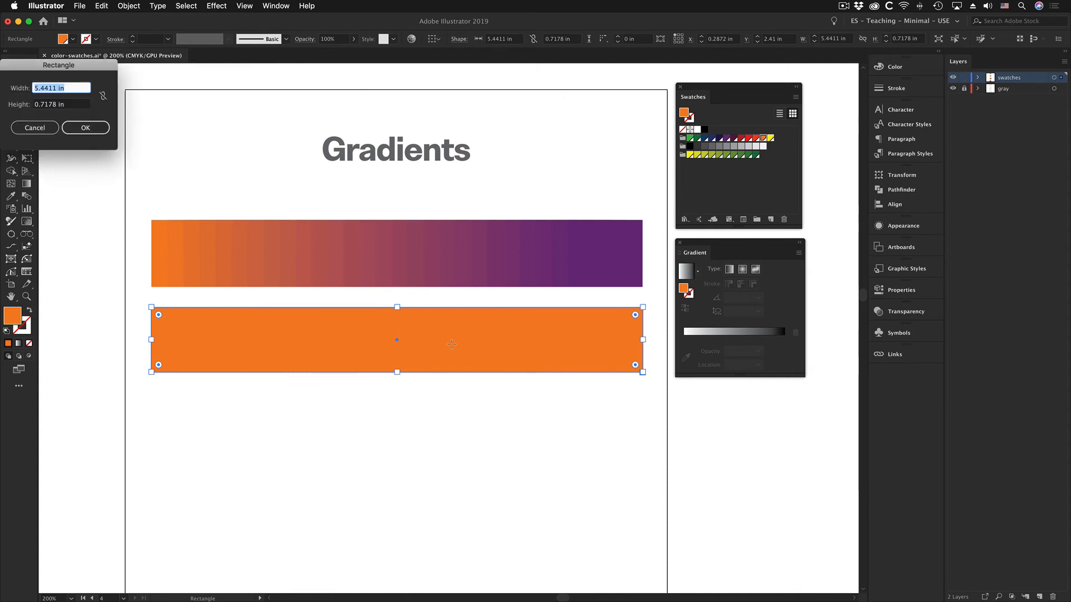
{"action": "left_click", "coordinate": [34, 127]}
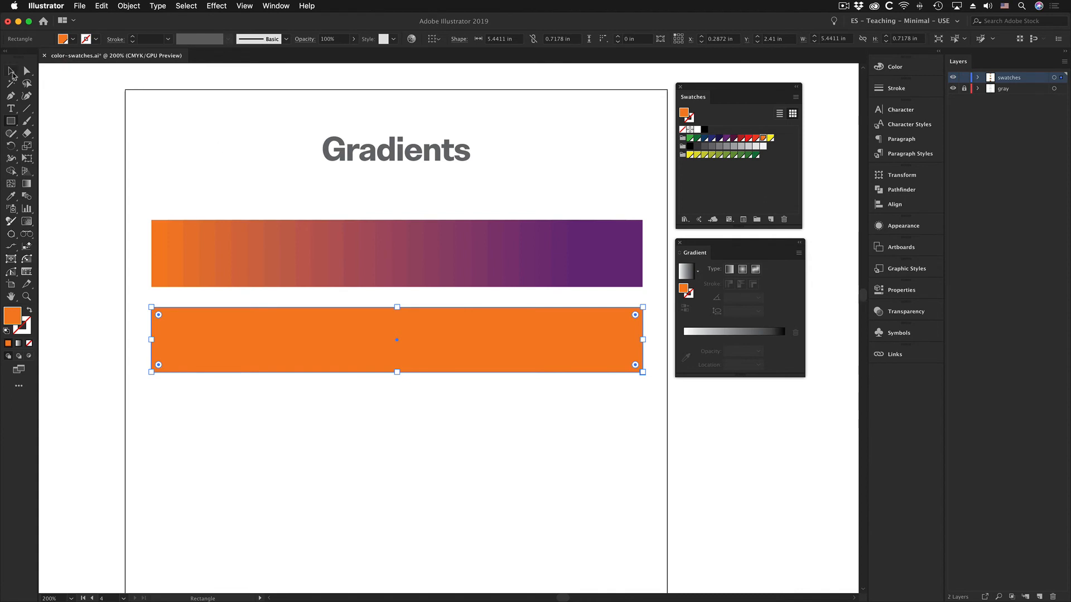
{"action": "left_click", "coordinate": [11, 74]}
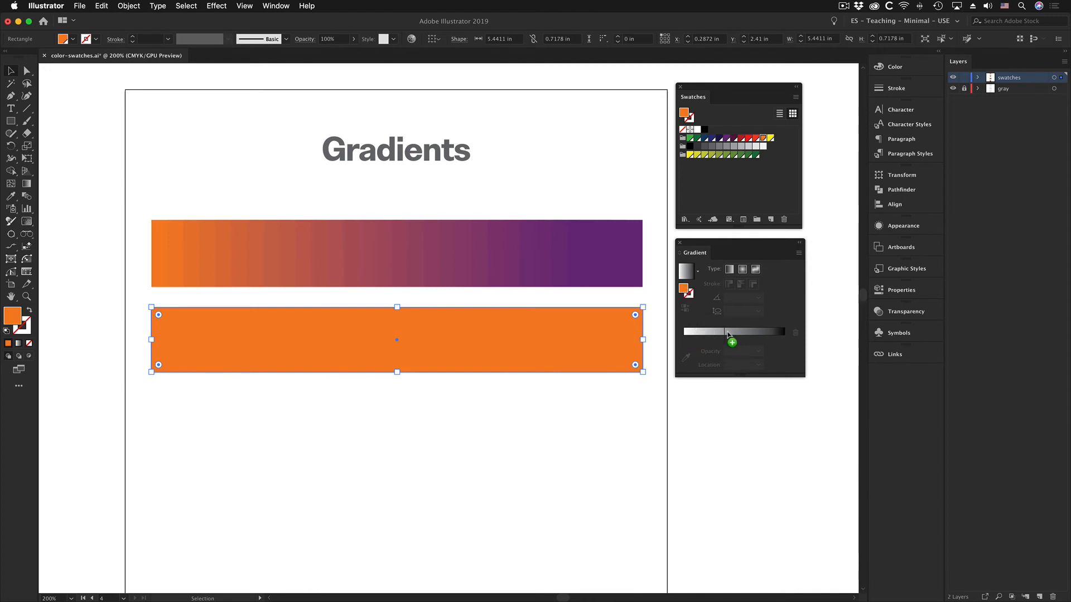
Step: Apply a gradient with an added orange stop to the rectangle, delete its white stop, and move the orange stop to 0%
{"action": "left_click", "coordinate": [692, 333]}
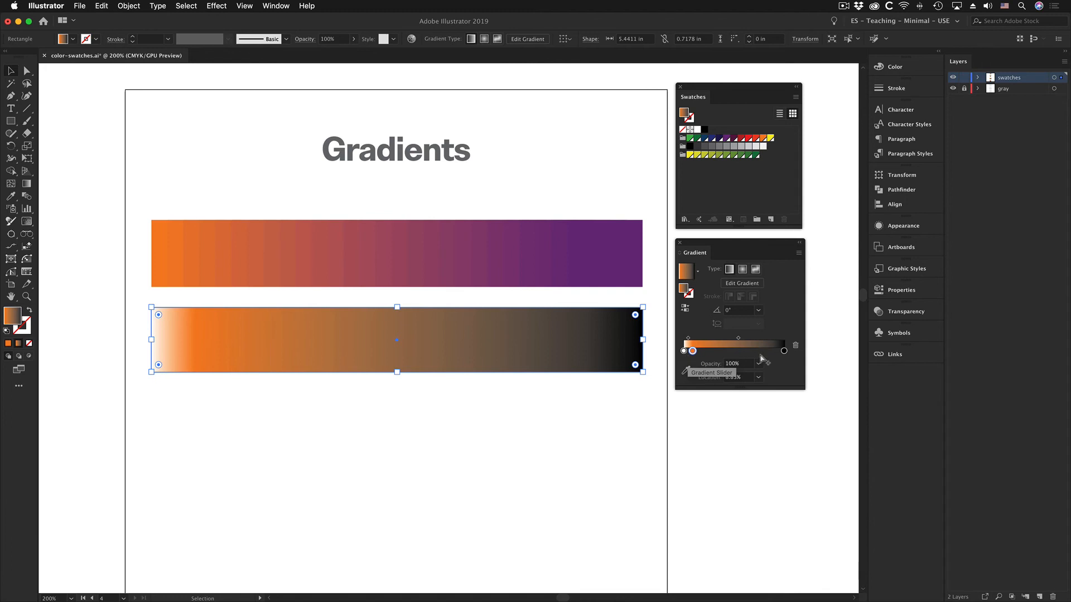
{"action": "left_click", "coordinate": [683, 352]}
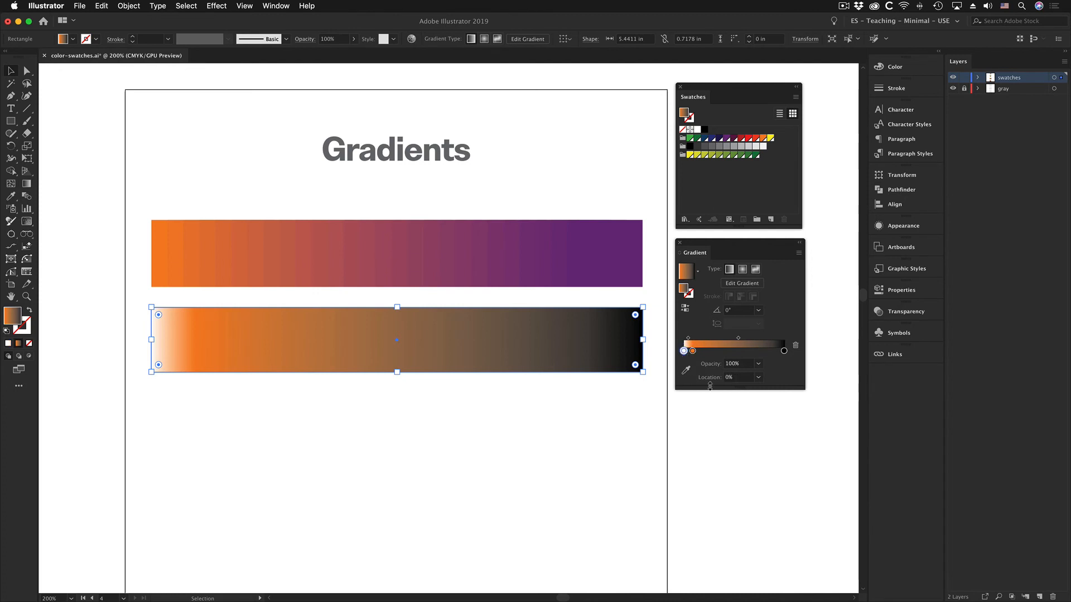
{"action": "left_click", "coordinate": [796, 346]}
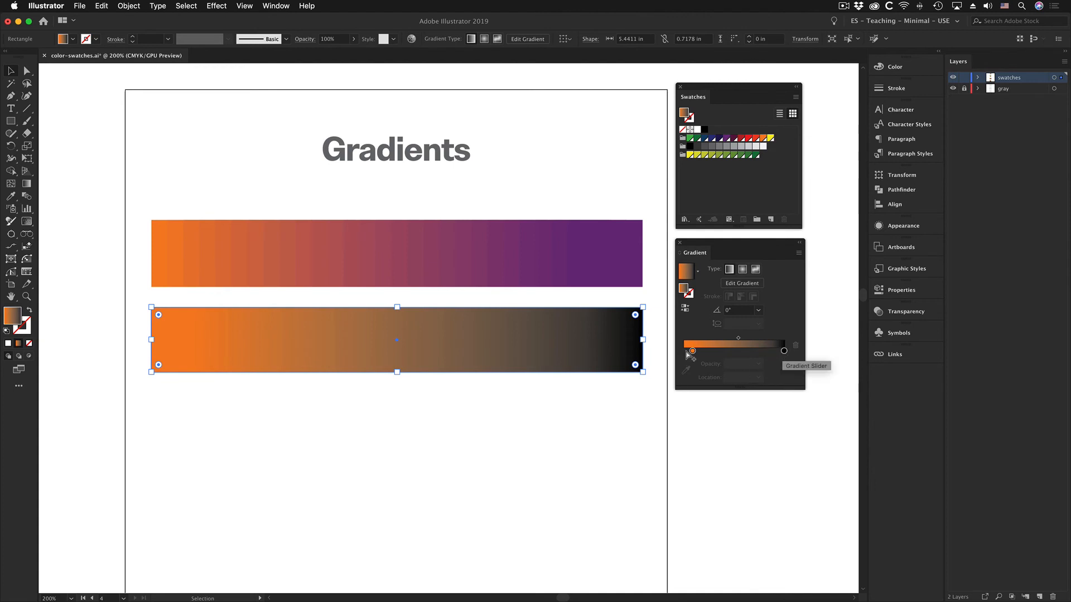
{"action": "left_click_drag", "start_coordinate": [691, 351], "coordinate": [683, 351]}
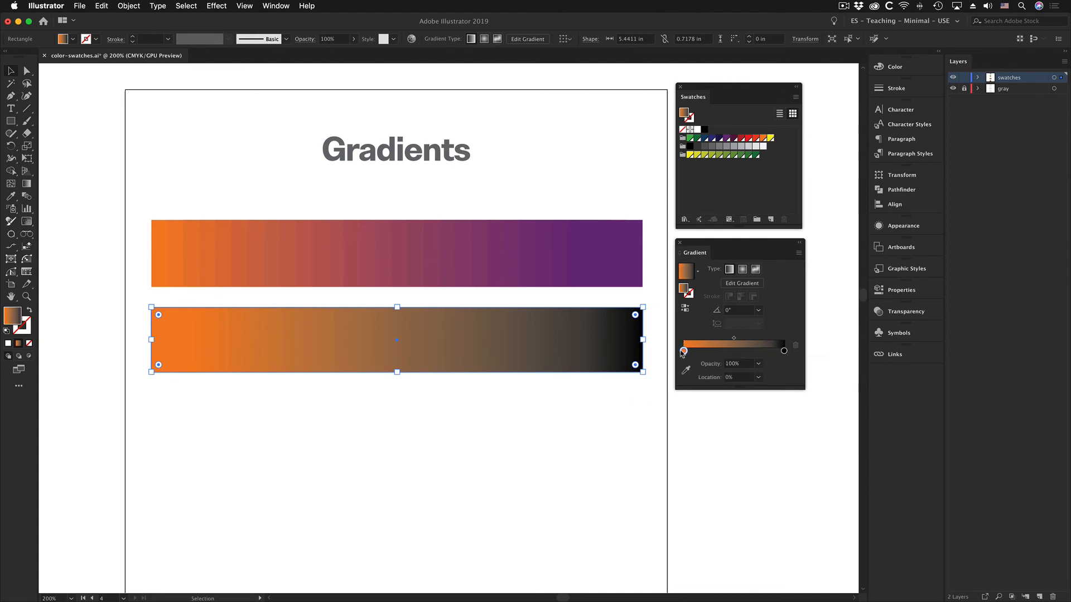
Step: Try to recolor the gradient's black end stop by picking the purple swatch, and undo the fill change
{"action": "left_click", "coordinate": [784, 351]}
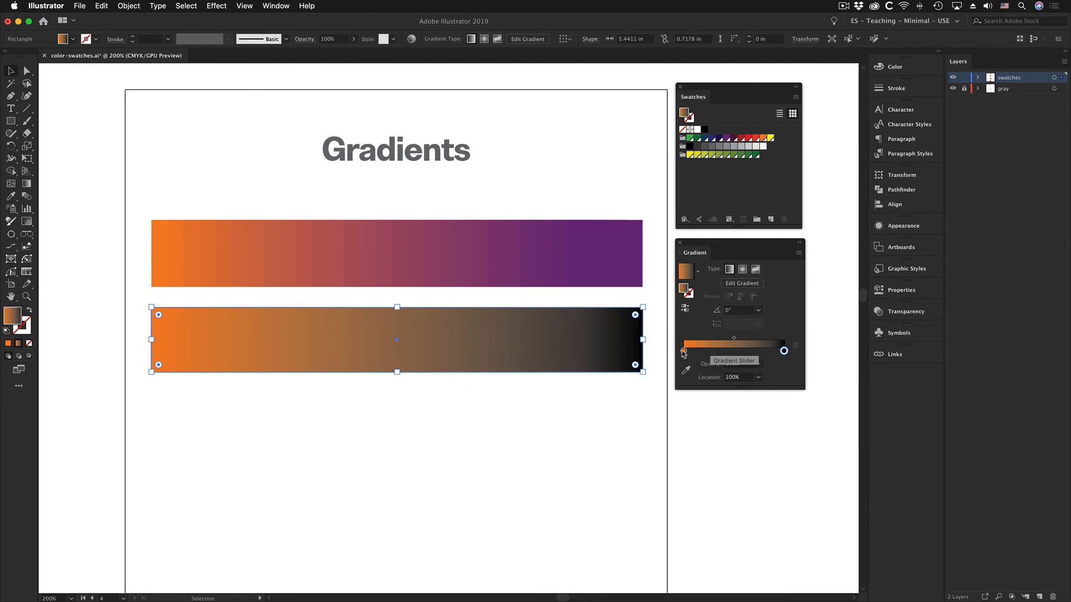
{"action": "left_click", "coordinate": [784, 351]}
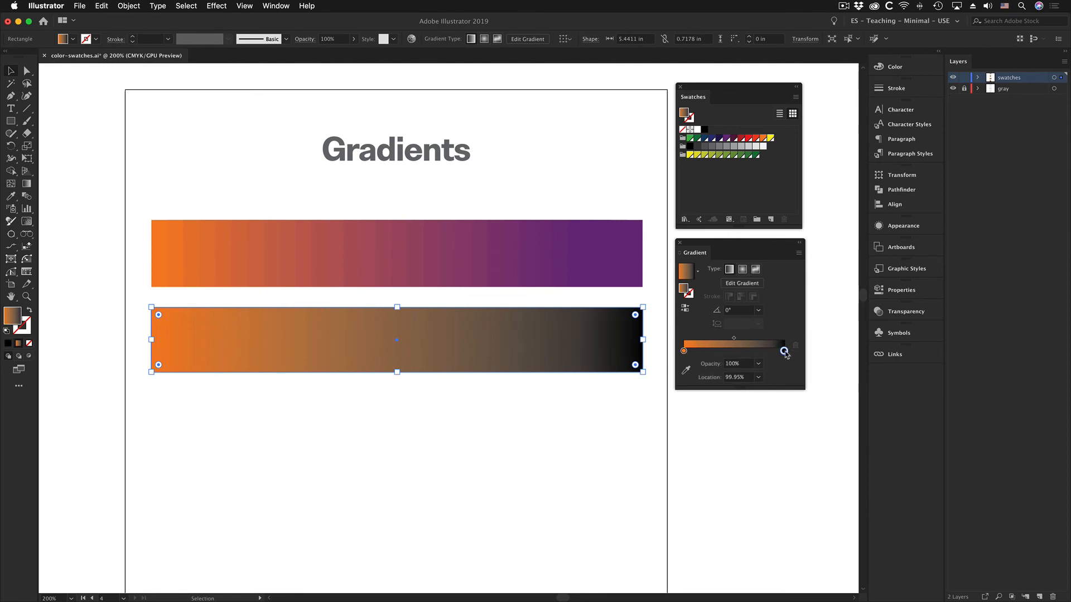
{"action": "left_click", "coordinate": [726, 139]}
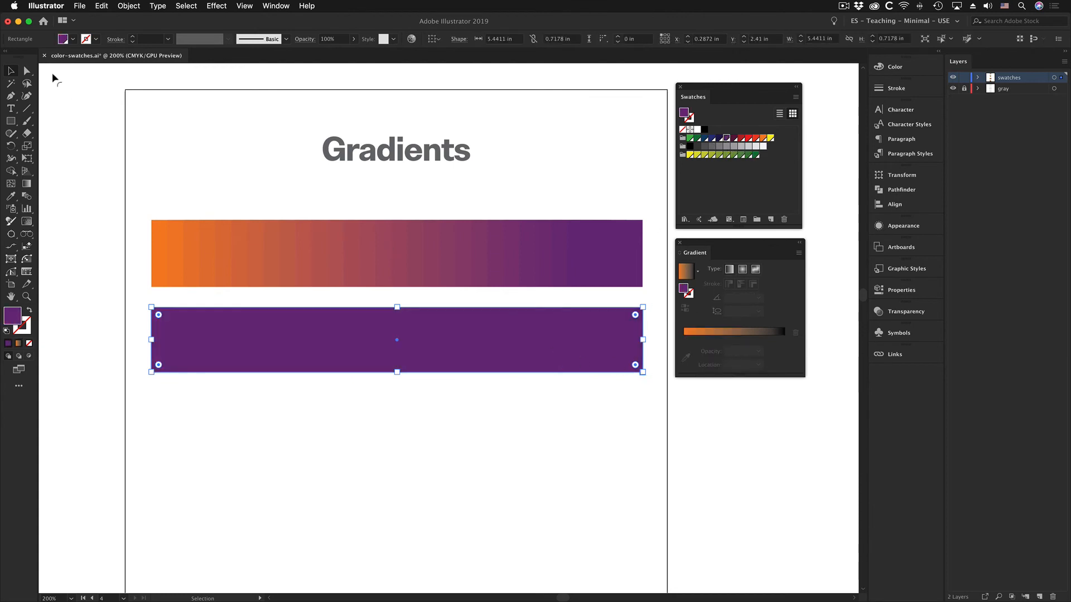
{"action": "left_click", "coordinate": [101, 6]}
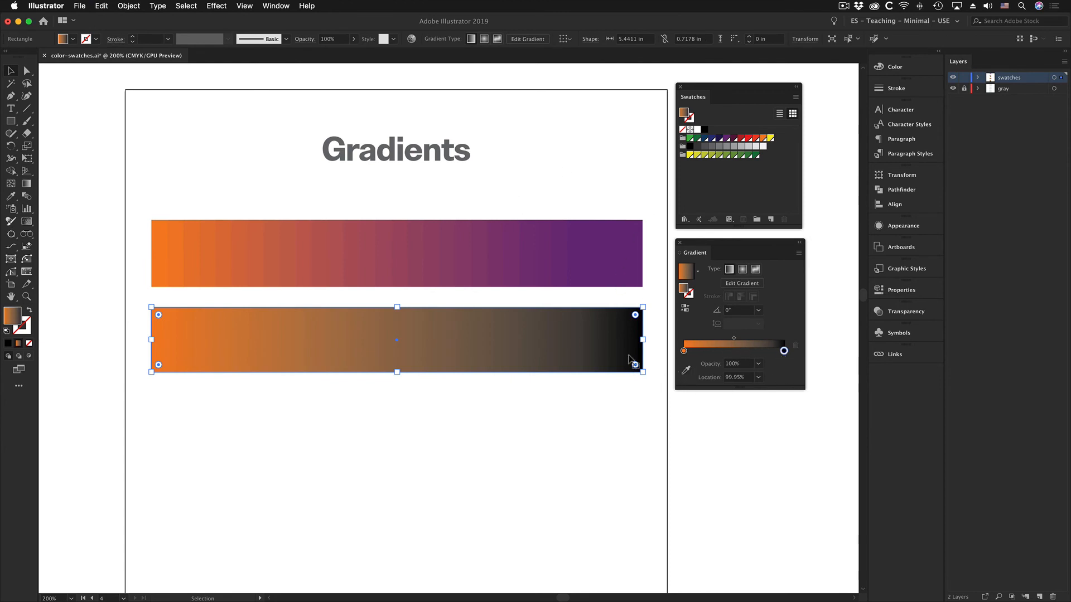
Step: Replace the black end stop's color with the purple swatch and deselect the rectangle
{"action": "left_click", "coordinate": [727, 139]}
{"action": "left_click_drag", "start_coordinate": [727, 139], "coordinate": [787, 354]}
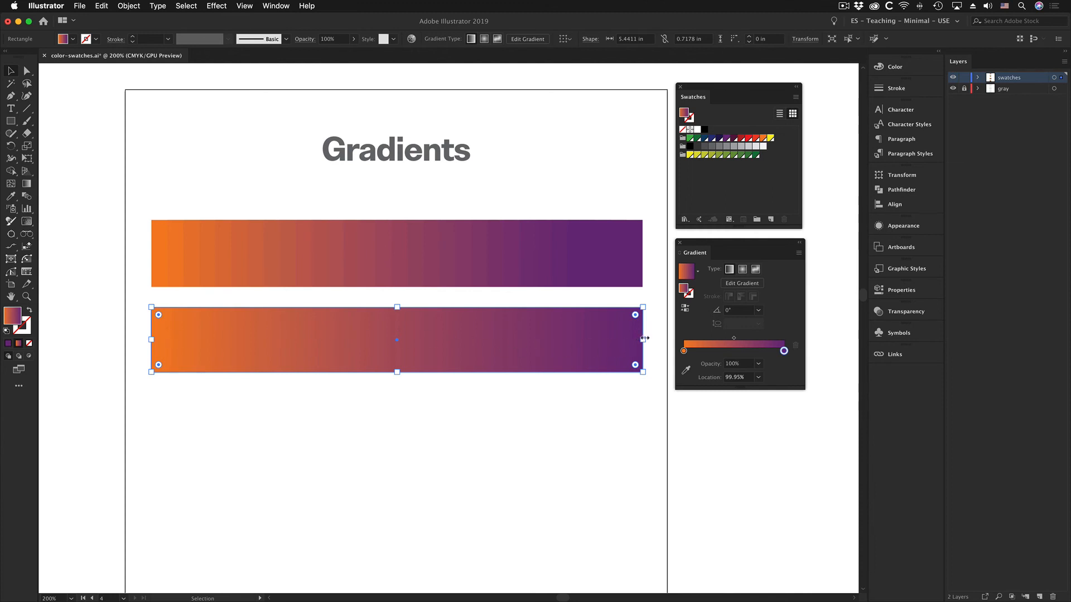
{"action": "left_click", "coordinate": [457, 441]}
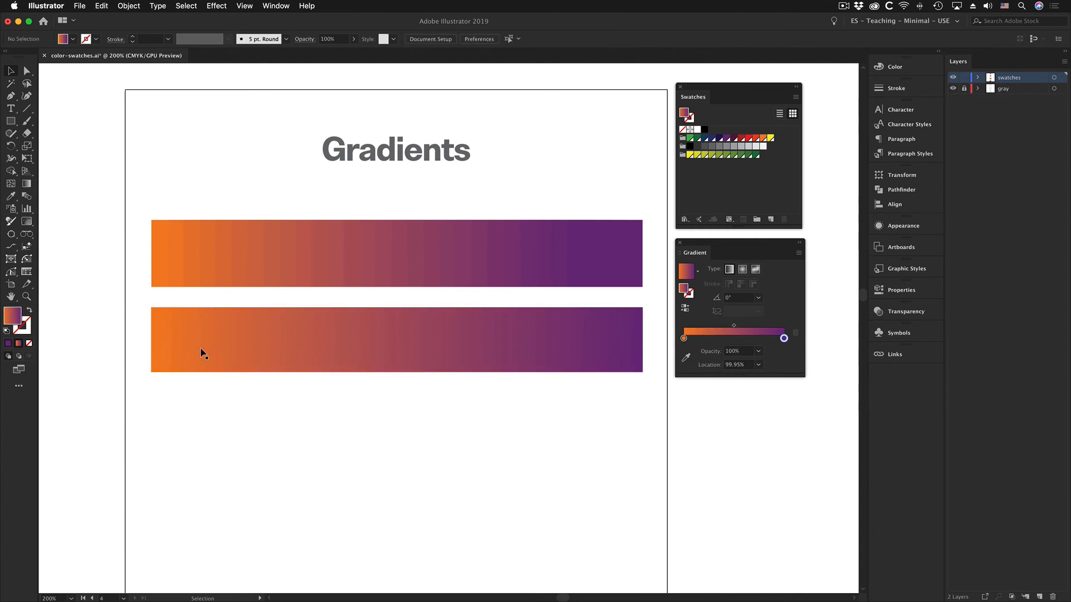
Step: Set the location of the rectangle's orange gradient stop to 3% and the purple stop to 97%
{"action": "left_click", "coordinate": [184, 345]}
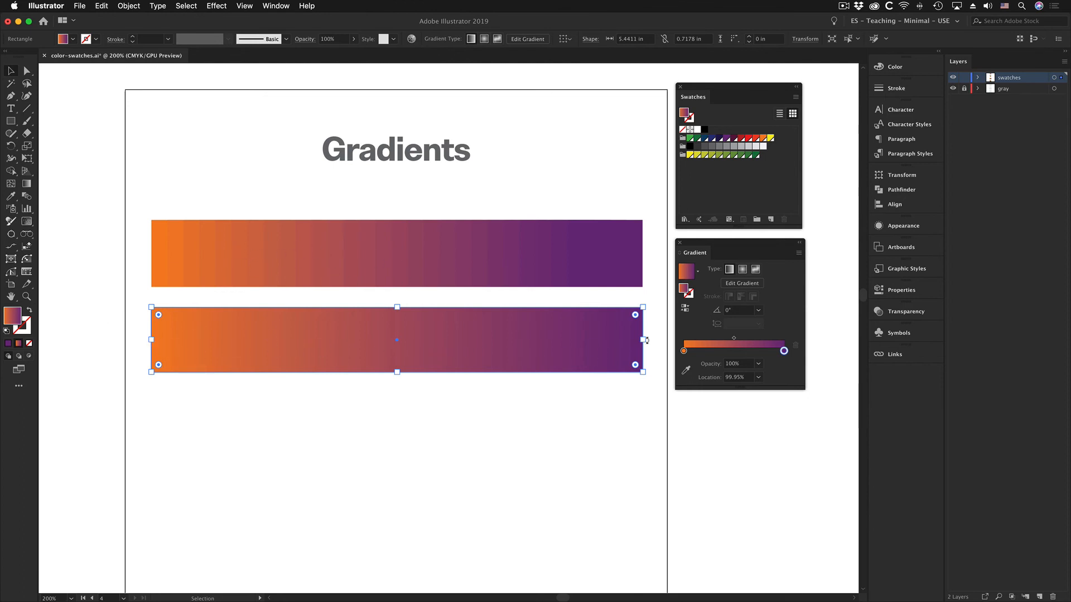
{"action": "left_click_drag", "start_coordinate": [683, 352], "coordinate": [690, 354]}
{"action": "left_click", "coordinate": [737, 378]}
{"action": "type", "text": "3"}
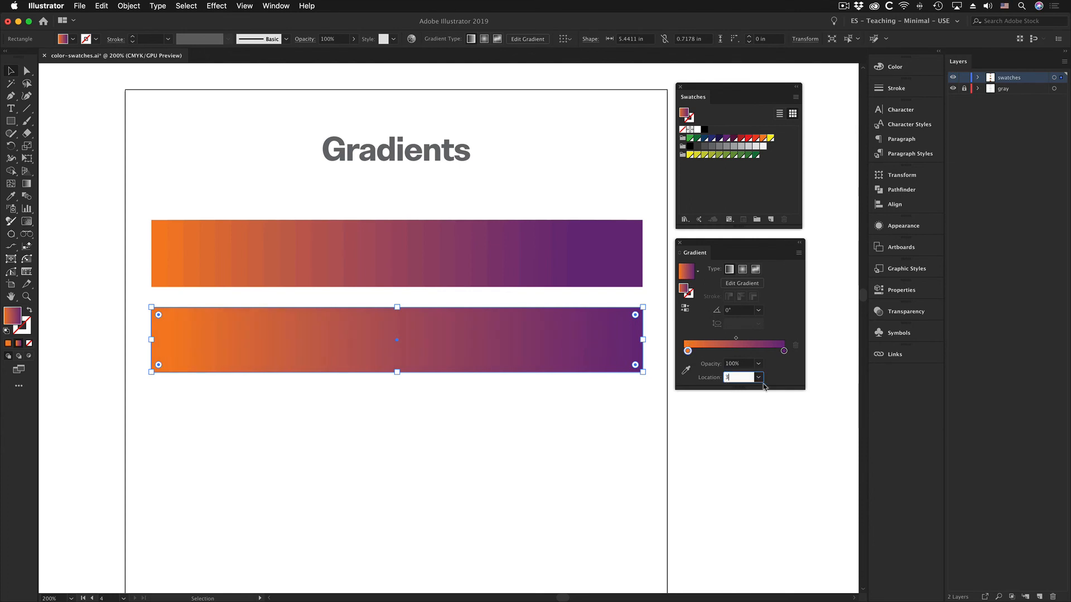
{"action": "left_click", "coordinate": [783, 351]}
{"action": "left_click", "coordinate": [746, 378]}
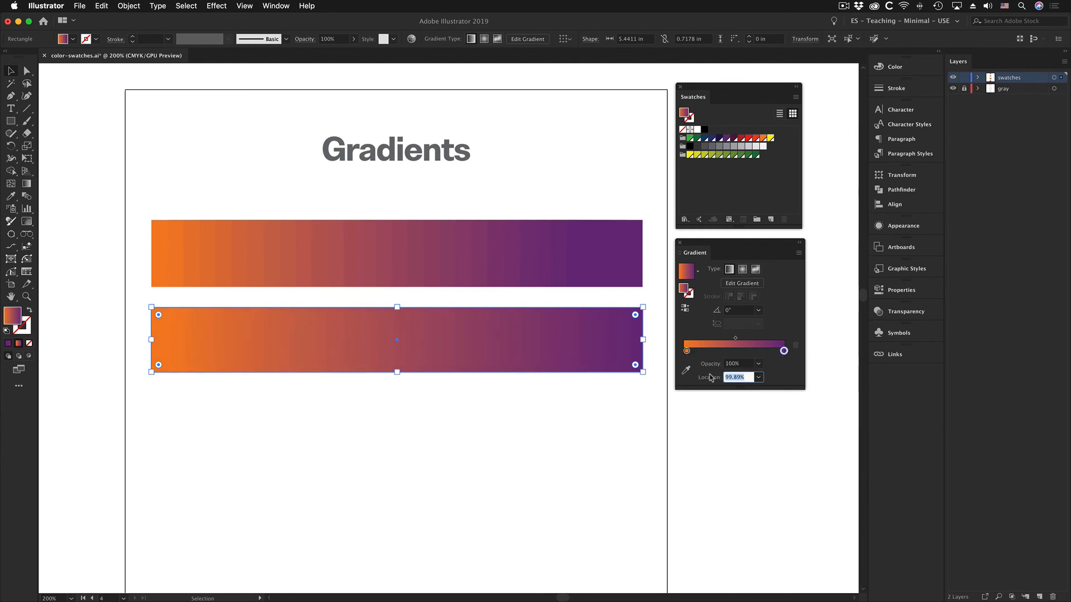
{"action": "type", "text": "97"}
{"action": "key", "text": "Return"}
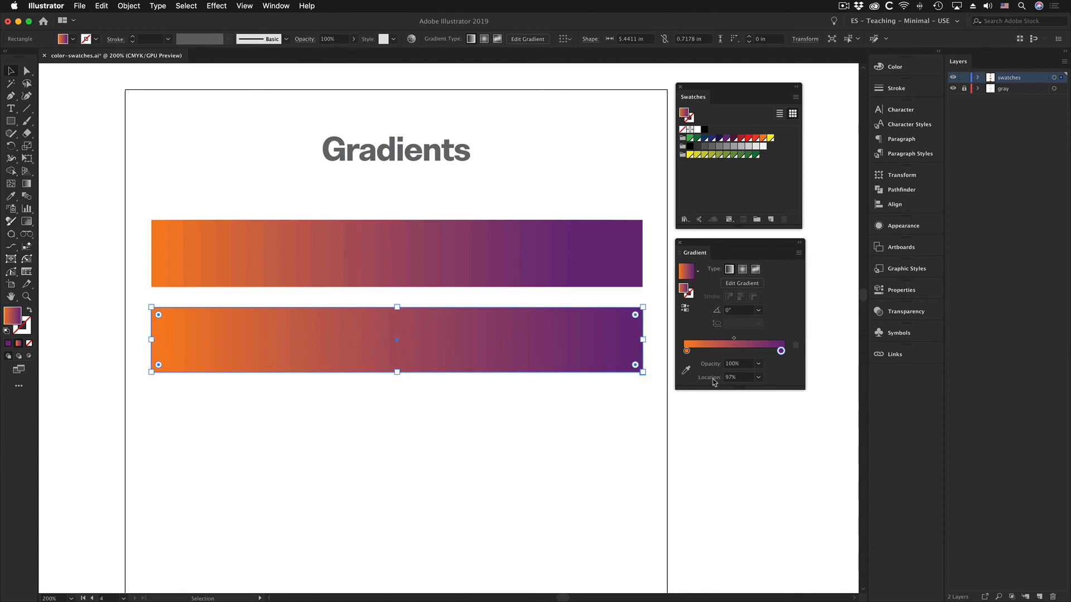
Step: View the gradient's on-artwork controls on the lower rectangle, and return to the Selection tool with the rectangle selected
{"action": "left_click", "coordinate": [737, 284]}
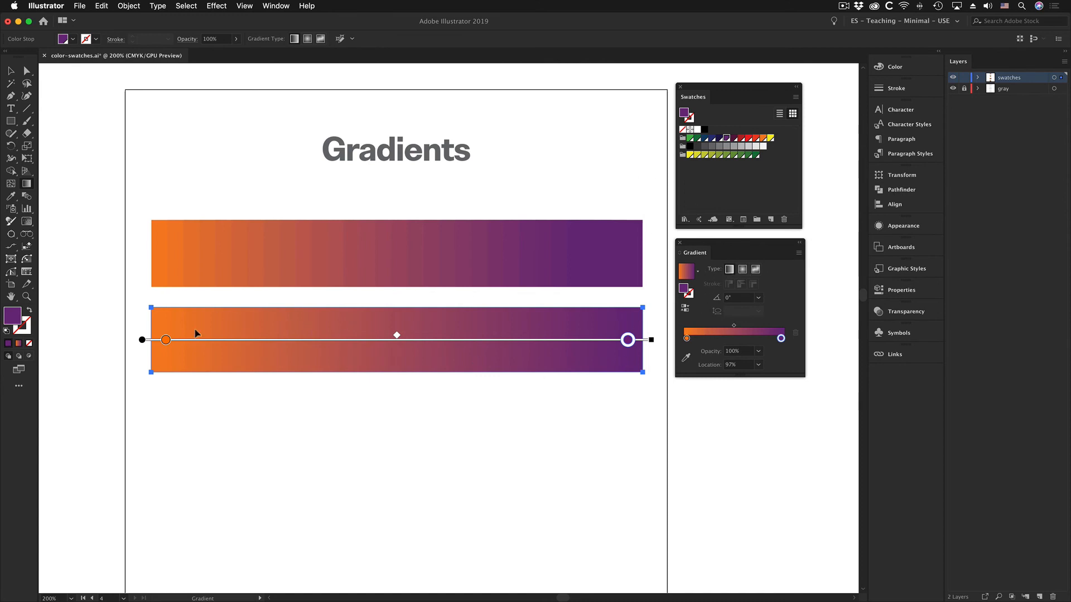
{"action": "key", "text": "v"}
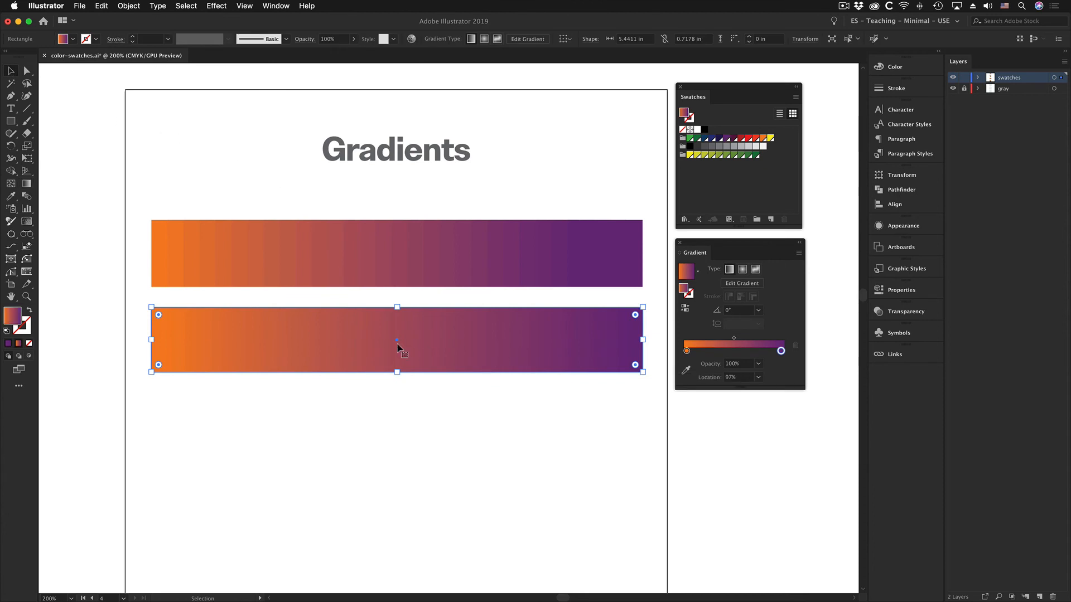
{"action": "left_click", "coordinate": [338, 417]}
{"action": "left_click", "coordinate": [386, 329]}
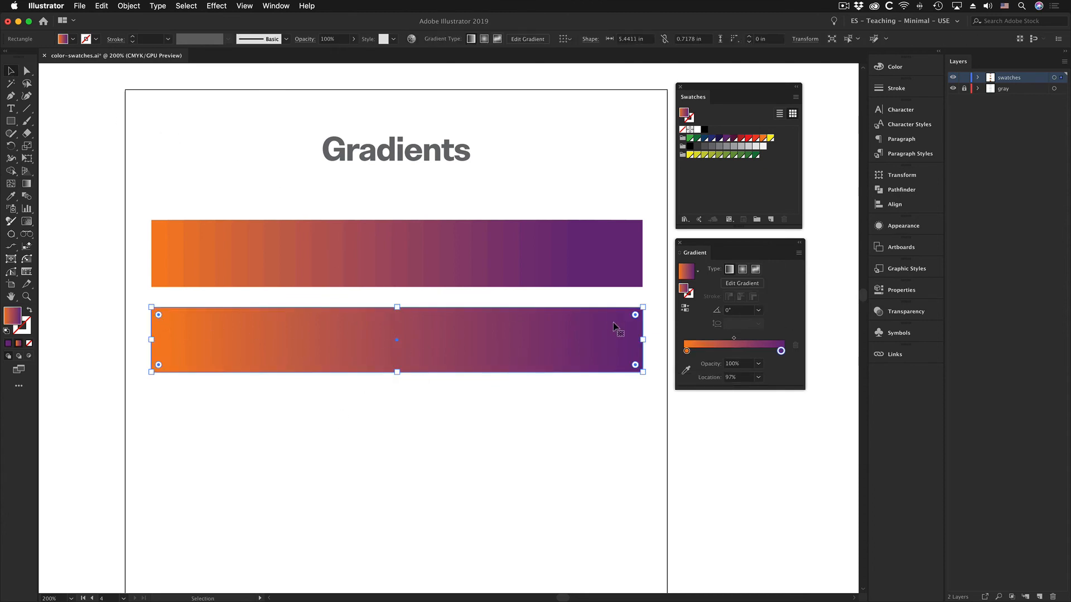
Step: Preview the rectangle's gradient as radial and freeform, and return it to linear
{"action": "left_click", "coordinate": [743, 270]}
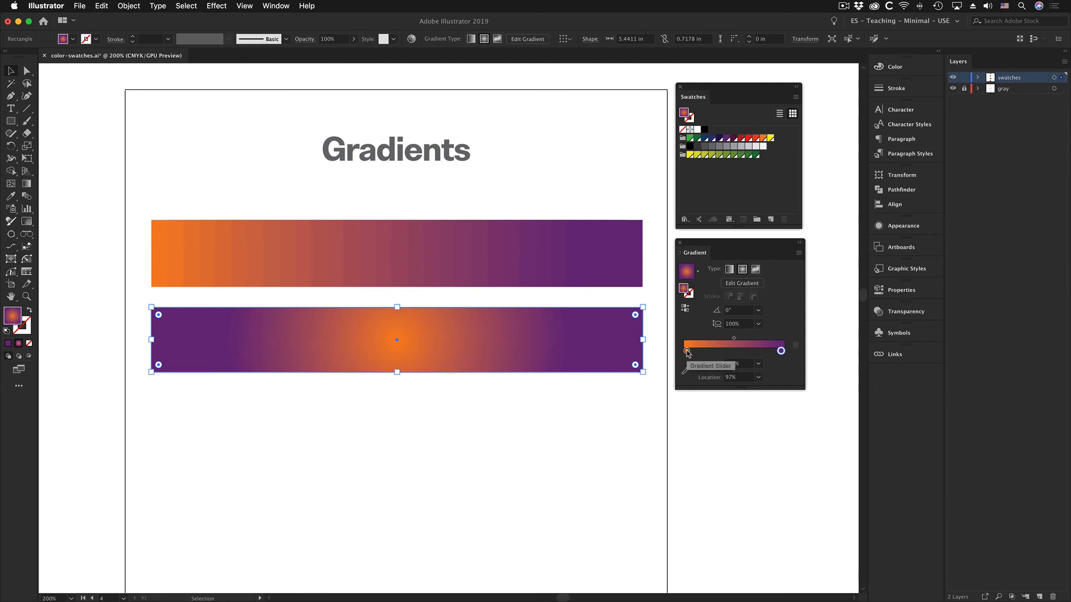
{"action": "left_click", "coordinate": [757, 270]}
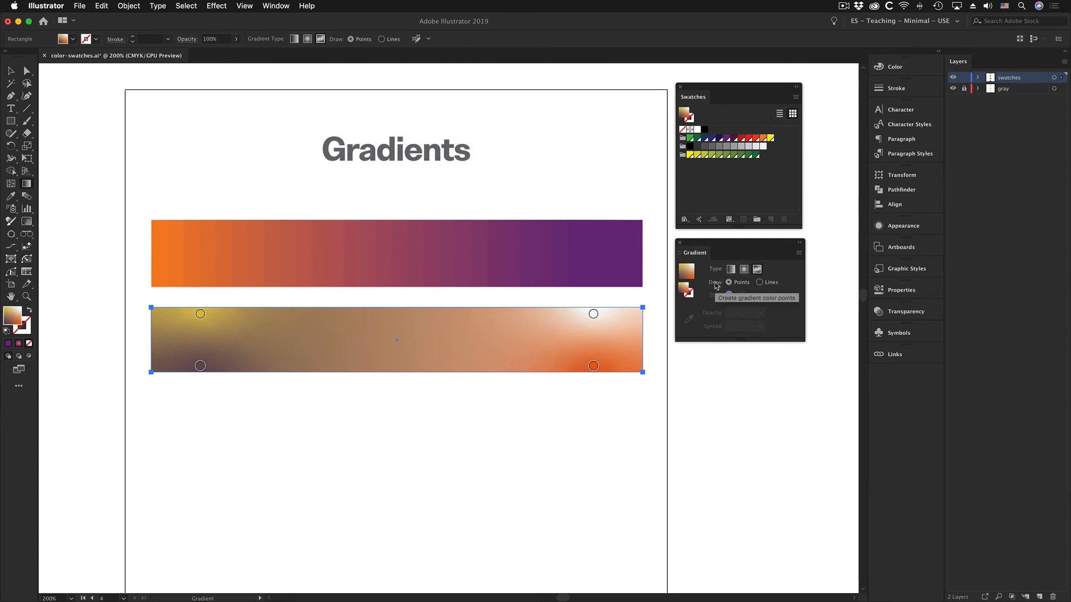
{"action": "left_click", "coordinate": [743, 271]}
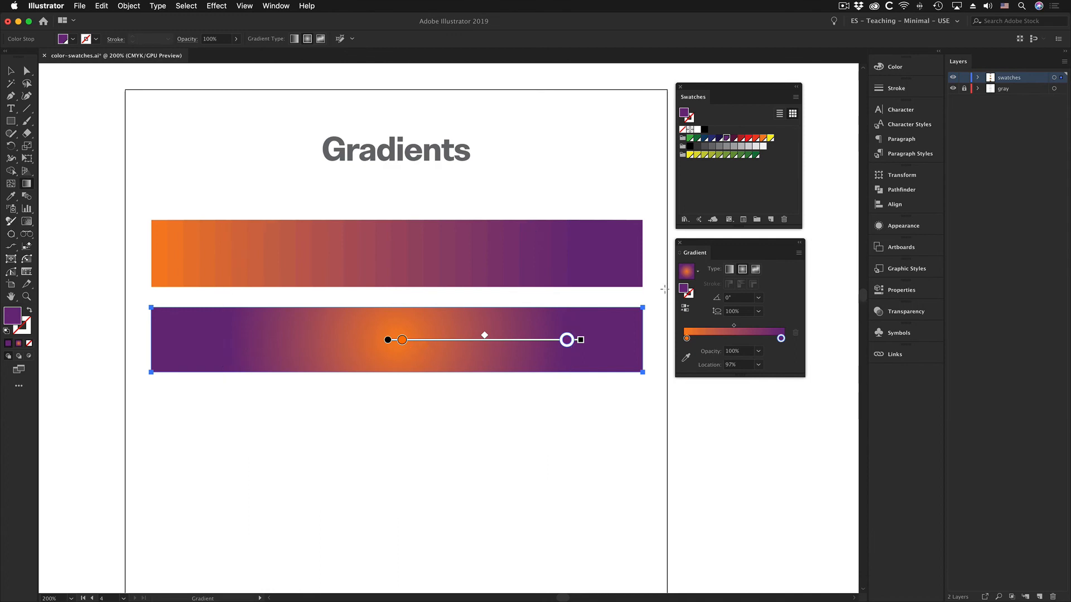
{"action": "left_click", "coordinate": [730, 269]}
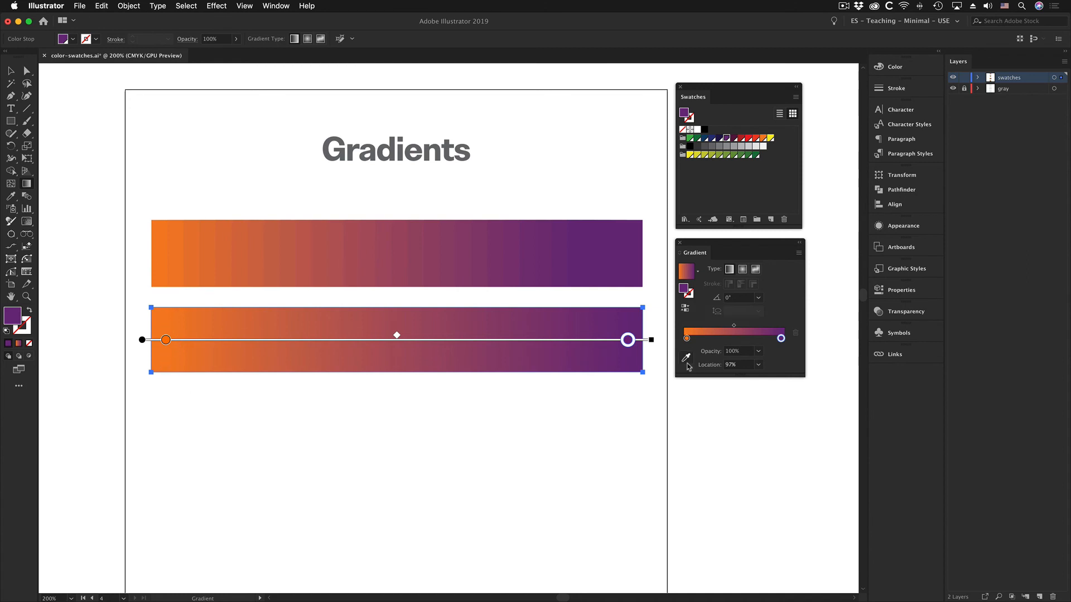
Step: Reverse the rectangle's gradient and shift its midpoint toward the orange end, then back past the center toward the purple end
{"action": "left_click", "coordinate": [686, 307]}
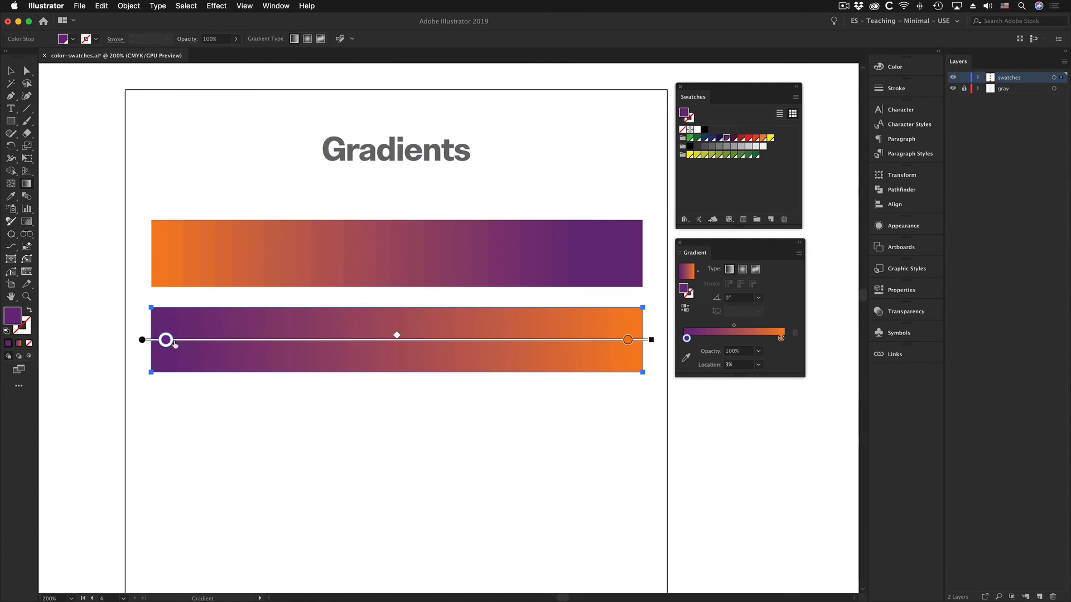
{"action": "left_click_drag", "start_coordinate": [397, 336], "coordinate": [592, 340]}
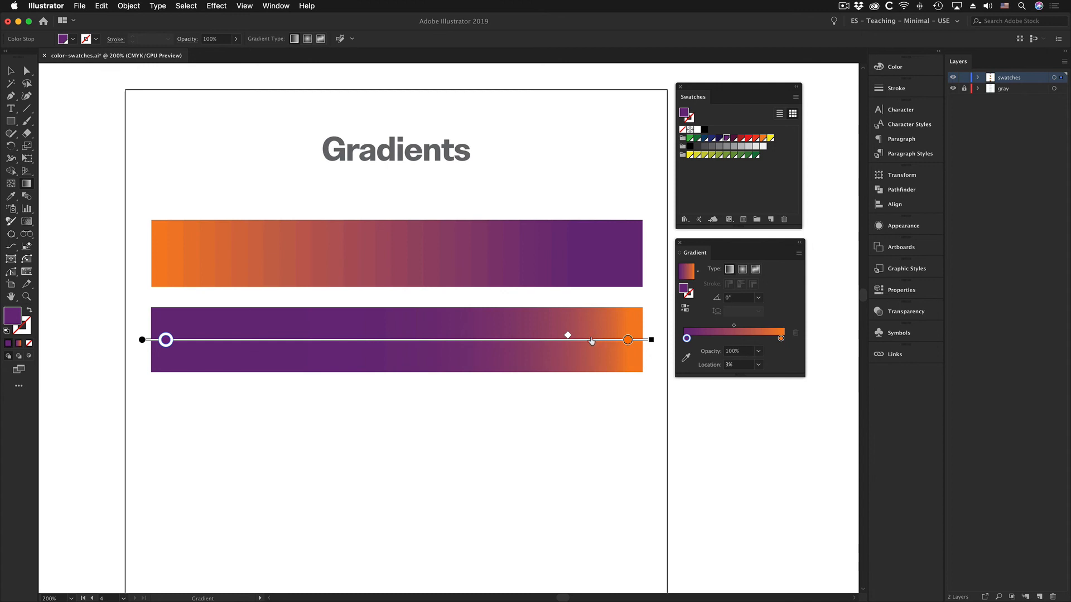
{"action": "mouse_move", "coordinate": [567, 335]}
{"action": "left_mouse_down"}
{"action": "mouse_move", "coordinate": [226, 335]}
{"action": "mouse_move", "coordinate": [467, 335]}
{"action": "mouse_move", "coordinate": [339, 335]}
{"action": "left_mouse_up"}
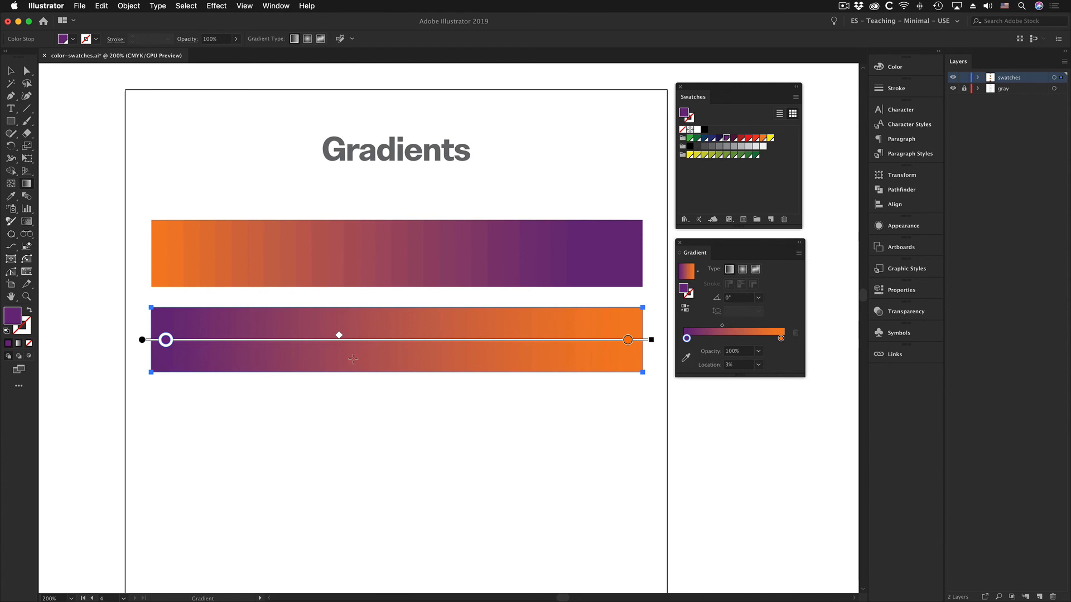
Step: Shift the rectangle's gradient midpoint past center toward orange, and move the orange stop to 91.28% and the purple stop to 7.11%
{"action": "left_click_drag", "start_coordinate": [339, 335], "coordinate": [404, 336]}
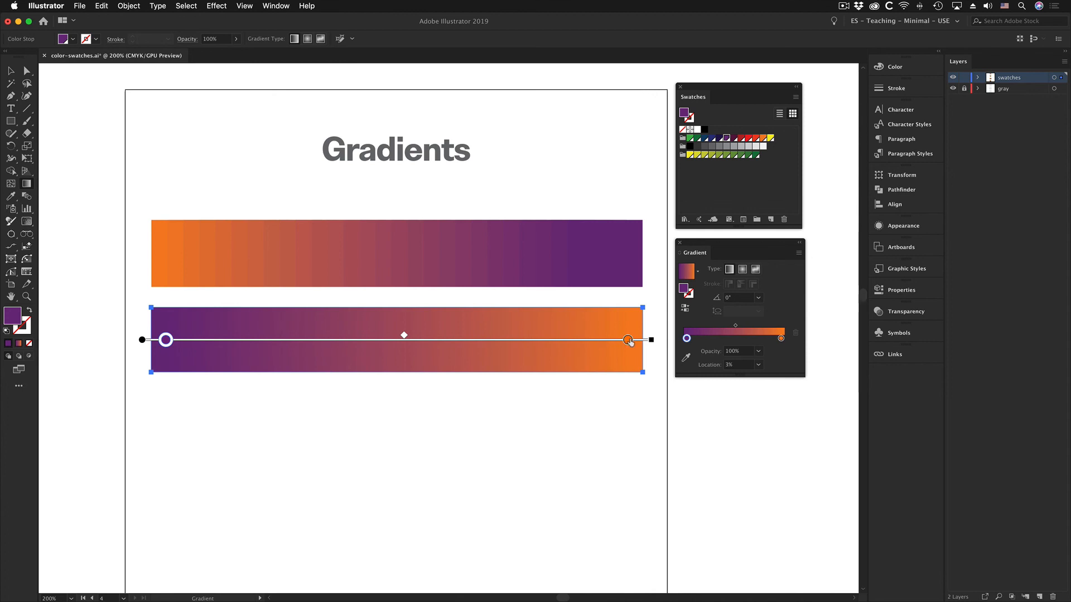
{"action": "mouse_move", "coordinate": [629, 342]}
{"action": "left_mouse_down"}
{"action": "mouse_move", "coordinate": [508, 343]}
{"action": "mouse_move", "coordinate": [616, 343]}
{"action": "left_mouse_up"}
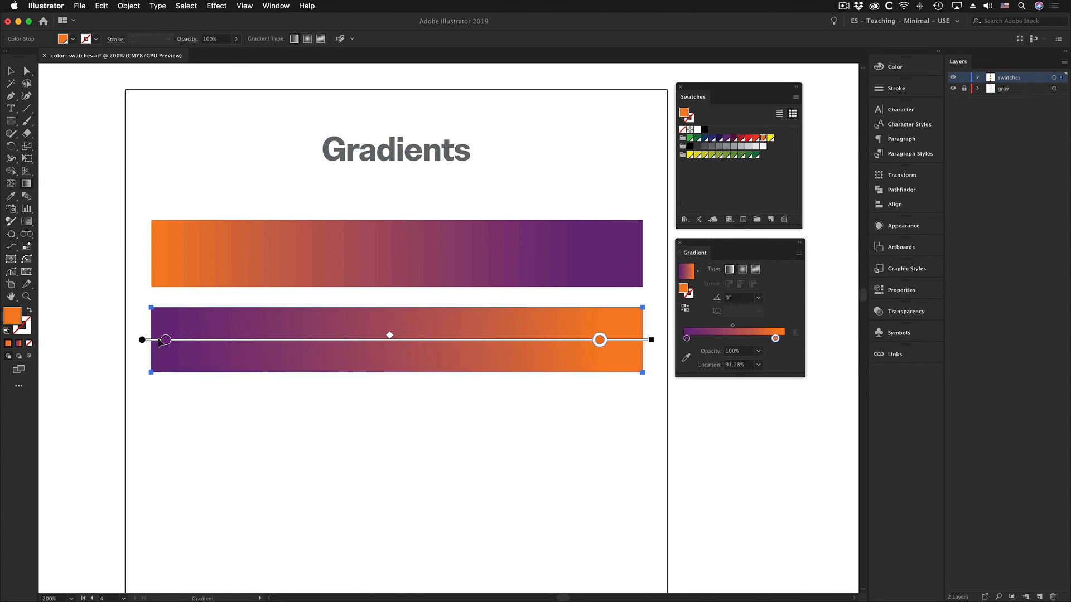
{"action": "left_click_drag", "start_coordinate": [163, 341], "coordinate": [321, 341]}
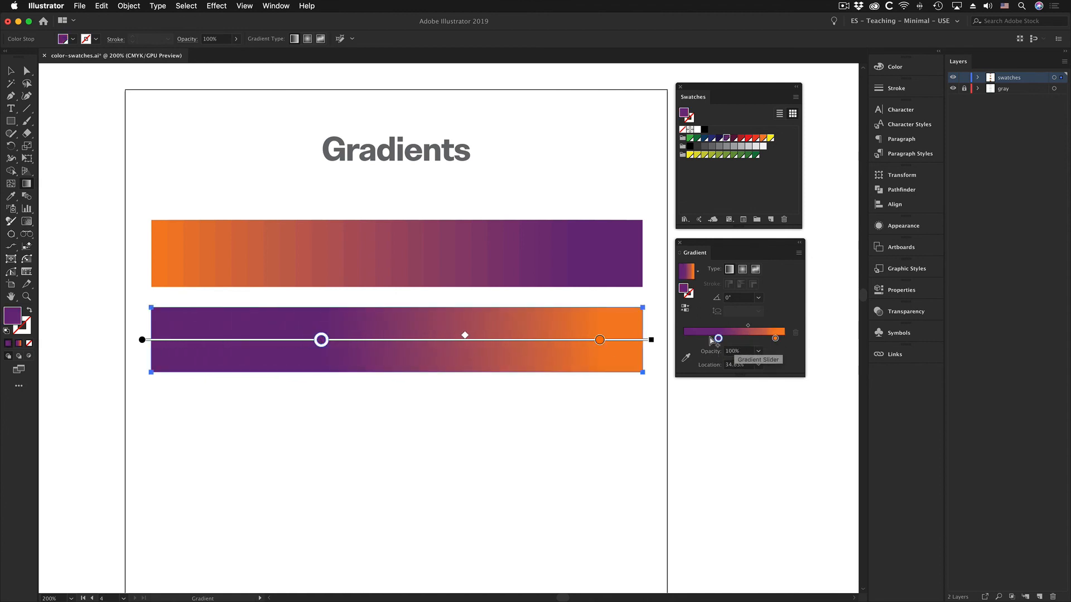
{"action": "left_click_drag", "start_coordinate": [322, 341], "coordinate": [177, 341]}
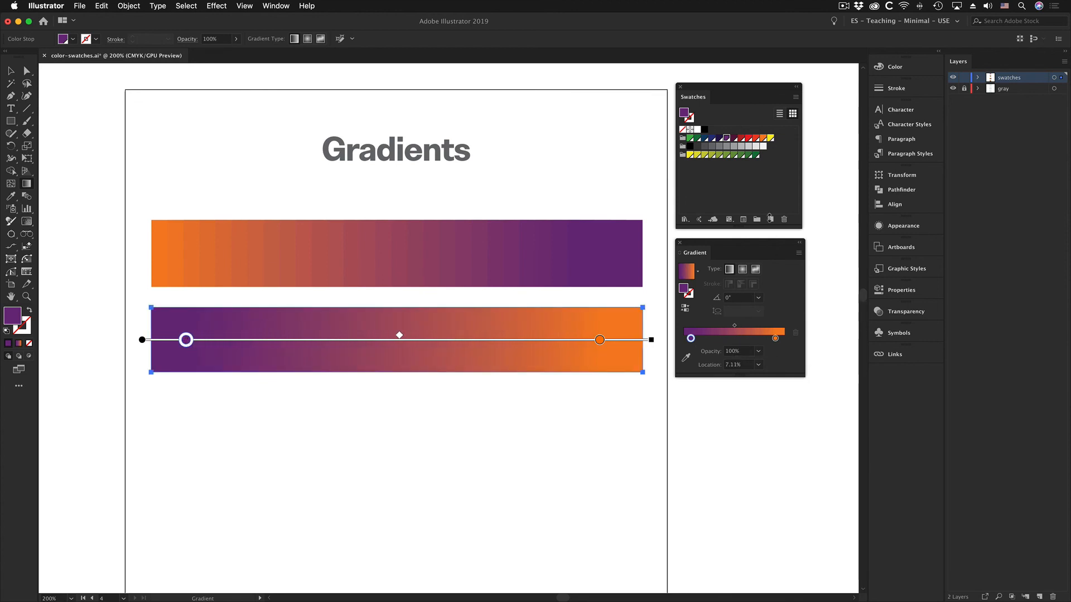
Step: Add a yellow swatch as a stop between purple and orange, shift it to 46.05%, and spread both midpoints outward from it
{"action": "mouse_move", "coordinate": [769, 139]}
{"action": "left_mouse_down"}
{"action": "mouse_move", "coordinate": [750, 333]}
{"action": "mouse_move", "coordinate": [734, 334]}
{"action": "left_mouse_up"}
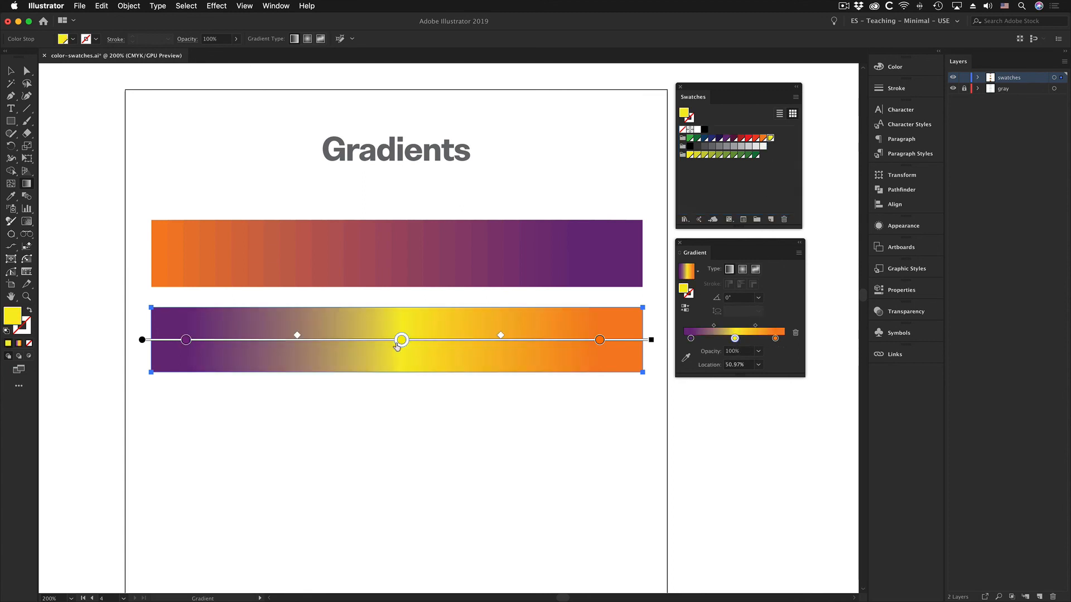
{"action": "mouse_move", "coordinate": [401, 340]}
{"action": "left_mouse_down"}
{"action": "mouse_move", "coordinate": [494, 341]}
{"action": "mouse_move", "coordinate": [300, 341]}
{"action": "mouse_move", "coordinate": [469, 342]}
{"action": "mouse_move", "coordinate": [385, 341]}
{"action": "left_mouse_up"}
{"action": "mouse_move", "coordinate": [284, 336]}
{"action": "left_mouse_down"}
{"action": "mouse_move", "coordinate": [338, 336]}
{"action": "mouse_move", "coordinate": [243, 337]}
{"action": "mouse_move", "coordinate": [271, 336]}
{"action": "left_mouse_up"}
{"action": "left_click_drag", "start_coordinate": [492, 338], "coordinate": [504, 338]}
{"action": "left_click_drag", "start_coordinate": [271, 336], "coordinate": [265, 335]}
{"action": "left_click_drag", "start_coordinate": [501, 337], "coordinate": [514, 336]}
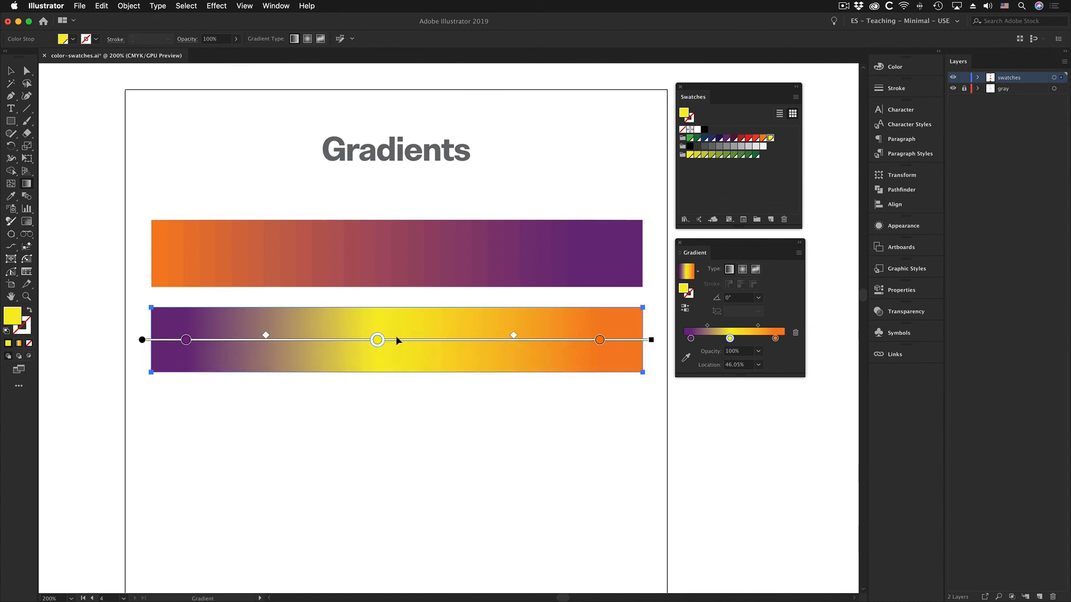
Step: Move the yellow stop to 50.62% and the purple stop to 6.64%, and select the orange stop
{"action": "left_click_drag", "start_coordinate": [379, 341], "coordinate": [403, 345]}
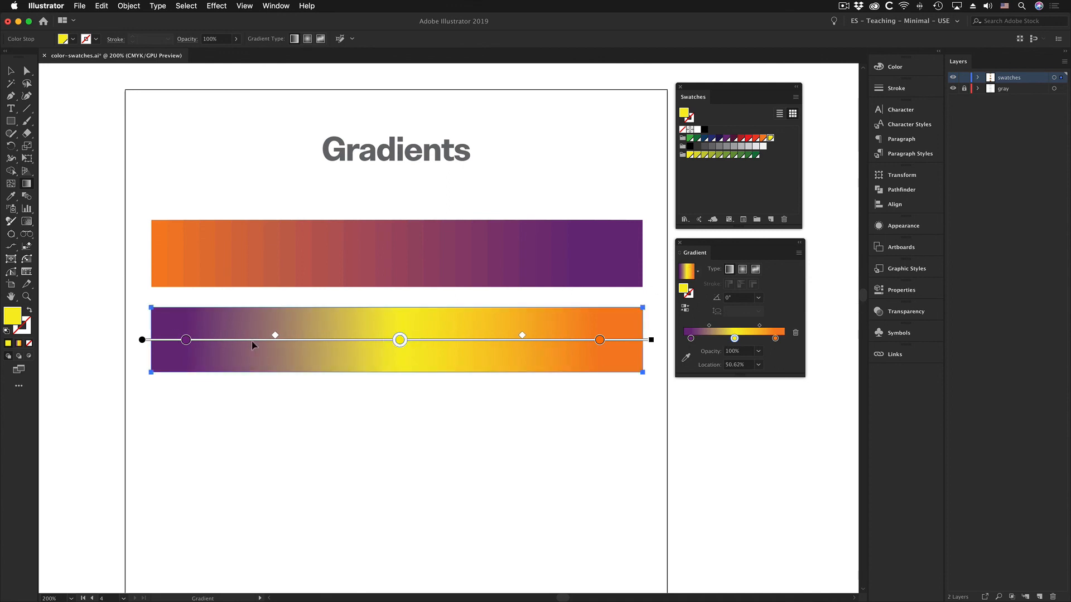
{"action": "left_click_drag", "start_coordinate": [186, 339], "coordinate": [184, 340]}
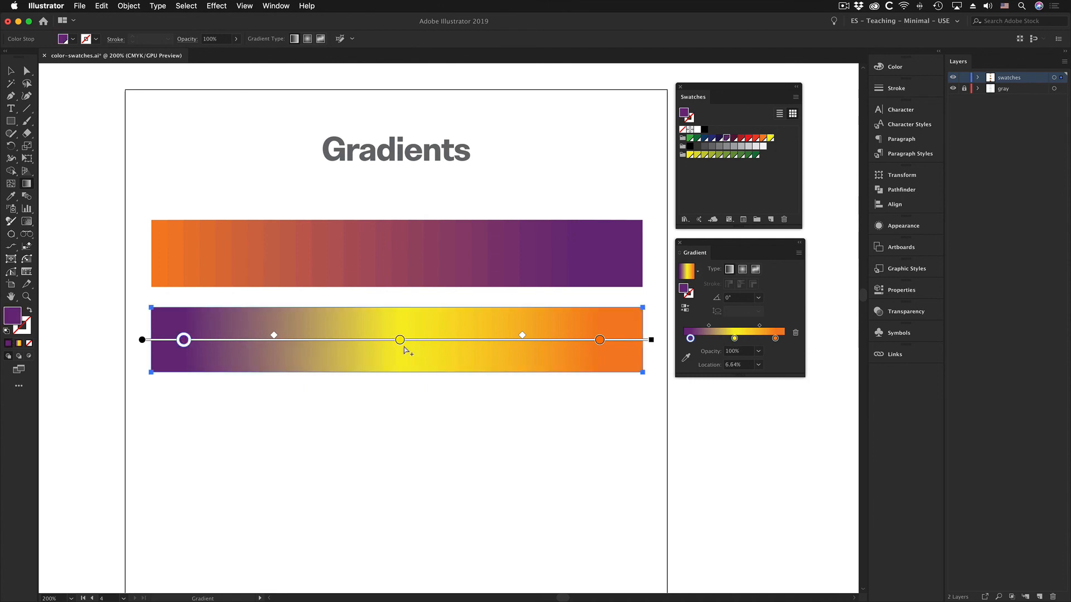
{"action": "left_click", "coordinate": [599, 340]}
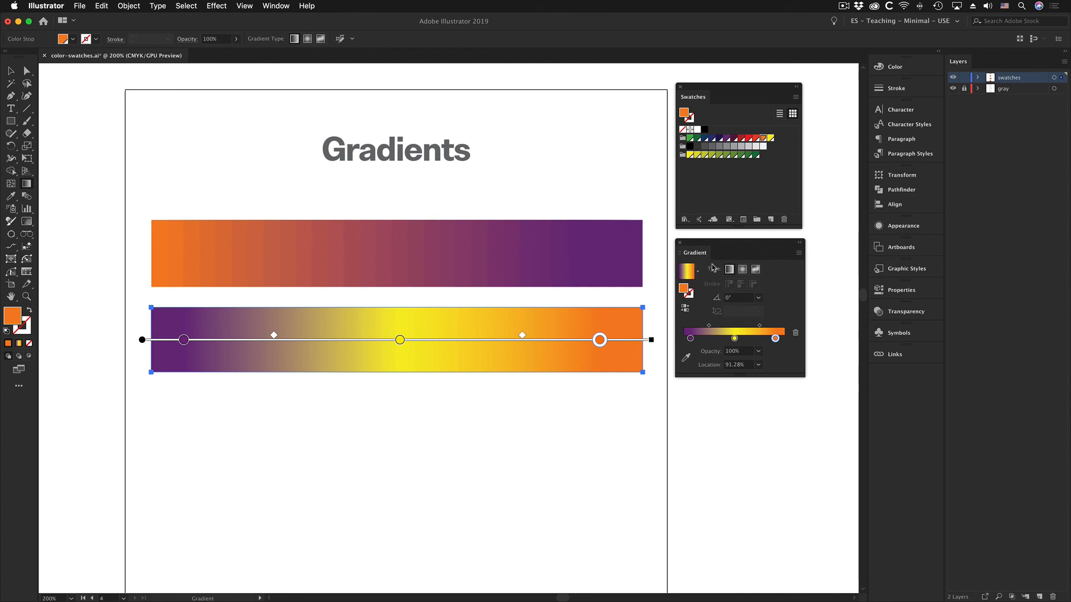
Step: Set the linear gradient's angle to 25°, move the purple-yellow midpoint closer to yellow, and shift the yellow stop to 51.63%
{"action": "left_click", "coordinate": [716, 296]}
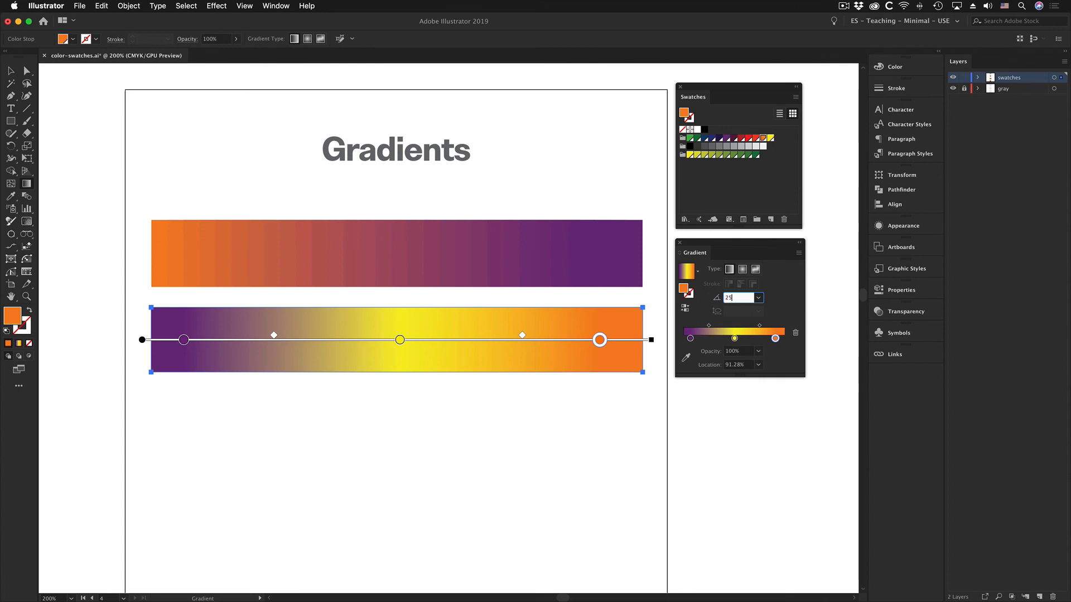
{"action": "key", "text": "Return"}
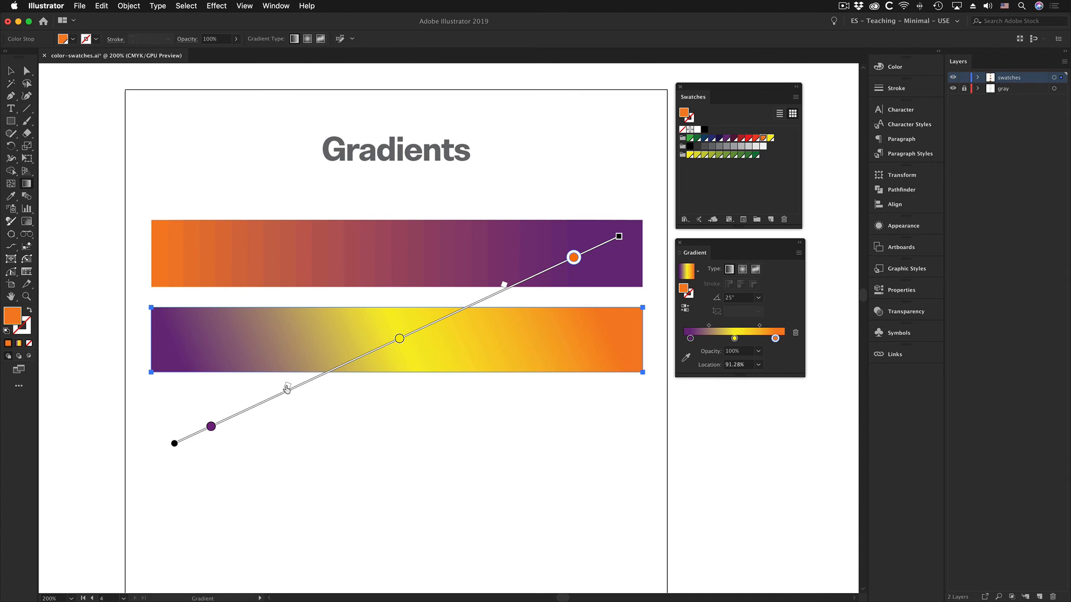
{"action": "mouse_move", "coordinate": [287, 388]}
{"action": "left_mouse_down"}
{"action": "mouse_move", "coordinate": [349, 361]}
{"action": "mouse_move", "coordinate": [277, 390]}
{"action": "mouse_move", "coordinate": [323, 368]}
{"action": "left_mouse_up"}
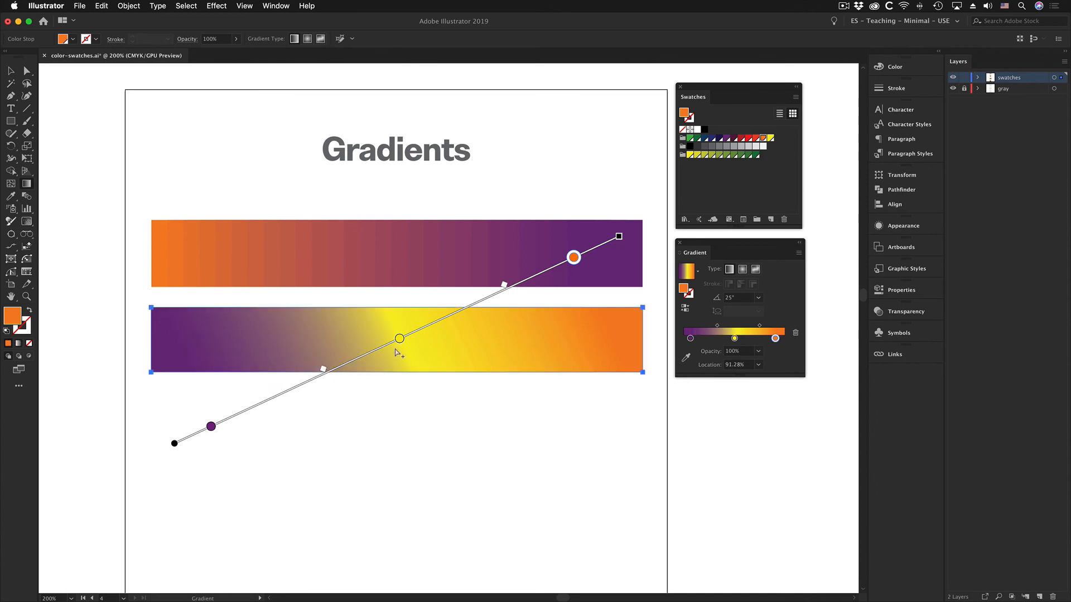
{"action": "mouse_move", "coordinate": [399, 338]}
{"action": "left_mouse_down"}
{"action": "mouse_move", "coordinate": [425, 328]}
{"action": "mouse_move", "coordinate": [404, 337]}
{"action": "left_mouse_up"}
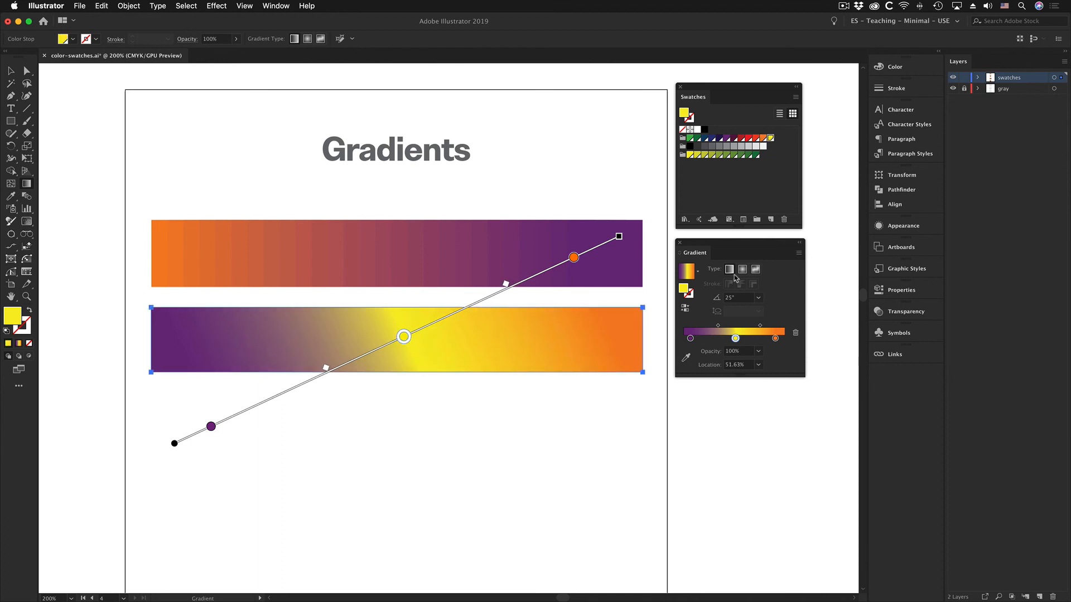
Step: Change the rectangle's gradient to radial and set its angle to 25°
{"action": "left_click", "coordinate": [743, 270]}
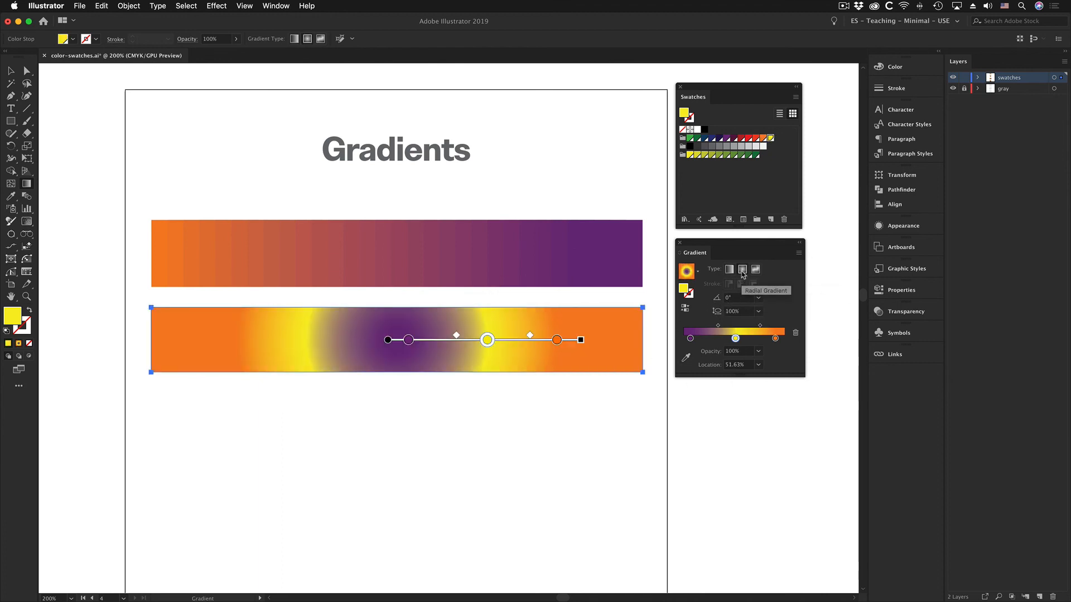
{"action": "left_click", "coordinate": [730, 300]}
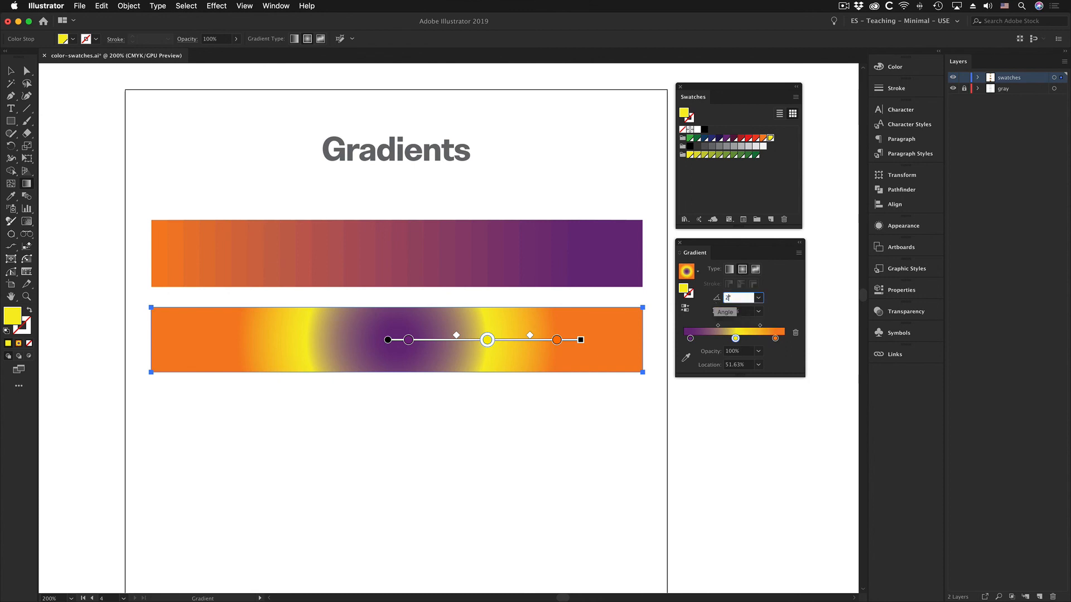
{"action": "key", "text": "Return"}
{"action": "mouse_move", "coordinate": [411, 345]}
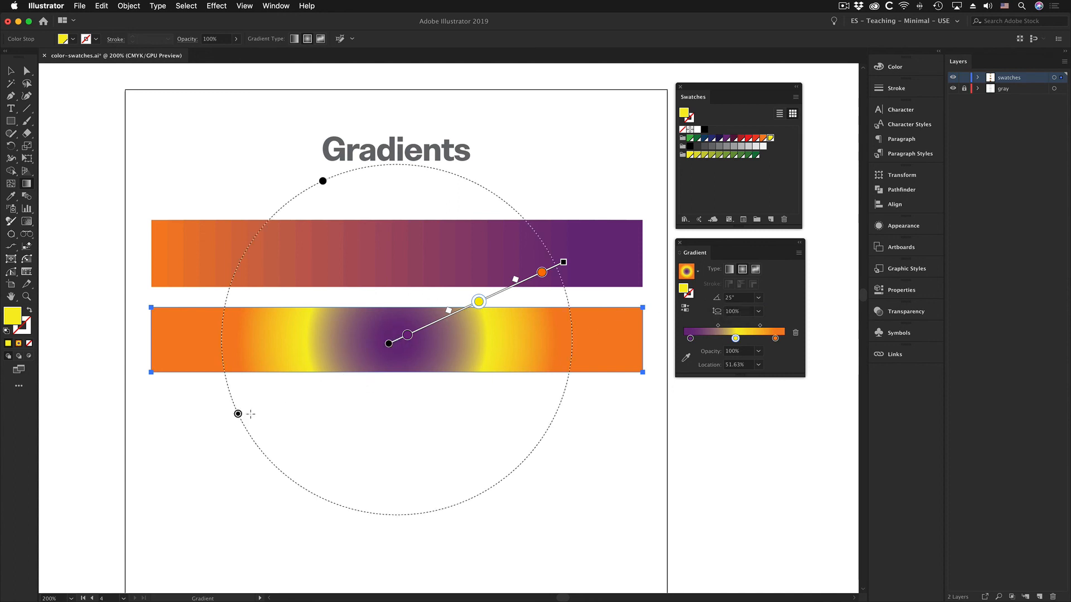
Step: Squash the radial gradient into an ellipse, enlarge it slightly, and bring its aspect ratio to 88.2%
{"action": "mouse_move", "coordinate": [238, 414]}
{"action": "left_mouse_down"}
{"action": "mouse_move", "coordinate": [334, 349]}
{"action": "mouse_move", "coordinate": [327, 370]}
{"action": "mouse_move", "coordinate": [190, 442]}
{"action": "mouse_move", "coordinate": [278, 385]}
{"action": "mouse_move", "coordinate": [238, 414]}
{"action": "left_mouse_up"}
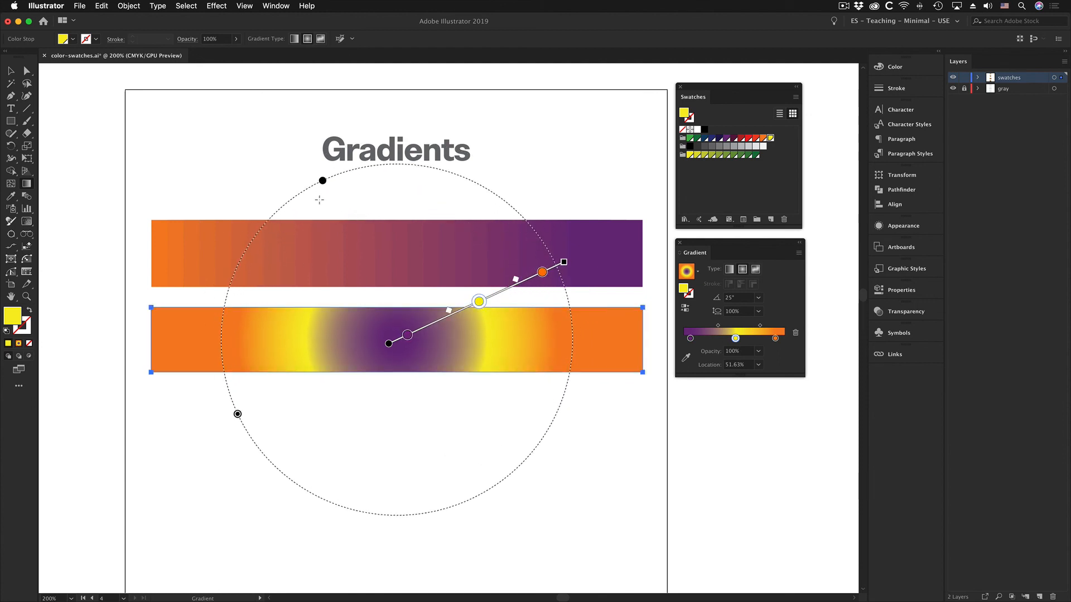
{"action": "left_click_drag", "start_coordinate": [324, 183], "coordinate": [342, 220]}
{"action": "mouse_move", "coordinate": [237, 414]}
{"action": "left_mouse_down"}
{"action": "mouse_move", "coordinate": [270, 394]}
{"action": "mouse_move", "coordinate": [226, 419]}
{"action": "left_mouse_up"}
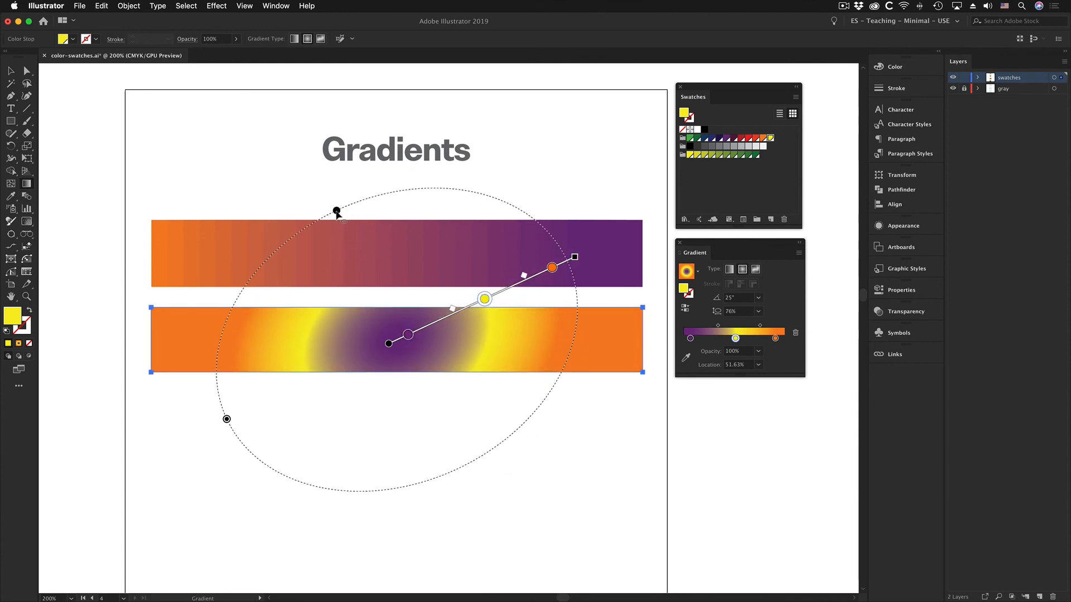
{"action": "mouse_move", "coordinate": [336, 211]}
{"action": "left_mouse_down"}
{"action": "mouse_move", "coordinate": [324, 184]}
{"action": "mouse_move", "coordinate": [371, 283]}
{"action": "mouse_move", "coordinate": [314, 183]}
{"action": "mouse_move", "coordinate": [342, 226]}
{"action": "left_mouse_up"}
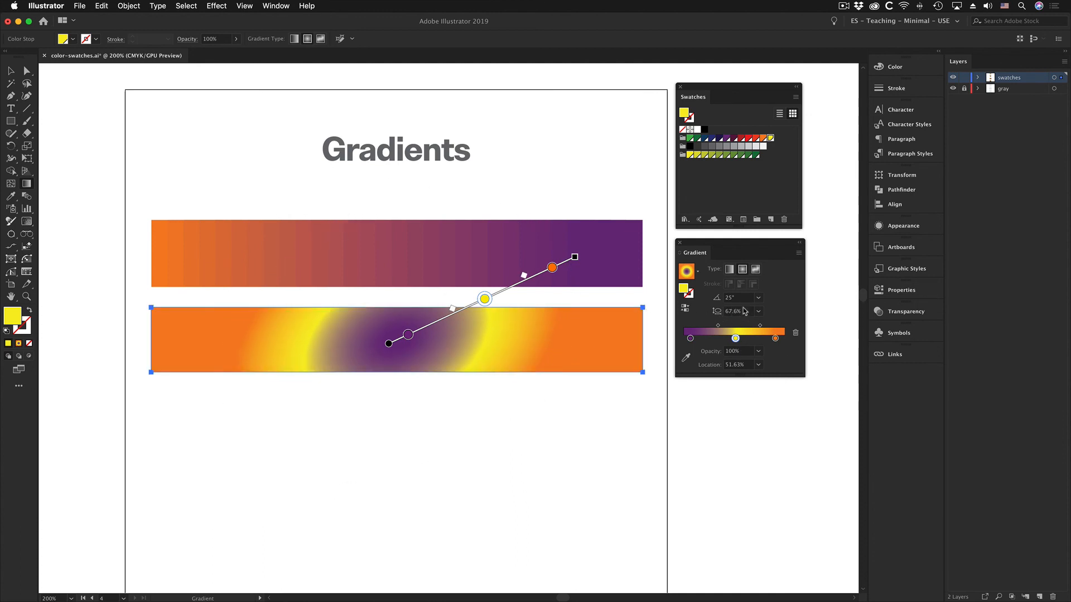
{"action": "mouse_move", "coordinate": [374, 251]}
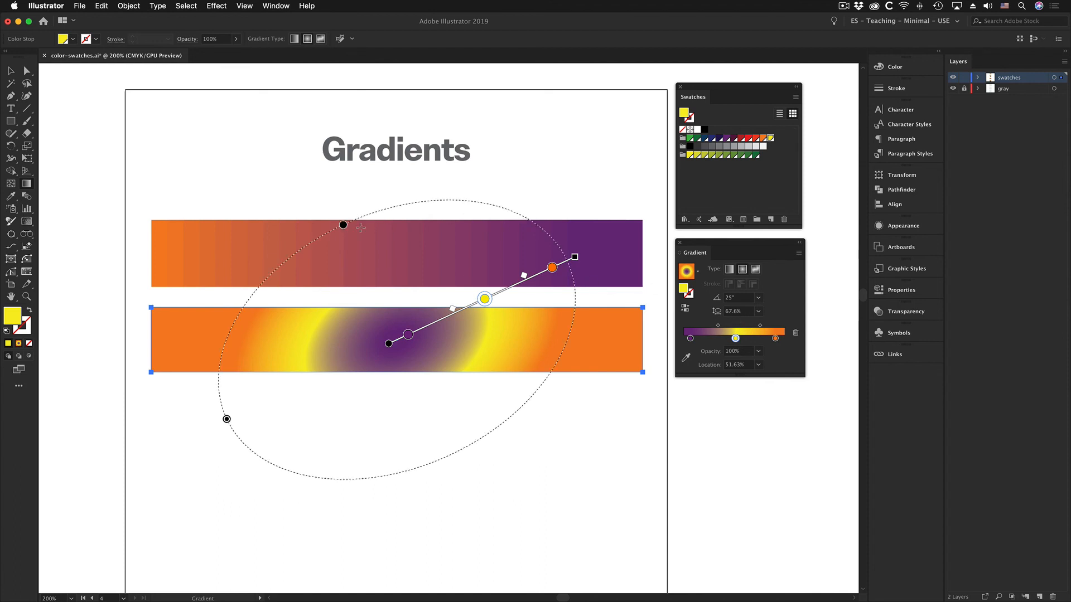
{"action": "left_click_drag", "start_coordinate": [343, 225], "coordinate": [327, 190]}
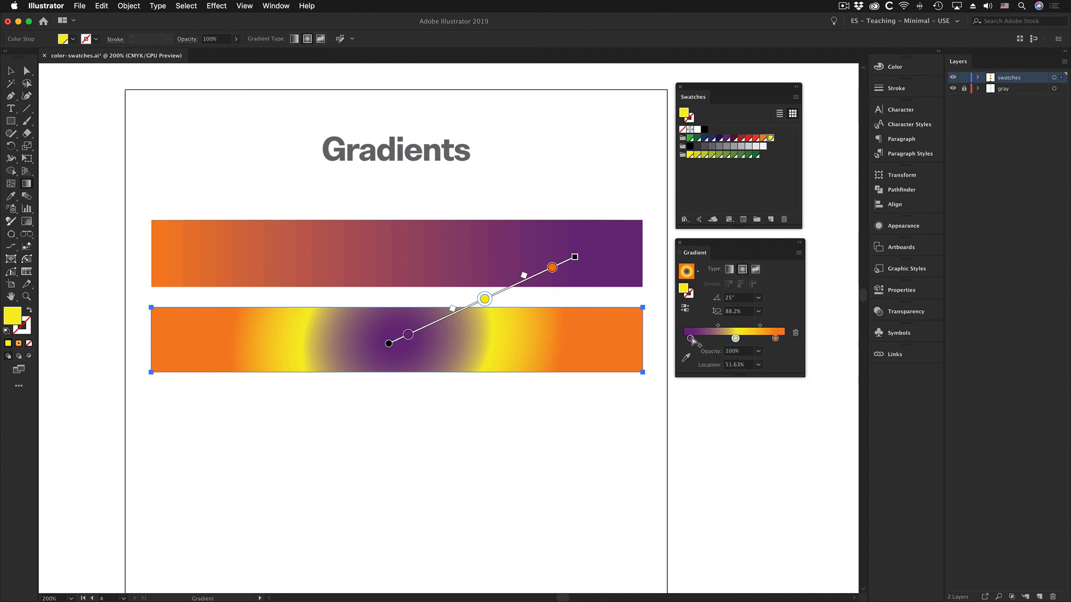
Step: Set the opacity of the radial gradient's purple stop to 50%
{"action": "left_click", "coordinate": [408, 336]}
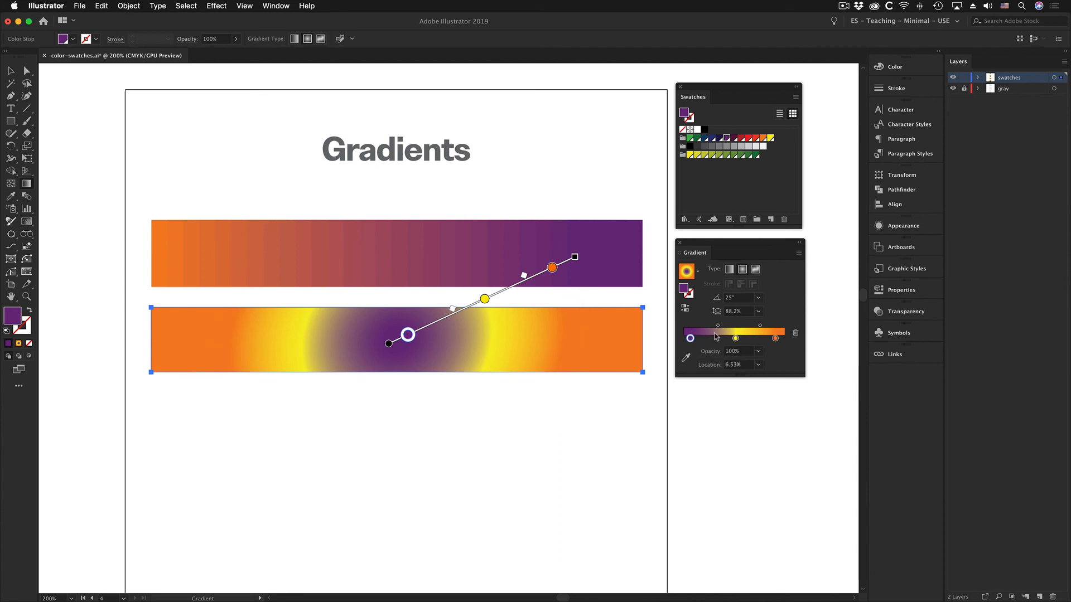
{"action": "left_click", "coordinate": [735, 352]}
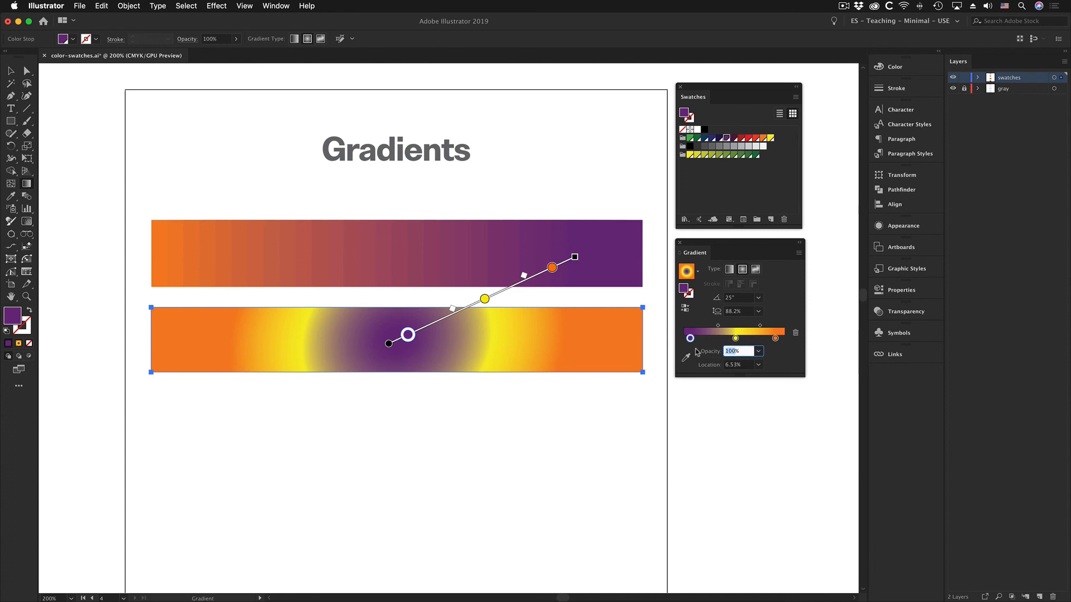
{"action": "type", "text": "50%"}
{"action": "key", "text": "Return"}
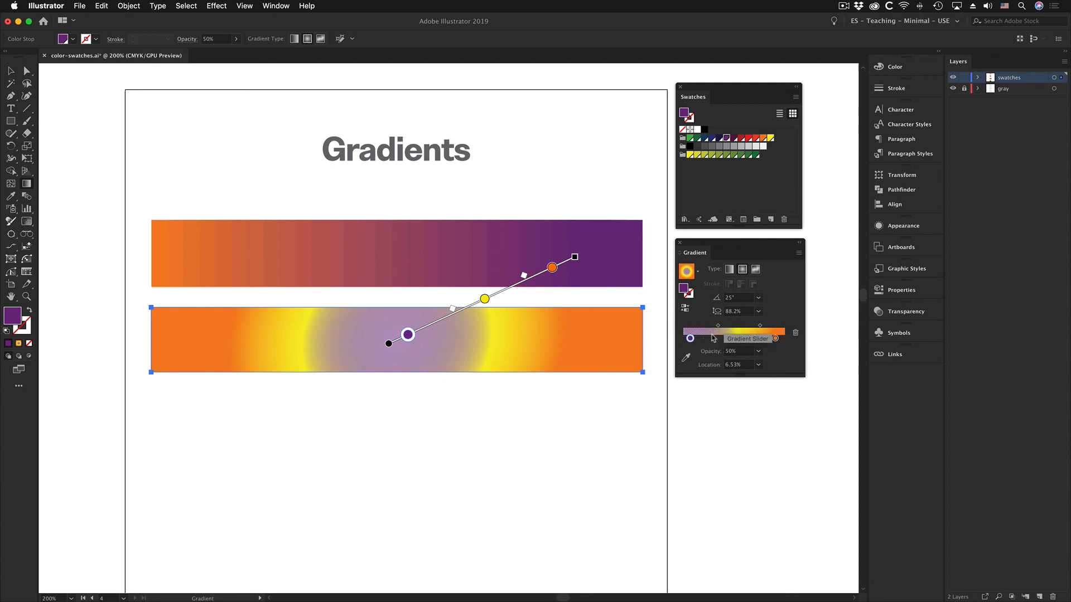
Step: Move the semi-transparent purple stop outward to a location of 15.9%
{"action": "mouse_move", "coordinate": [706, 245]}
{"action": "left_mouse_down"}
{"action": "mouse_move", "coordinate": [671, 343]}
{"action": "mouse_move", "coordinate": [696, 263]}
{"action": "left_mouse_up"}
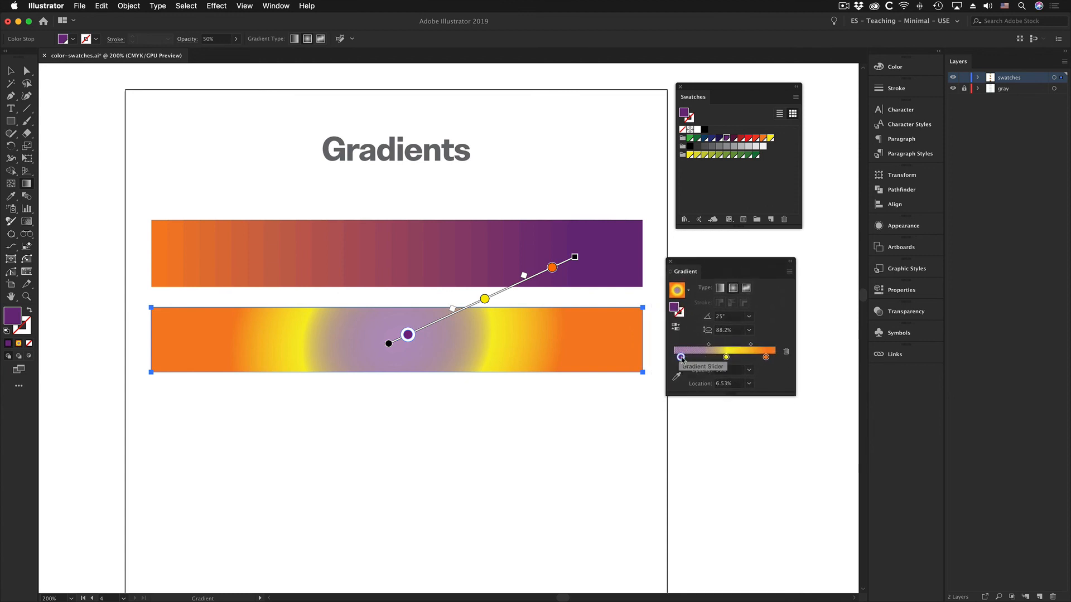
{"action": "left_click_drag", "start_coordinate": [681, 357], "coordinate": [691, 359]}
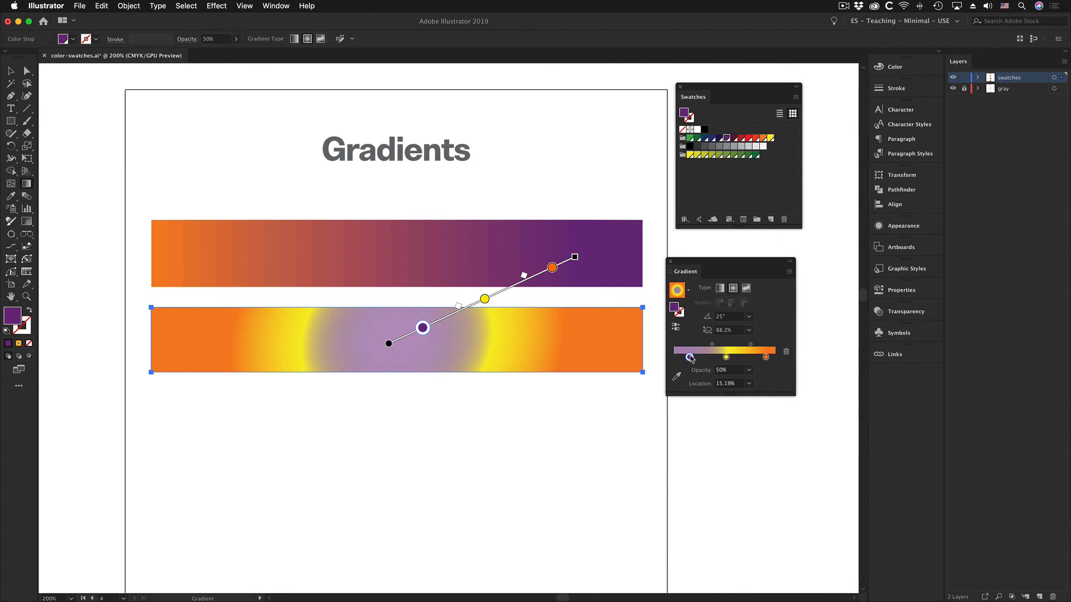
{"action": "left_click_drag", "start_coordinate": [689, 358], "coordinate": [691, 357]}
Step: Set the purple stop's opacity to 100% and move it back to a location of 10.2%
{"action": "left_click", "coordinate": [722, 371]}
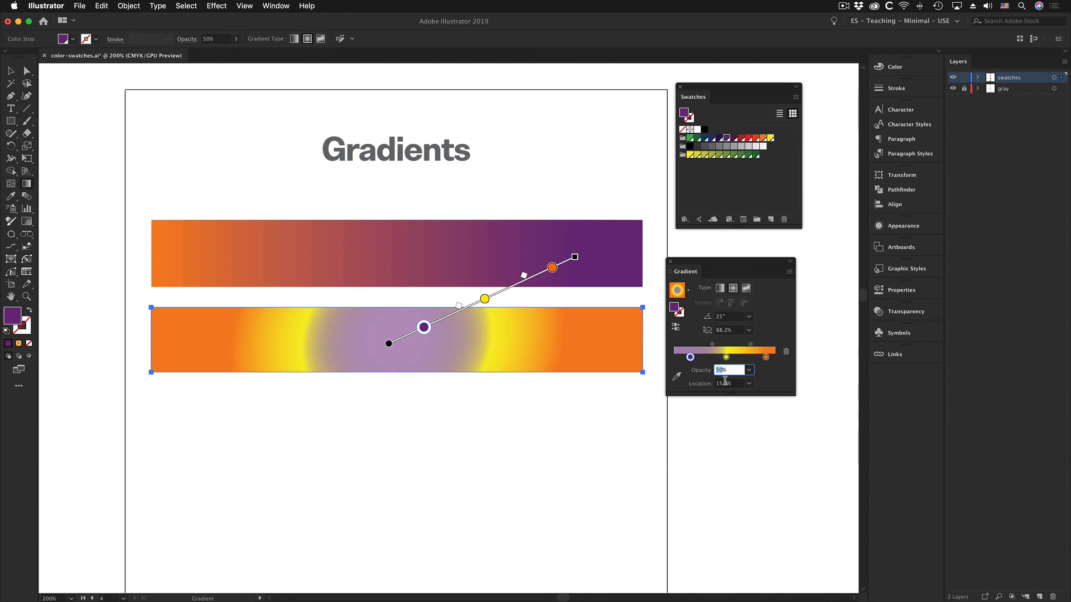
{"action": "type", "text": "100"}
{"action": "key", "text": "Return"}
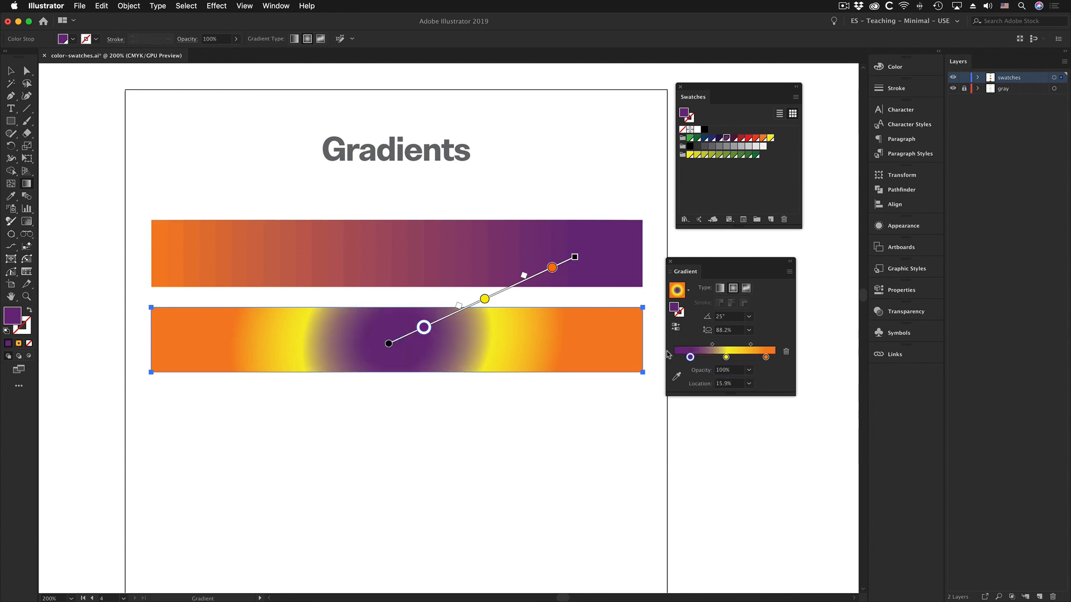
{"action": "left_click_drag", "start_coordinate": [690, 357], "coordinate": [685, 357]}
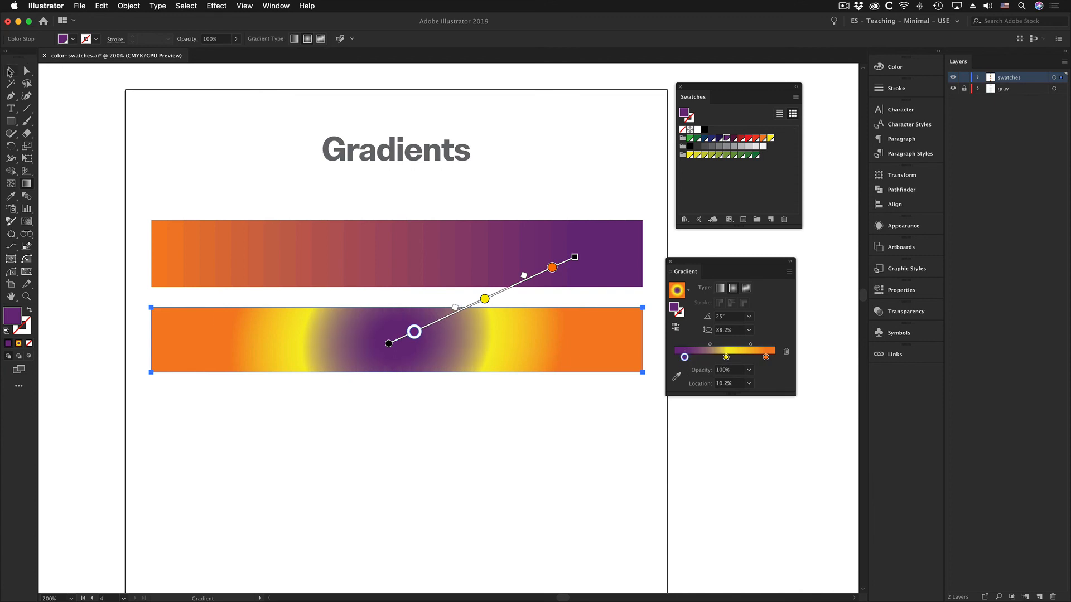
Step: Deselect and reselect the lower rectangle, remove the yellow stop from its gradient, and move the purple stop to 6.87%
{"action": "key", "text": "v"}
{"action": "left_click", "coordinate": [265, 93]}
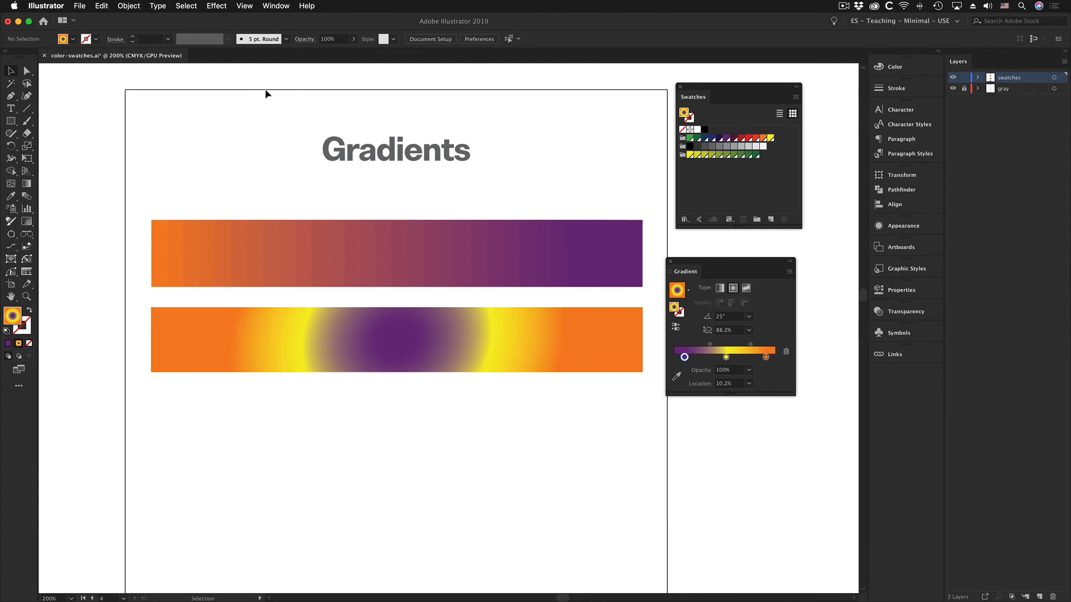
{"action": "left_click", "coordinate": [419, 329]}
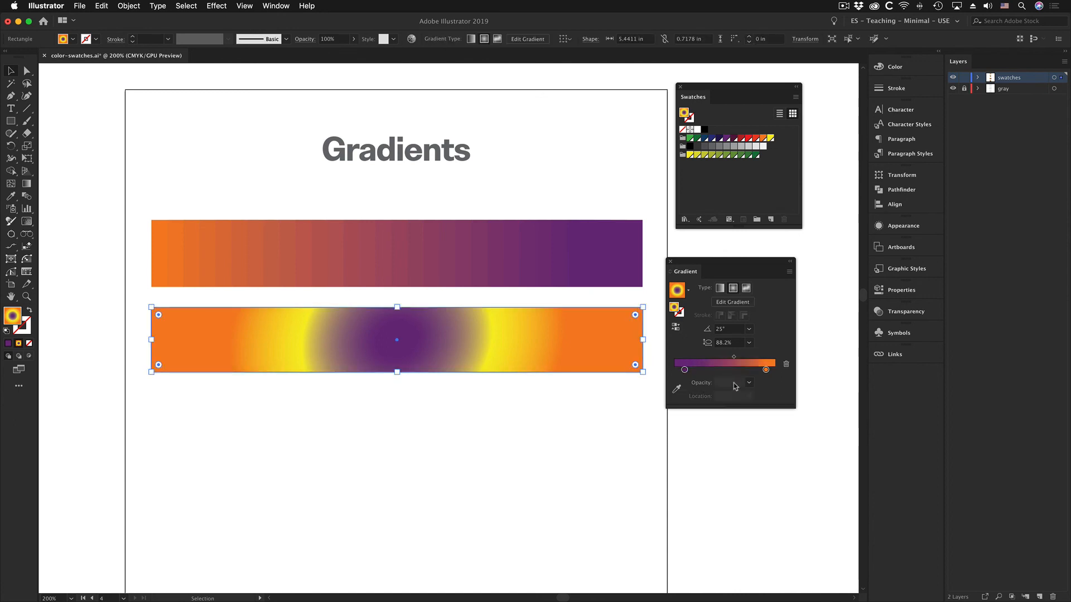
{"action": "left_click_drag", "start_coordinate": [734, 383], "coordinate": [681, 371]}
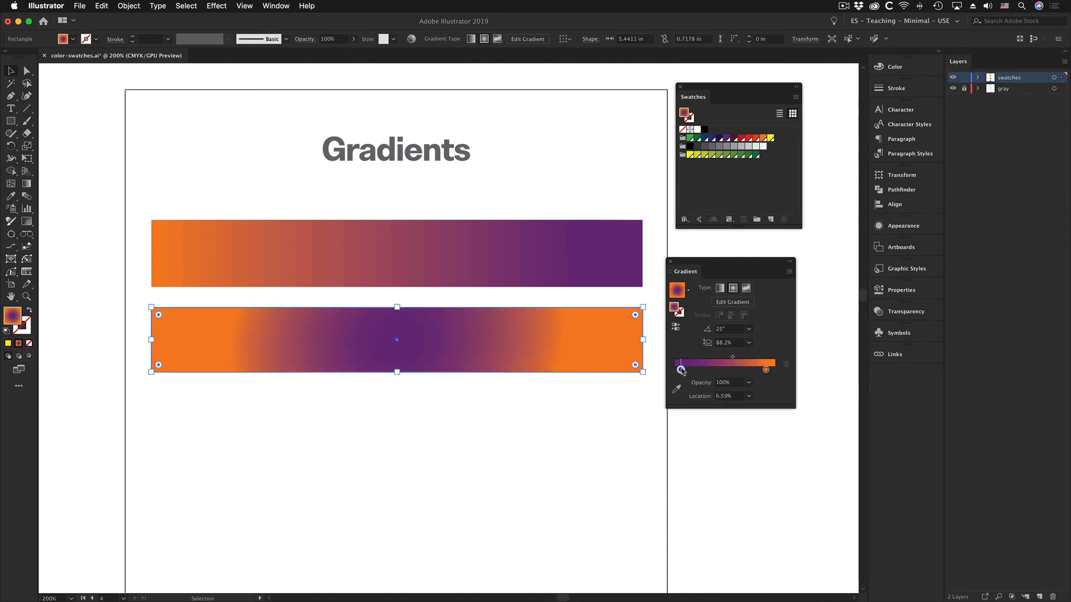
Step: Change the rectangle's gradient to linear, move the orange stop to 67.91%, and make the fill active for editing
{"action": "left_click", "coordinate": [720, 287]}
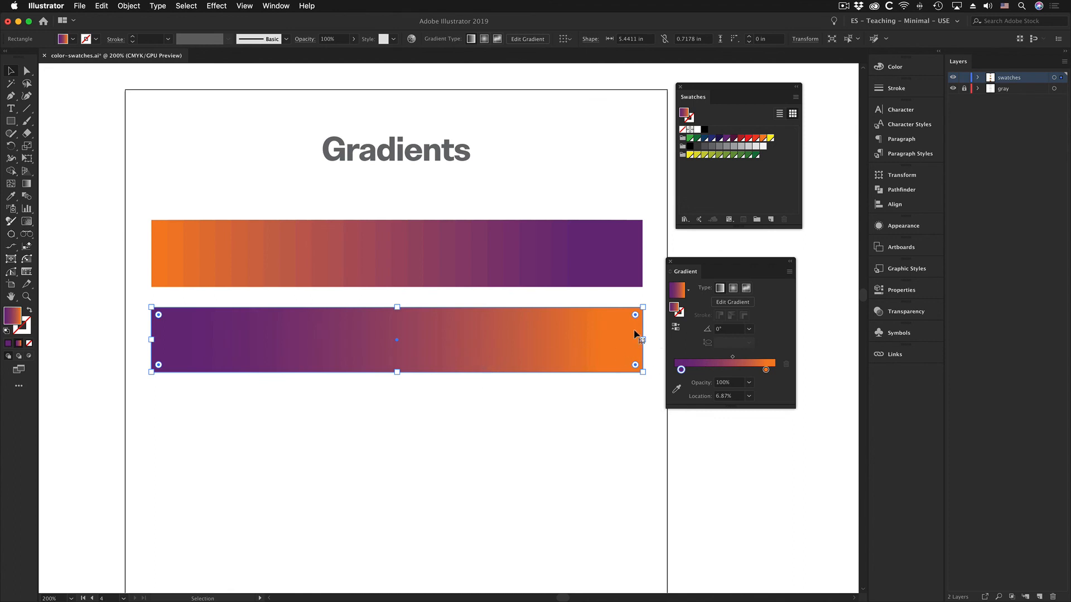
{"action": "left_click_drag", "start_coordinate": [765, 369], "coordinate": [742, 370]}
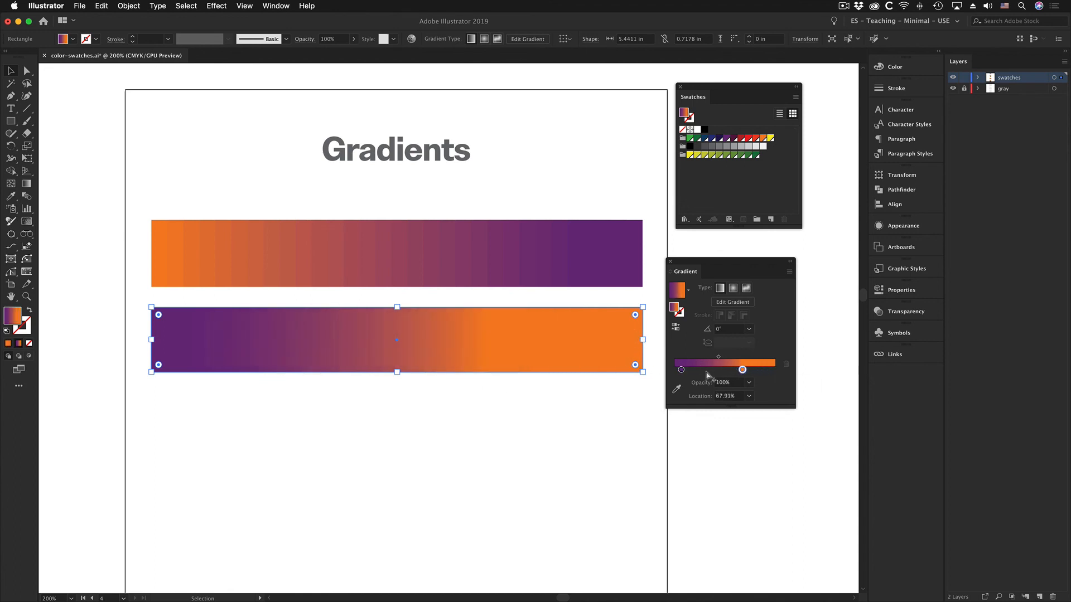
{"action": "left_click", "coordinate": [688, 291]}
{"action": "left_click", "coordinate": [683, 299]}
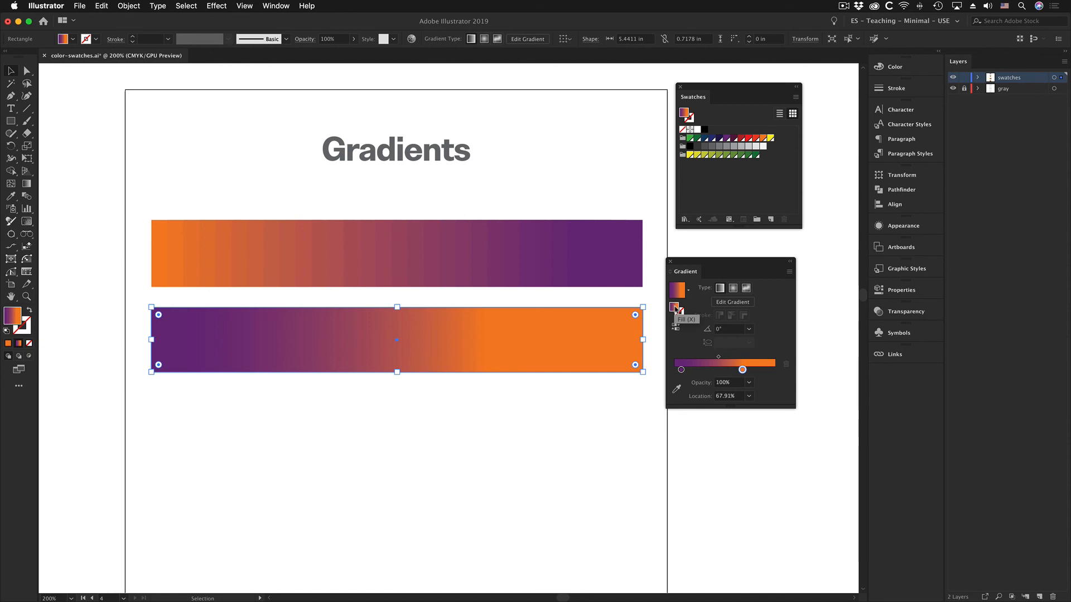
Step: Save the lower rectangle's gradient as a swatch named Orange Violet and deselect the rectangle
{"action": "left_click_drag", "start_coordinate": [674, 307], "coordinate": [718, 175]}
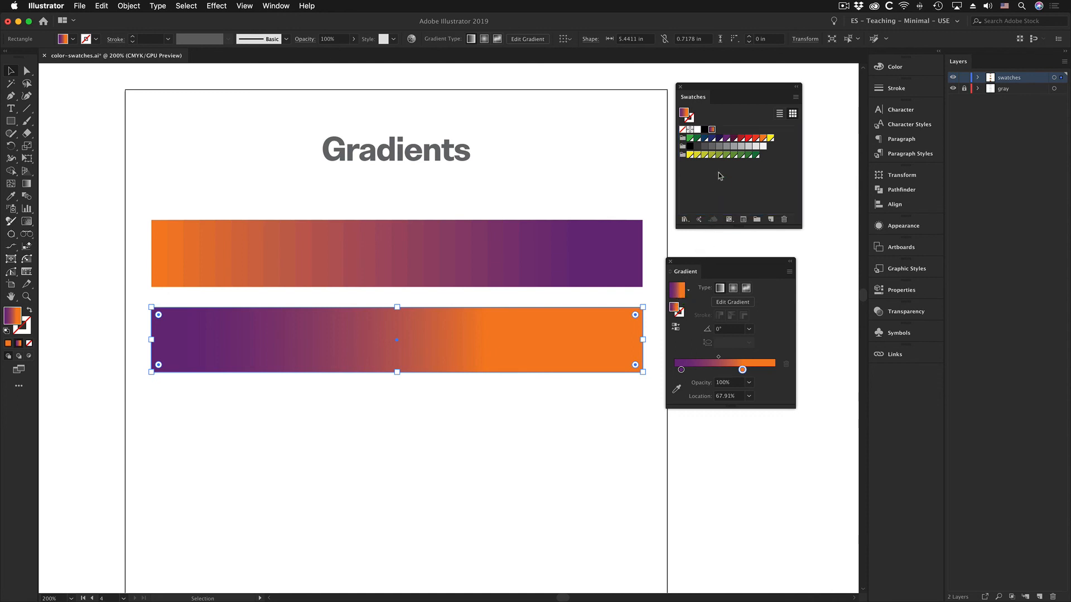
{"action": "double_click", "coordinate": [712, 130]}
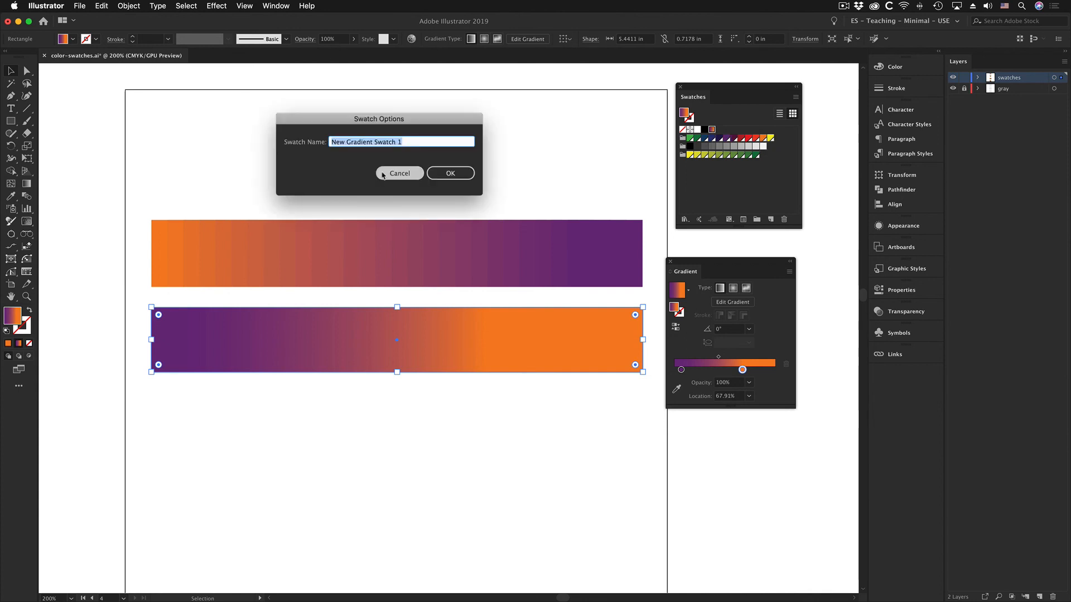
{"action": "type", "text": "Orange Violet"}
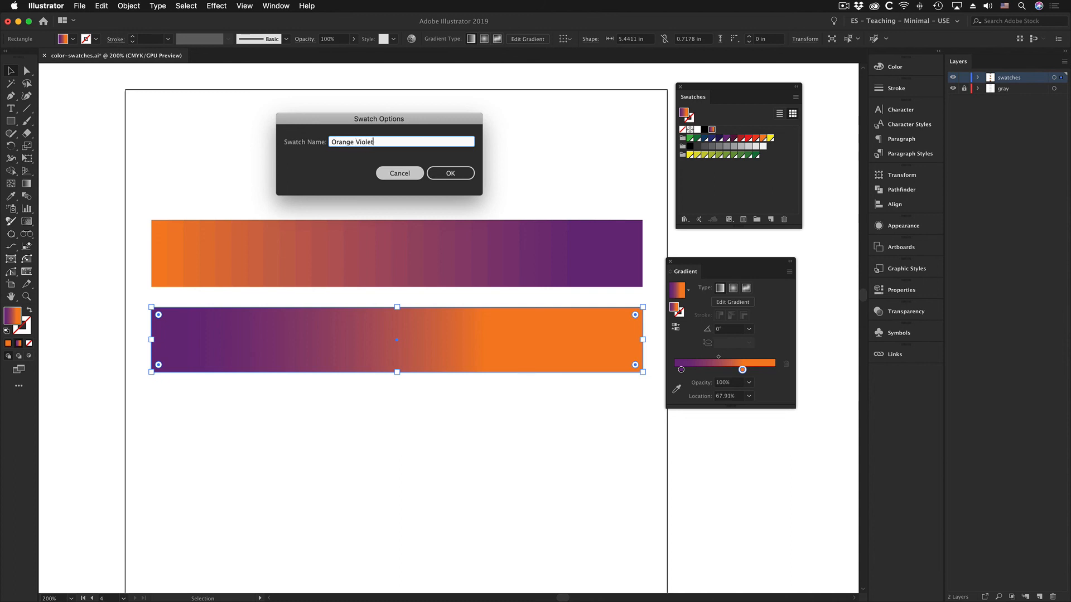
{"action": "key", "text": "Return"}
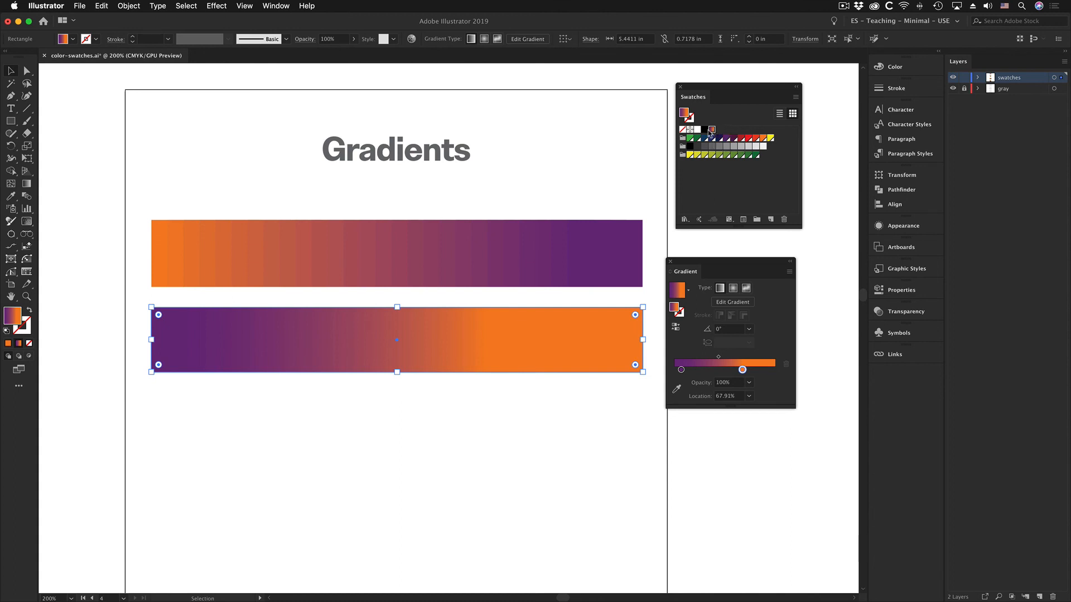
{"action": "left_click", "coordinate": [610, 450]}
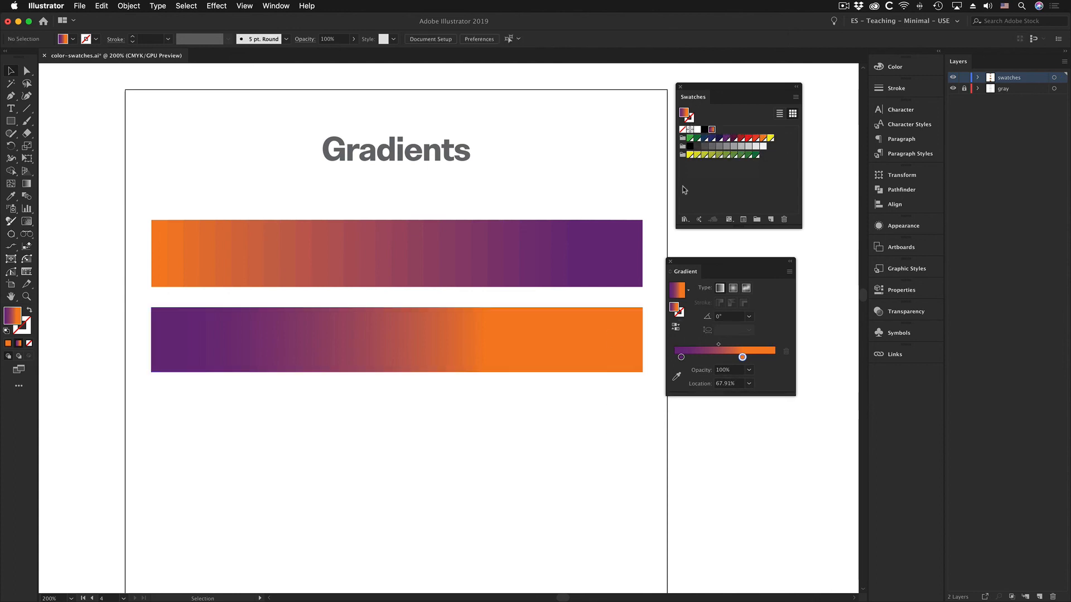
Step: Draw a circle about 2.08 in wide with the Ellipse tool and place it below the two rectangles
{"action": "left_click", "coordinate": [11, 120]}
{"action": "left_click", "coordinate": [52, 146]}
{"action": "left_click_drag", "start_coordinate": [348, 416], "coordinate": [442, 510]}
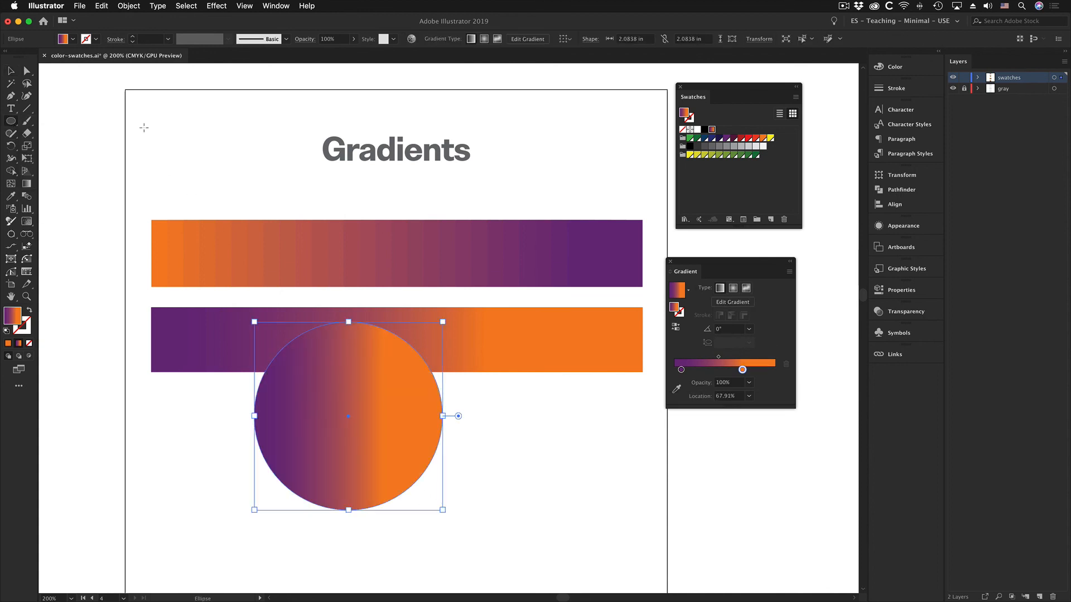
{"action": "key", "text": "v"}
{"action": "left_click_drag", "start_coordinate": [354, 351], "coordinate": [422, 420]}
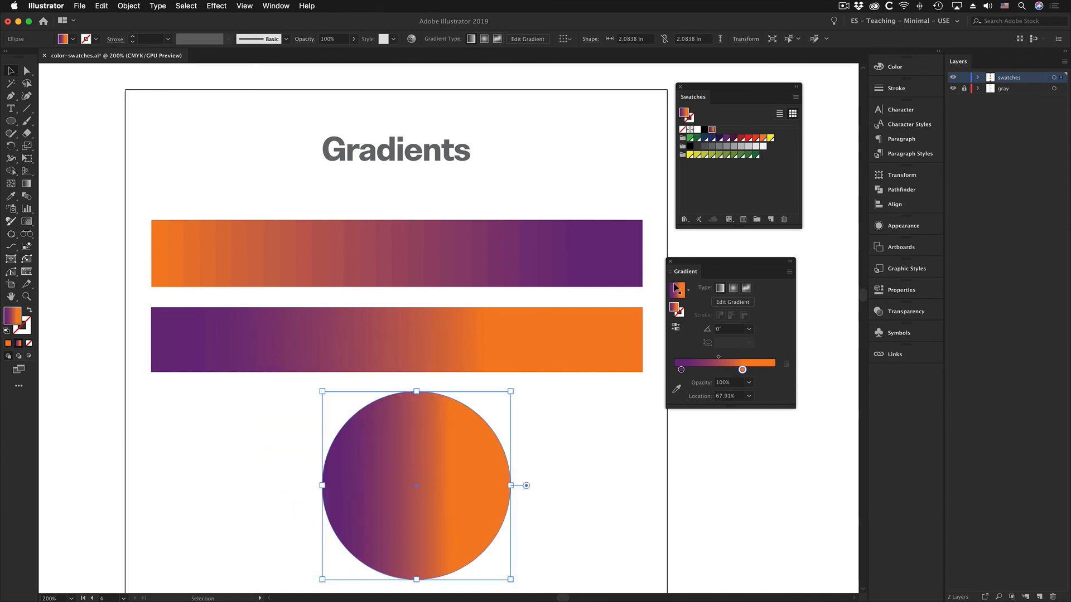
Step: Fill the circle with a green swatch, replace it with the Orange Violet gradient swatch, and leave the circle deselected
{"action": "left_click", "coordinate": [734, 155]}
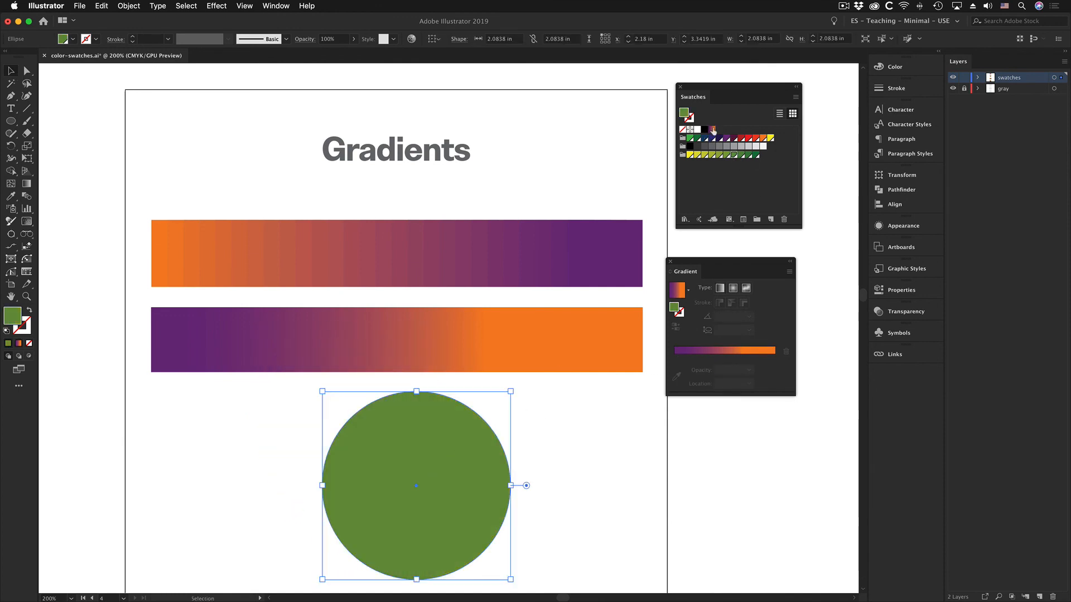
{"action": "left_click_drag", "start_coordinate": [713, 131], "coordinate": [498, 473]}
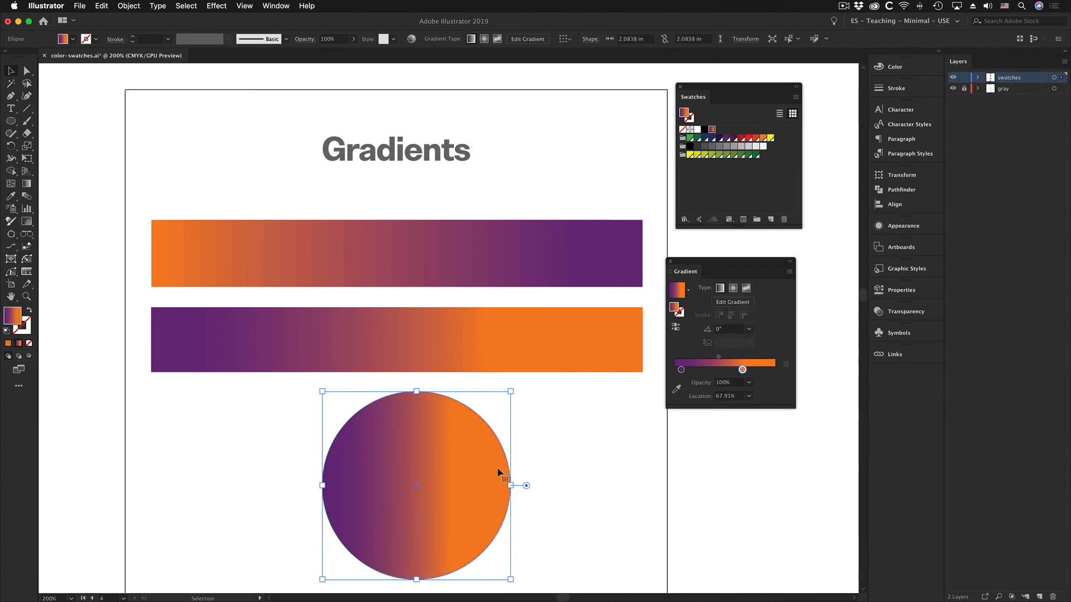
{"action": "left_click", "coordinate": [571, 445]}
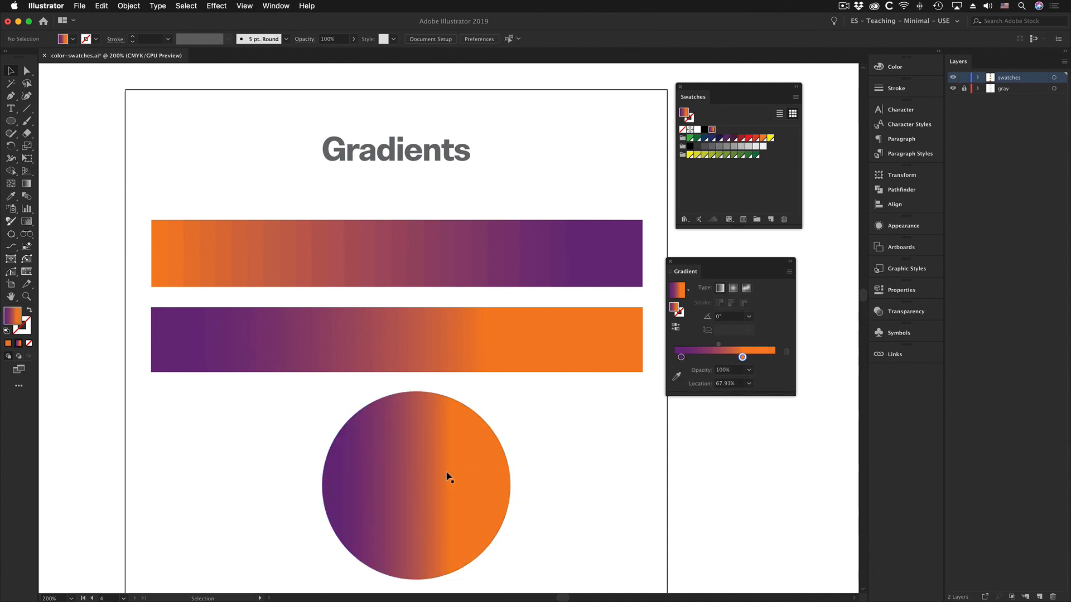
{"action": "left_click", "coordinate": [441, 479]}
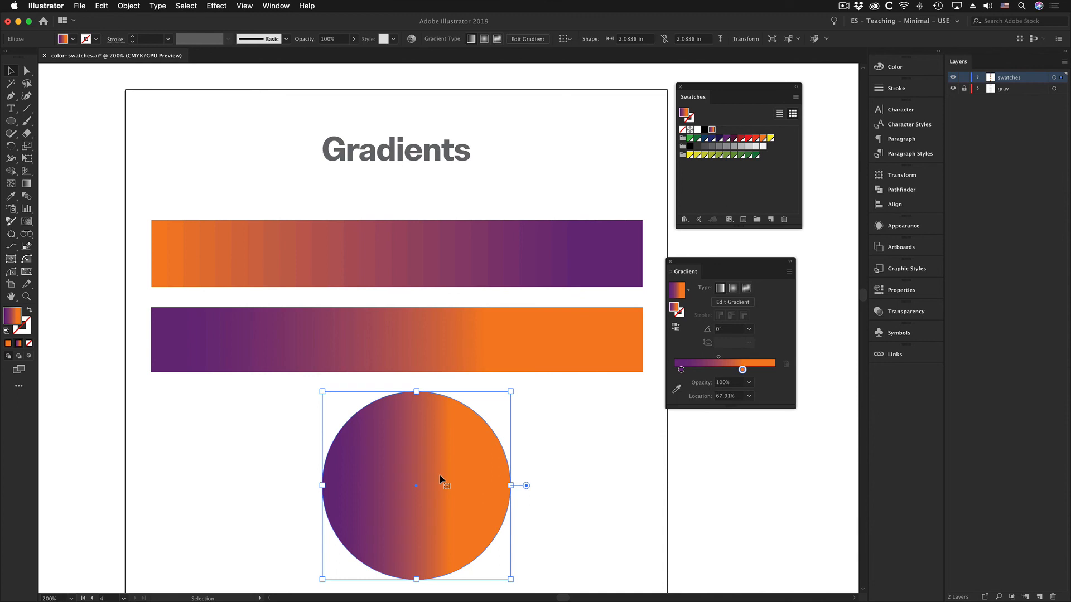
{"action": "left_click", "coordinate": [216, 437]}
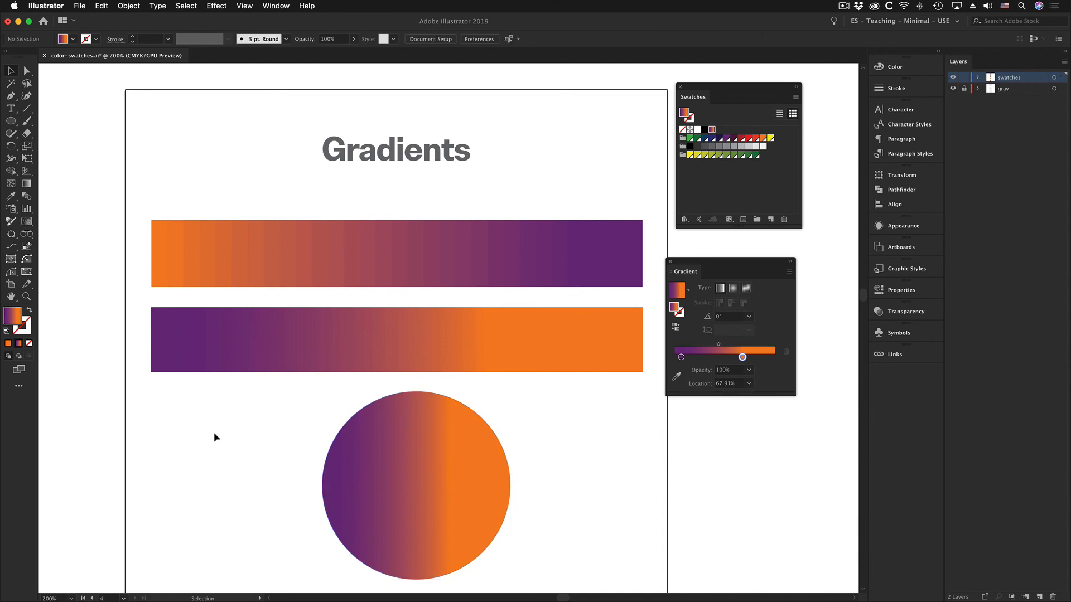